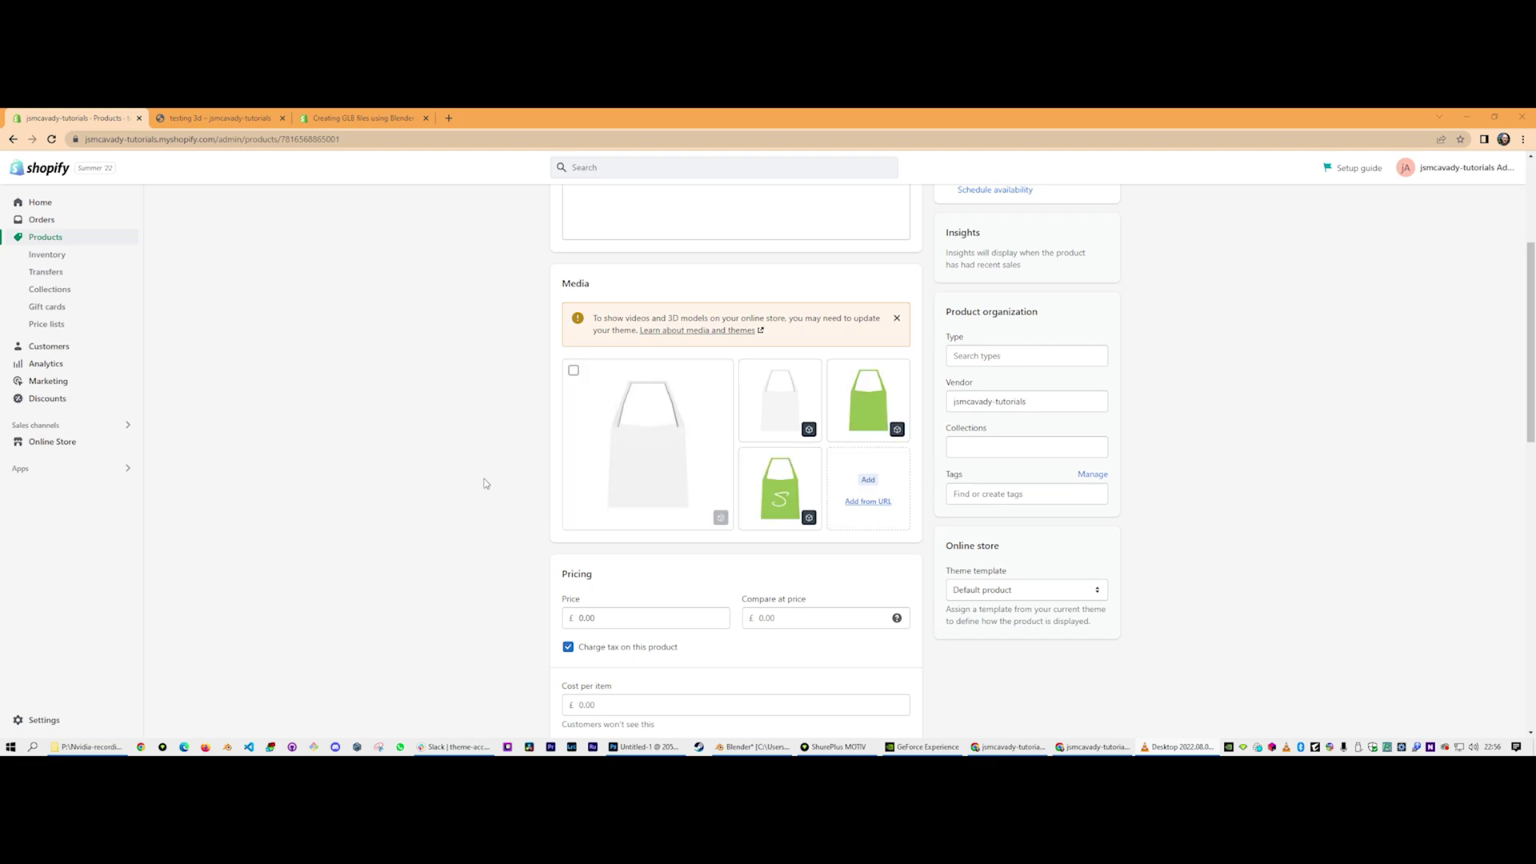
Inspect the 3D bag model in the media viewer, rotating it from side to front
click(655, 451)
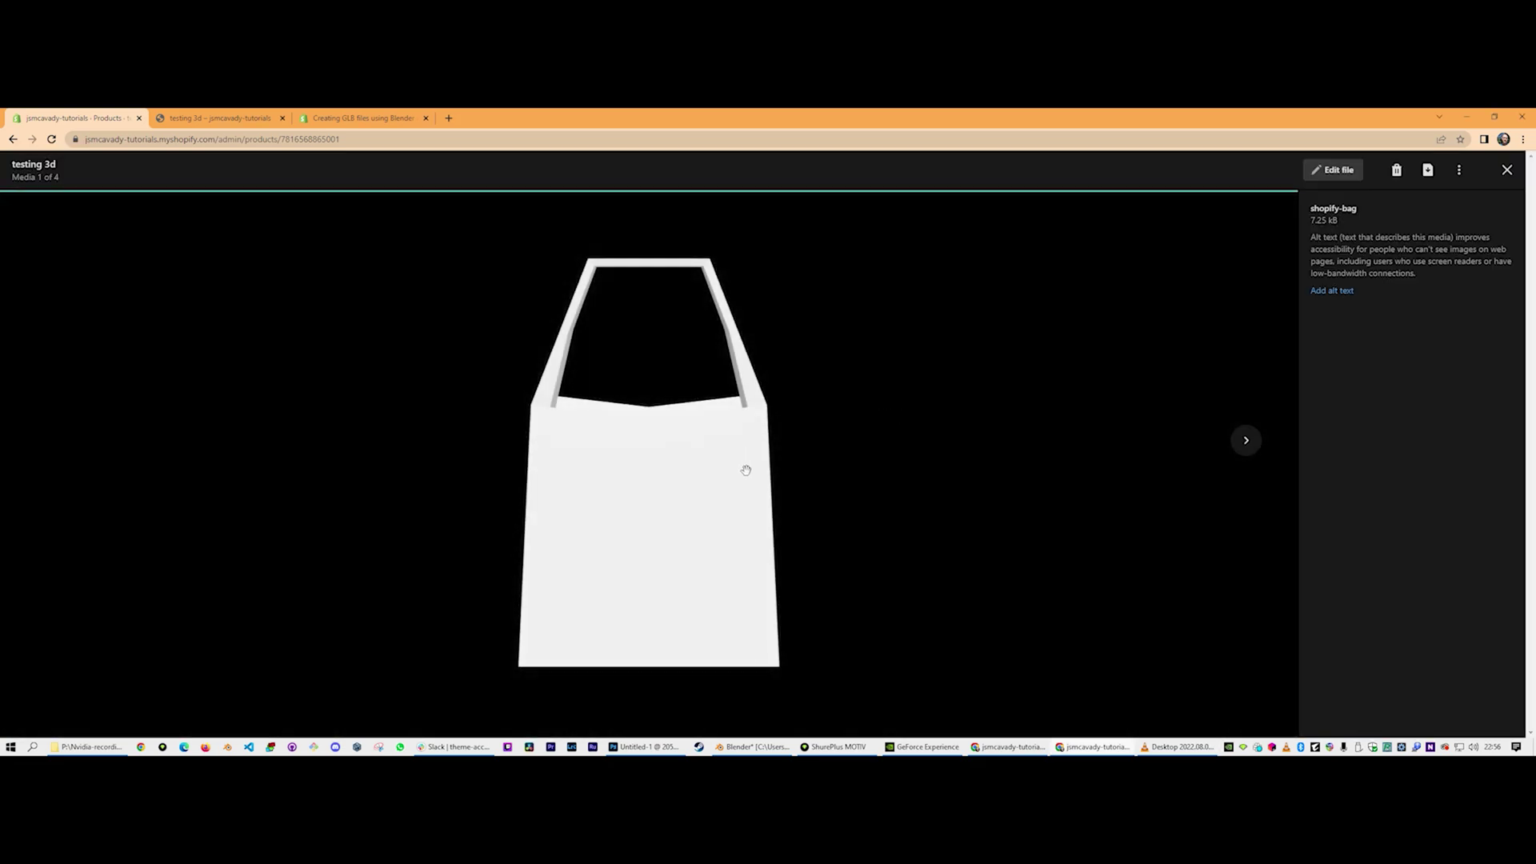
drag(871, 459, 929, 467)
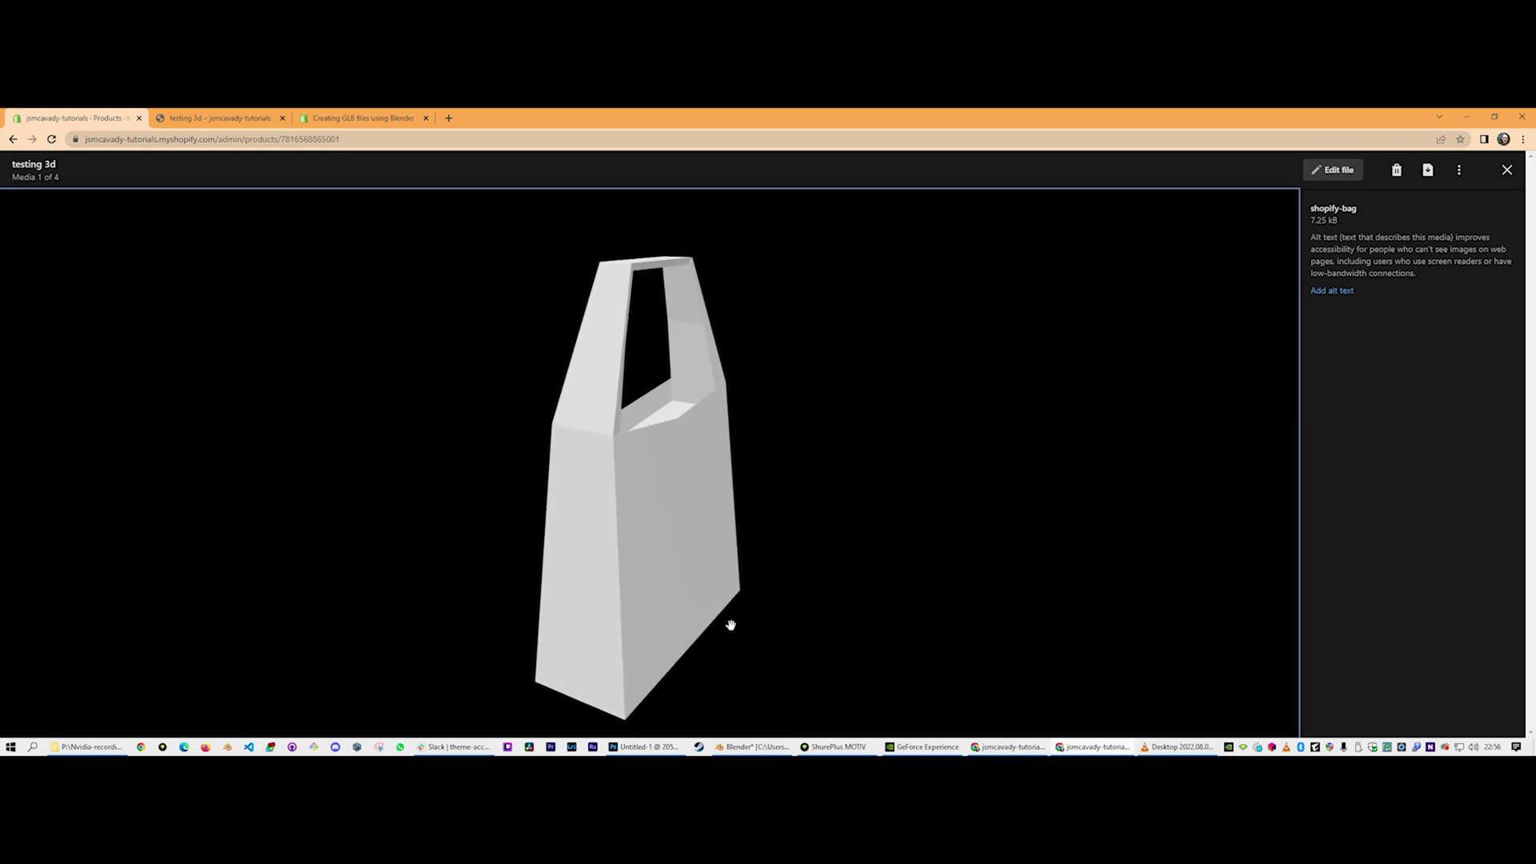
drag(643, 509, 961, 448)
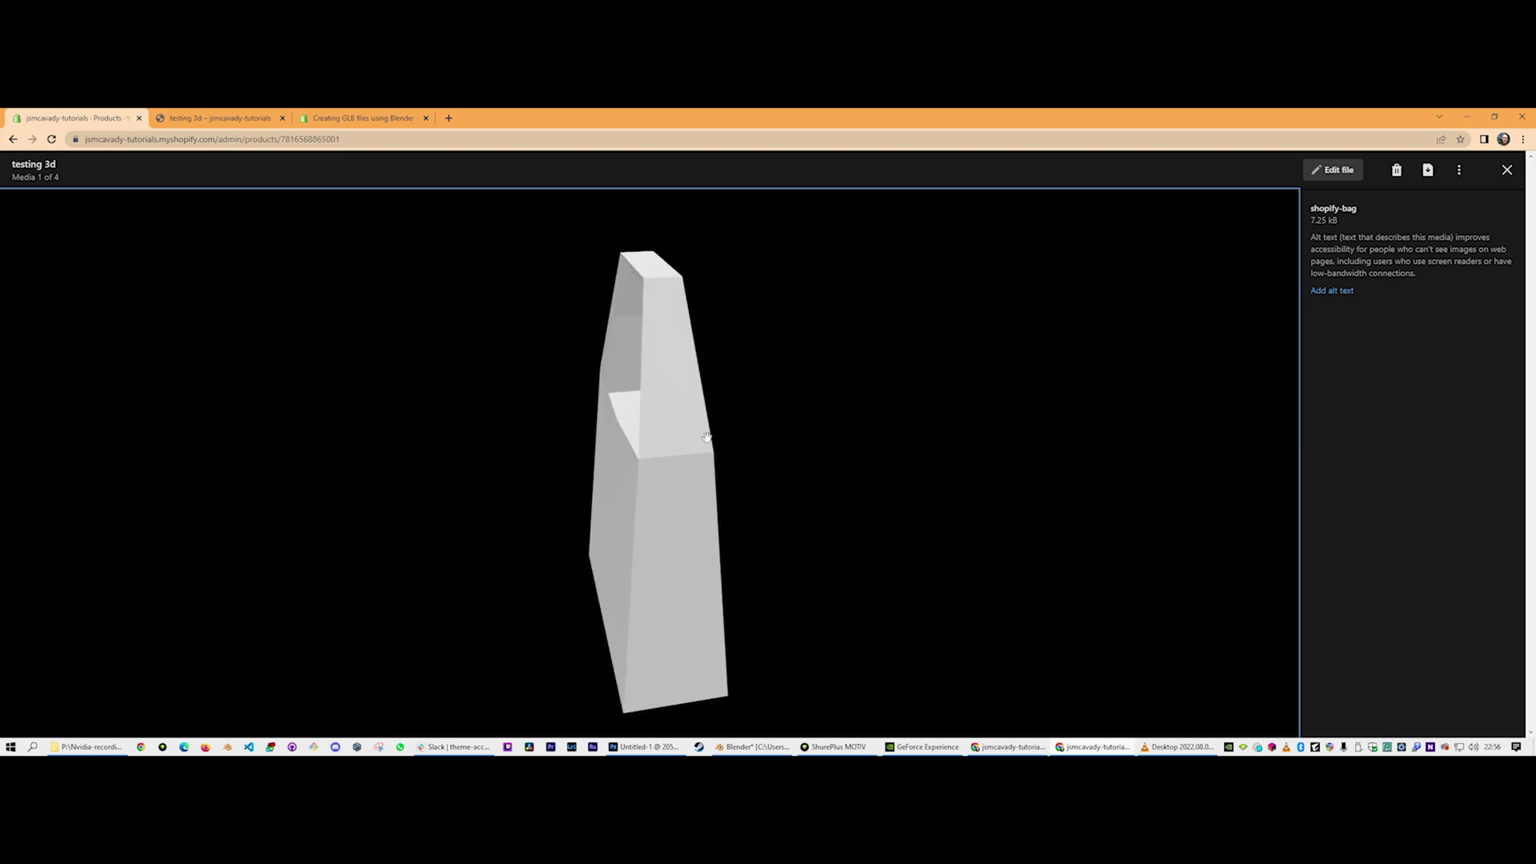
click(1507, 169)
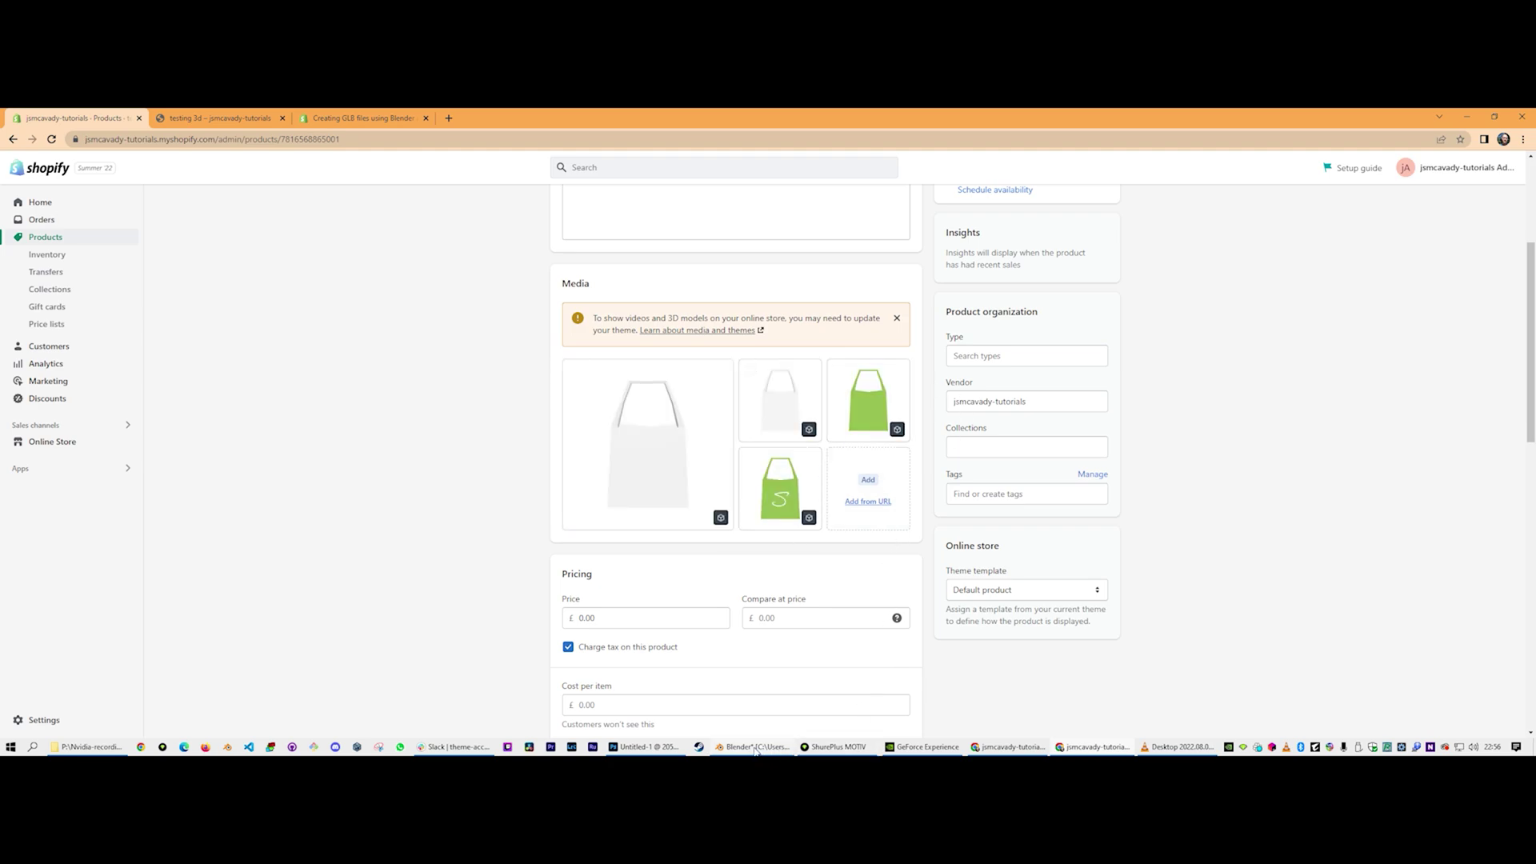
Bring the Blender window with shopify-bag.blend to the front
mouse_move(754, 749)
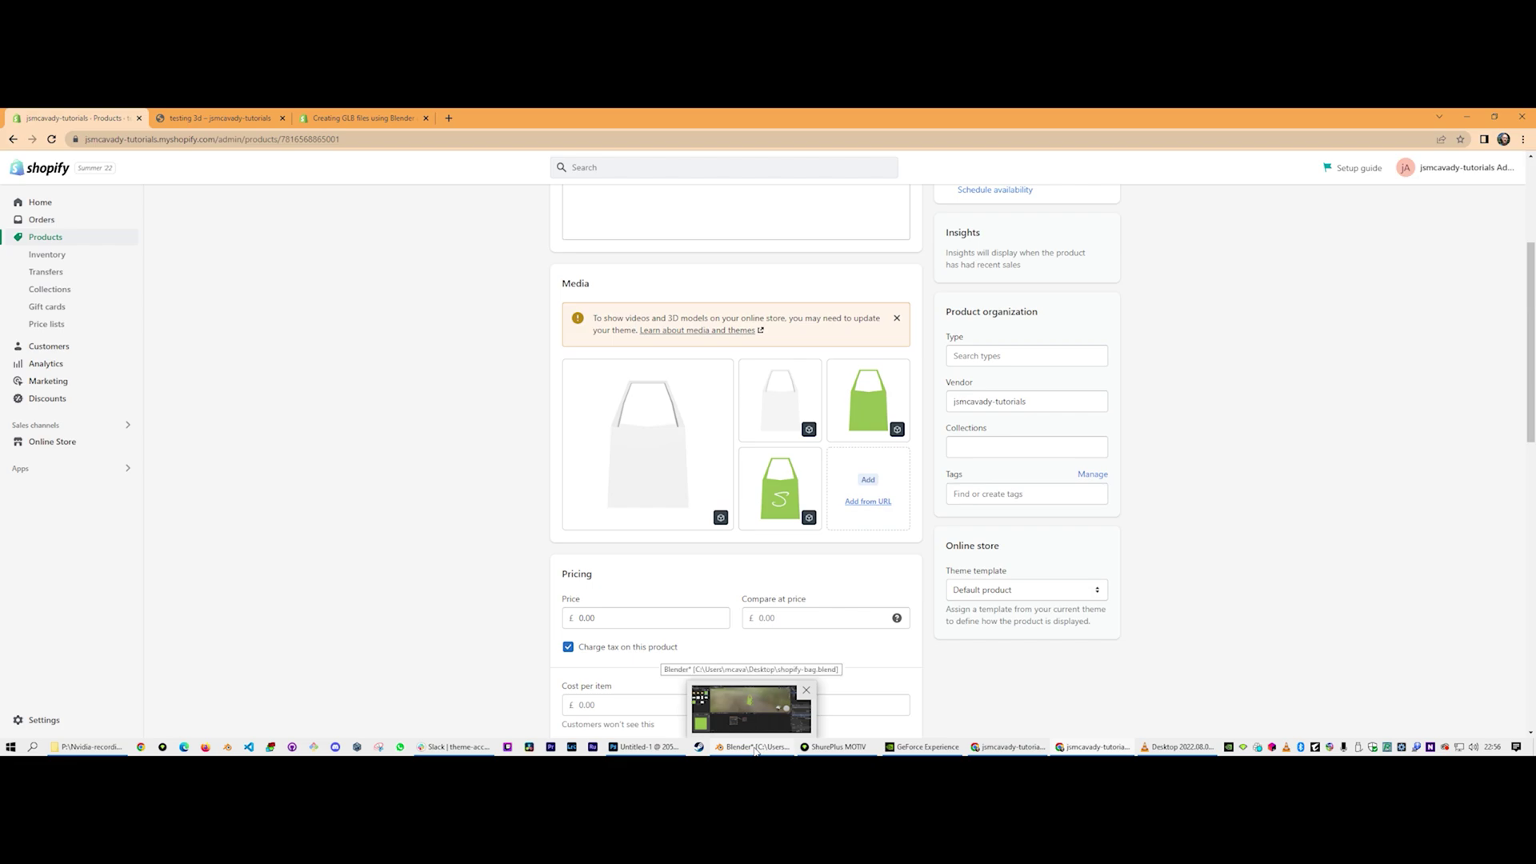
click(755, 749)
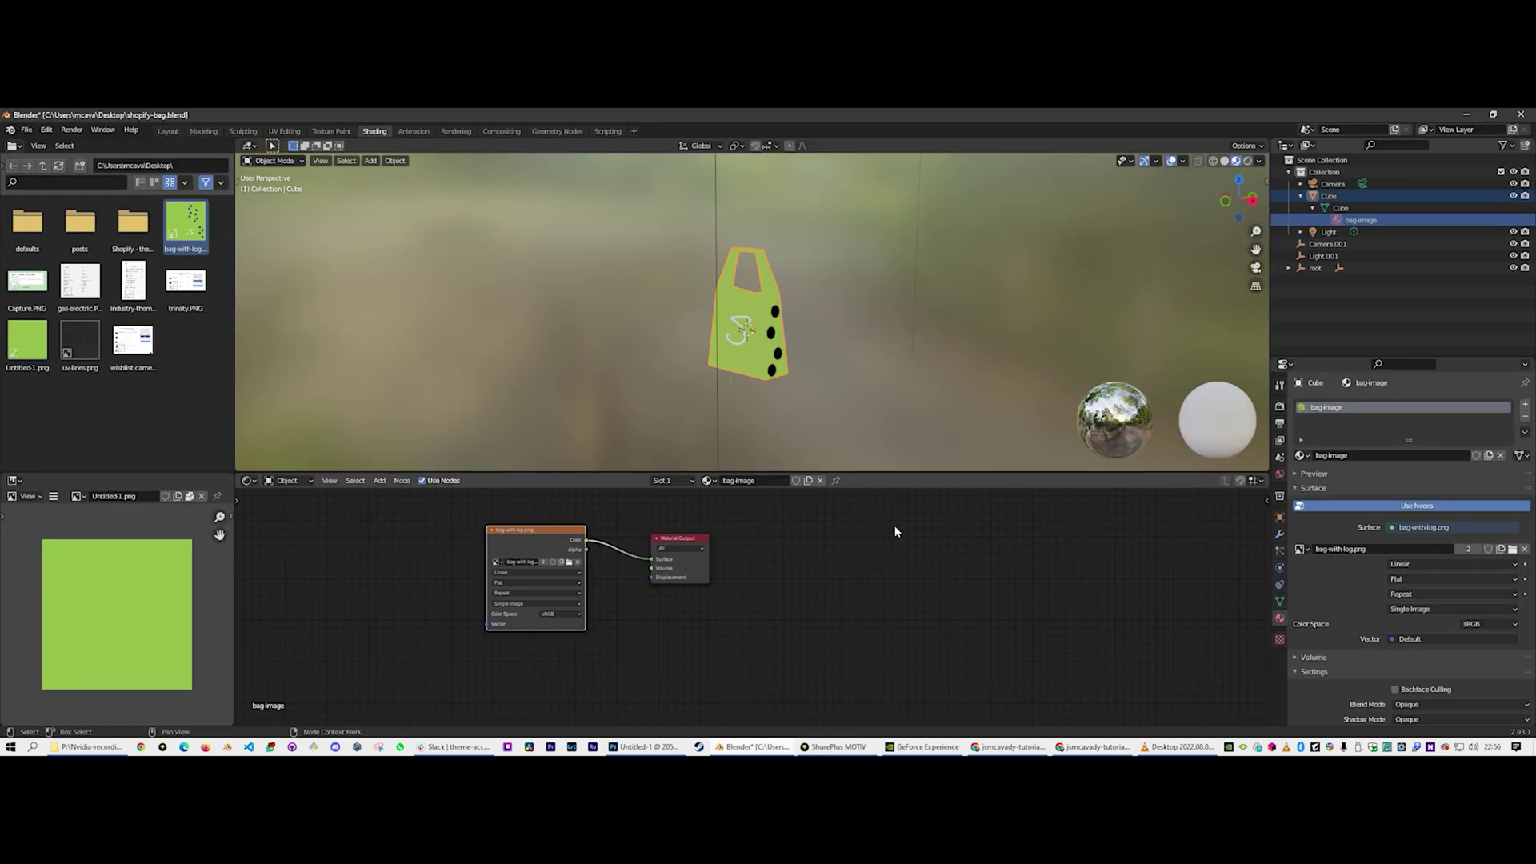
click(735, 309)
scroll(759, 375, up, 2)
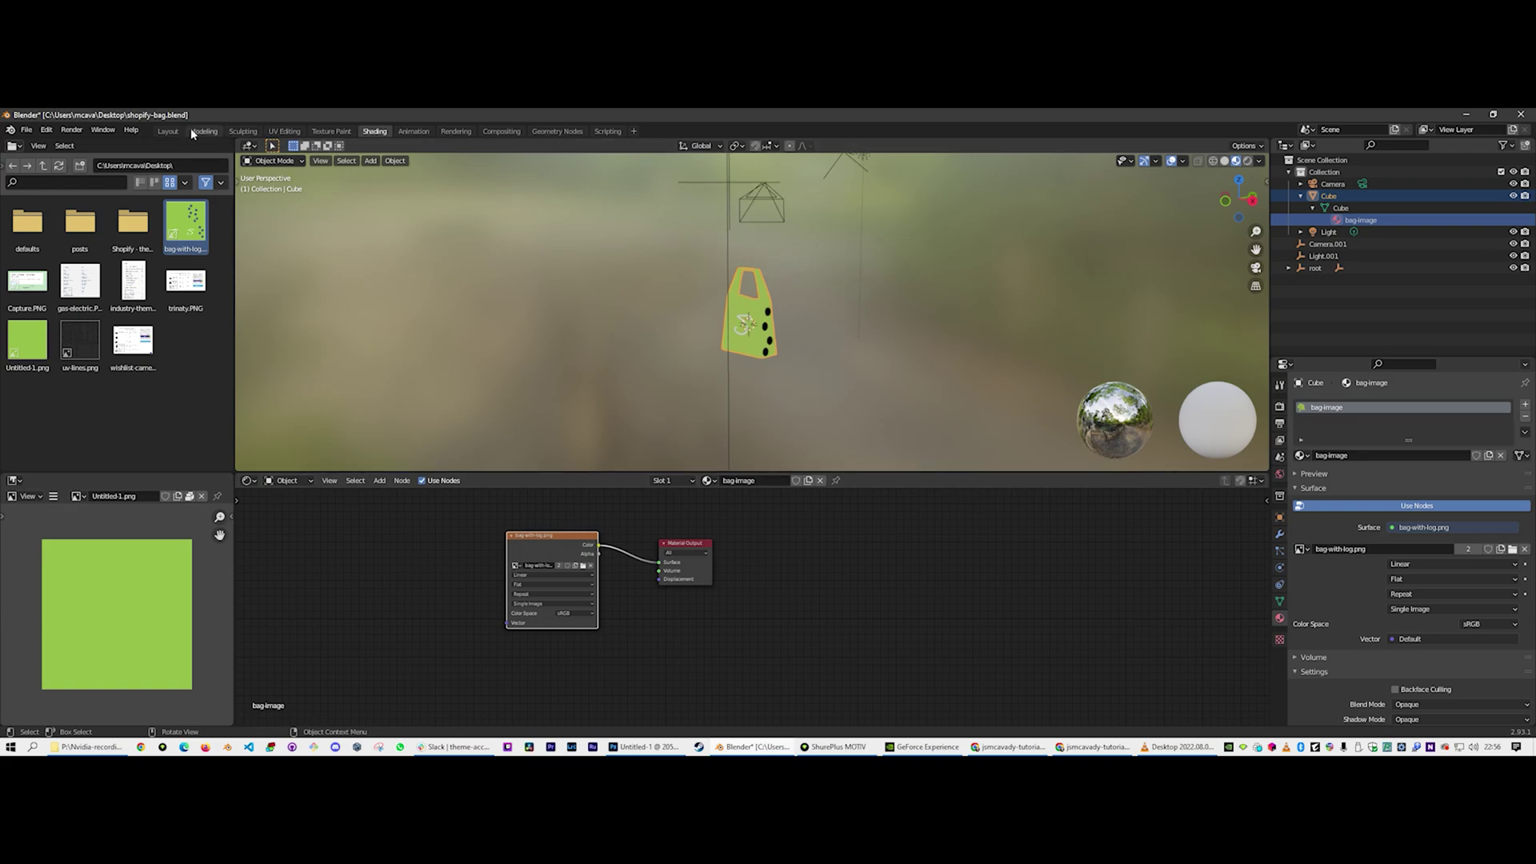
Switch to the Layout workspace and frame the bag in a straight front view
click(168, 131)
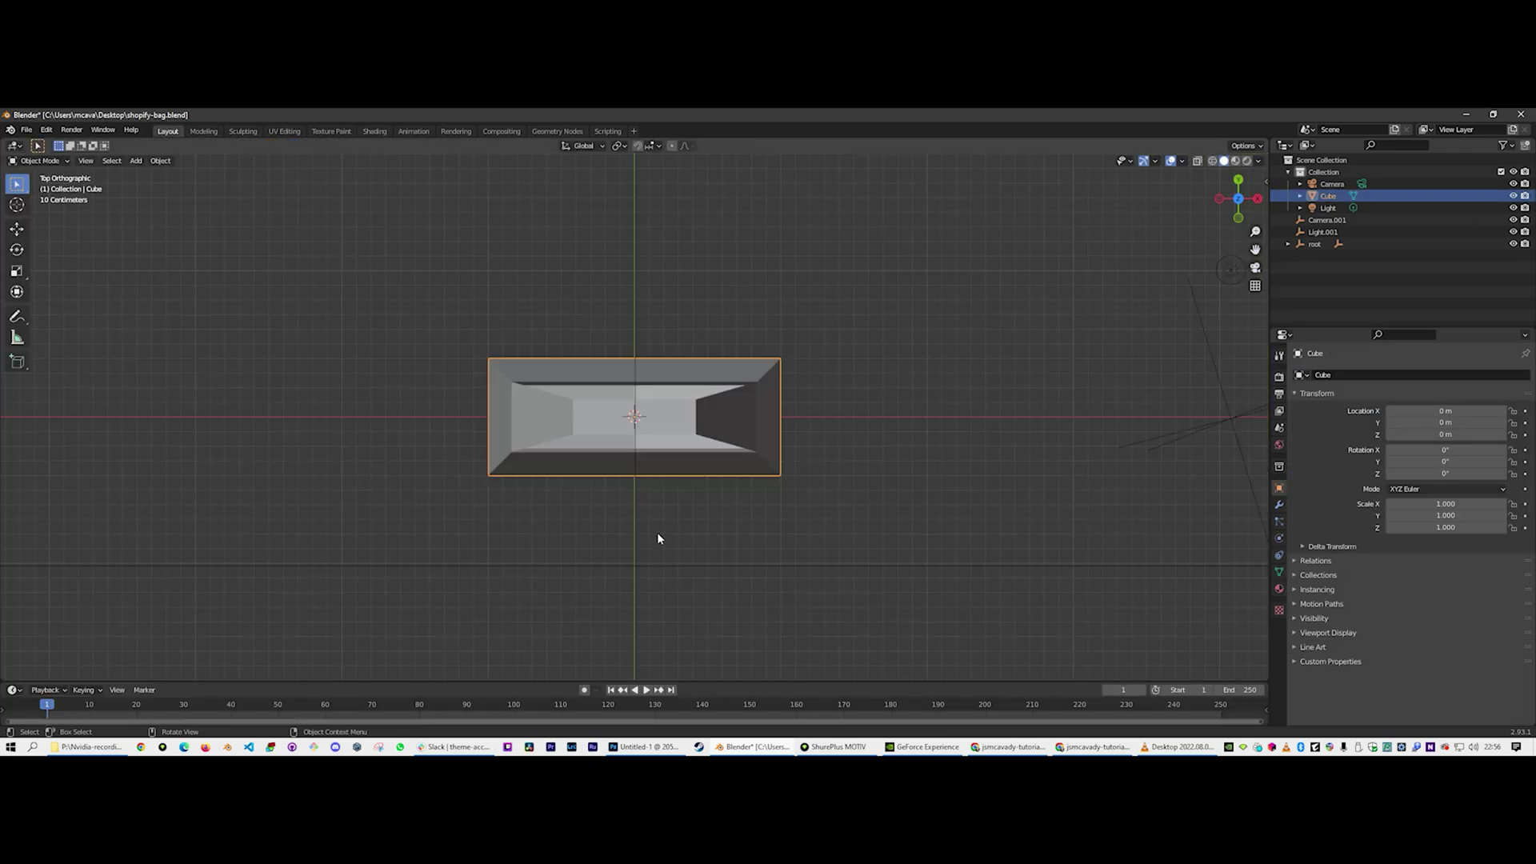
middle_drag(658, 539, 665, 428)
key(KP_1)
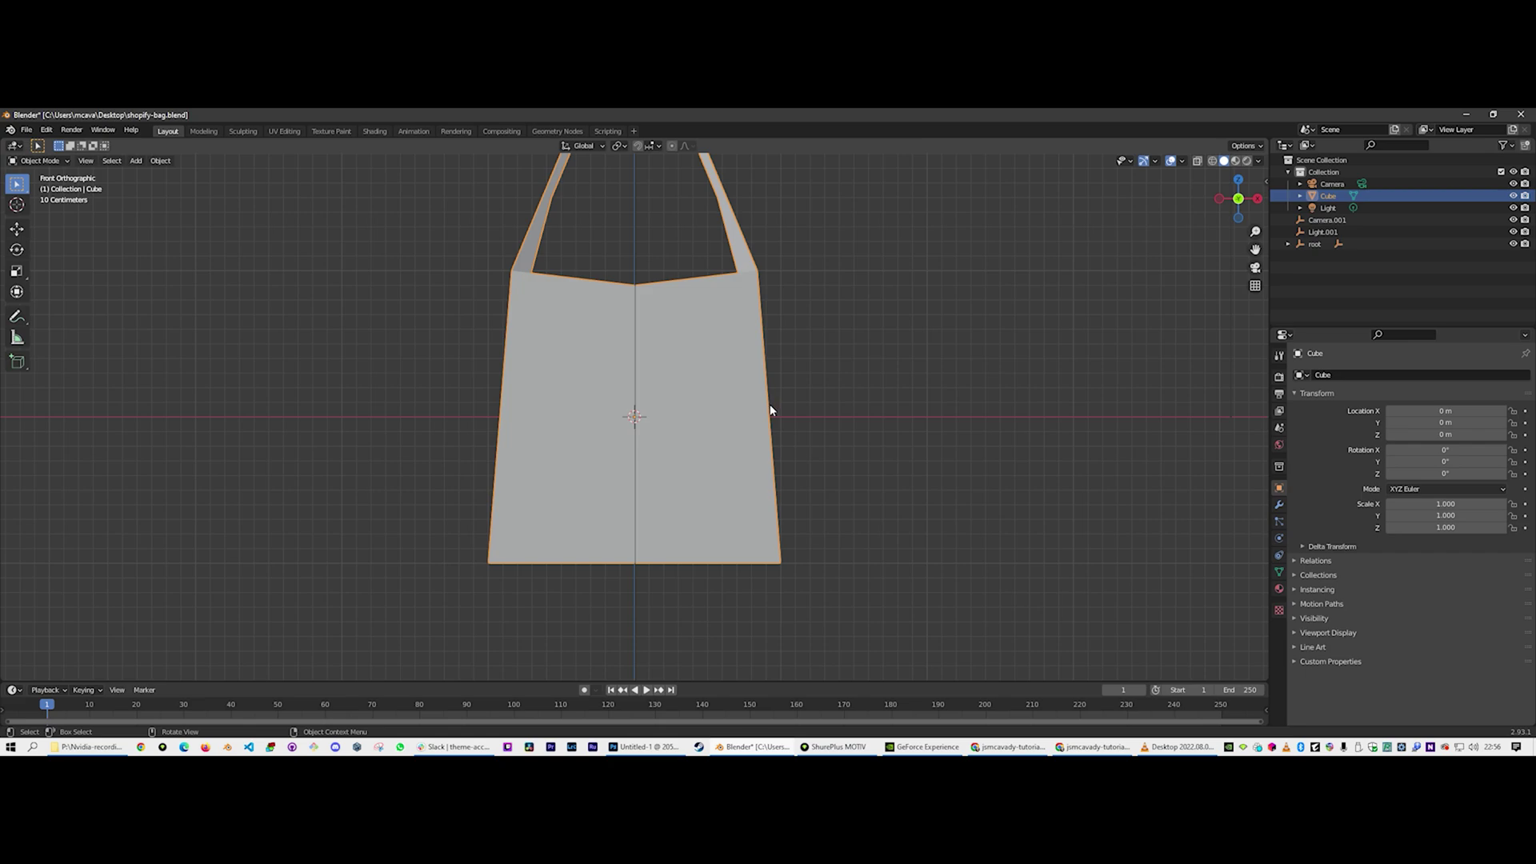
scroll(770, 405, up, 1)
scroll(800, 349, down, 3)
shift+middle_drag(767, 319, 765, 360)
scroll(718, 407, up, 1)
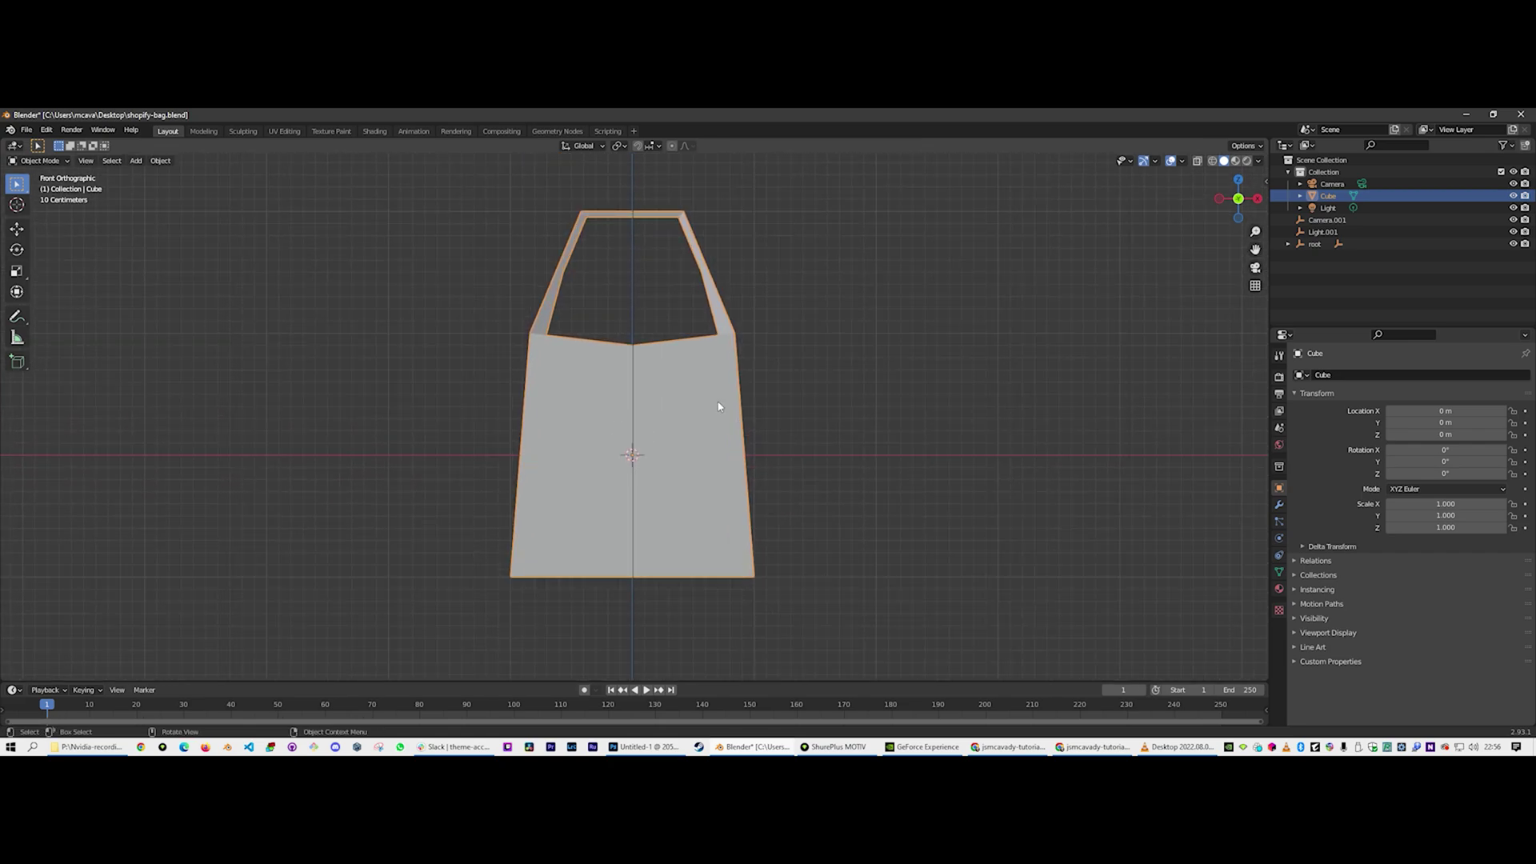
Delete the bag mesh, leaving only the cameras, lights and root object
key(x)
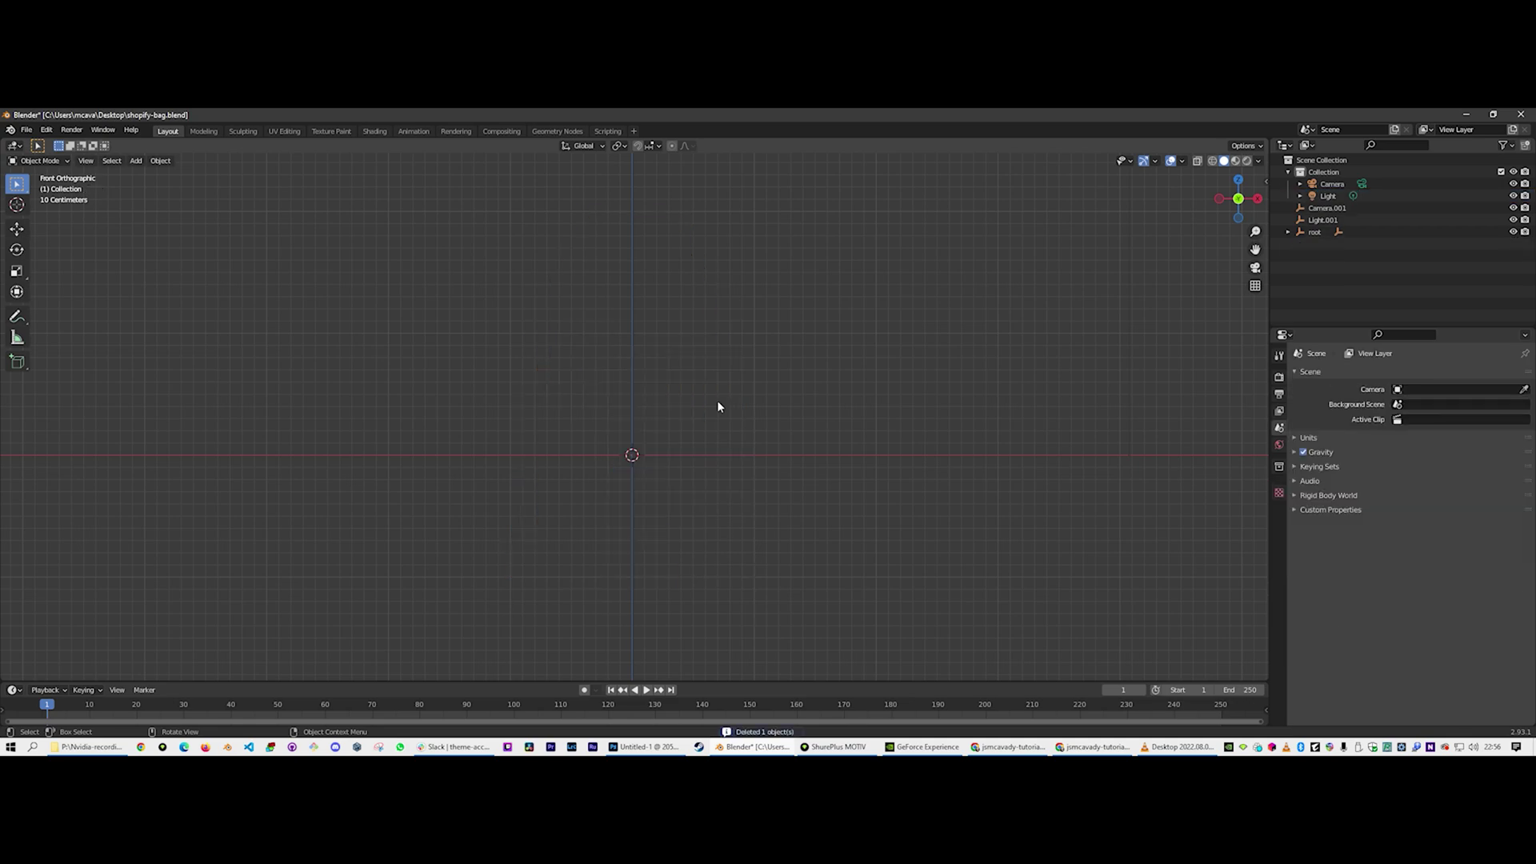
key(space)
right_click(645, 387)
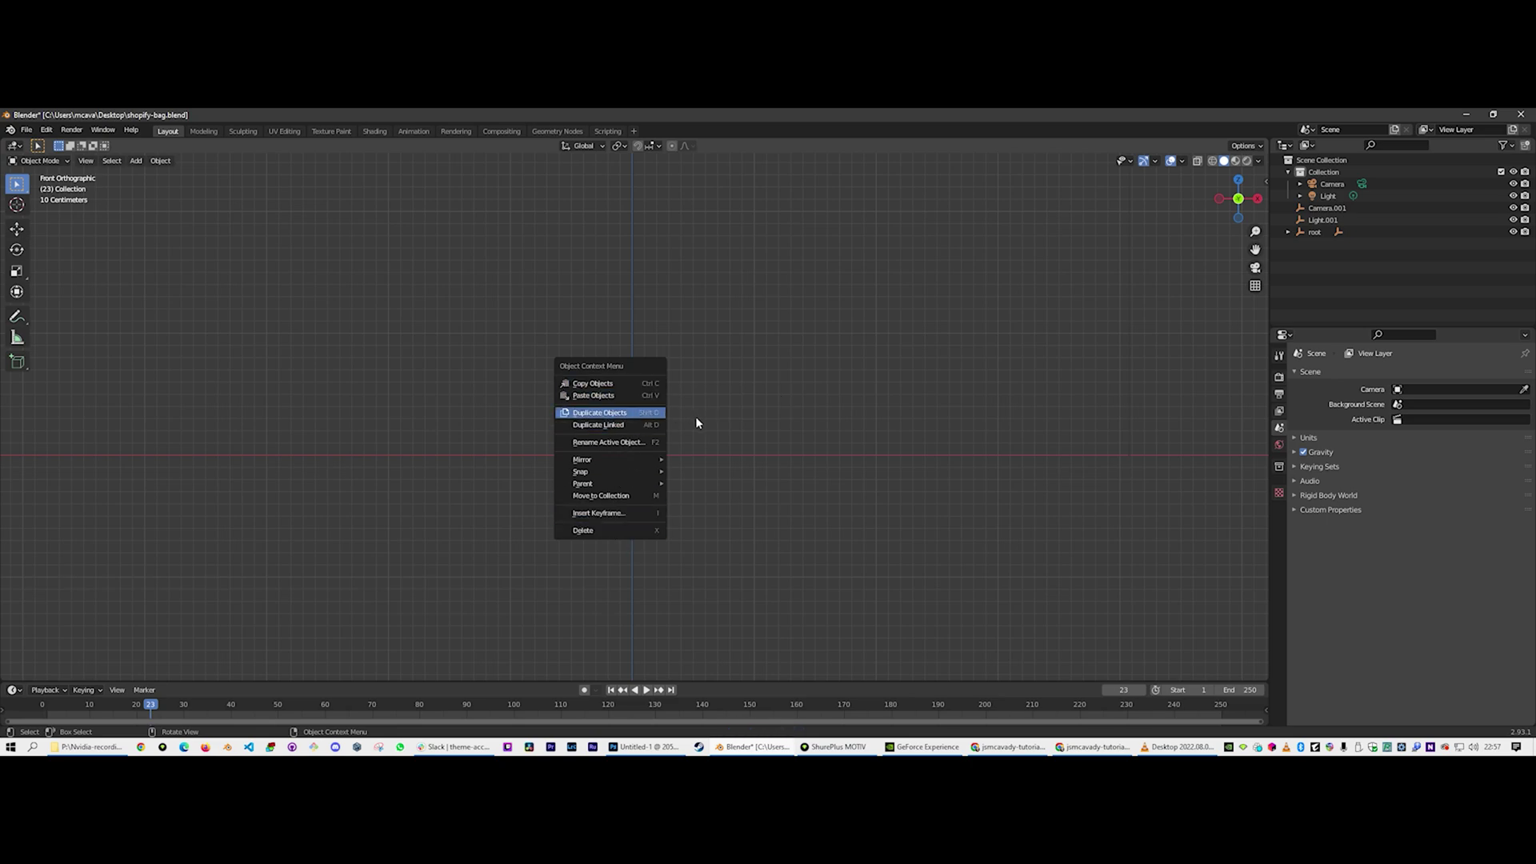
right_click(608, 420)
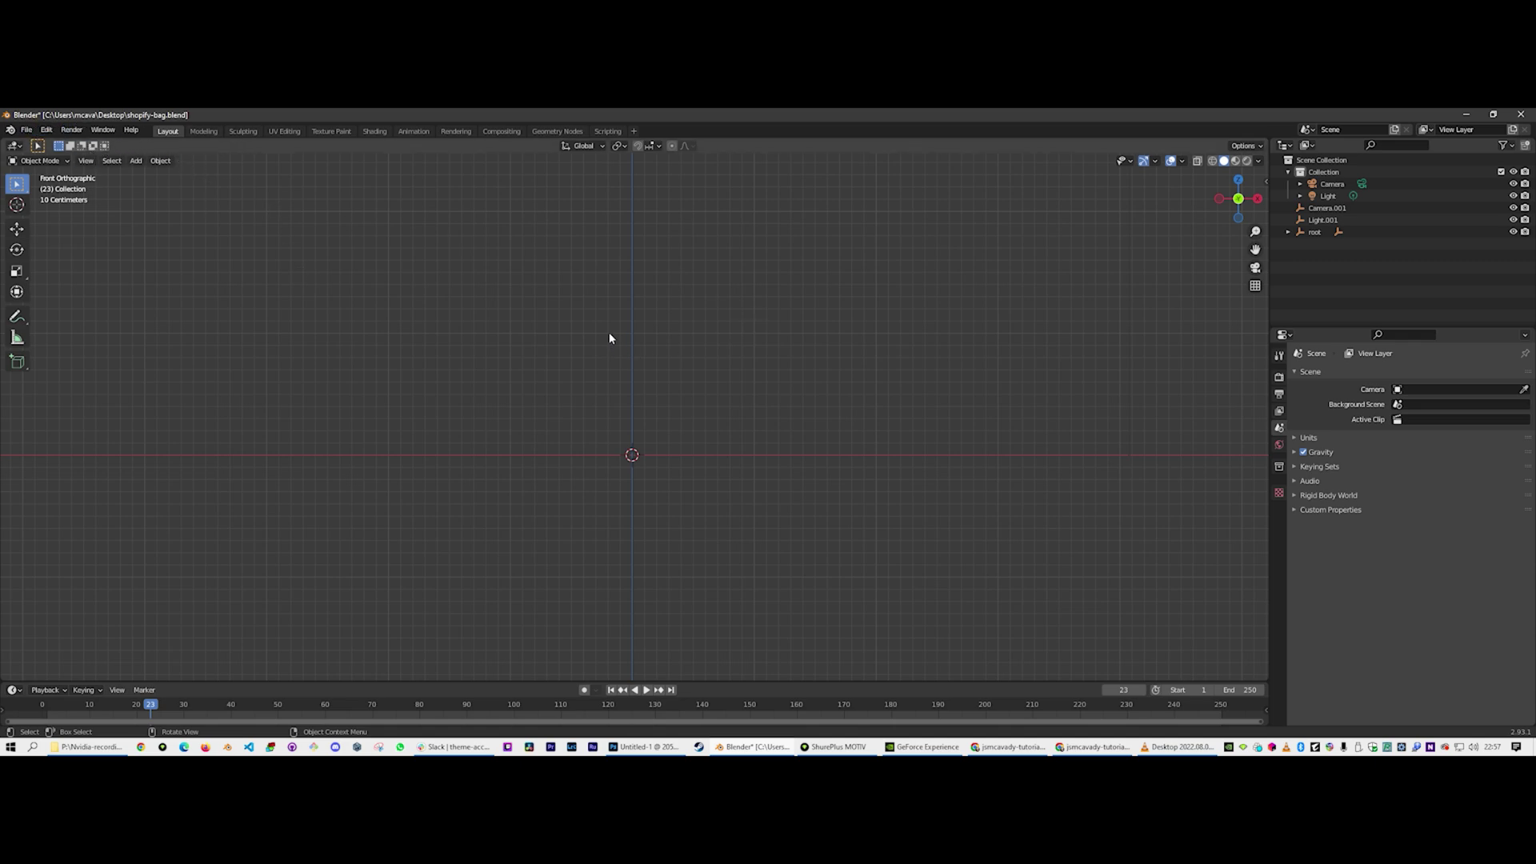
key(space)
key(space)
Briefly maximize the 3D viewport, restore the layout, and bring up the Add menu
key(ctrl+space)
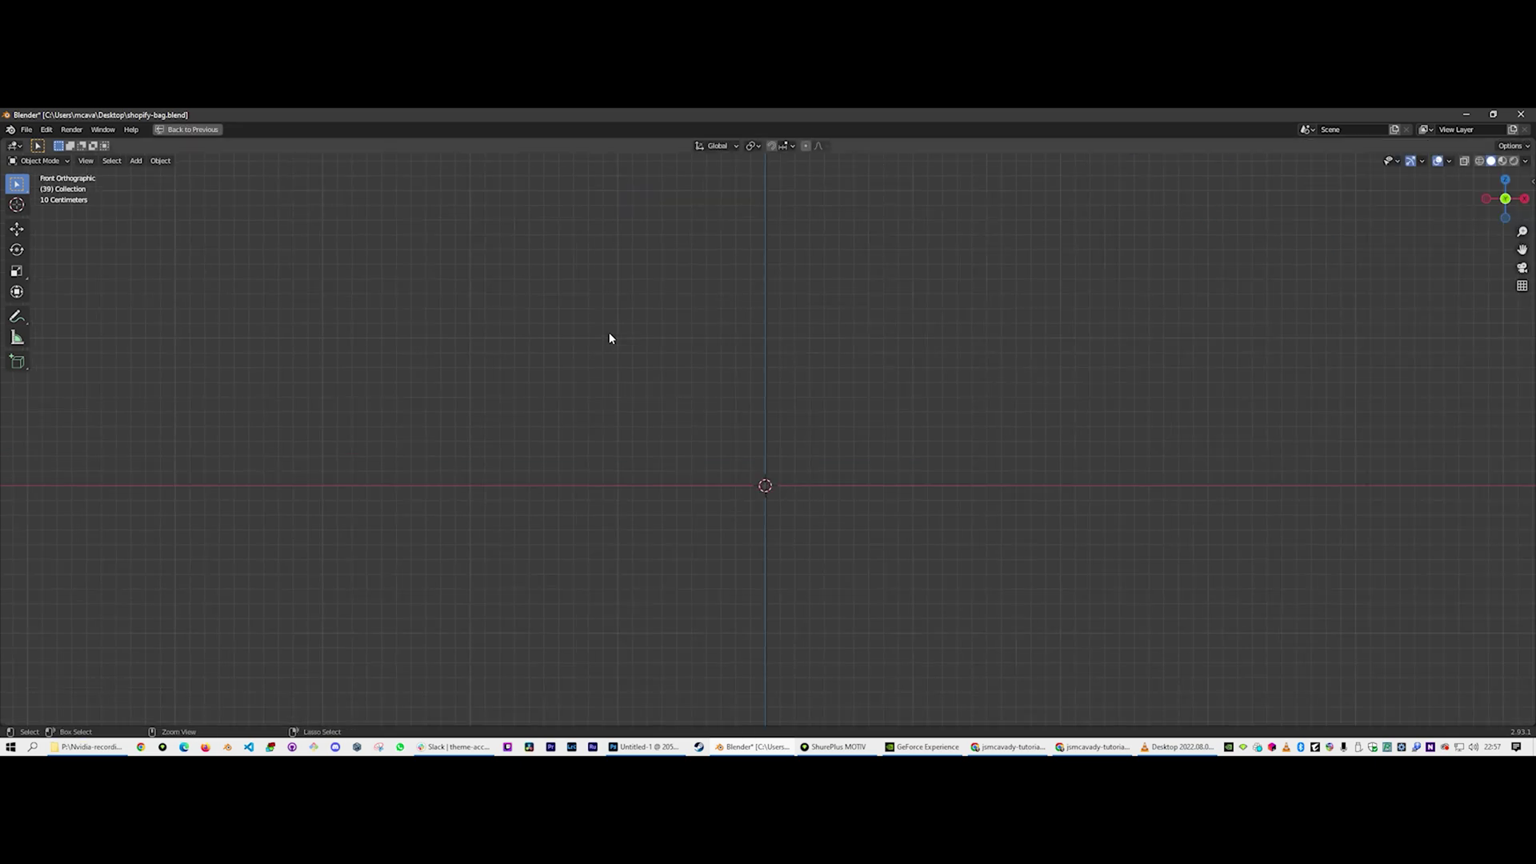
key(ctrl+space)
key(ctrl)
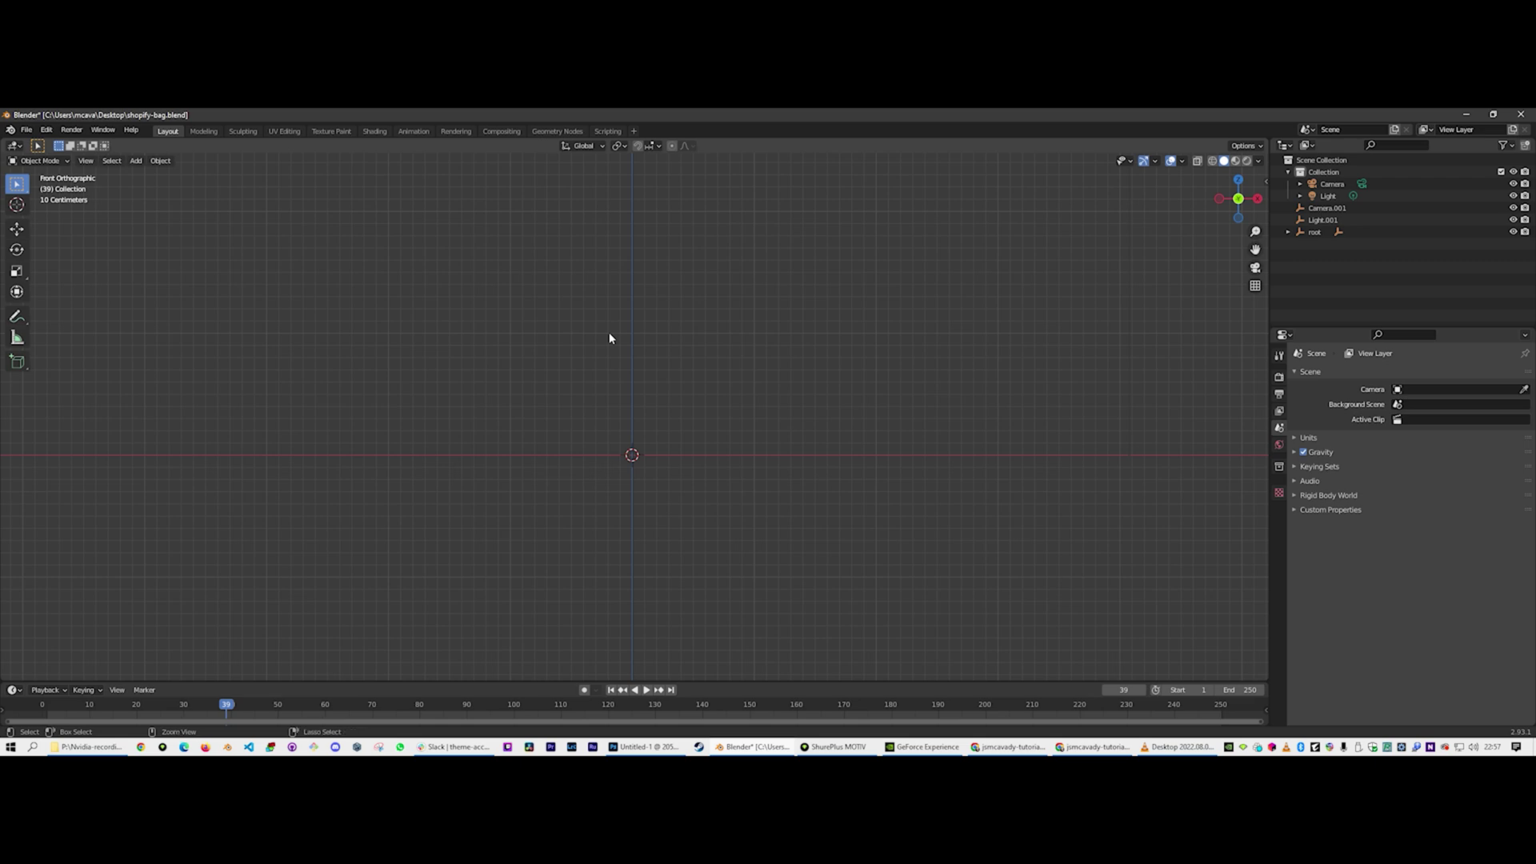
key(shift+a)
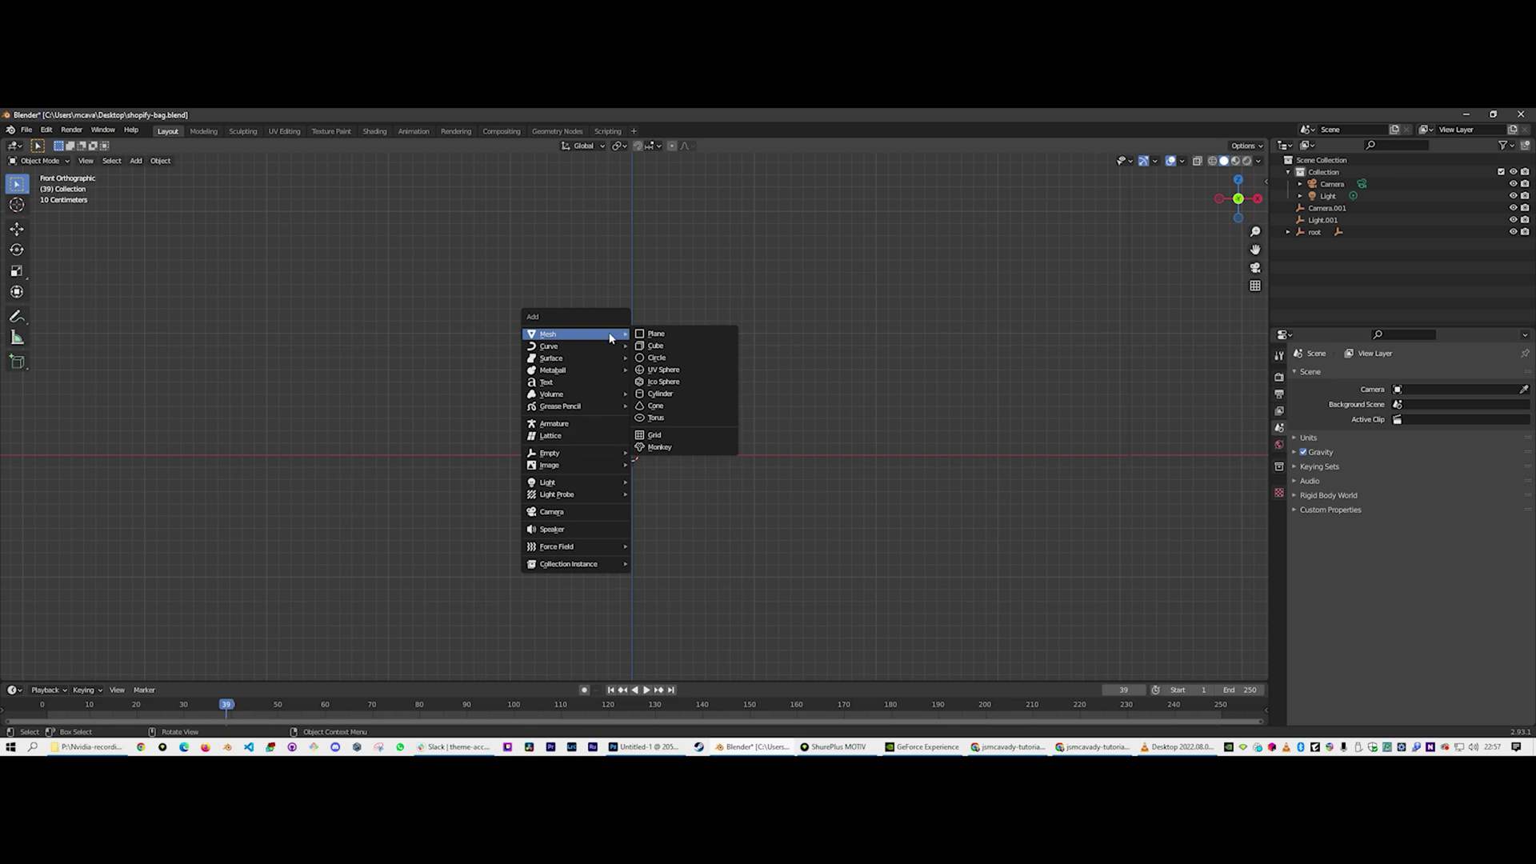
Add a cube at the origin and enter Edit Mode with wireframe shading
click(672, 346)
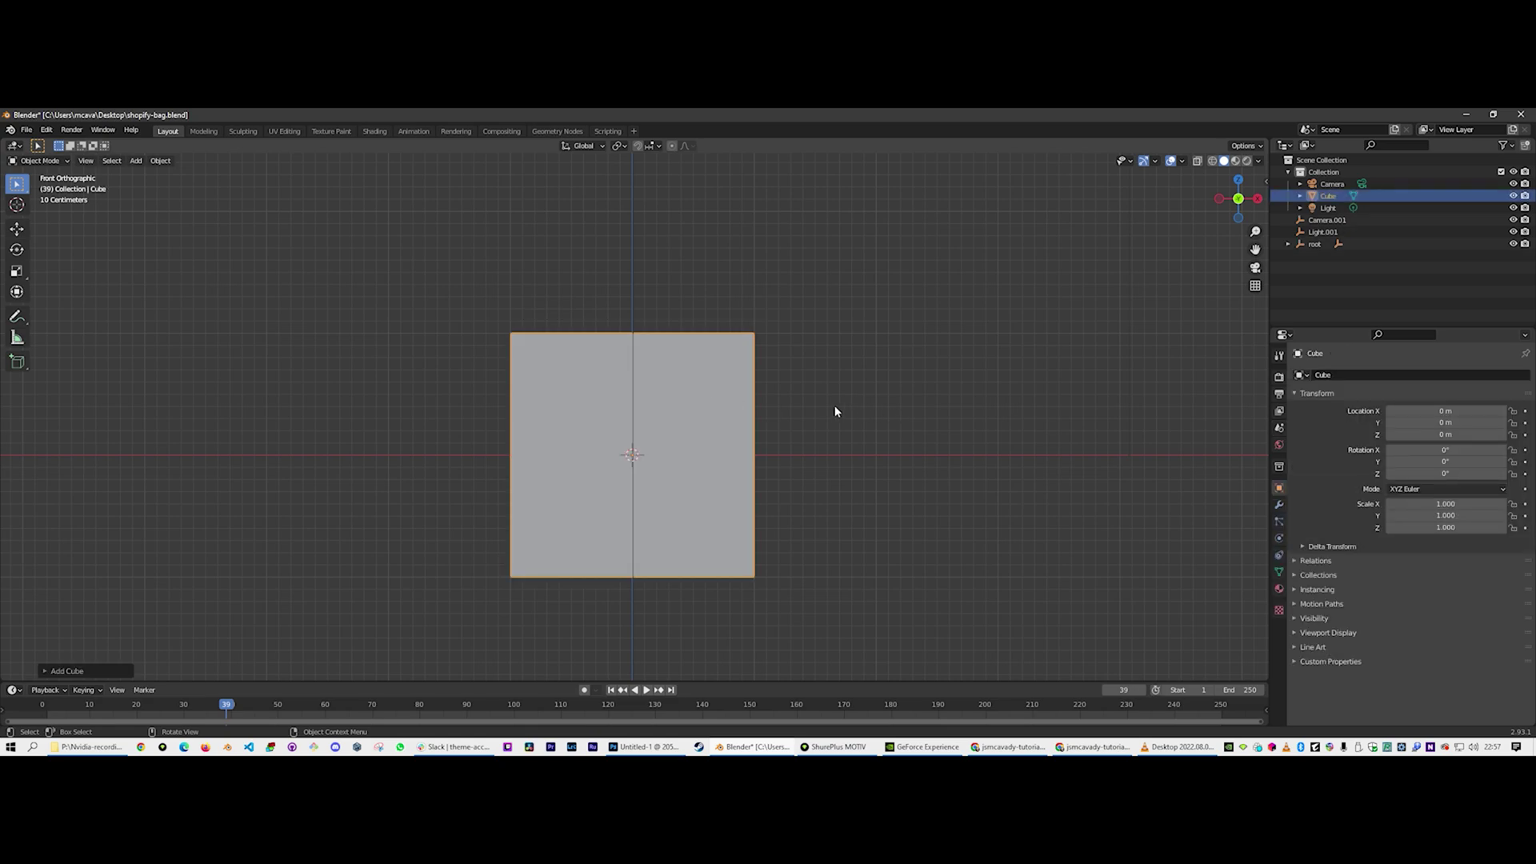
key(KP_3)
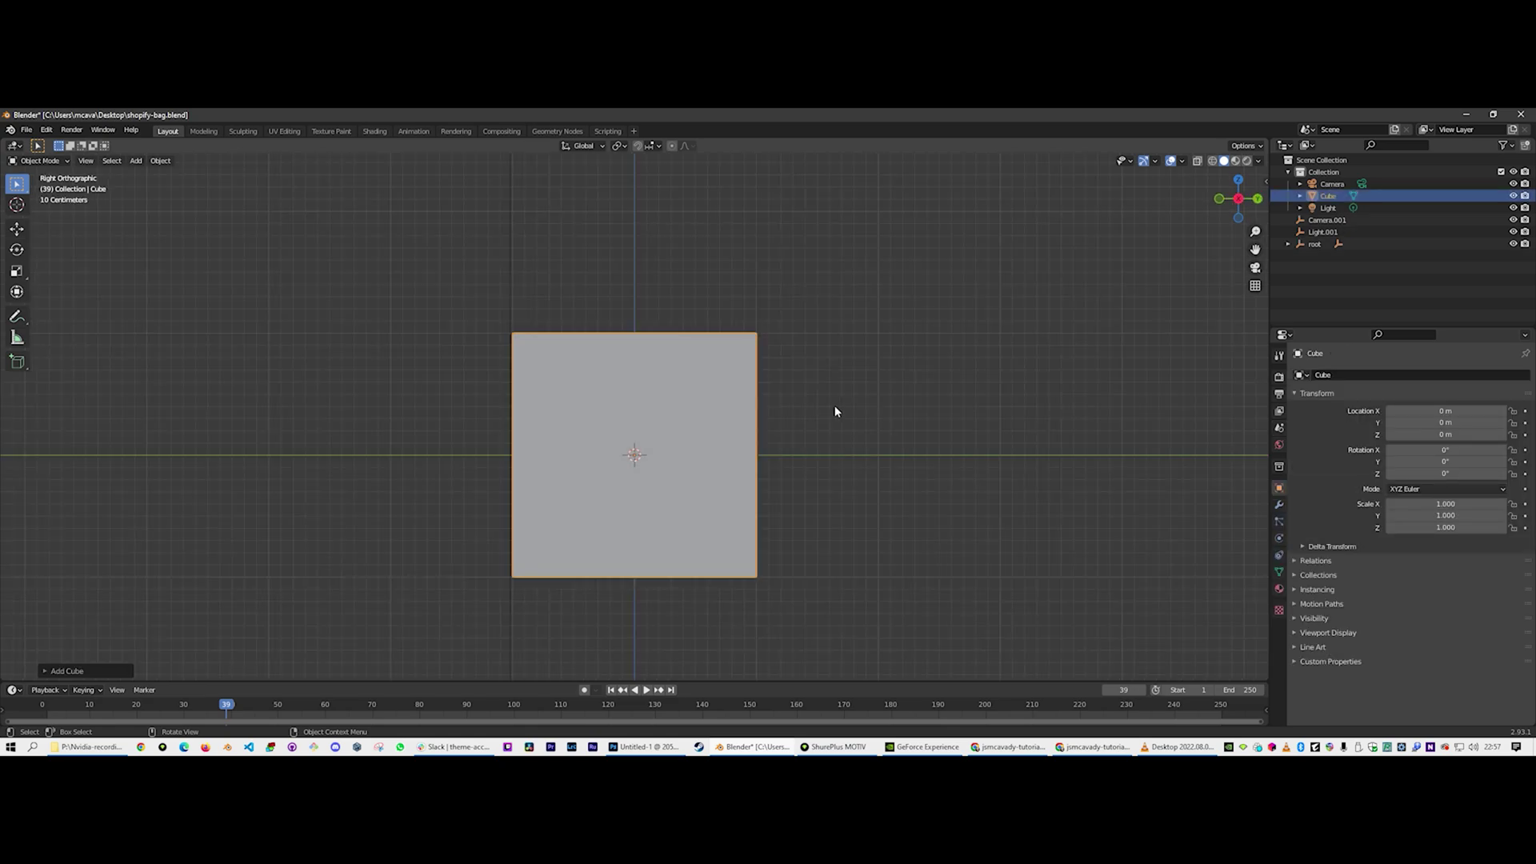
key(Tab)
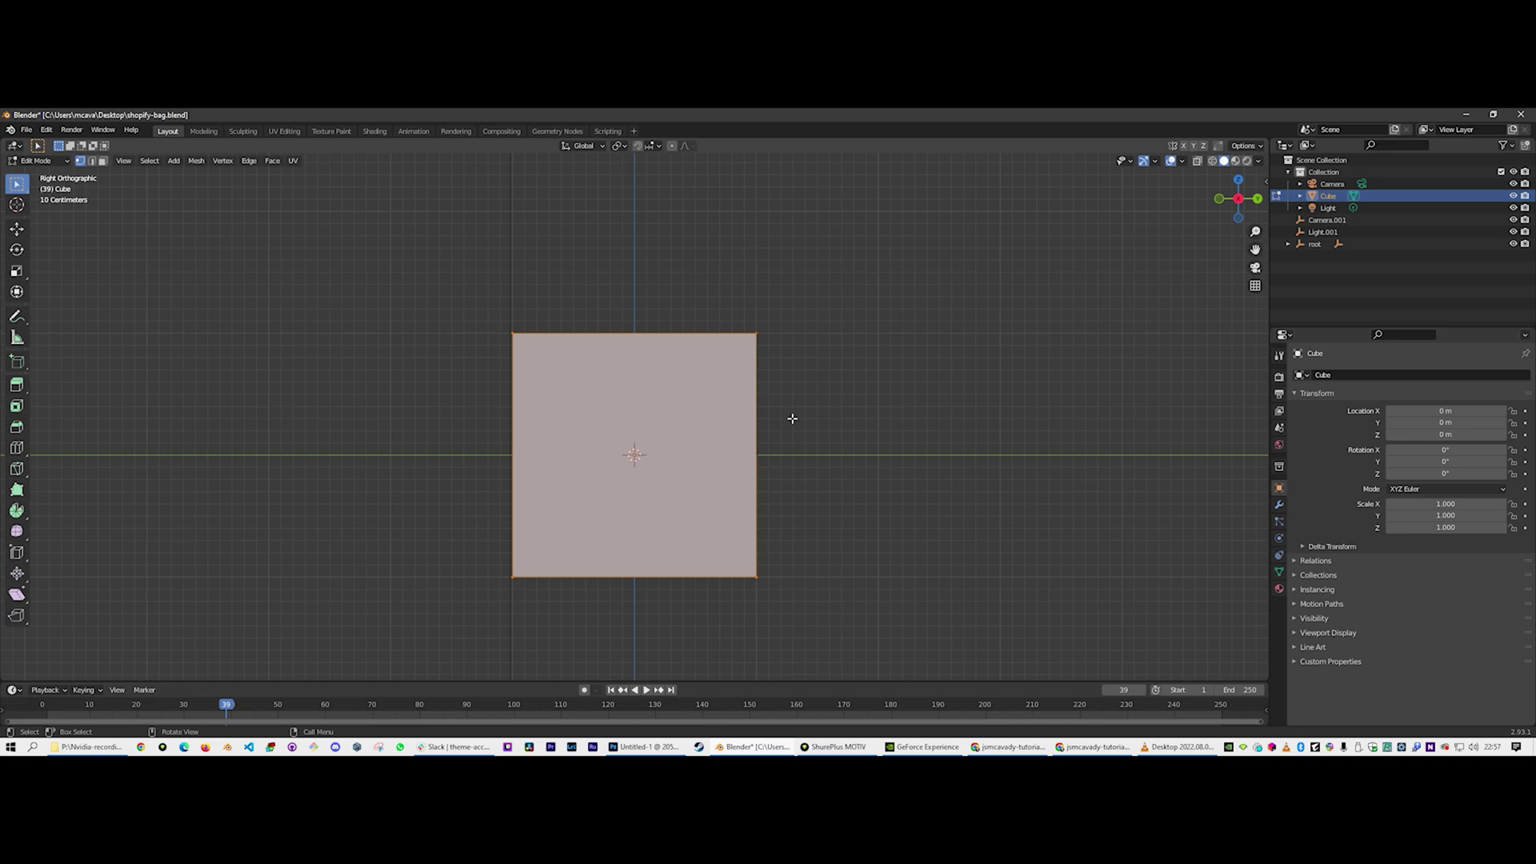
key(z)
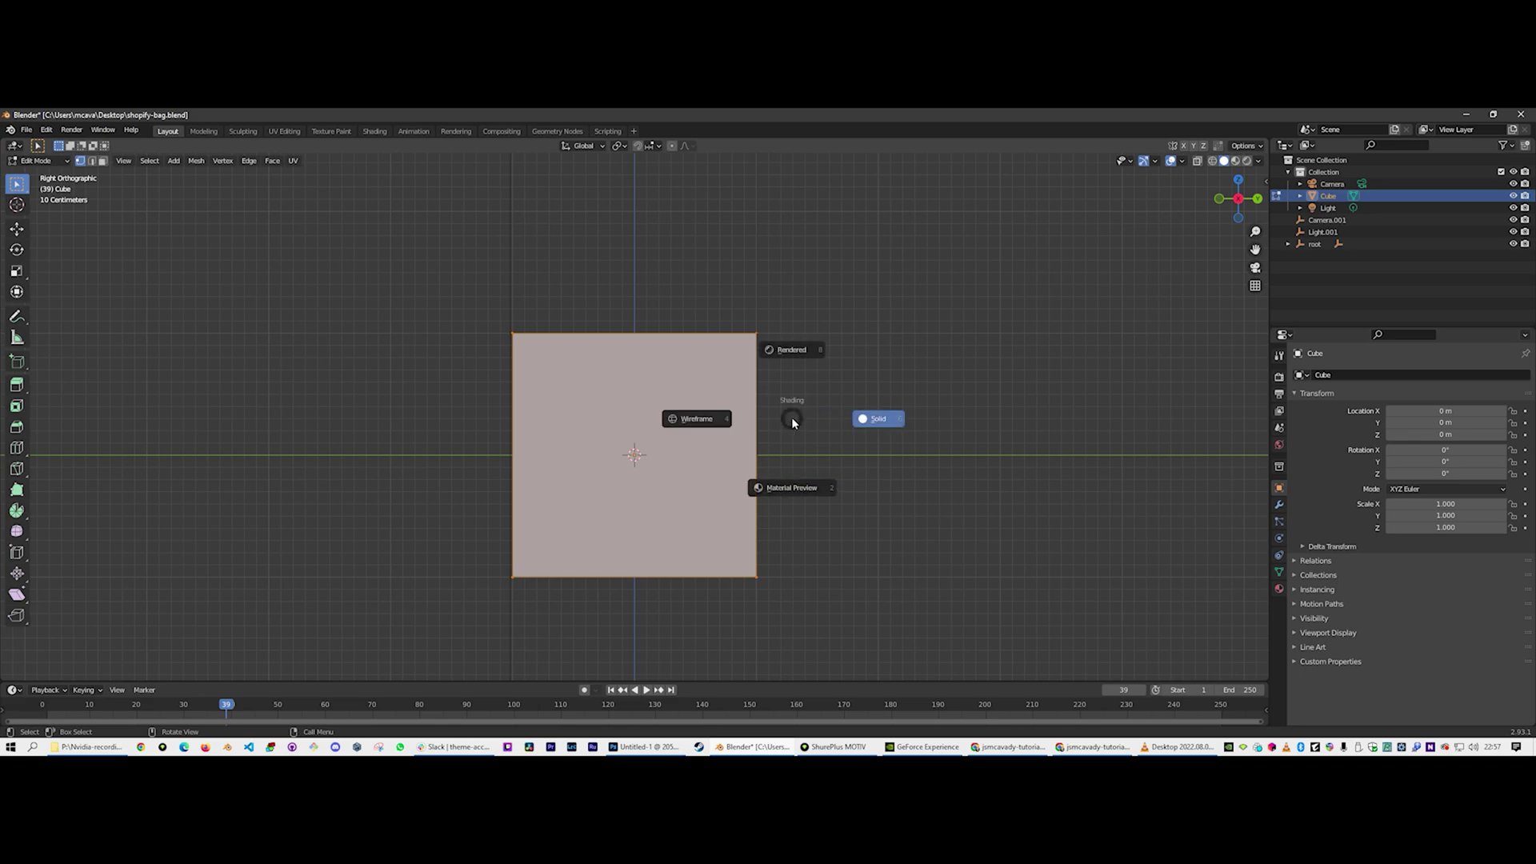
click(698, 419)
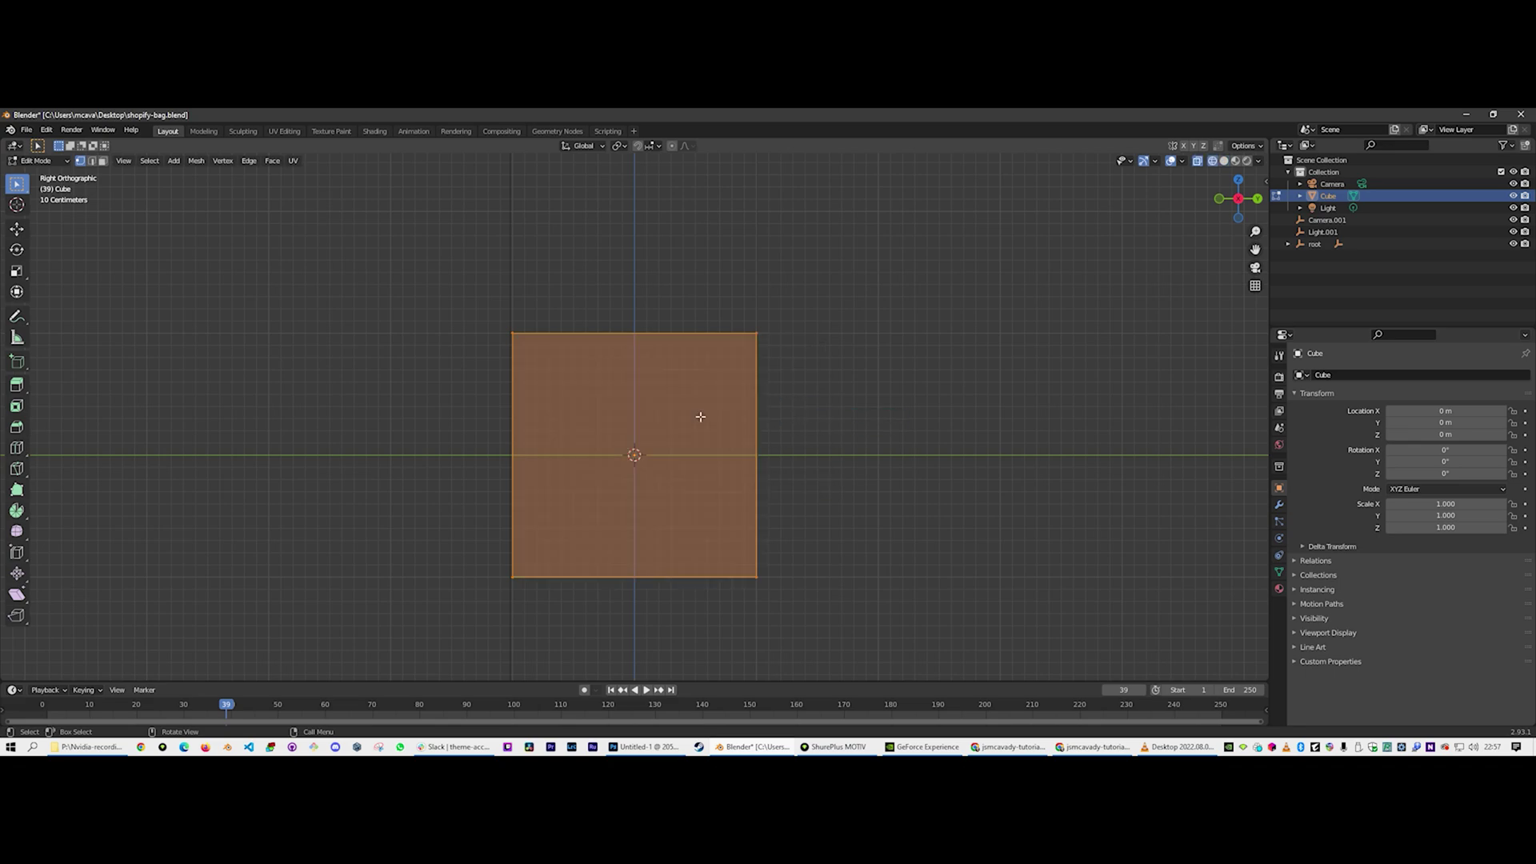
Box-select all of the cube's geometry from the right side view
click(684, 375)
key(KP_1)
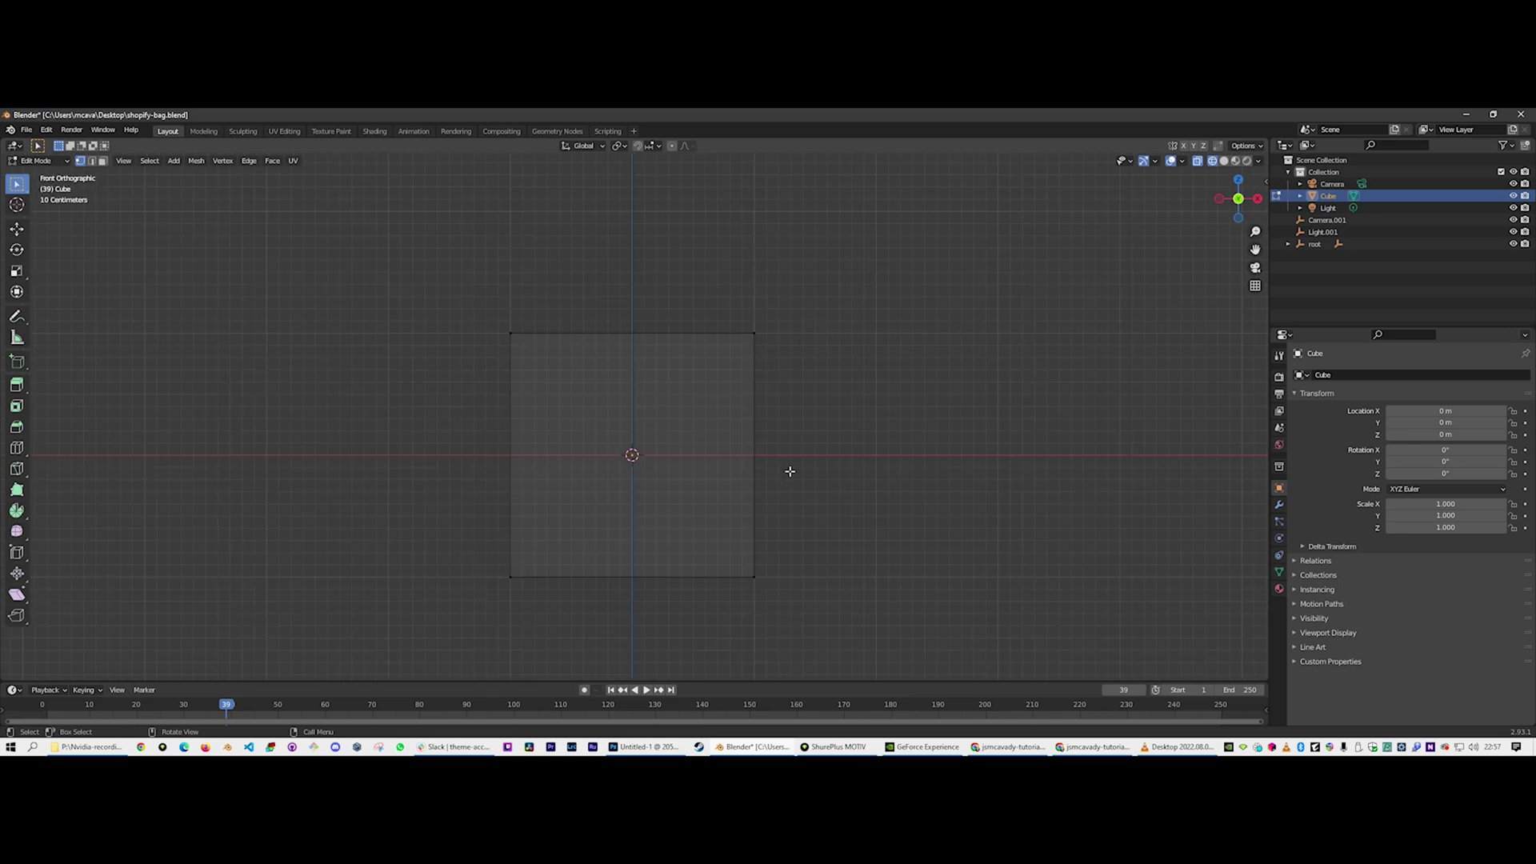
key(KP_3)
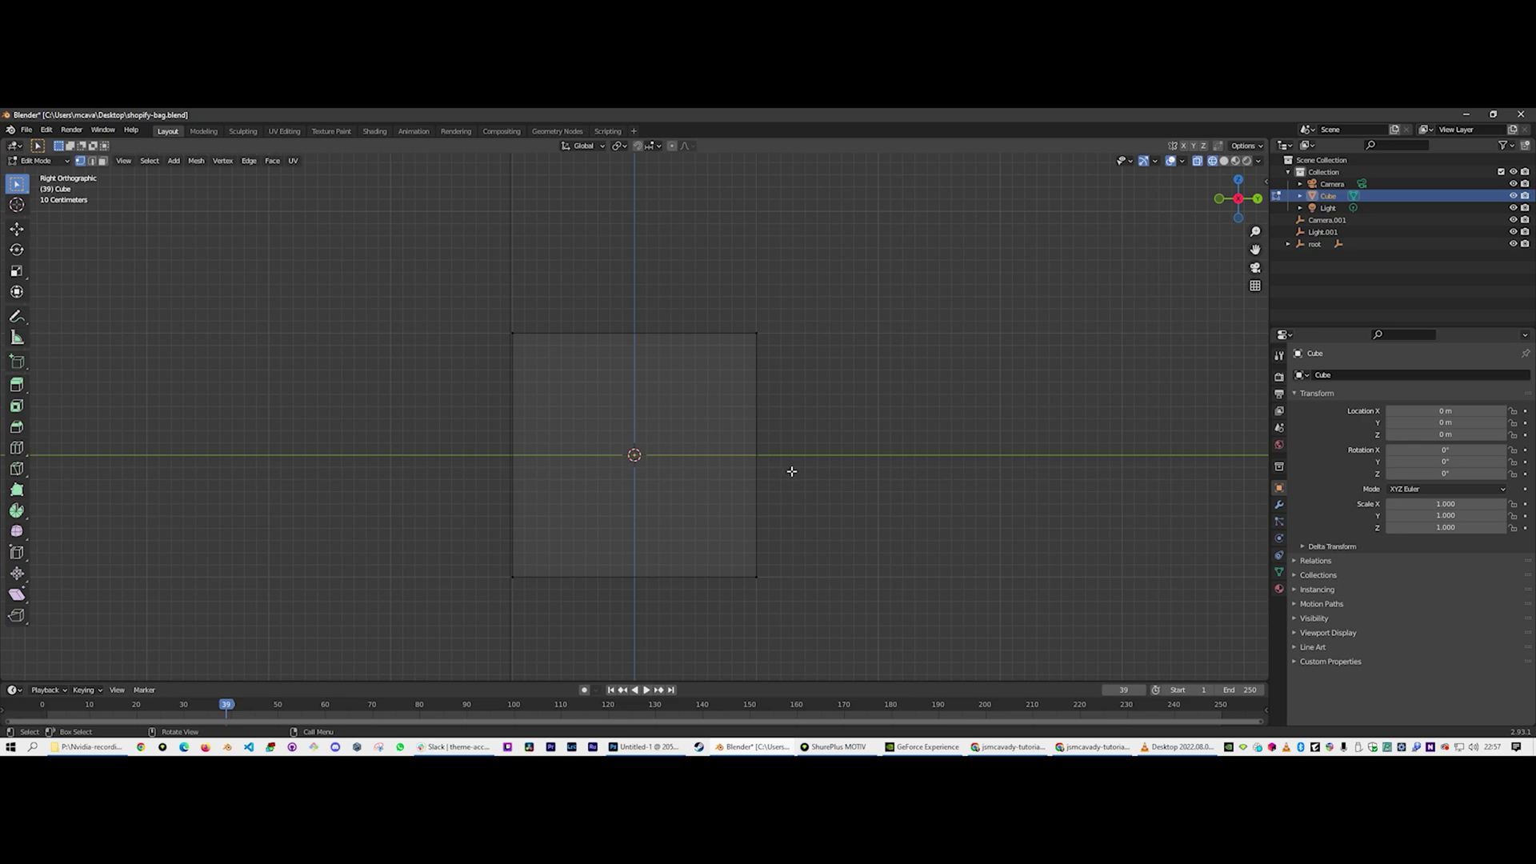
key(c)
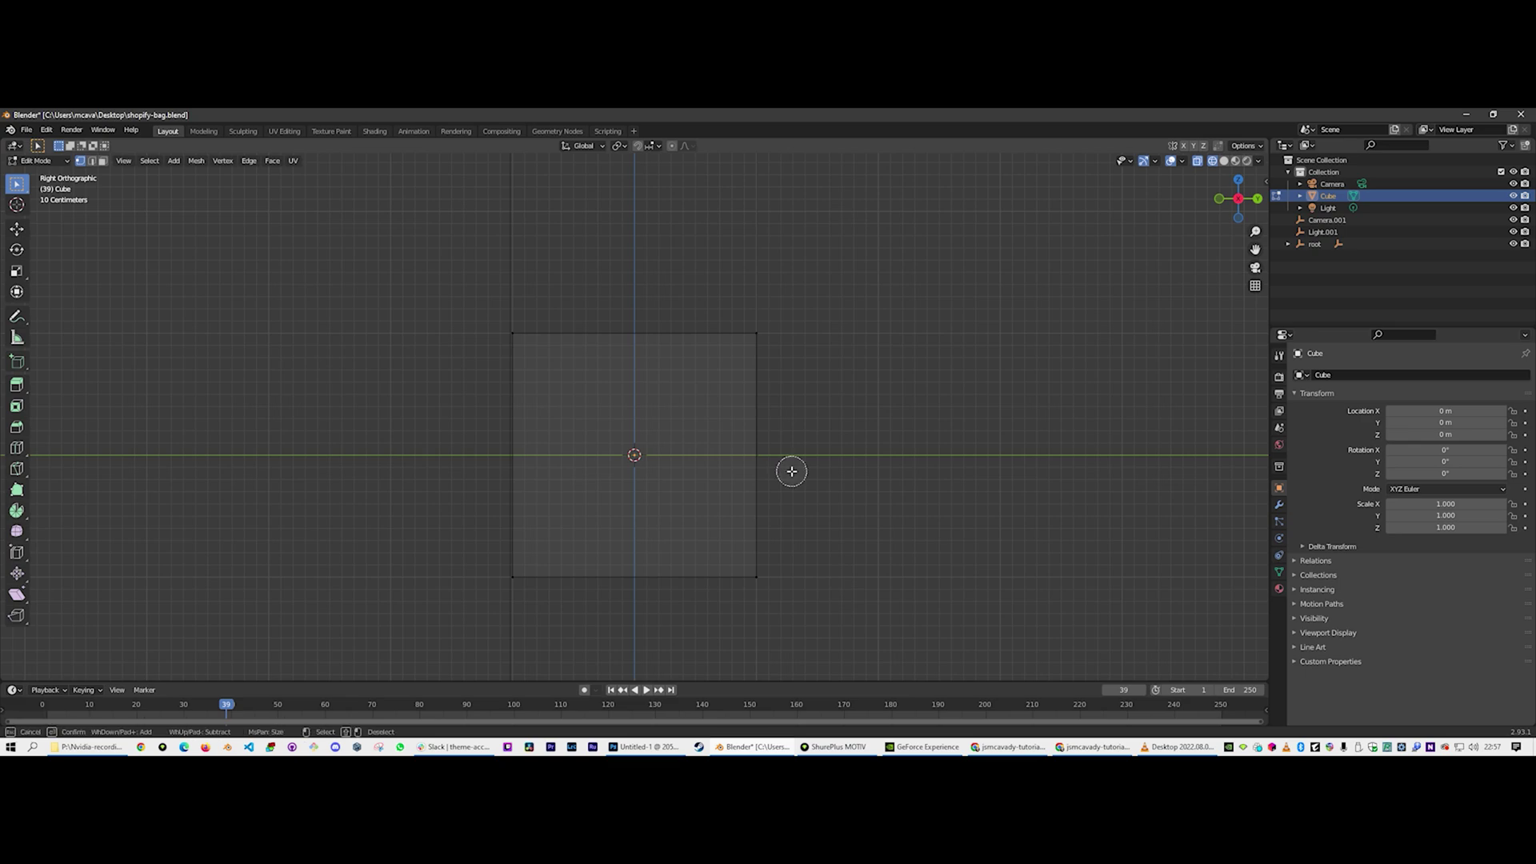
key(Escape)
drag(429, 253, 908, 620)
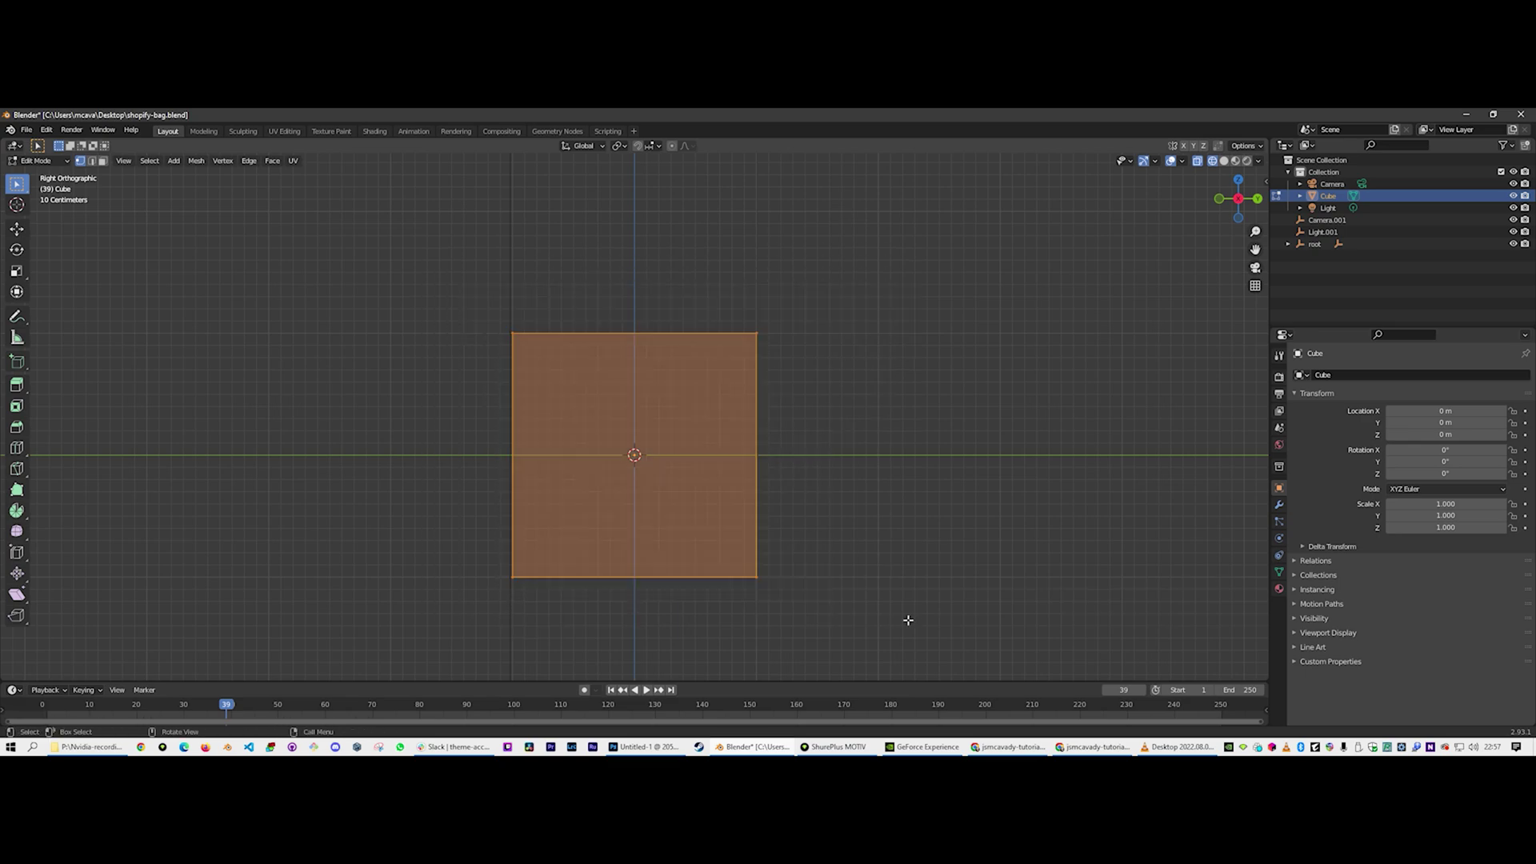
Scale the selected geometry to 0.4 along Y to flatten the cube
key(s)
key(x)
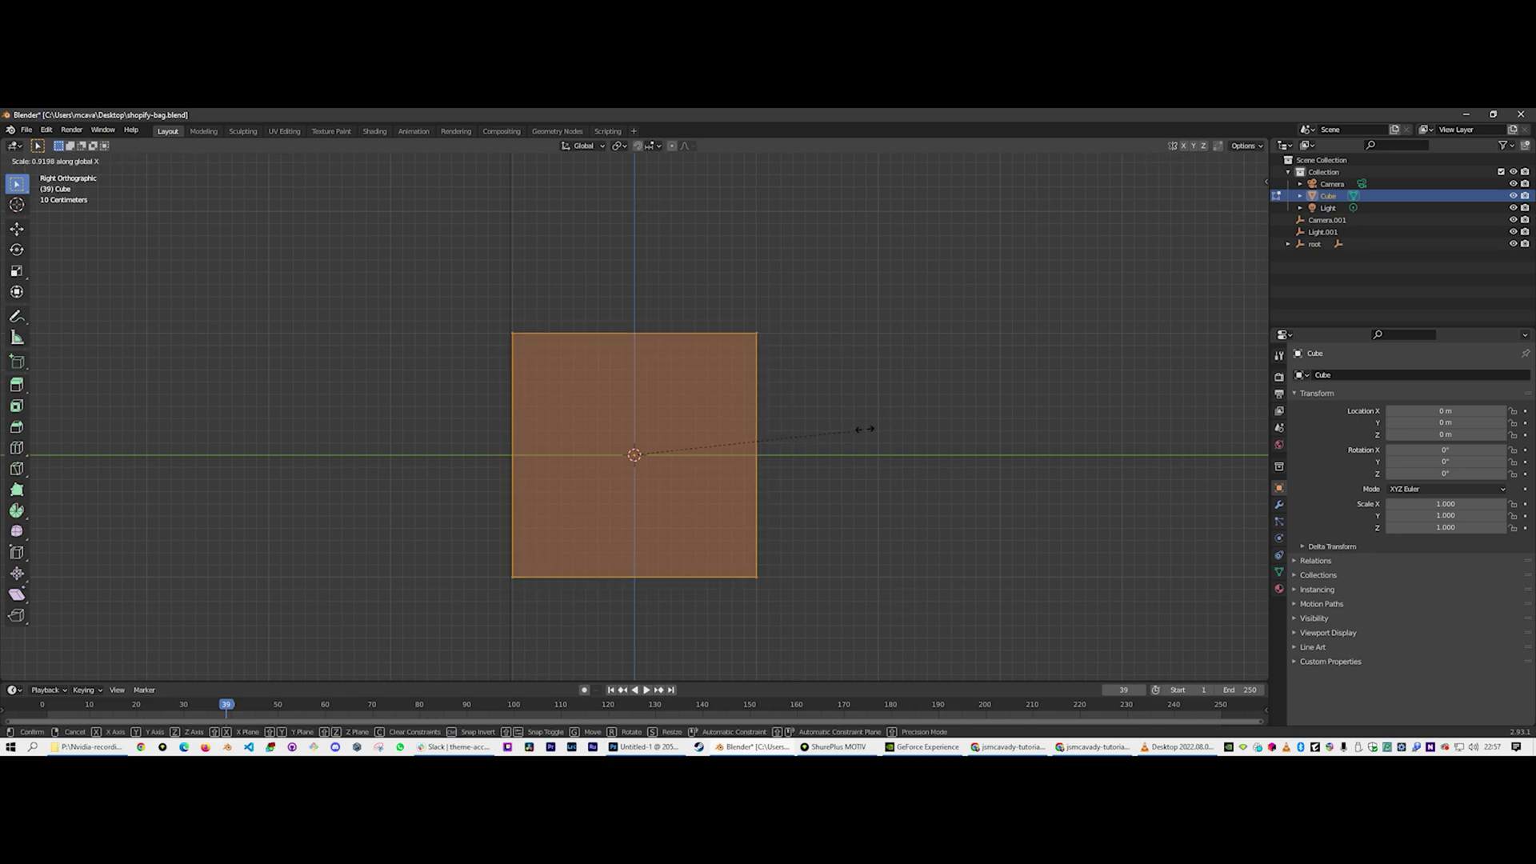
key(z)
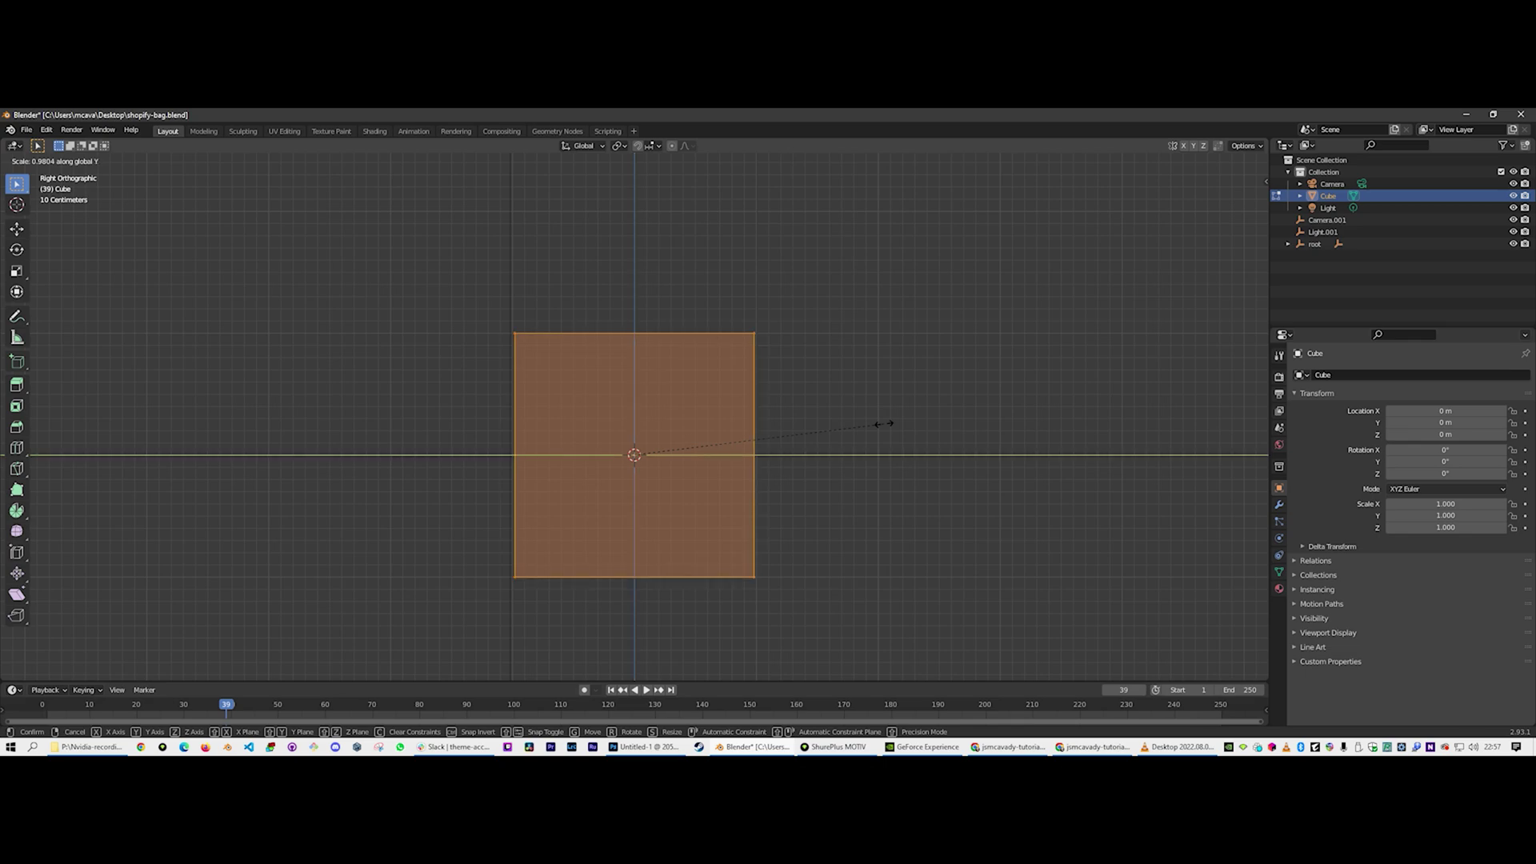
key(y)
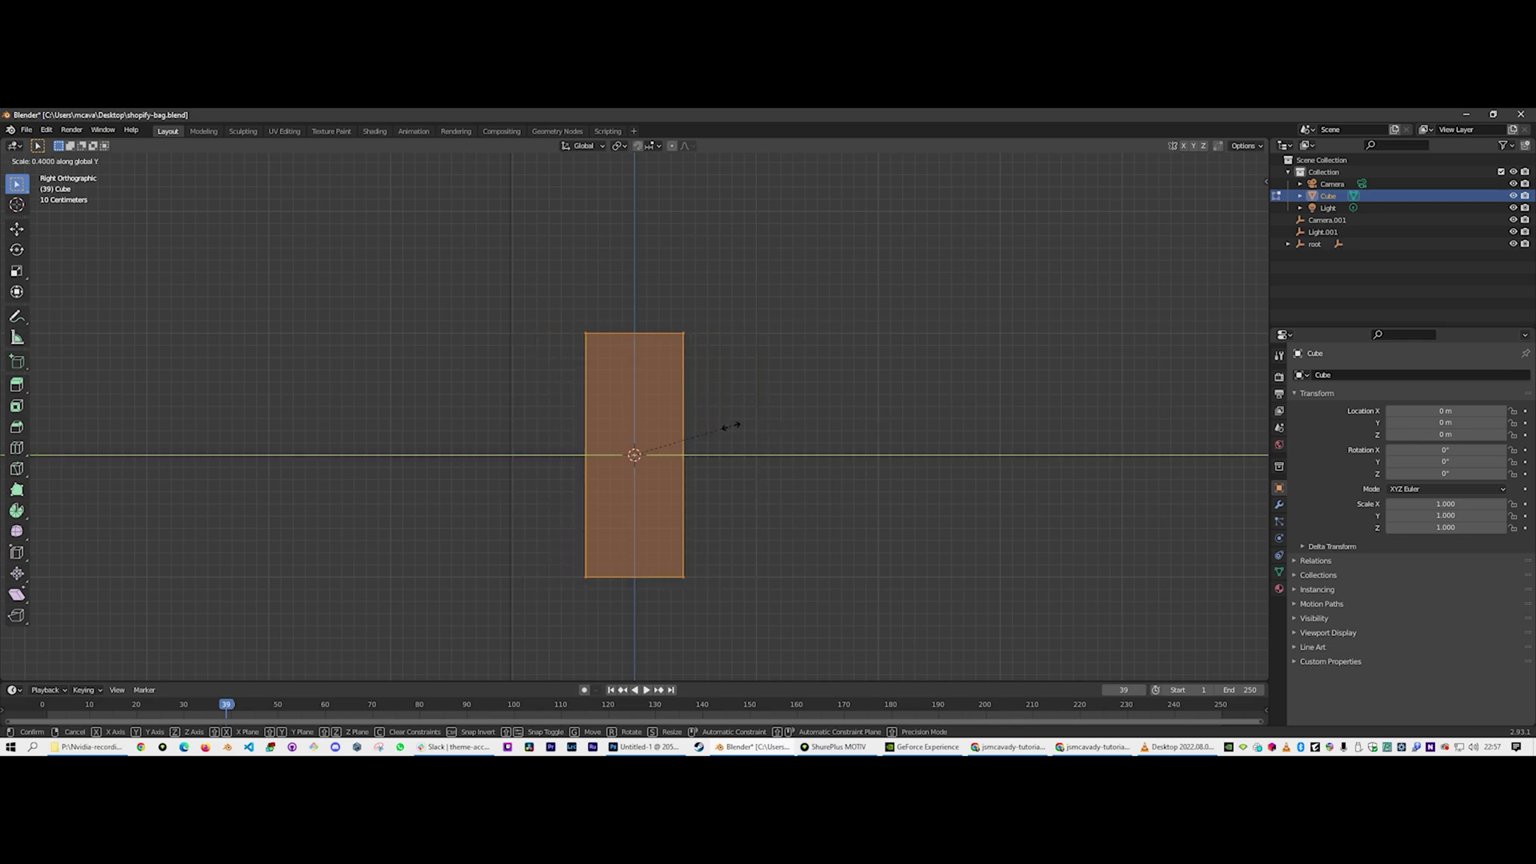
click(731, 426)
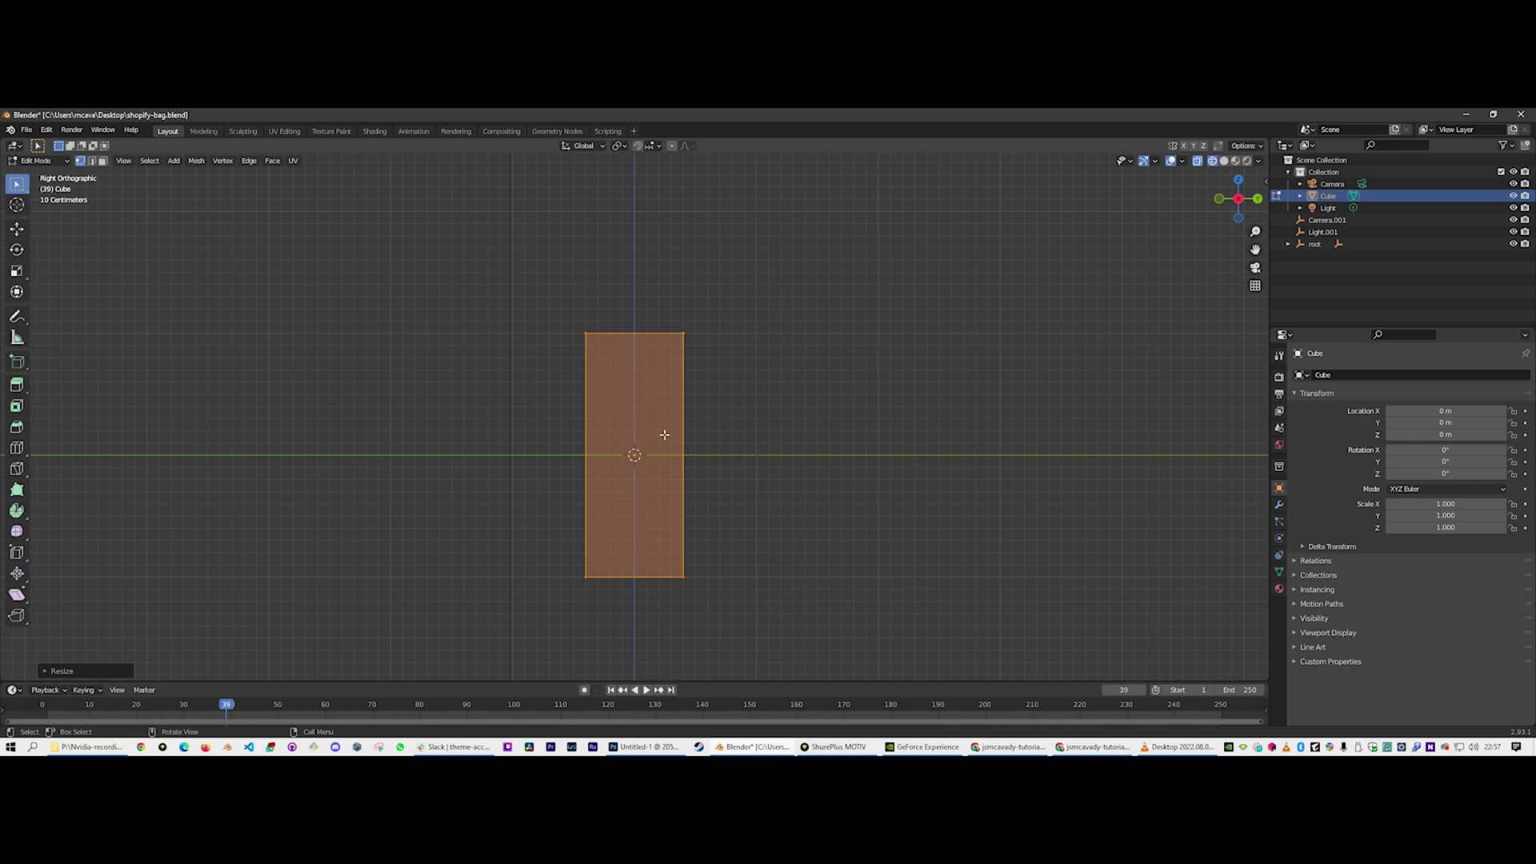
key(KP_1)
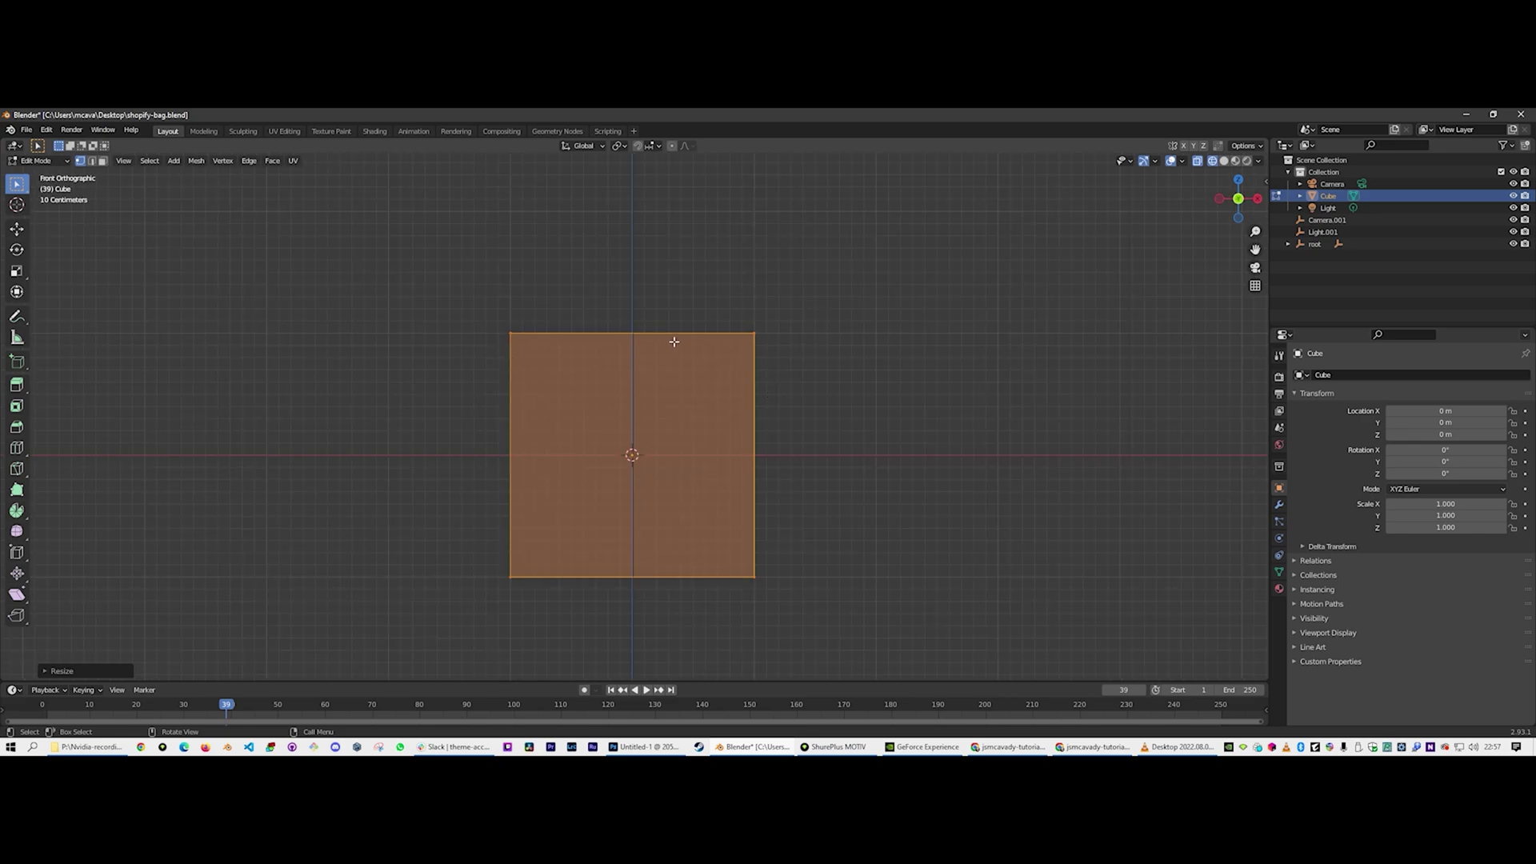
Select the cube's top vertices and scale them to 0.8 to taper the body
click(650, 293)
key(c)
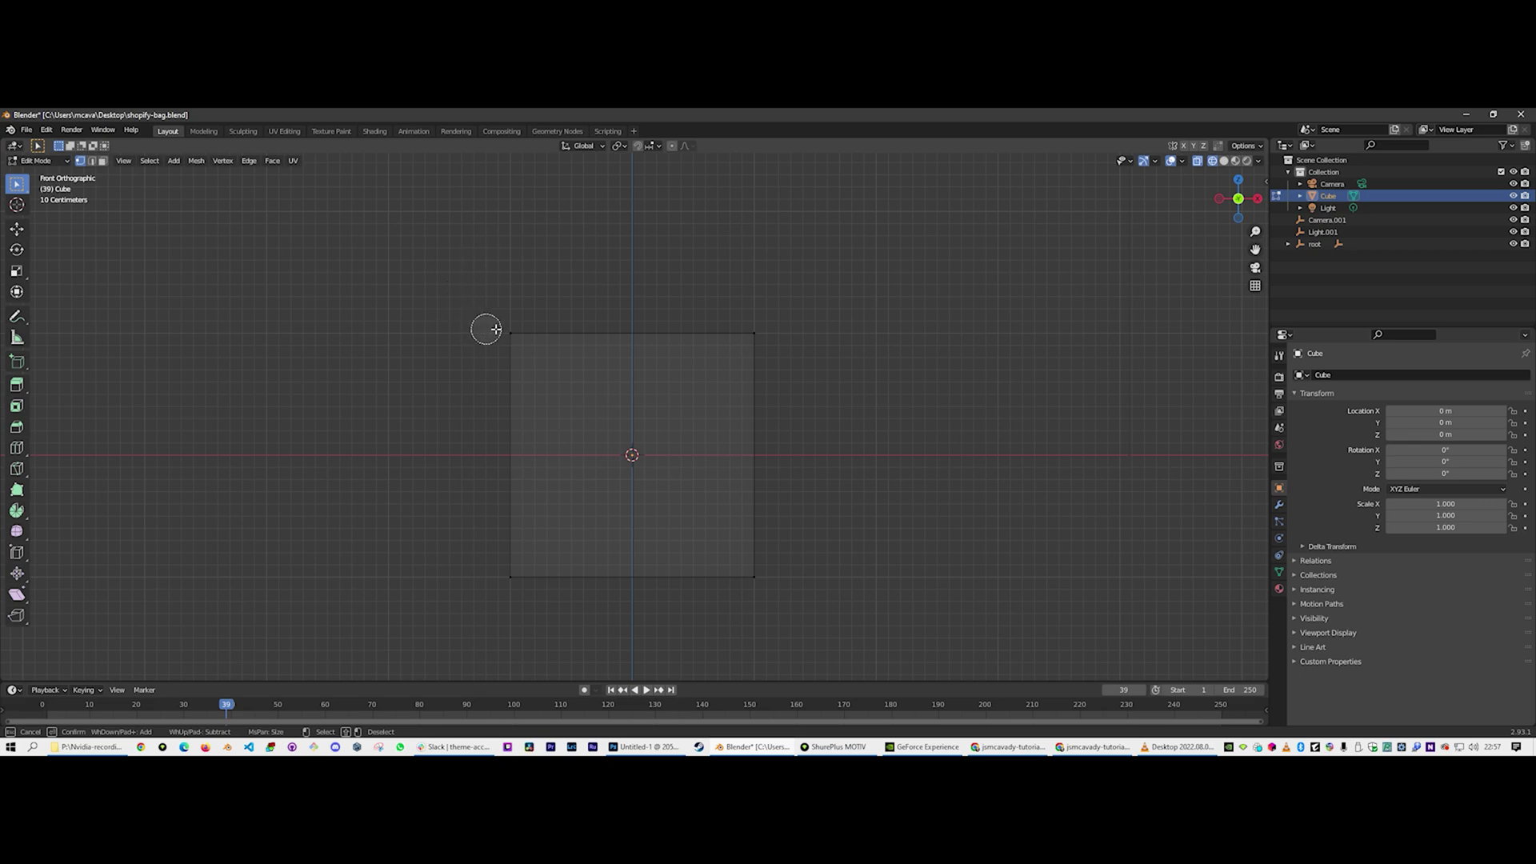
drag(483, 328, 802, 329)
right_click(839, 313)
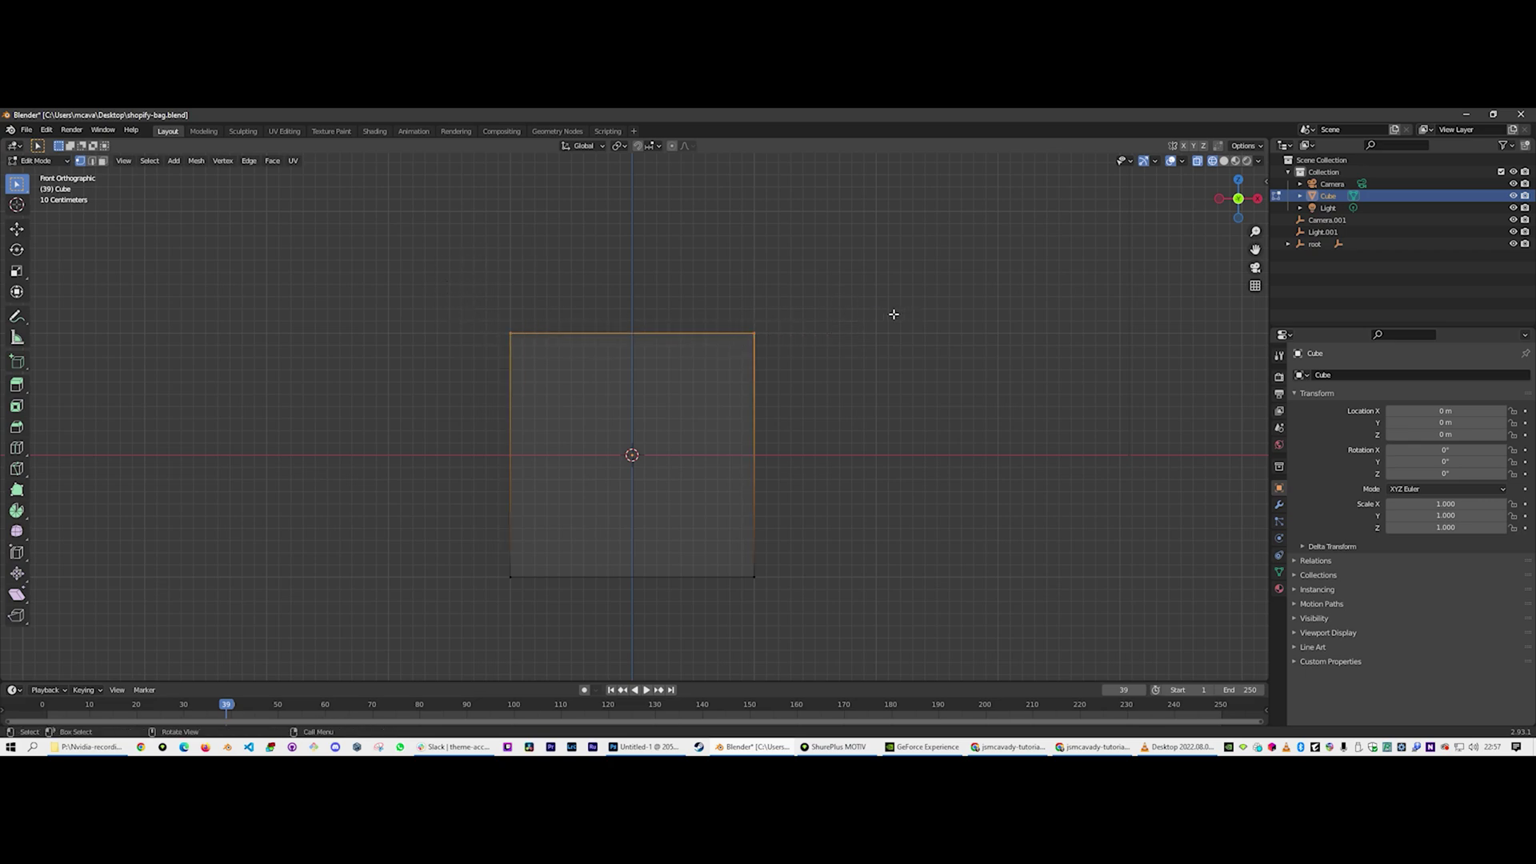
key(s)
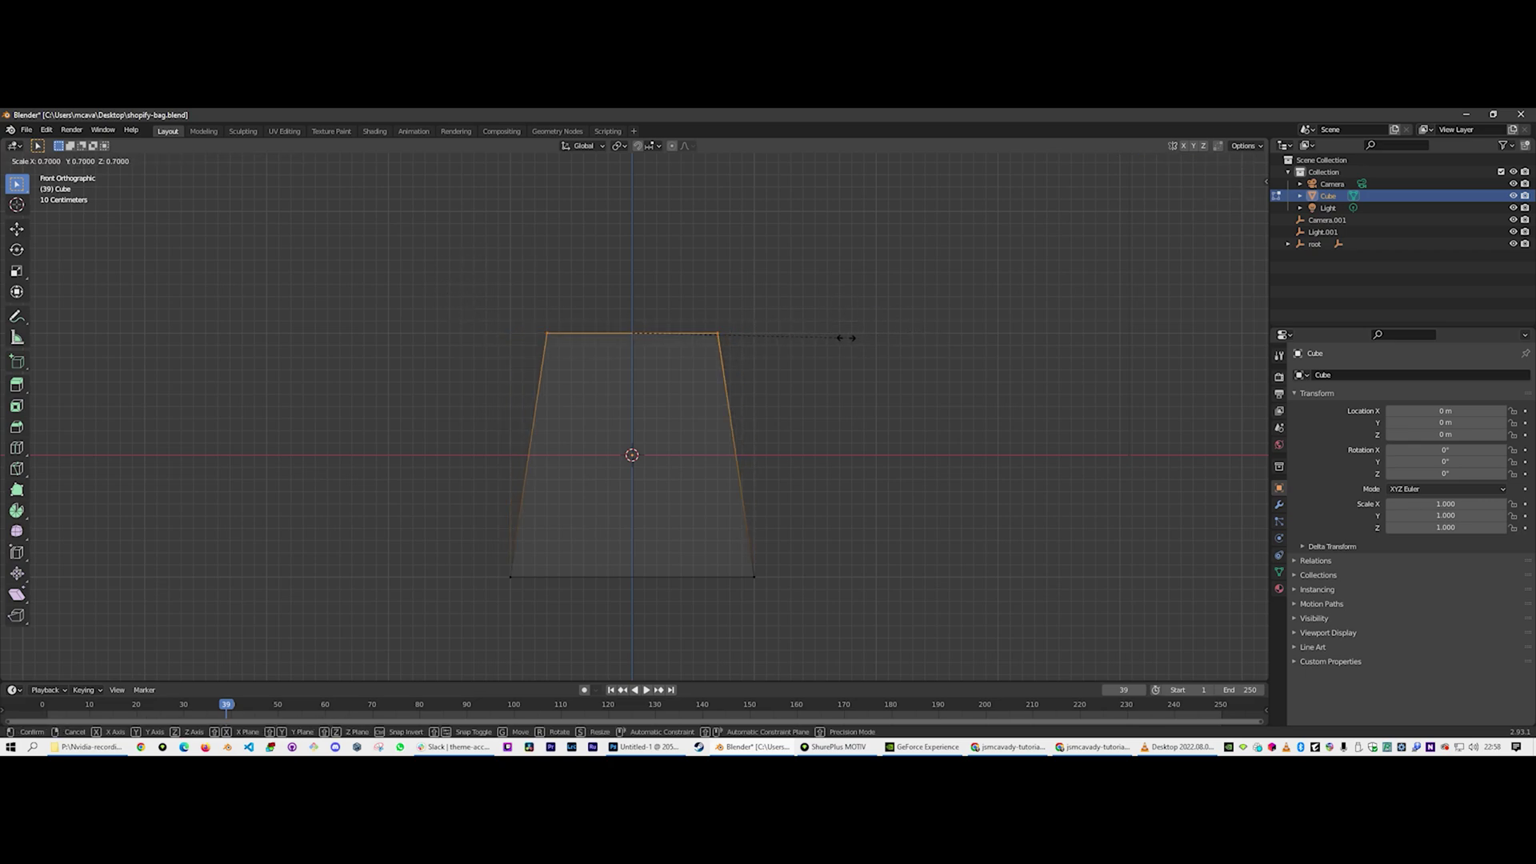
click(877, 338)
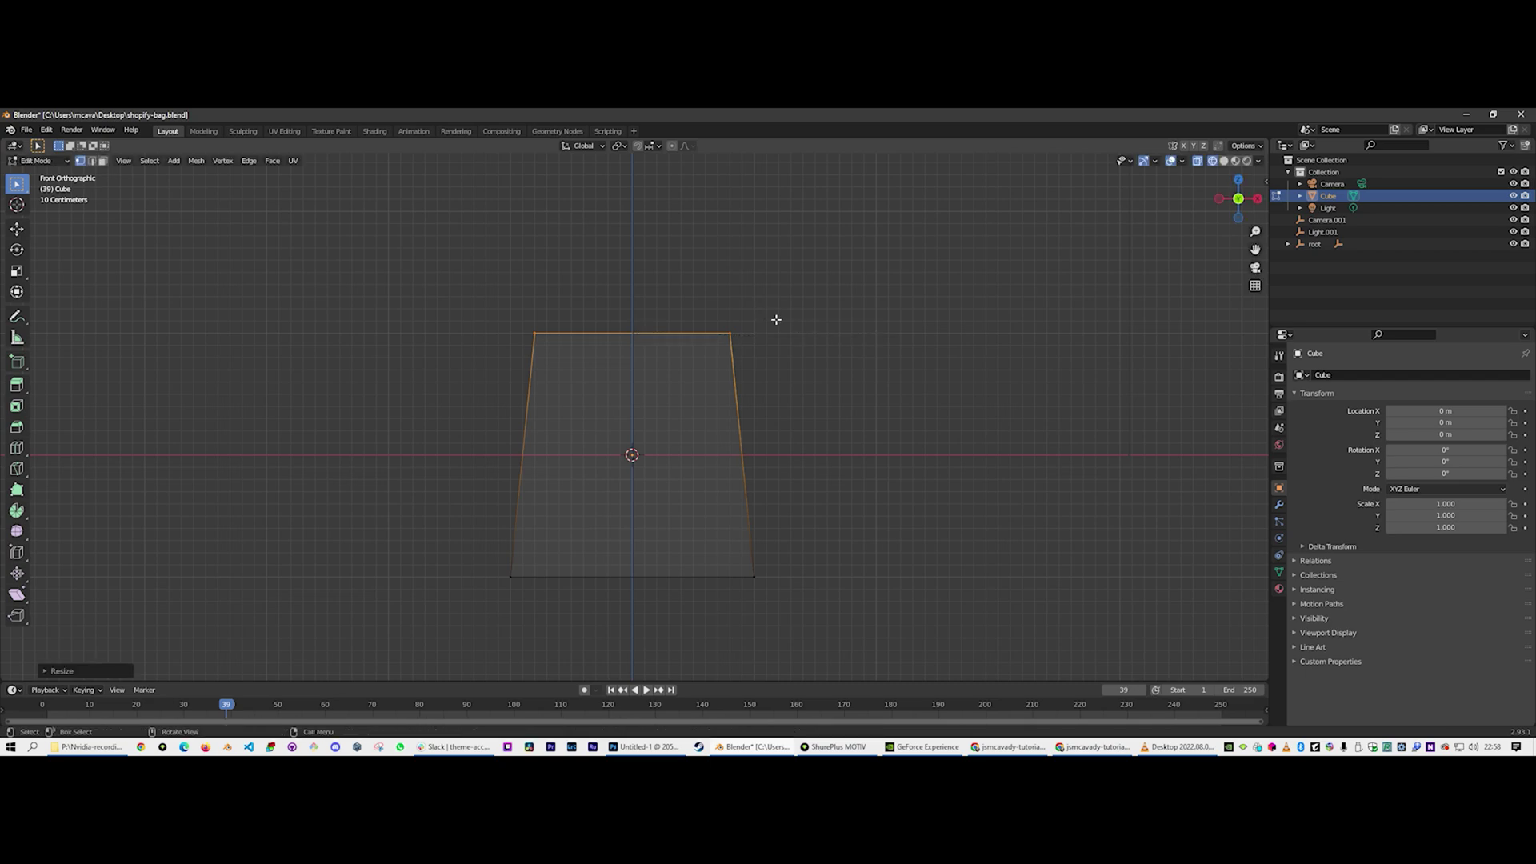
mouse_move(775, 323)
middle_down()
mouse_move(820, 315)
mouse_move(778, 382)
mouse_move(933, 386)
mouse_move(840, 281)
mouse_move(975, 307)
middle_up()
Check the trapezoid shape in solid shading from the front view
key(z)
click(737, 388)
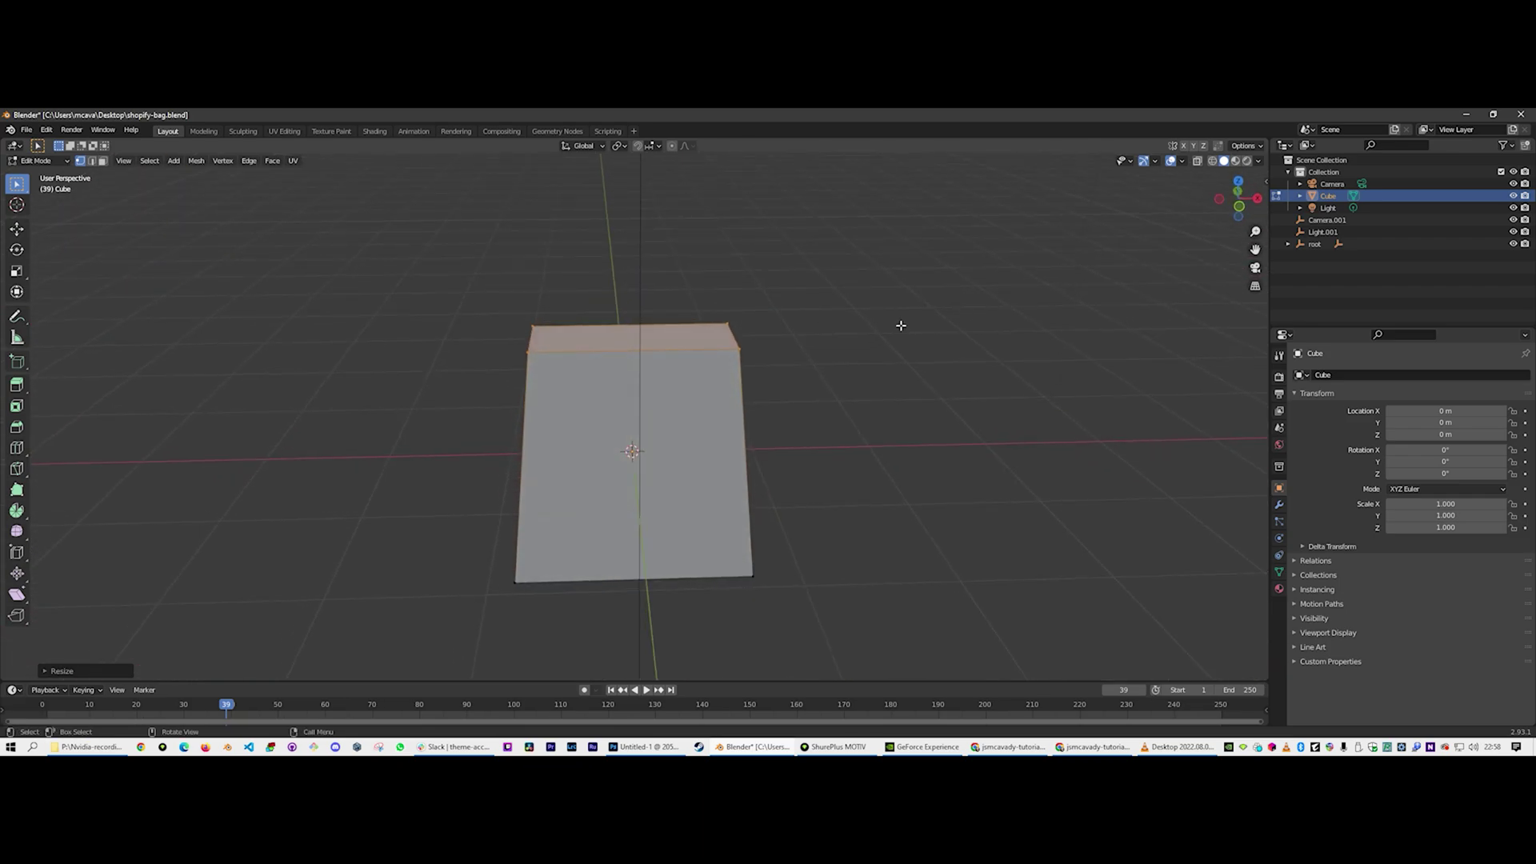
key(KP_1)
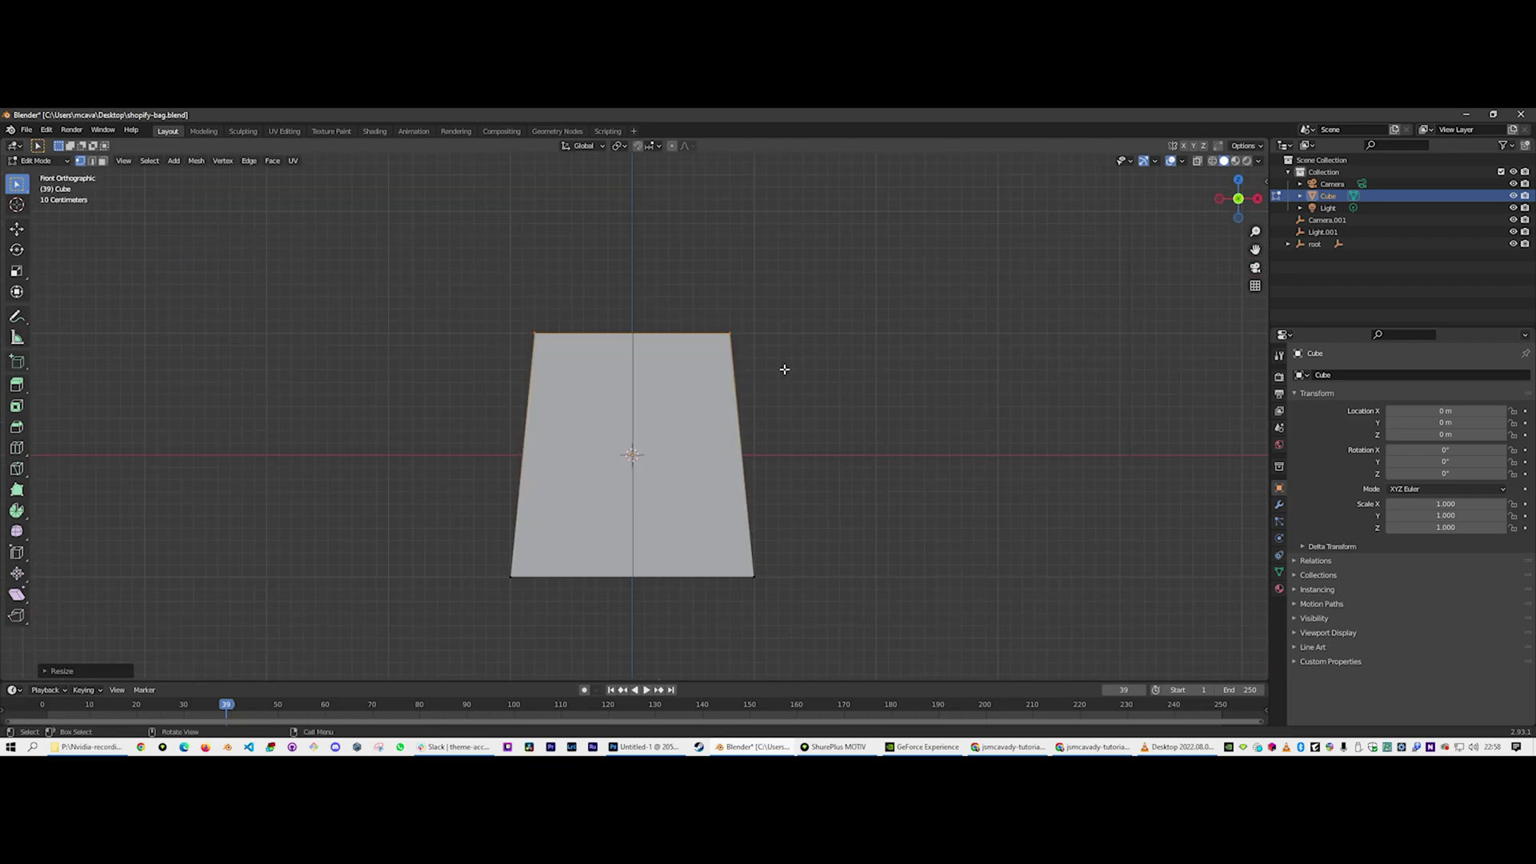
scroll(781, 367, up, 2)
shift+scroll(785, 388, up, 3)
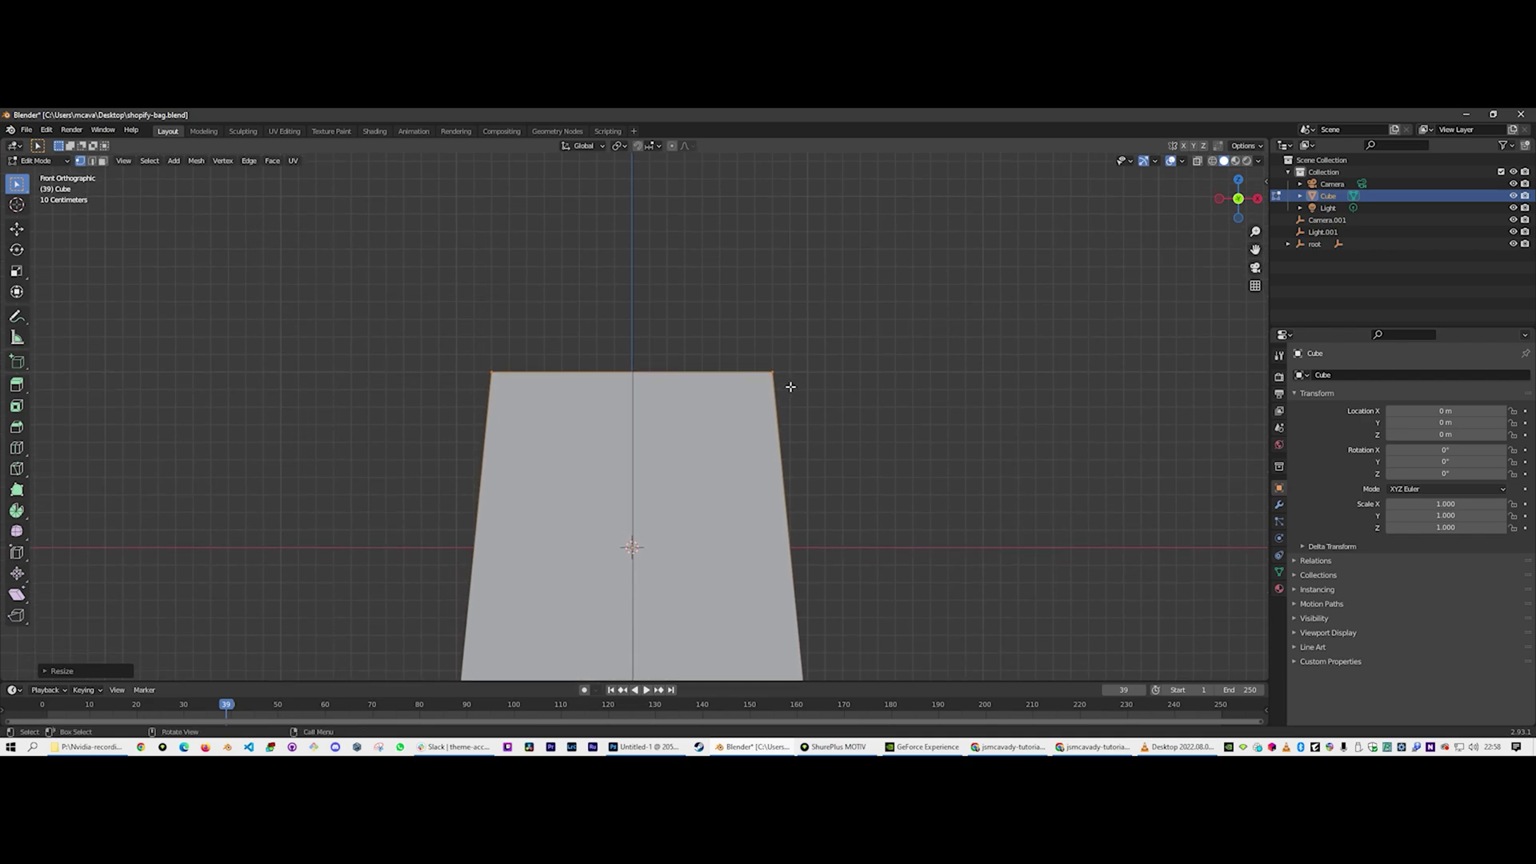
In wireframe, extrude the top edge upward and narrow the new top edge
click(686, 389)
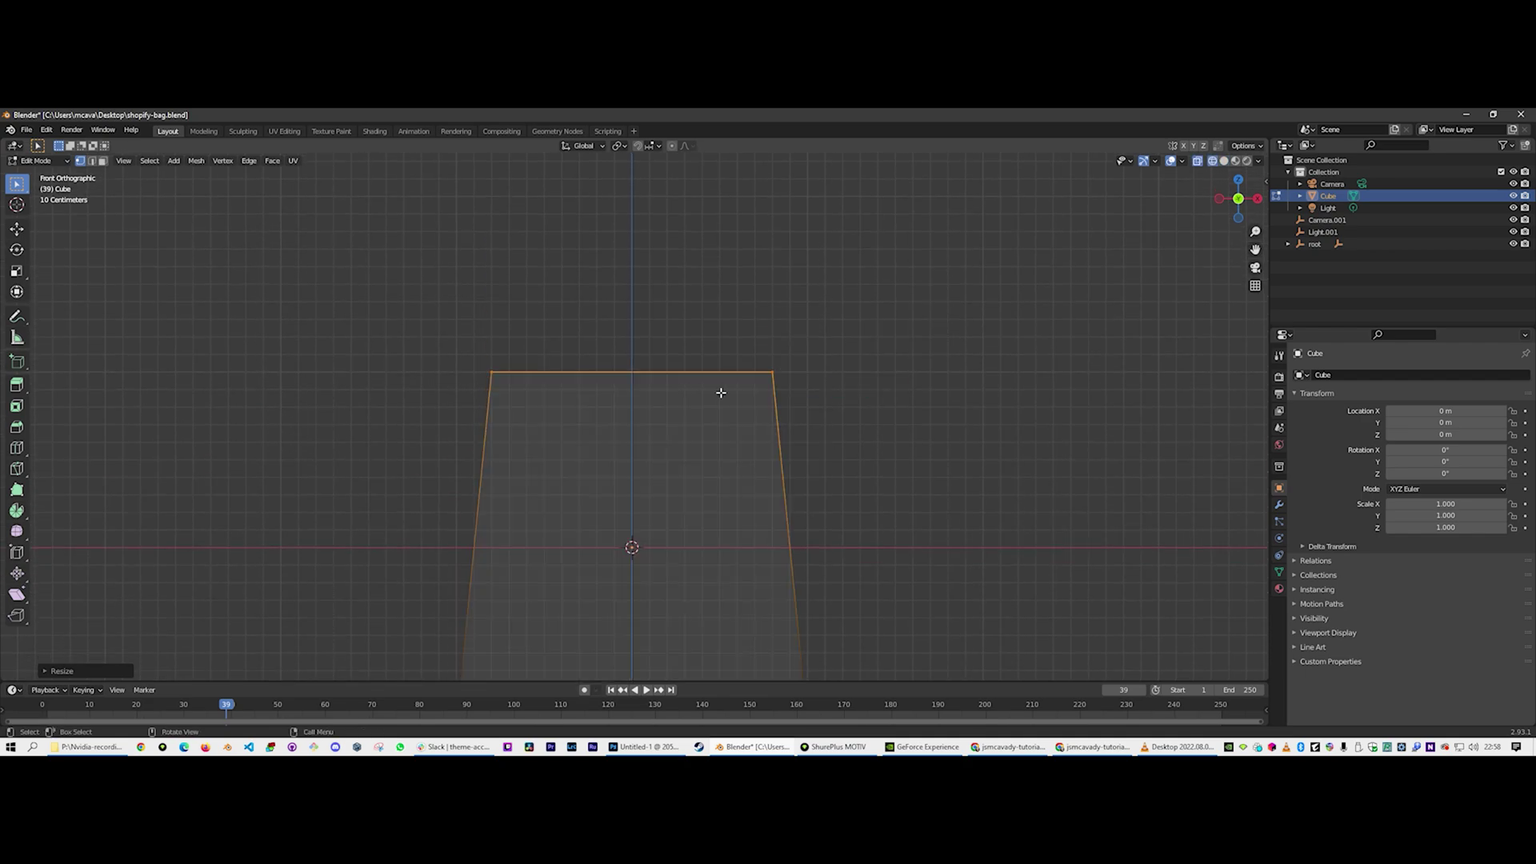
key(e)
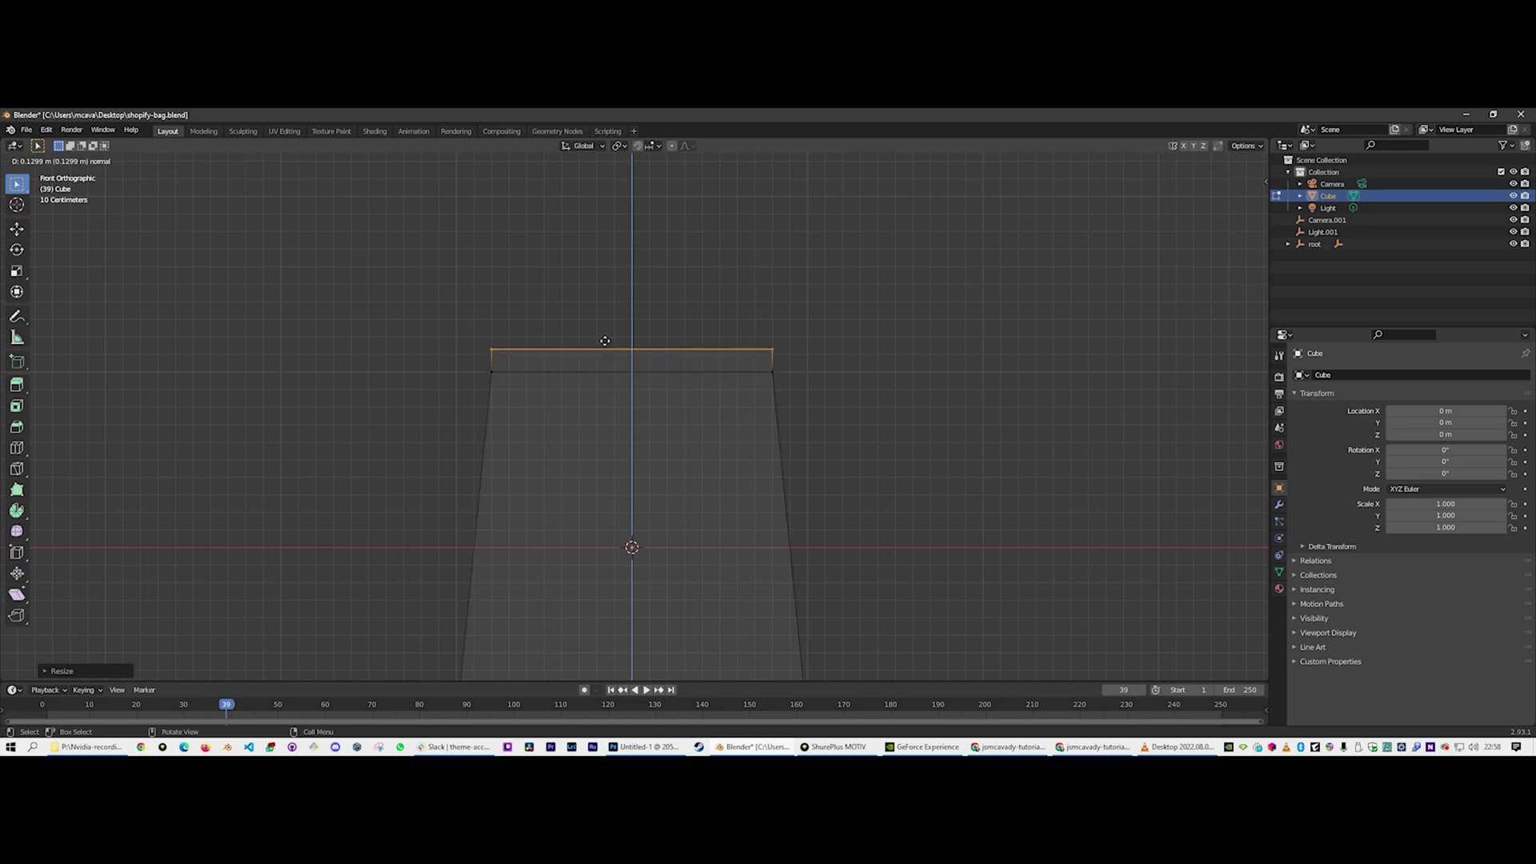
click(604, 238)
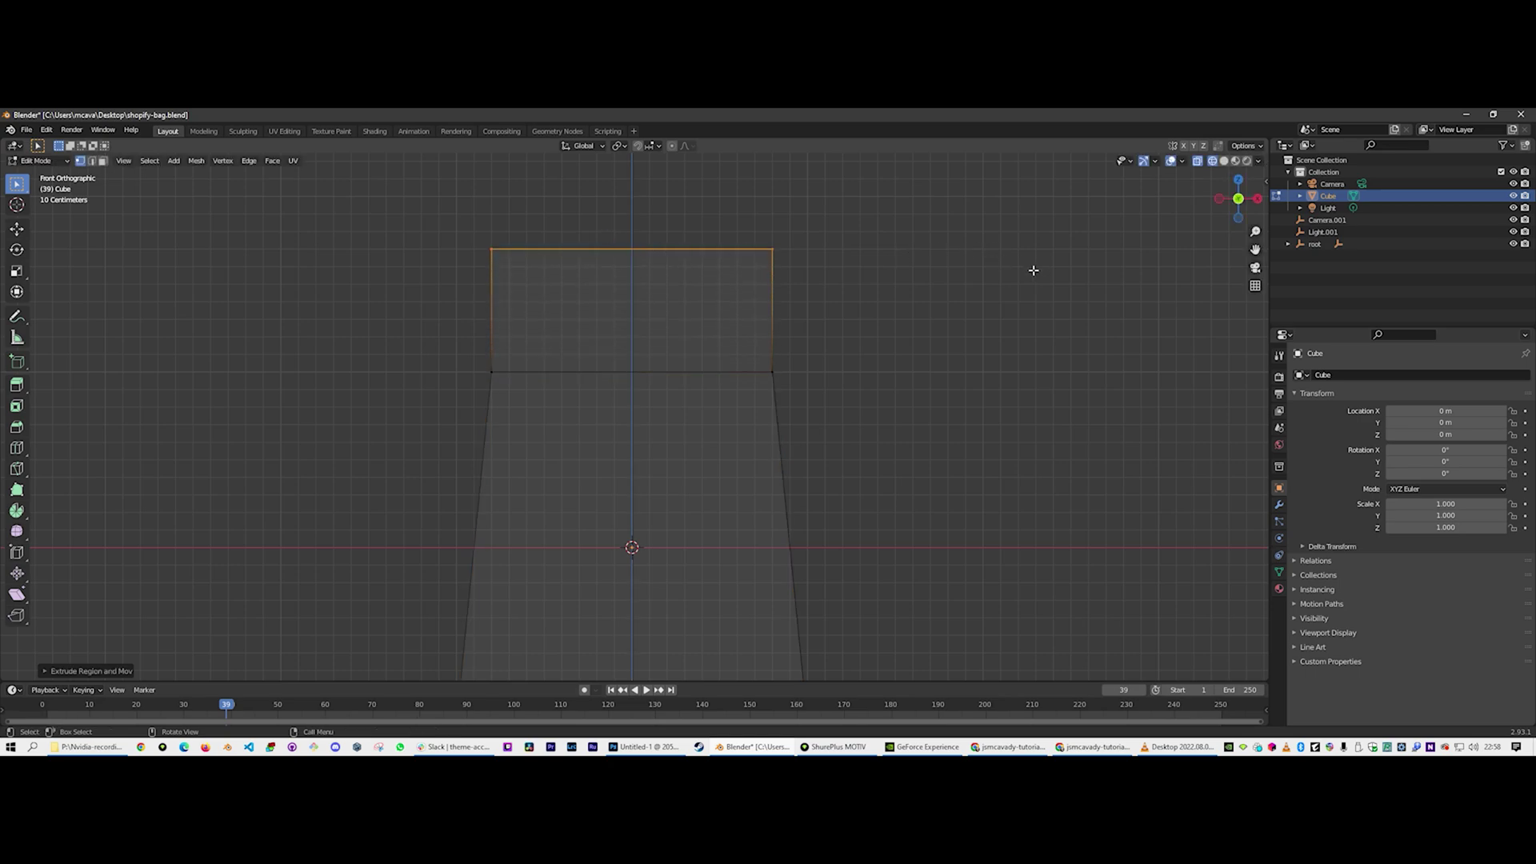
key(s)
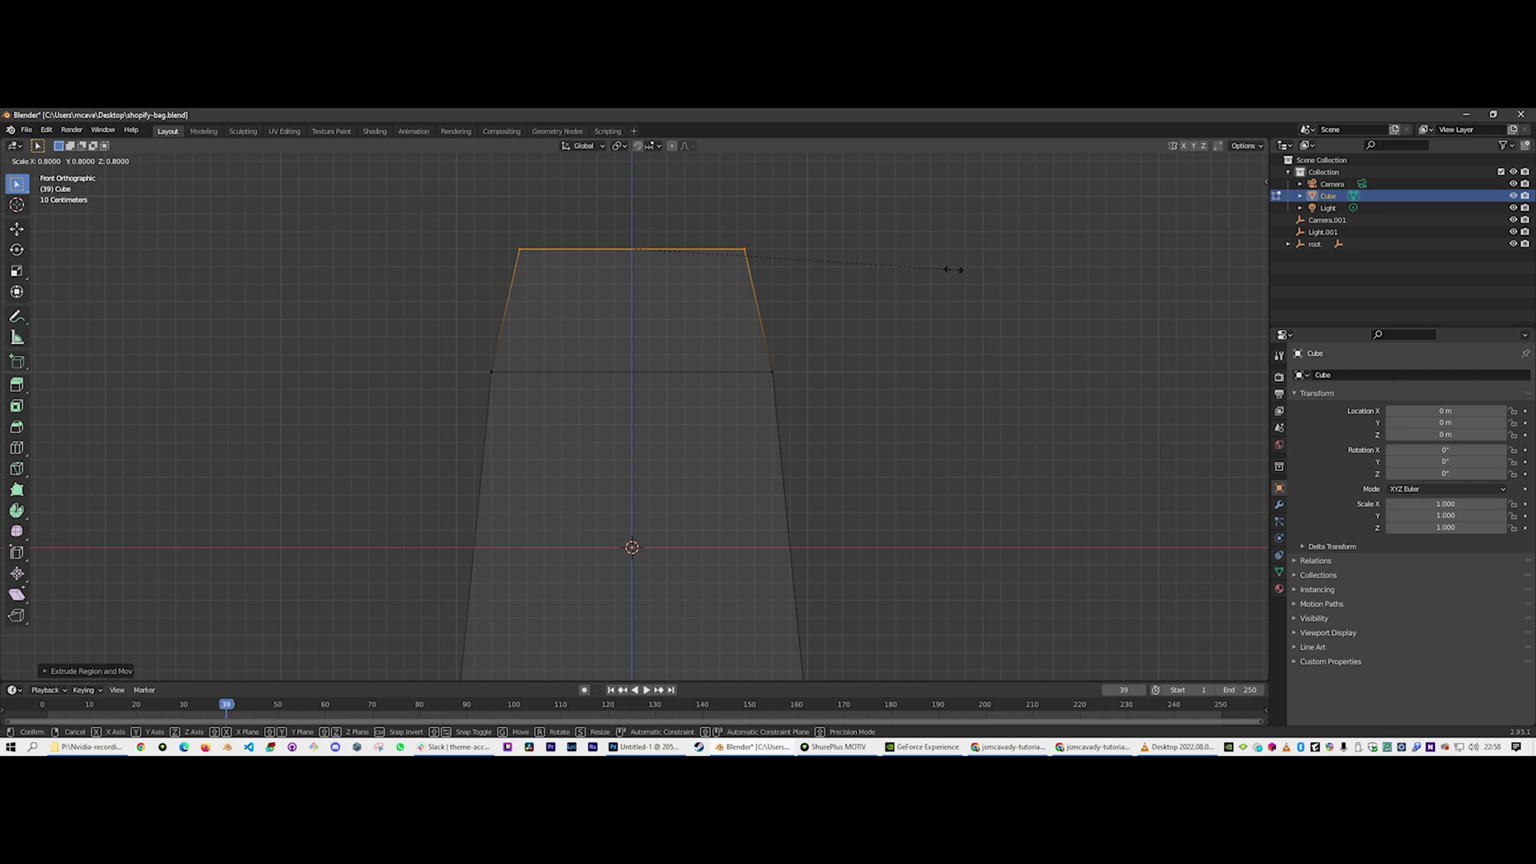
click(954, 270)
middle_drag(878, 264, 684, 273)
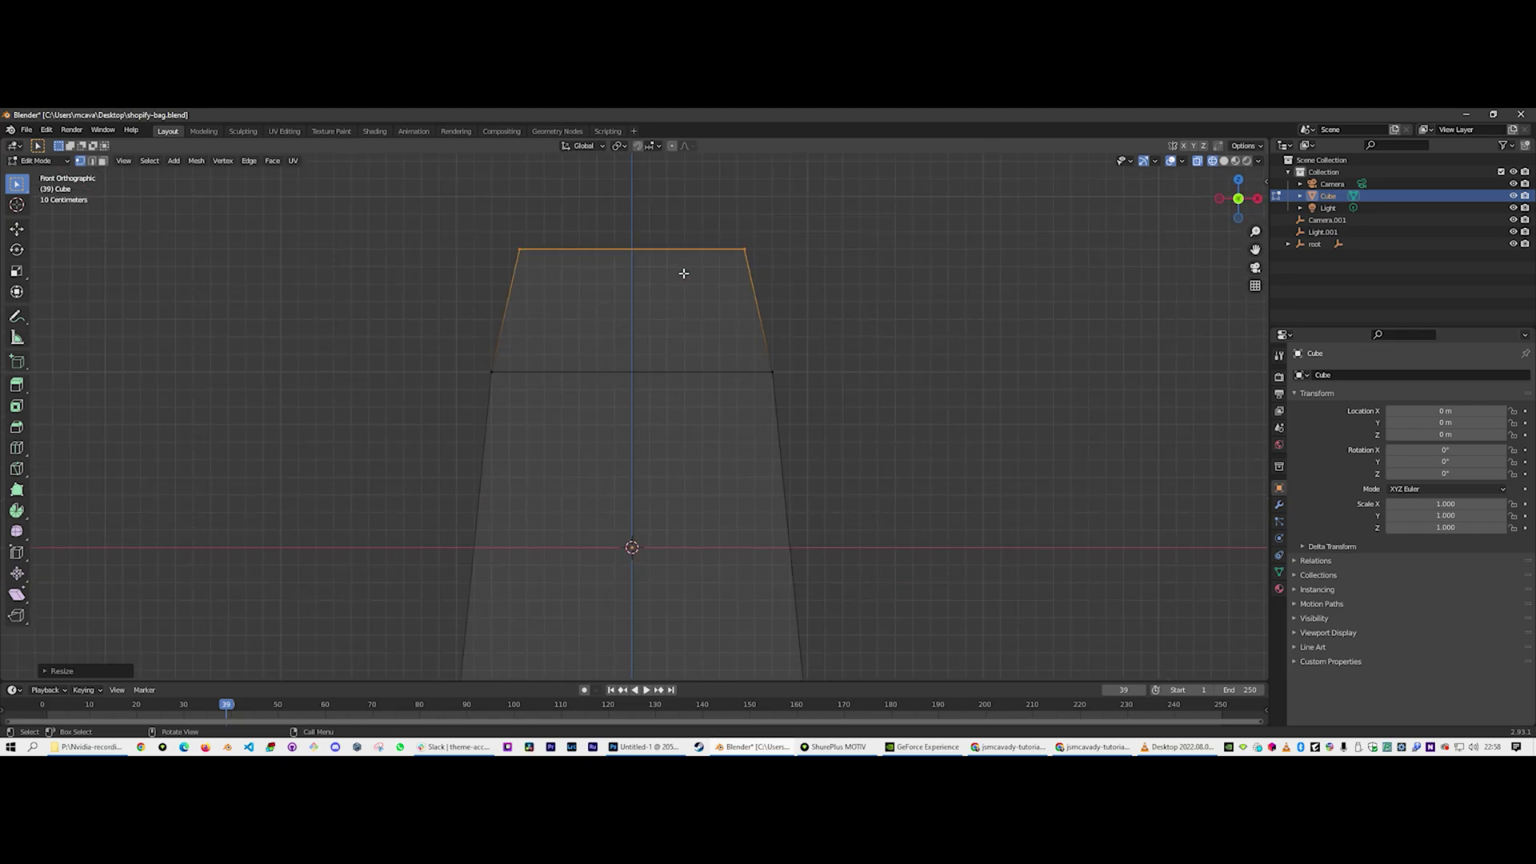
Narrow the top edge further, check it from top and front, and clear the selection
key(s)
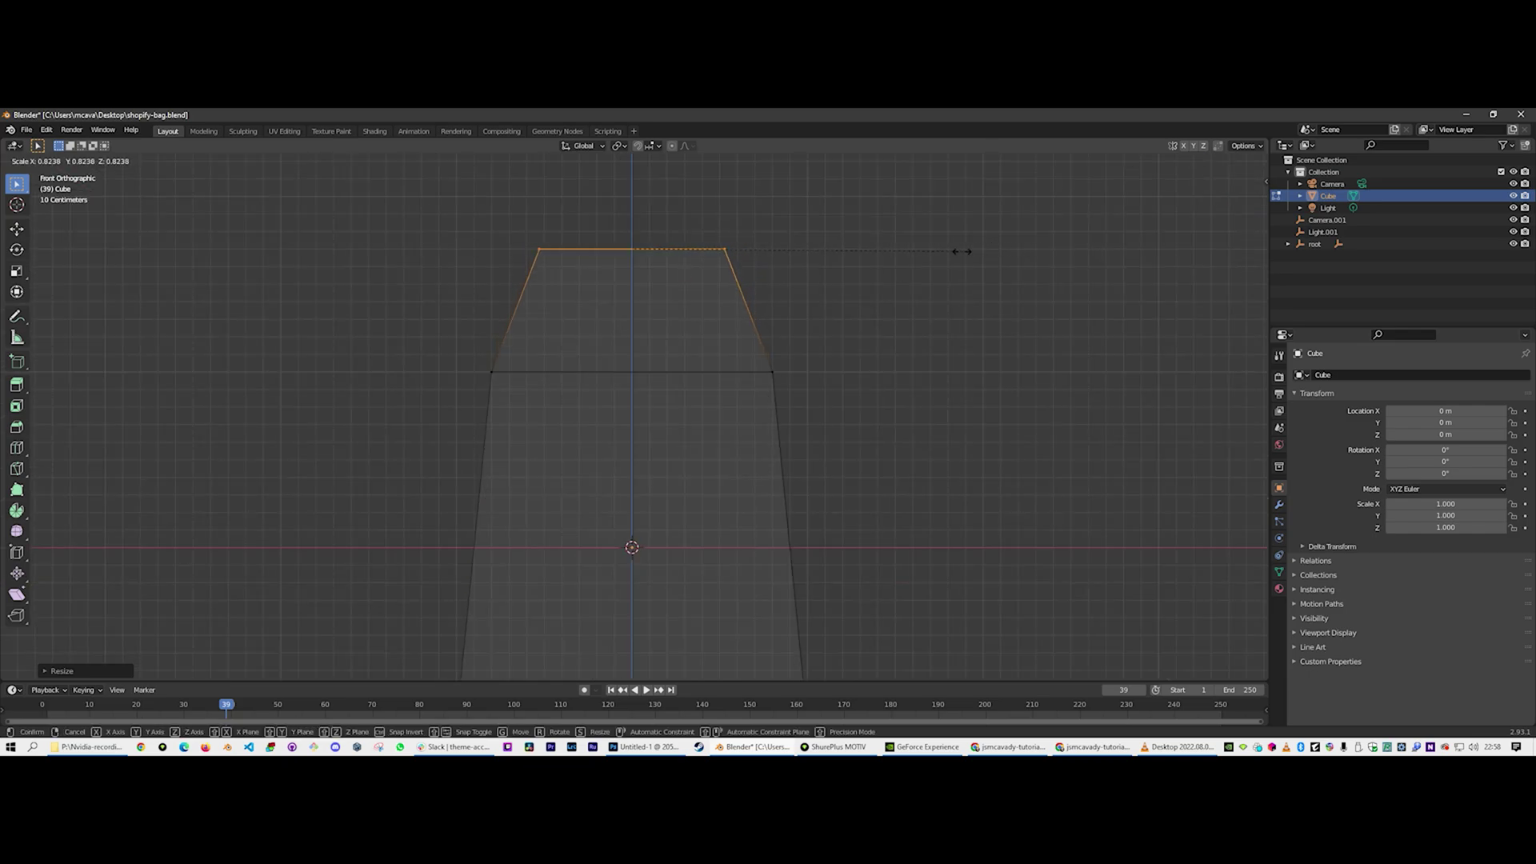
ctrl+click(914, 256)
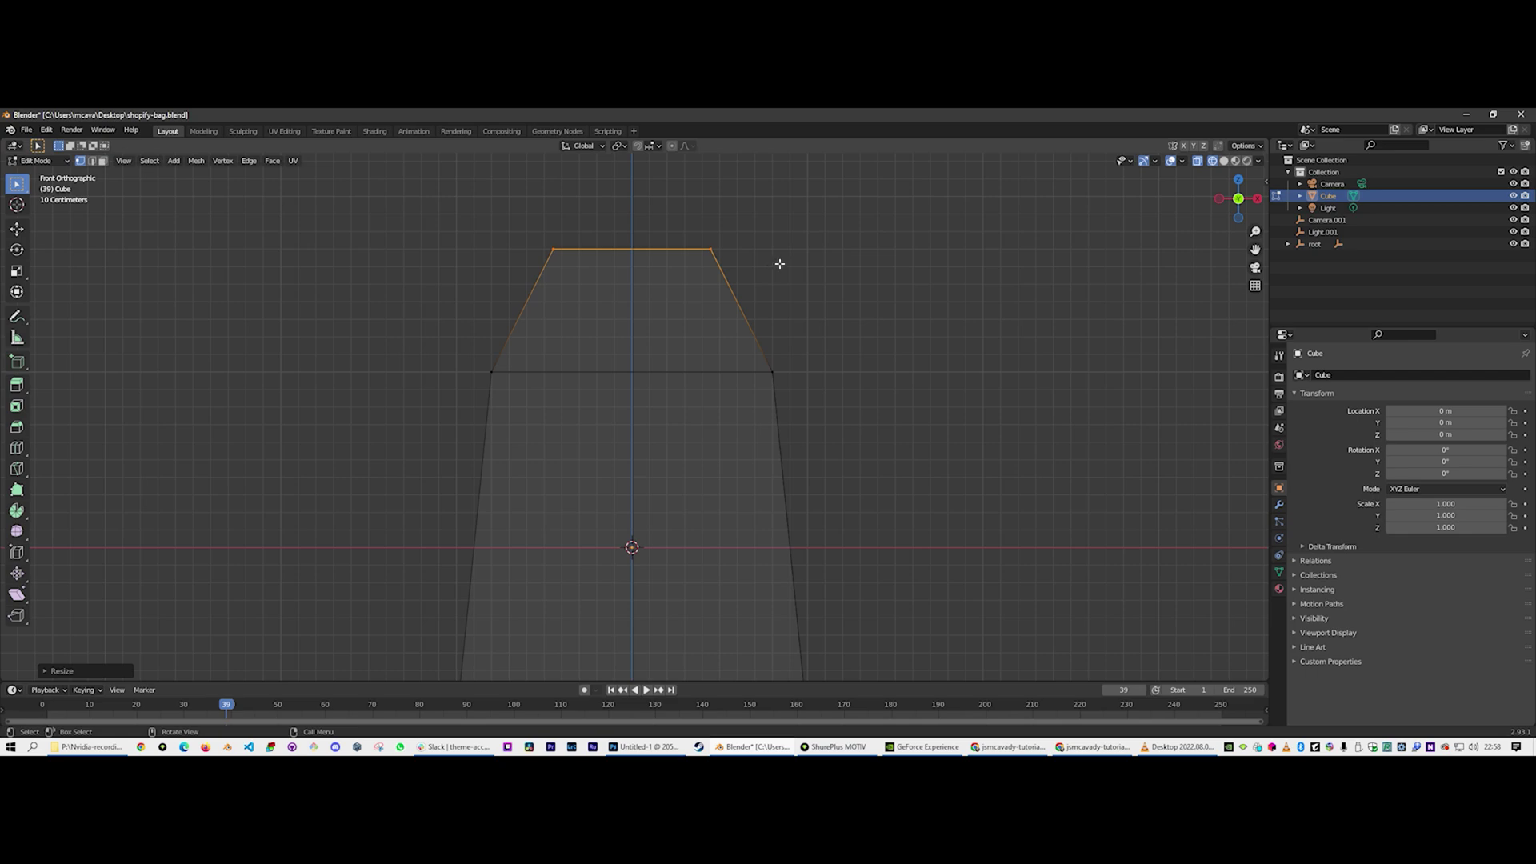
shift+middle_drag(779, 261, 789, 371)
scroll(770, 381, up, 1)
scroll(769, 381, up, 3)
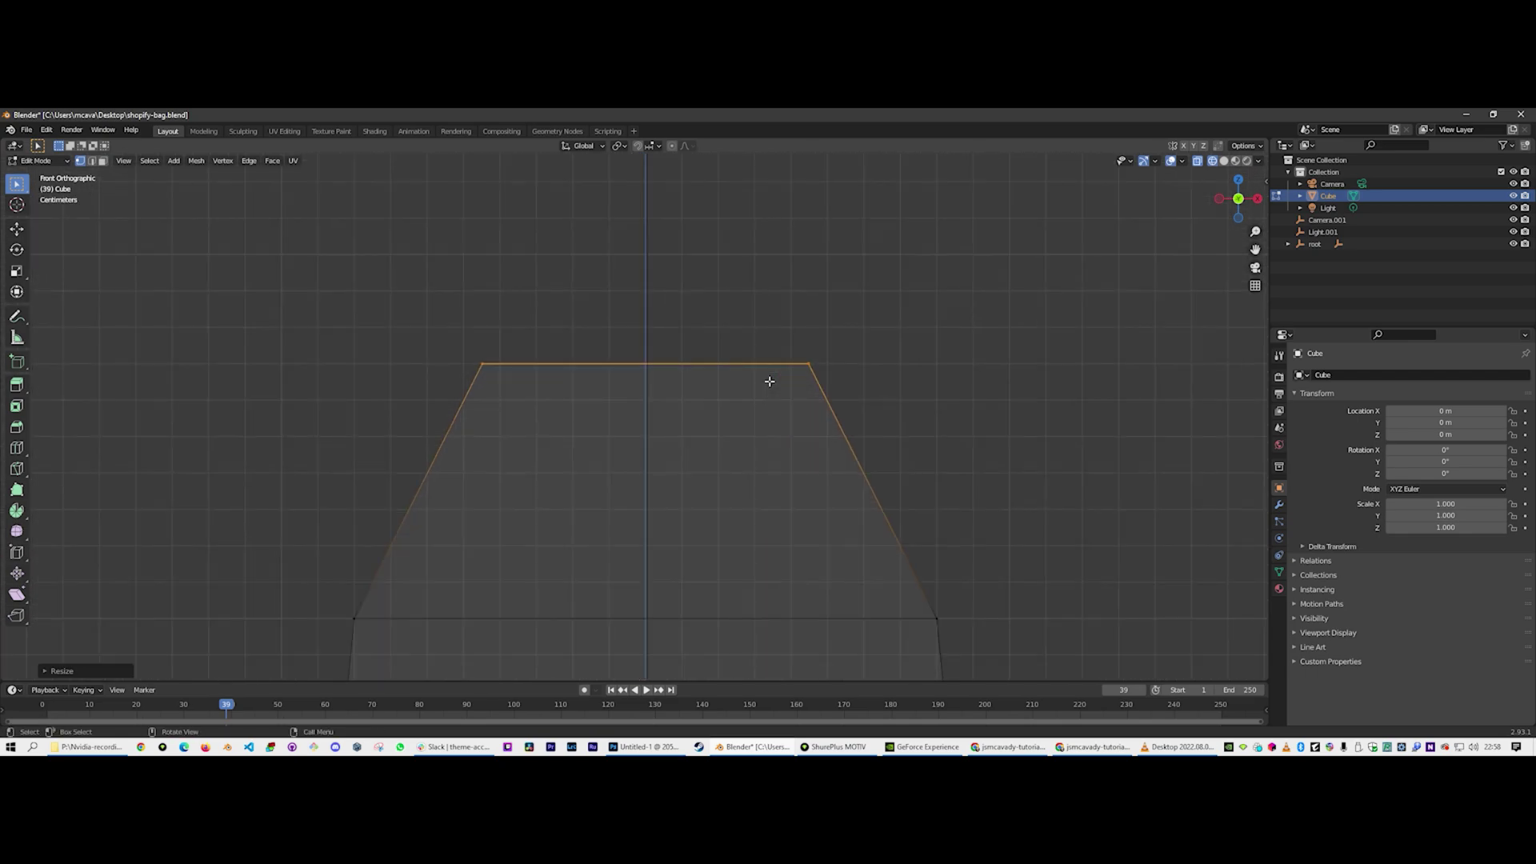
key(KP_7)
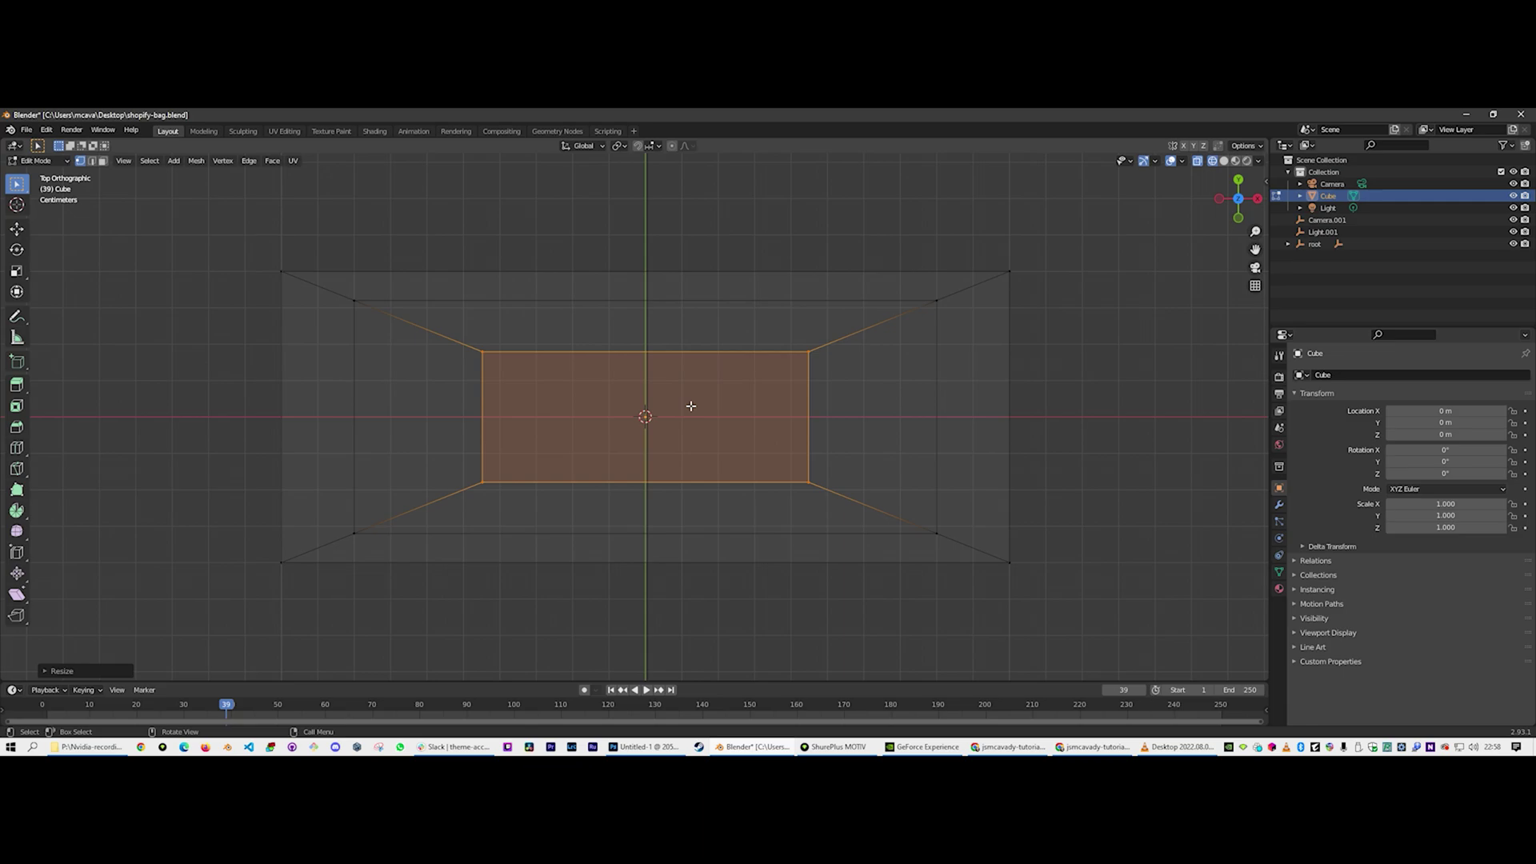
key(KP_1)
scroll(690, 417, down, 2)
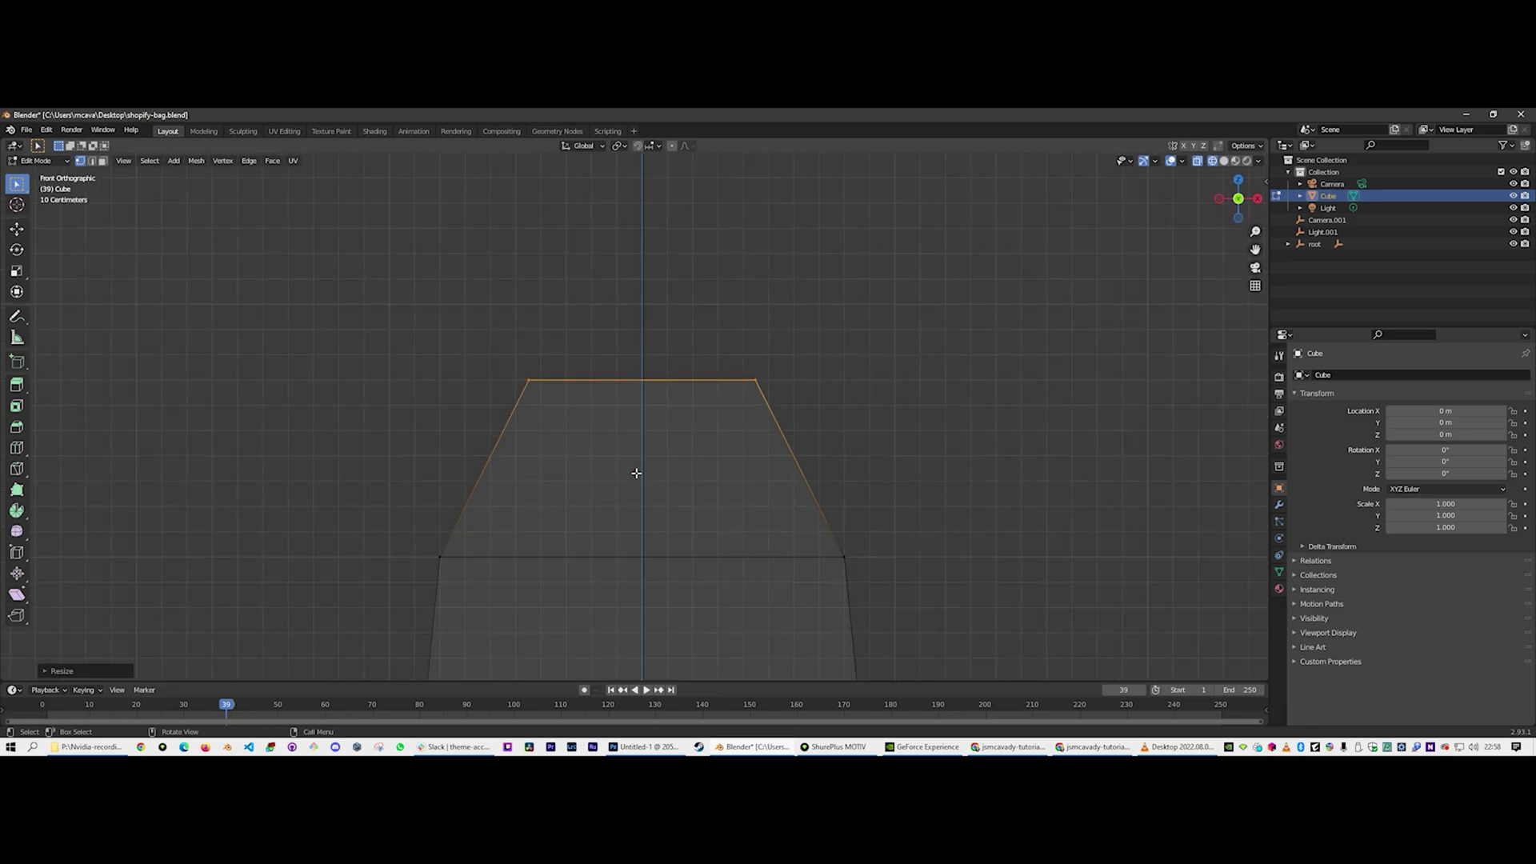
click(634, 470)
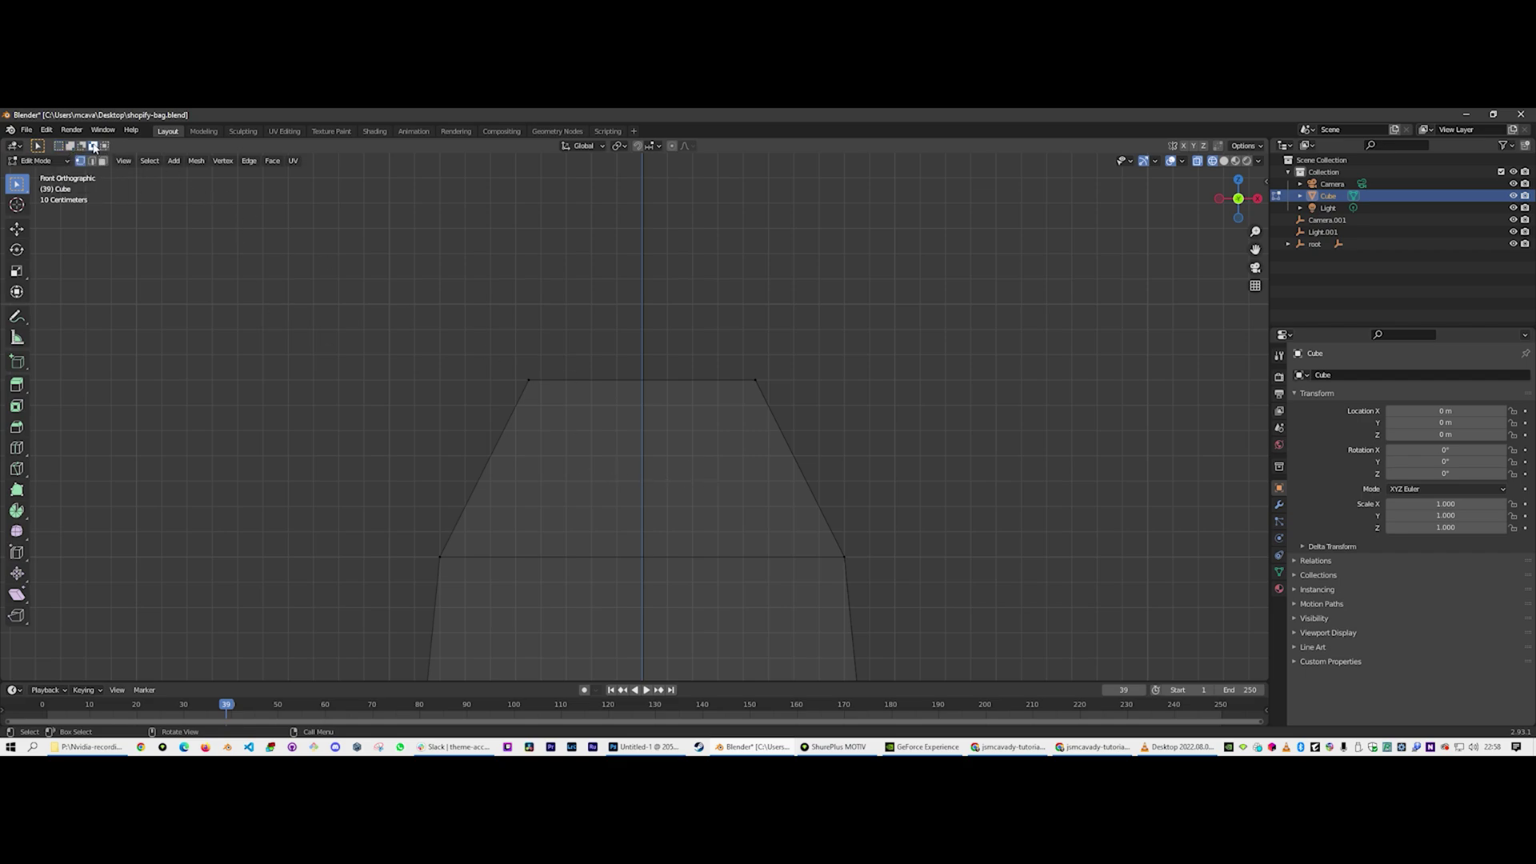
In Face select mode, delete the upper section's front and back trapezoid faces
click(59, 145)
click(103, 162)
click(643, 469)
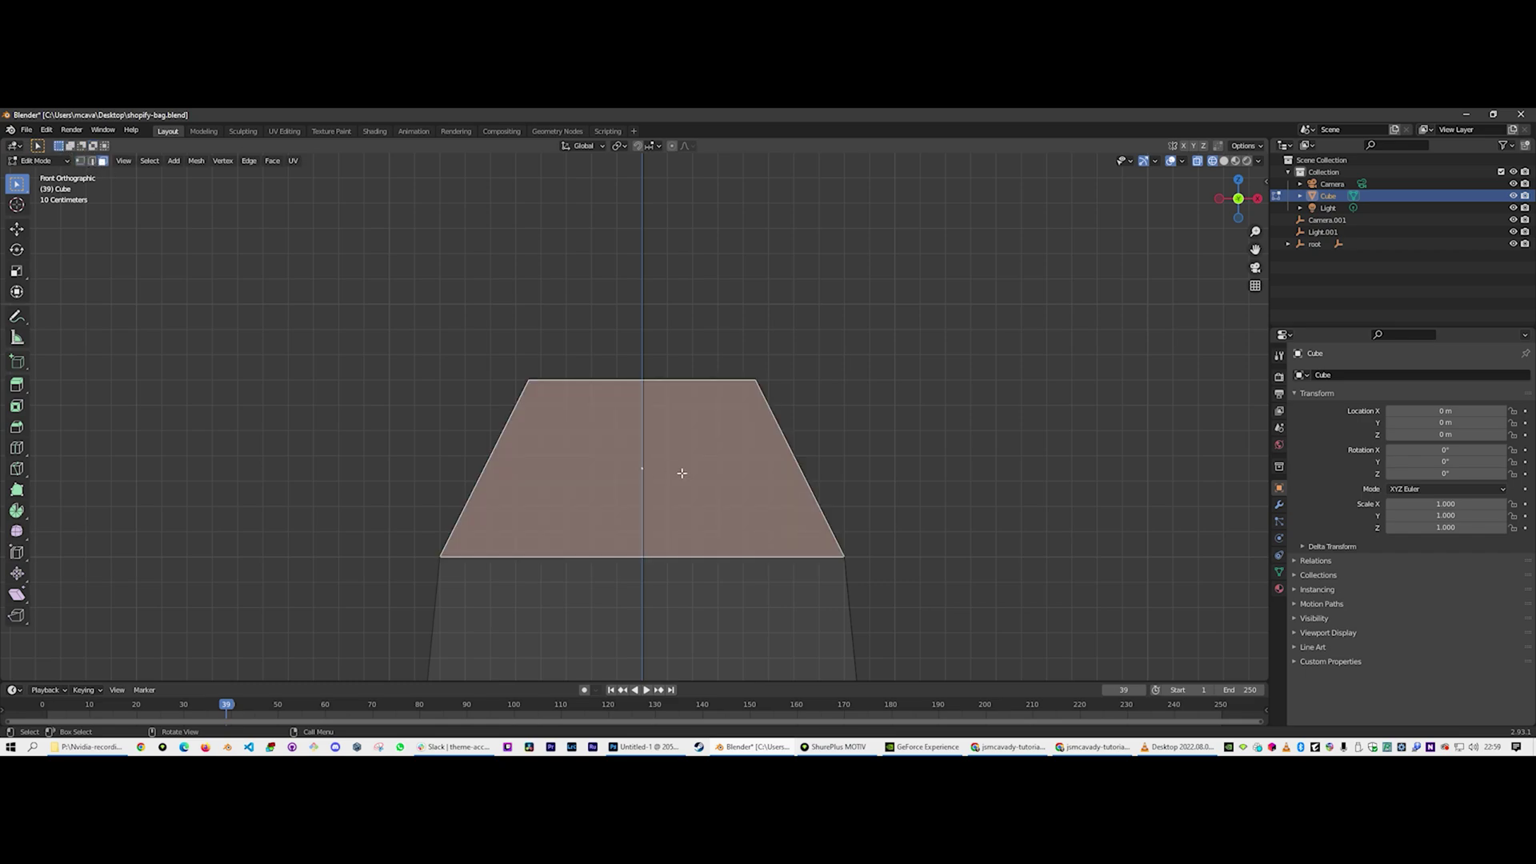
key(x)
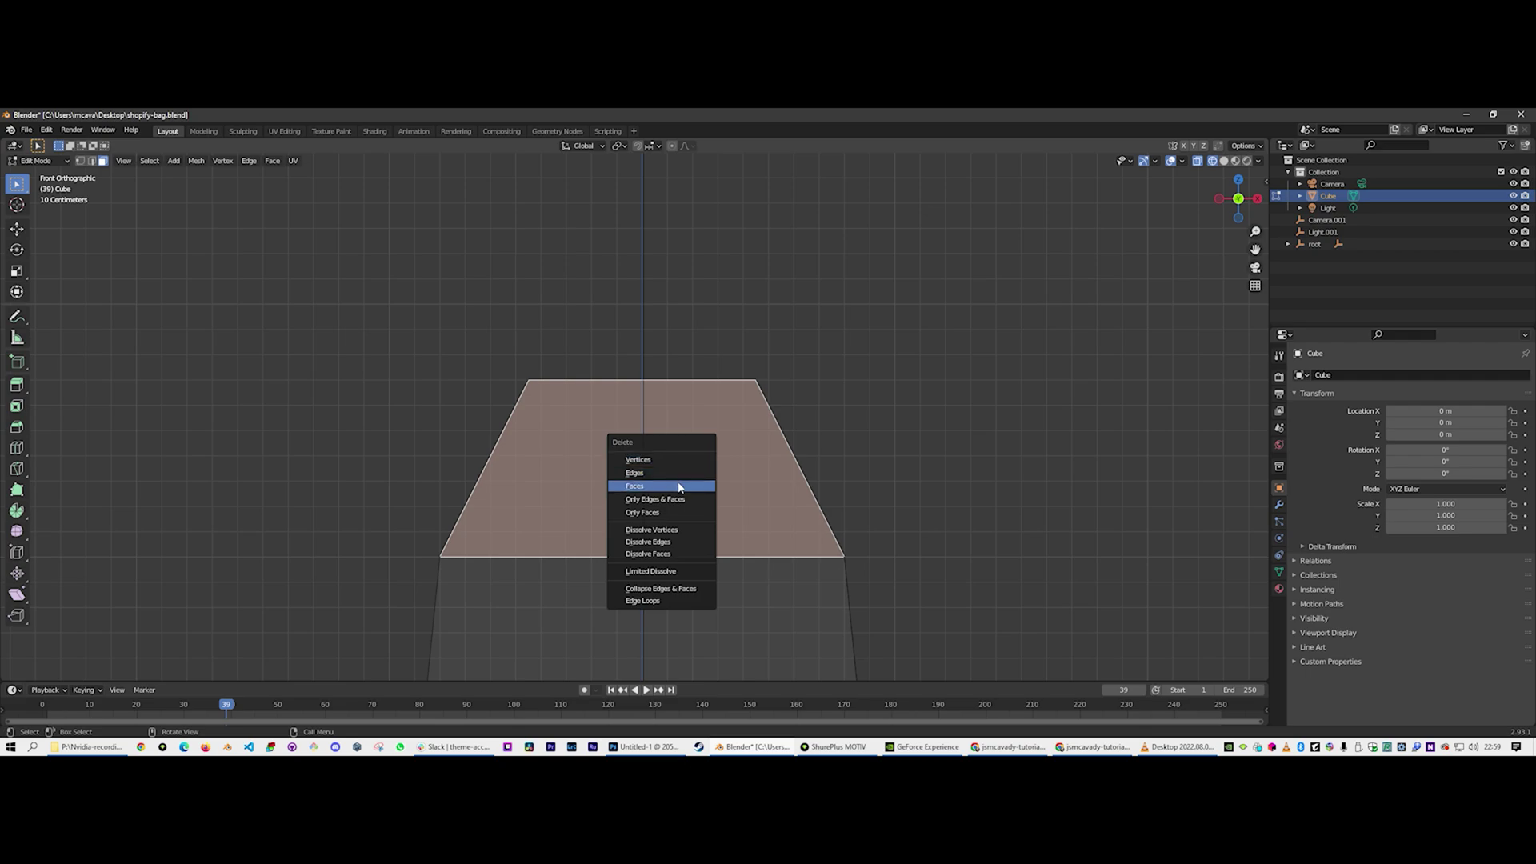
click(680, 486)
key(ctrl+z)
key(x)
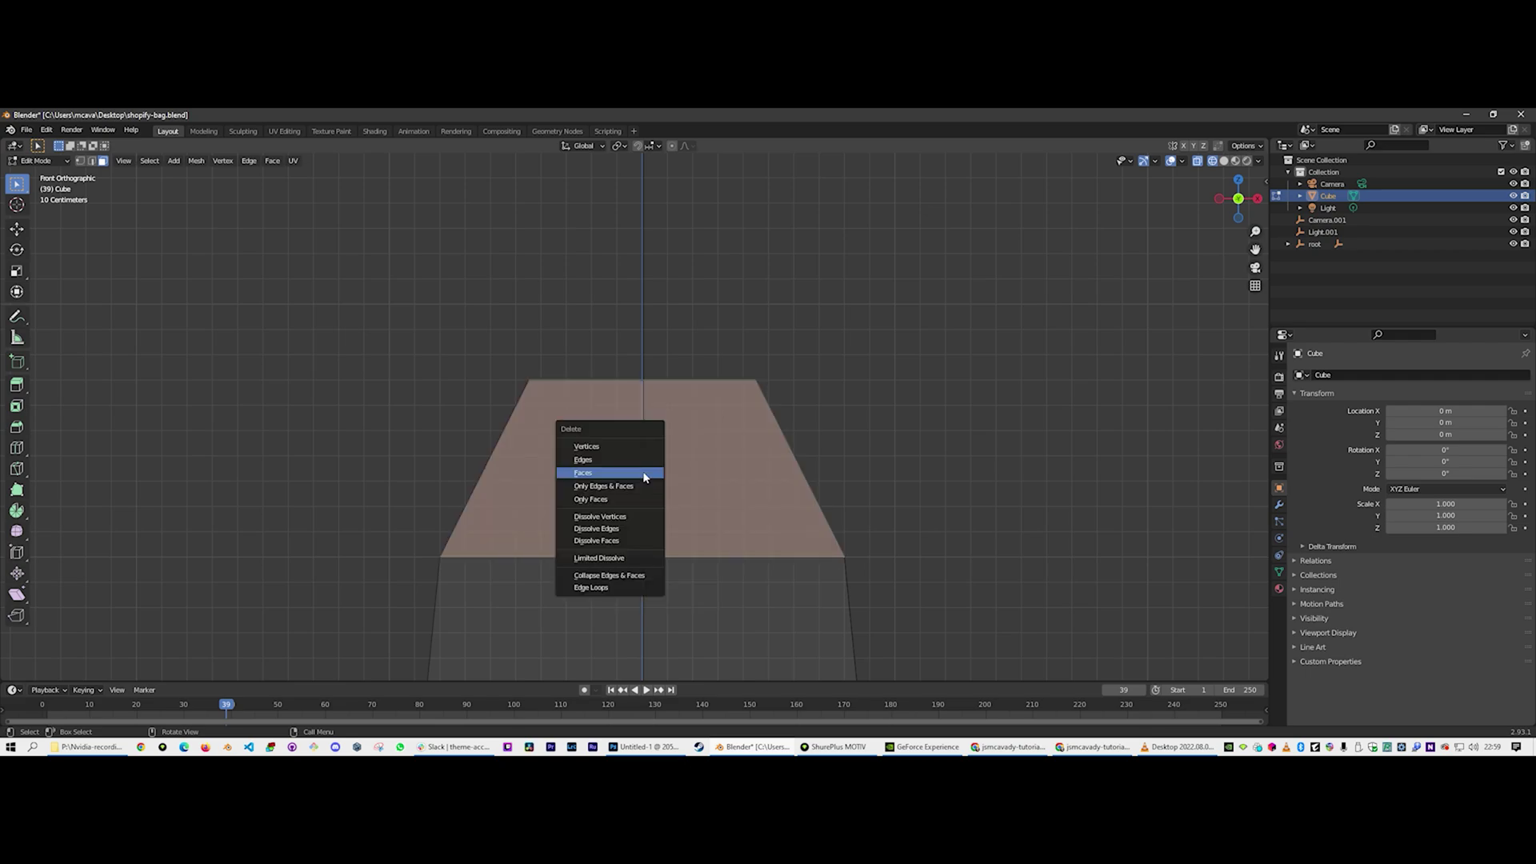
click(644, 472)
middle_drag(699, 473, 752, 465)
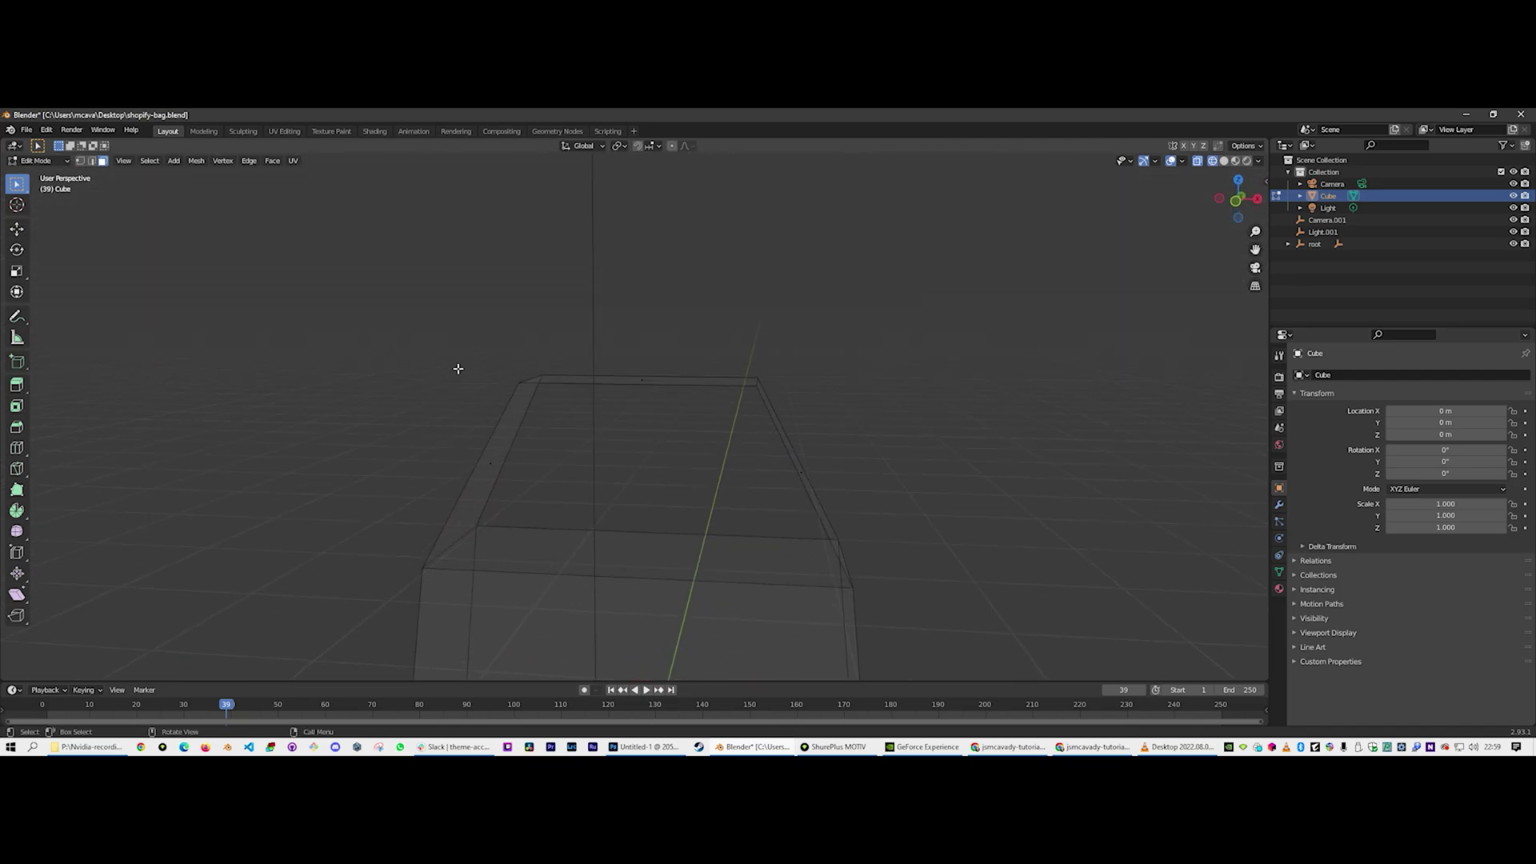
Select the four corner vertices where the handle meets the body
click(79, 161)
click(423, 568)
shift+click(476, 526)
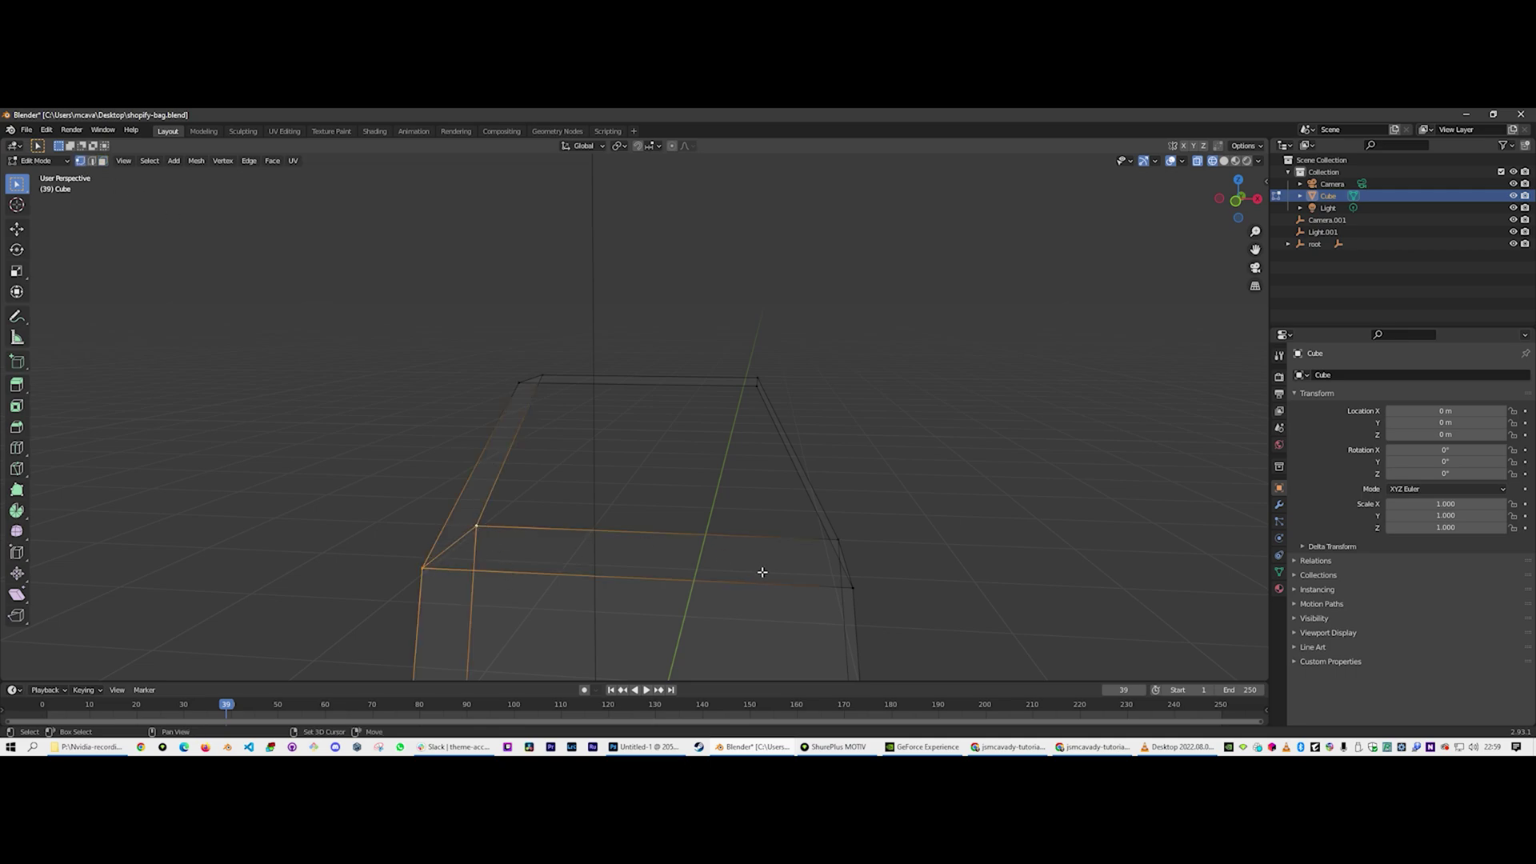
shift+click(853, 588)
shift+click(840, 541)
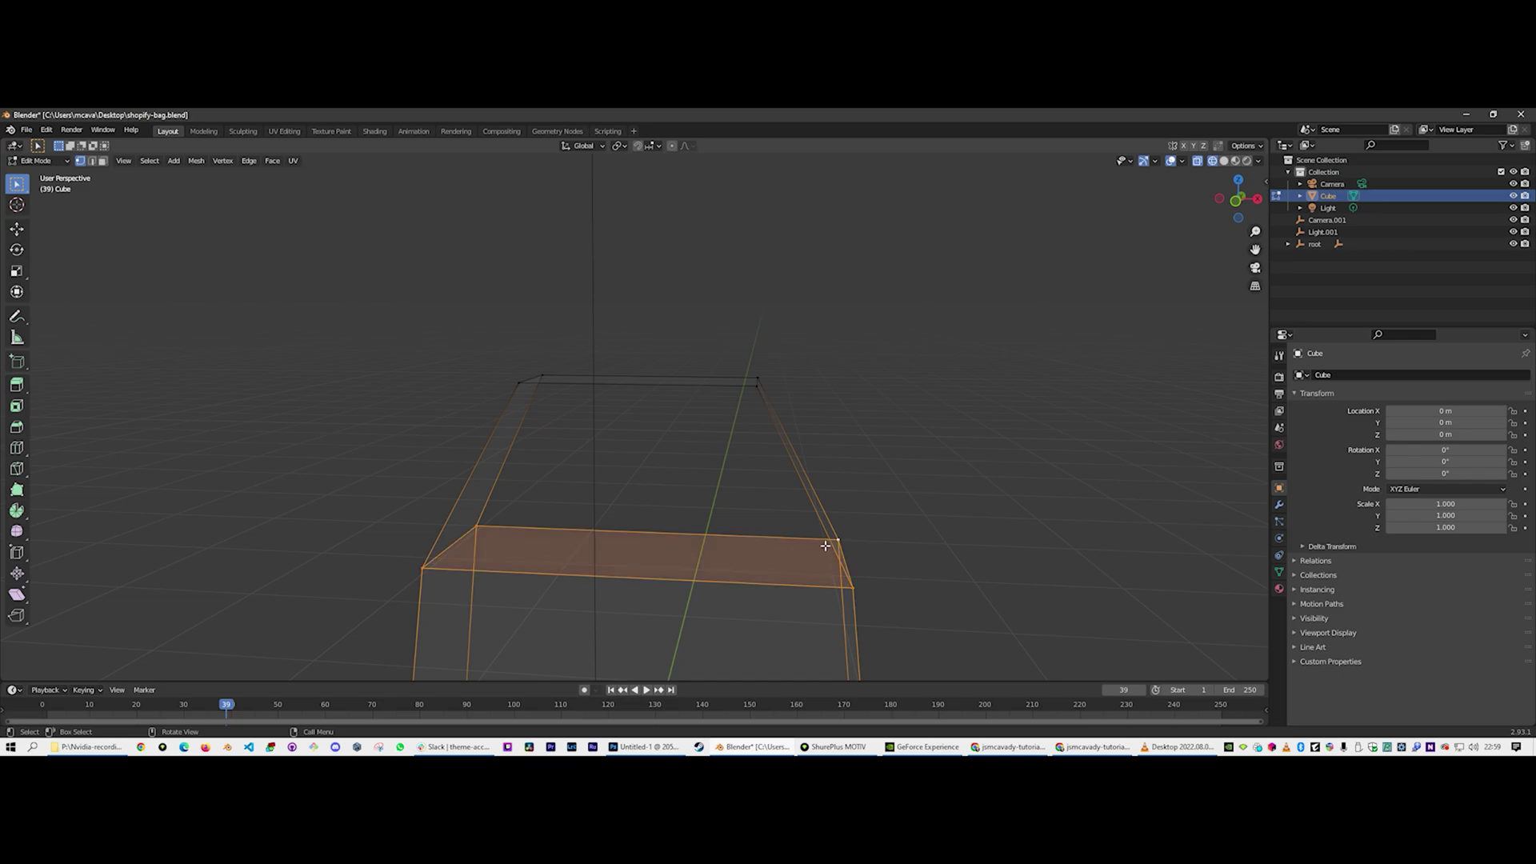
View the bag in solid shading from above and head-on, then pick one corner vertex
key(z)
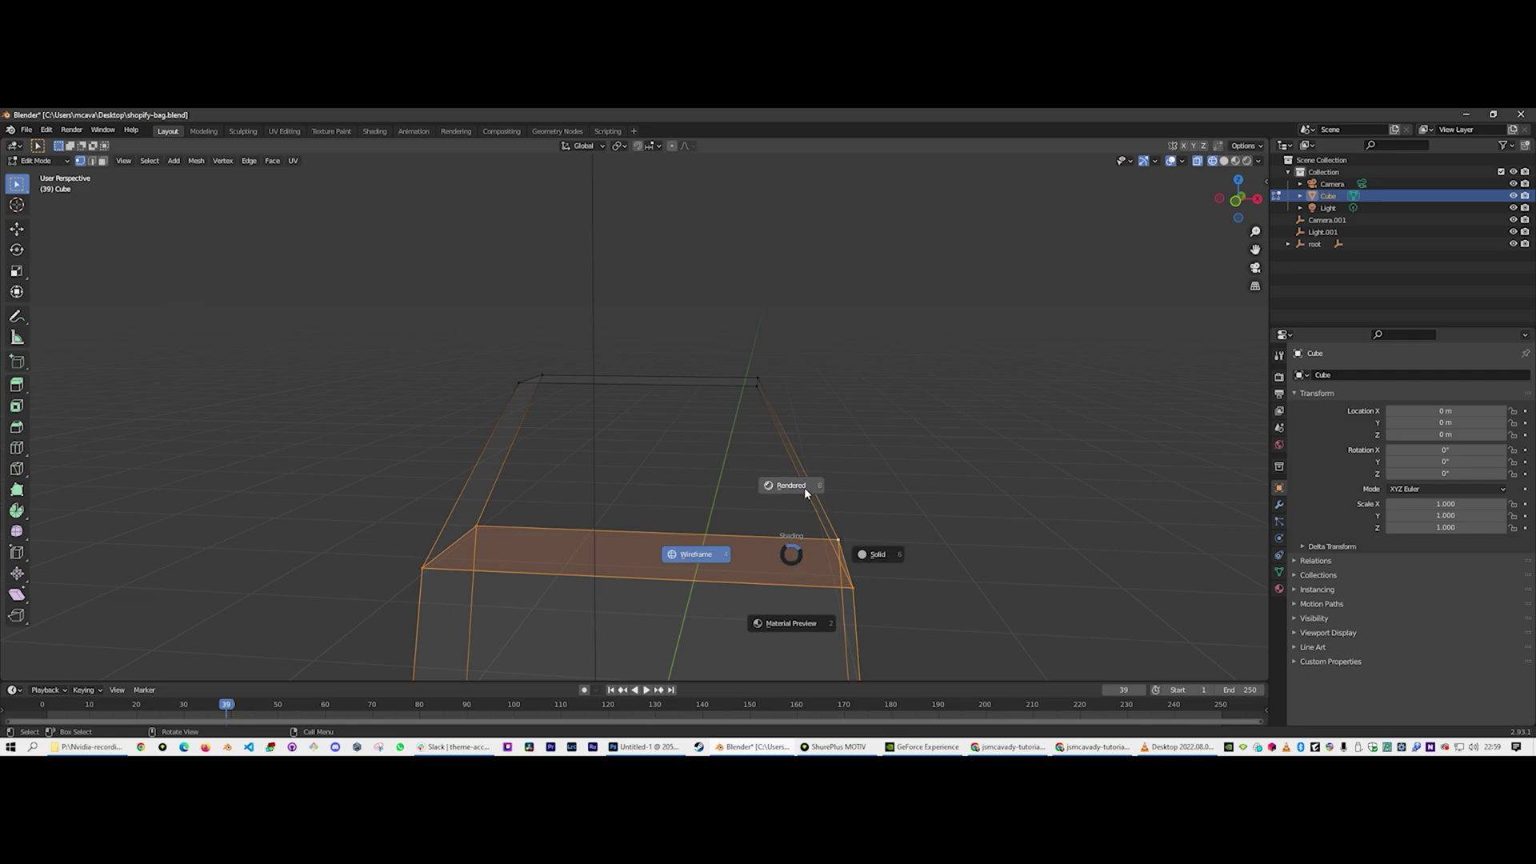
click(878, 554)
middle_drag(873, 527, 632, 509)
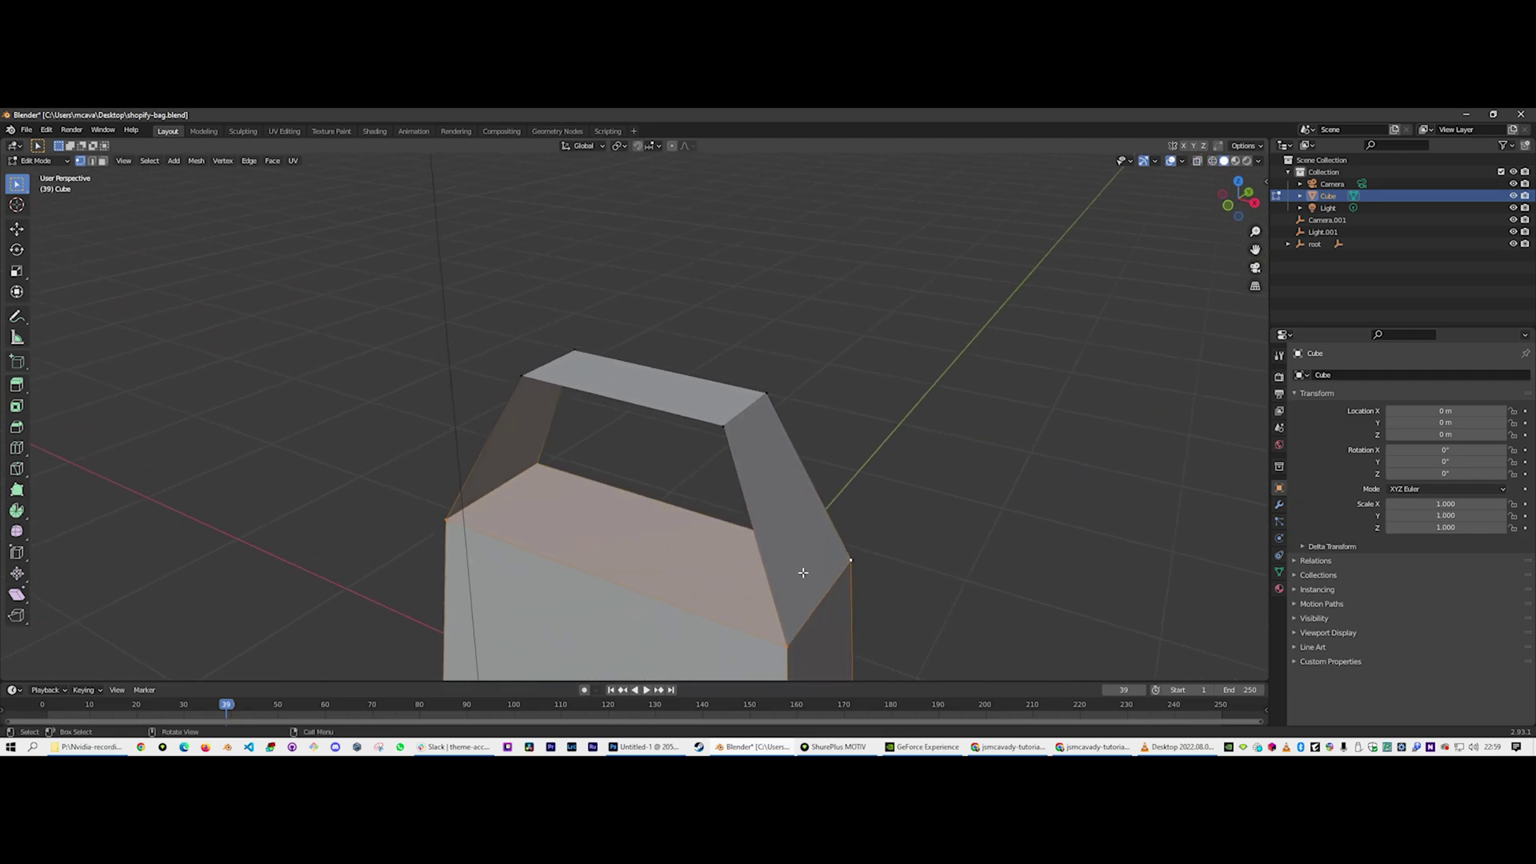
middle_drag(807, 591, 694, 406)
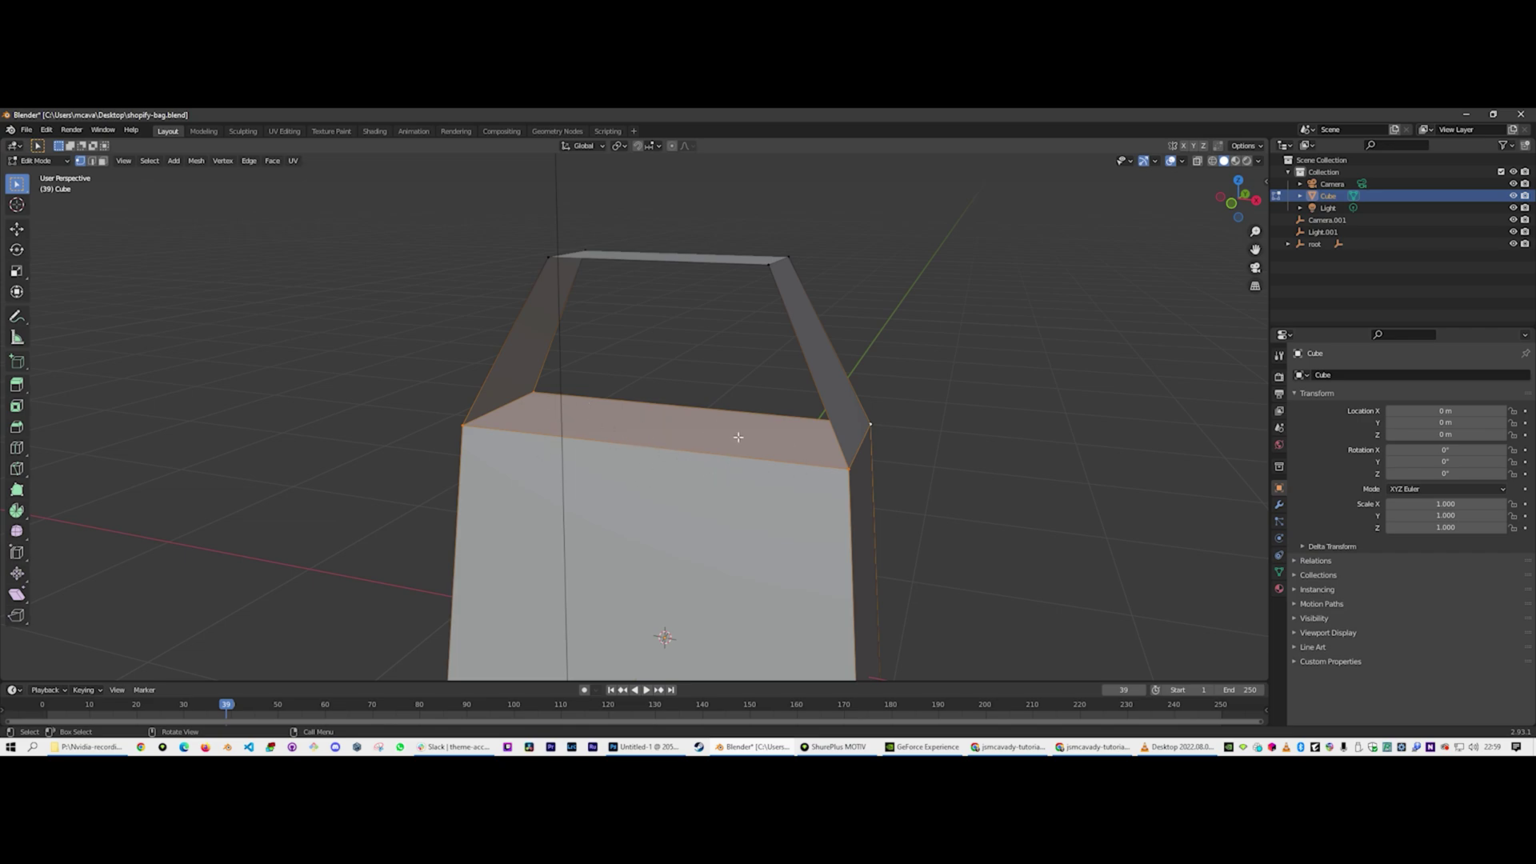
click(462, 427)
In wireframe front view, paint-select the vertices of the bag's top faces
key(z)
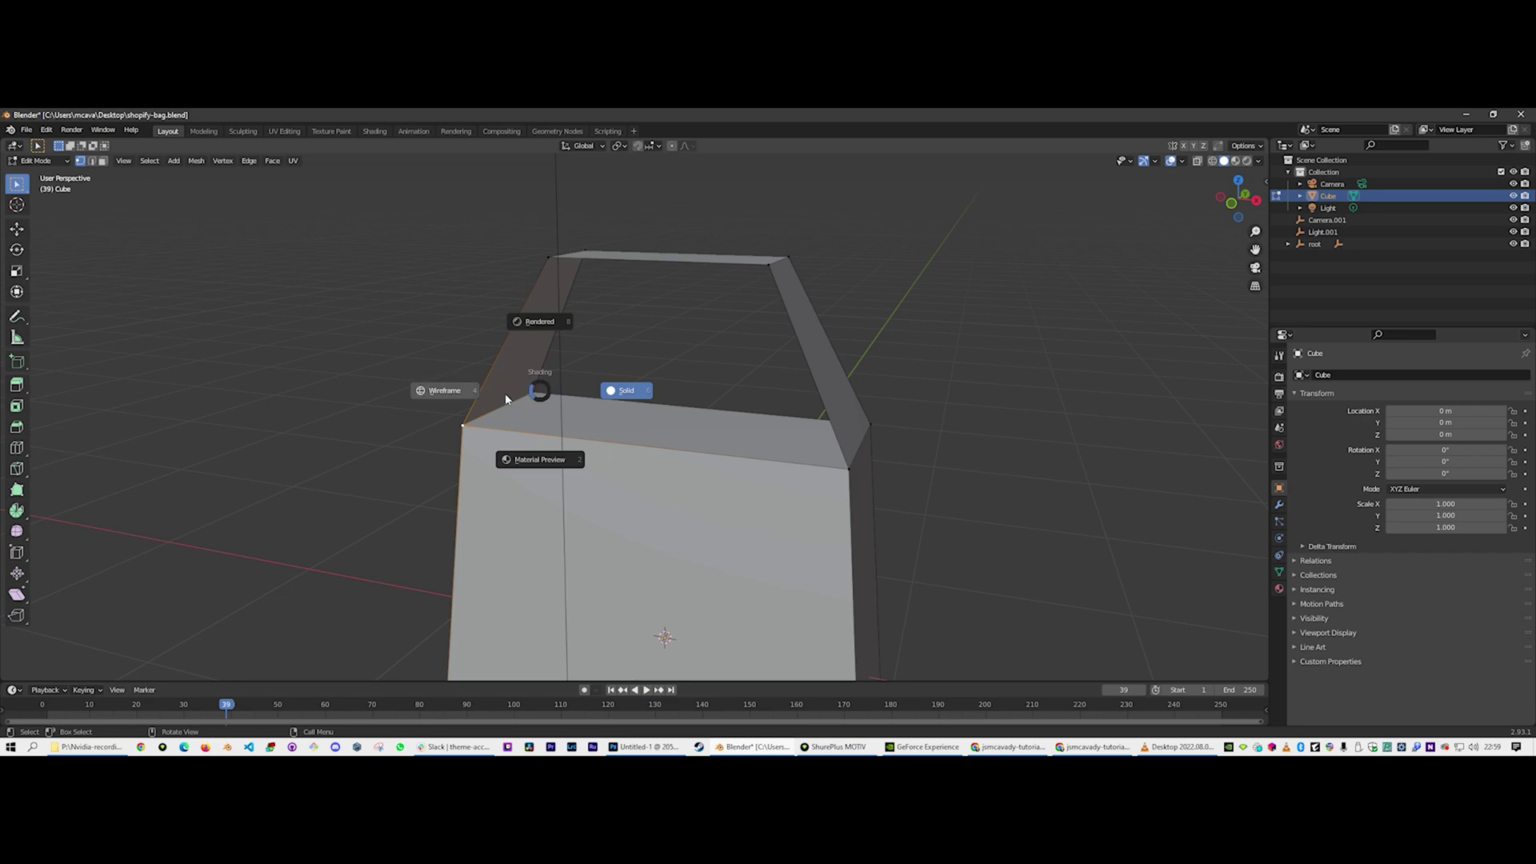
click(461, 393)
key(KP_1)
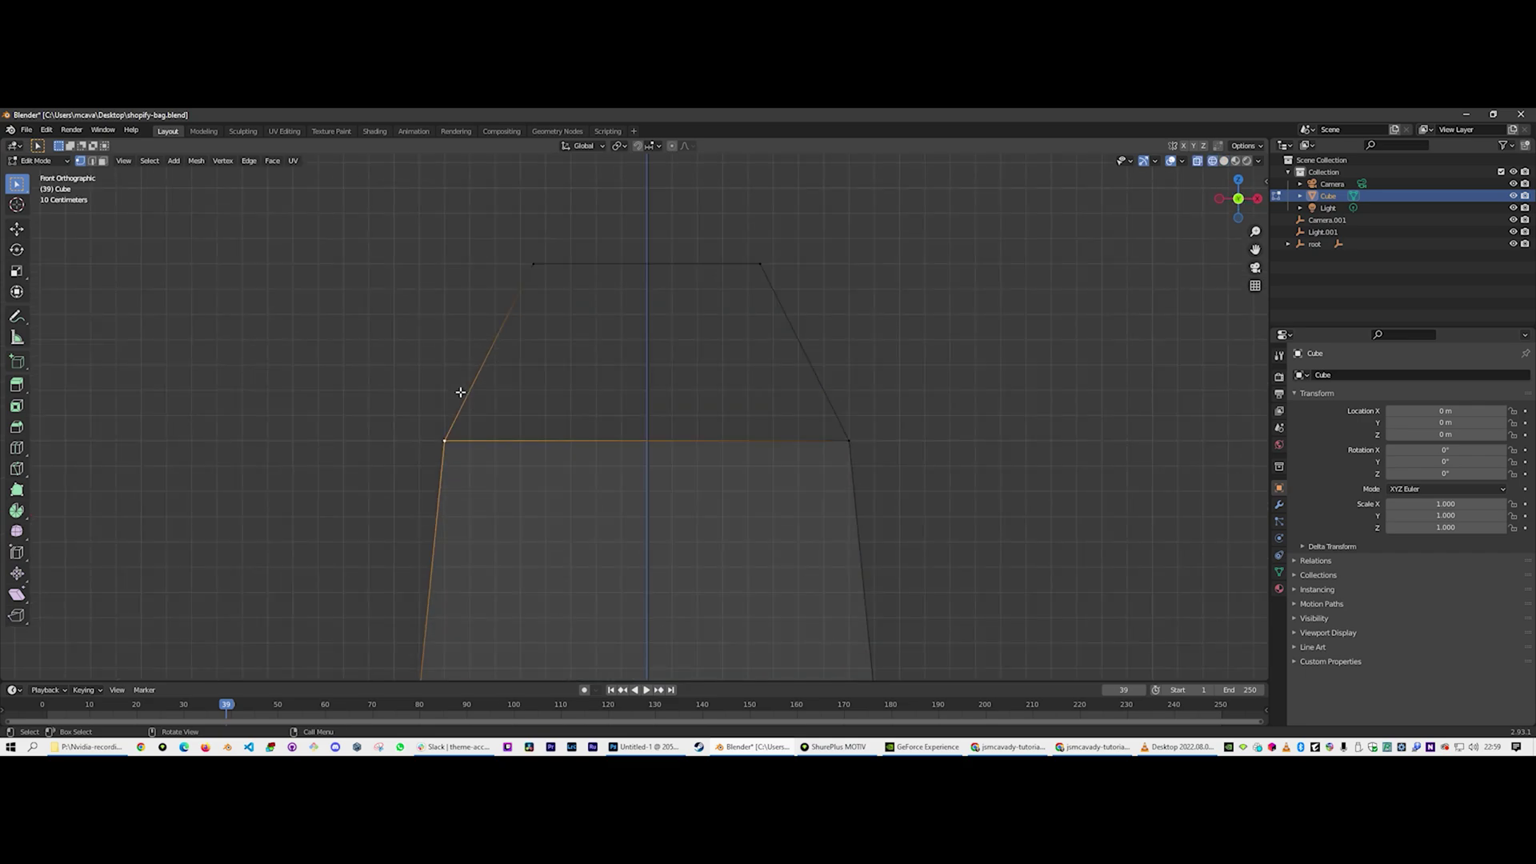
key(alt+a)
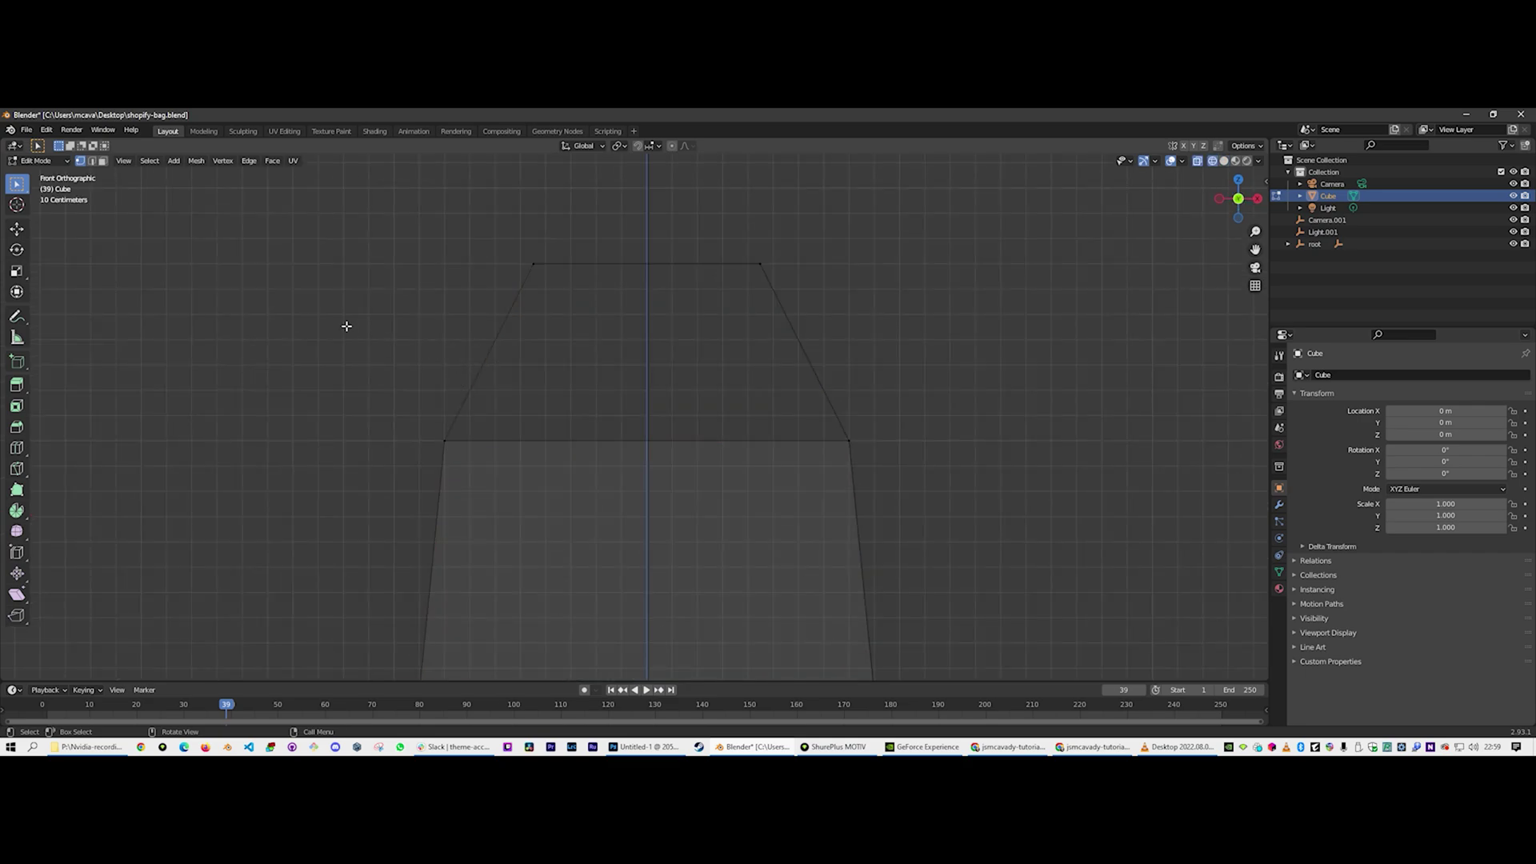
key(c)
click(442, 442)
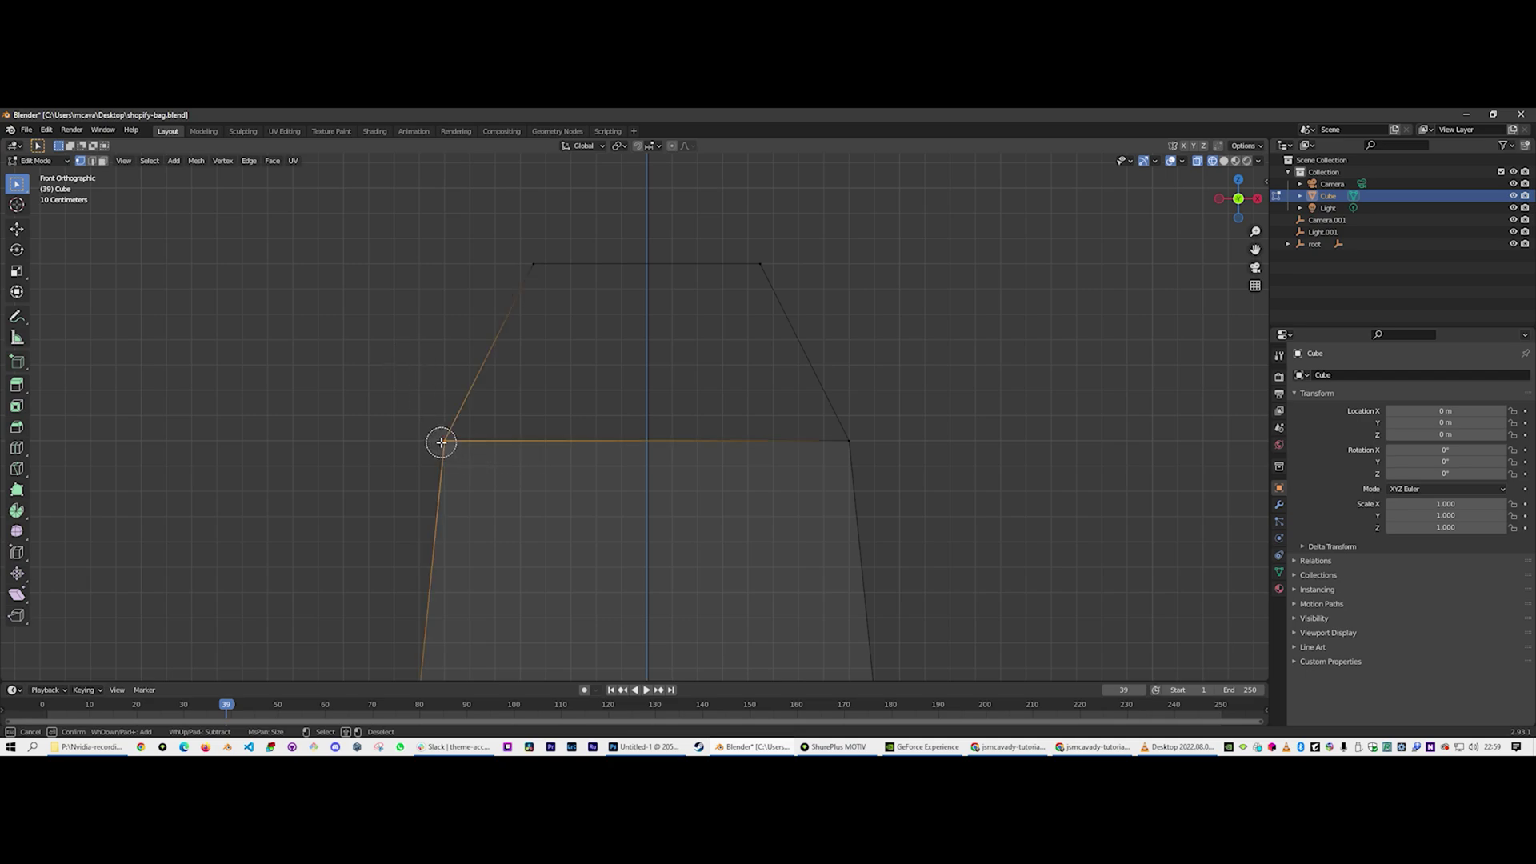
mouse_move(442, 443)
mouse_down()
mouse_move(848, 441)
mouse_move(791, 264)
mouse_move(766, 263)
mouse_up()
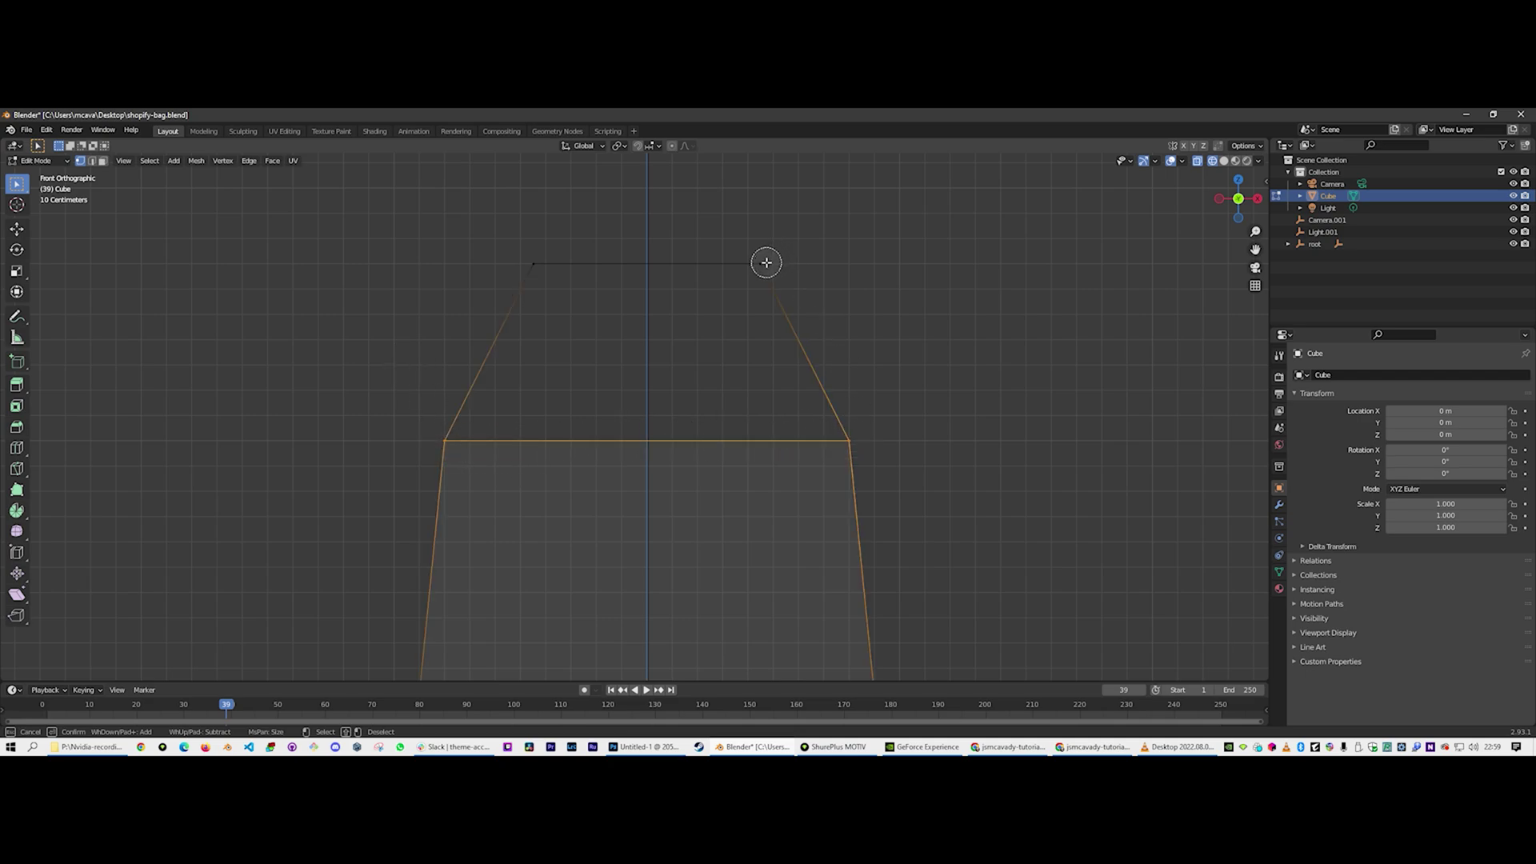
click(538, 264)
right_click(539, 264)
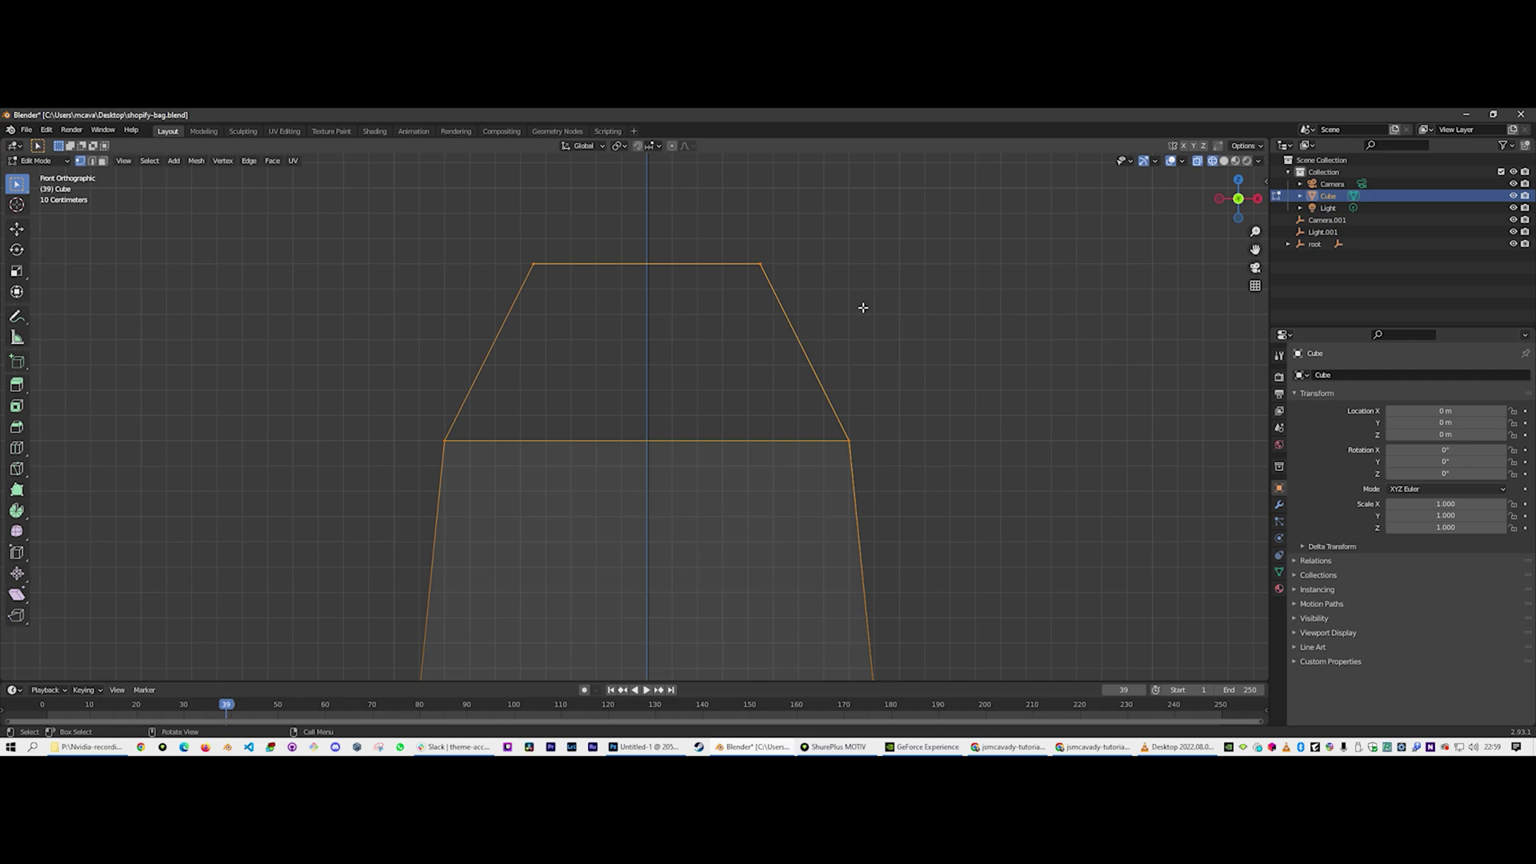
middle_drag(927, 258, 653, 473)
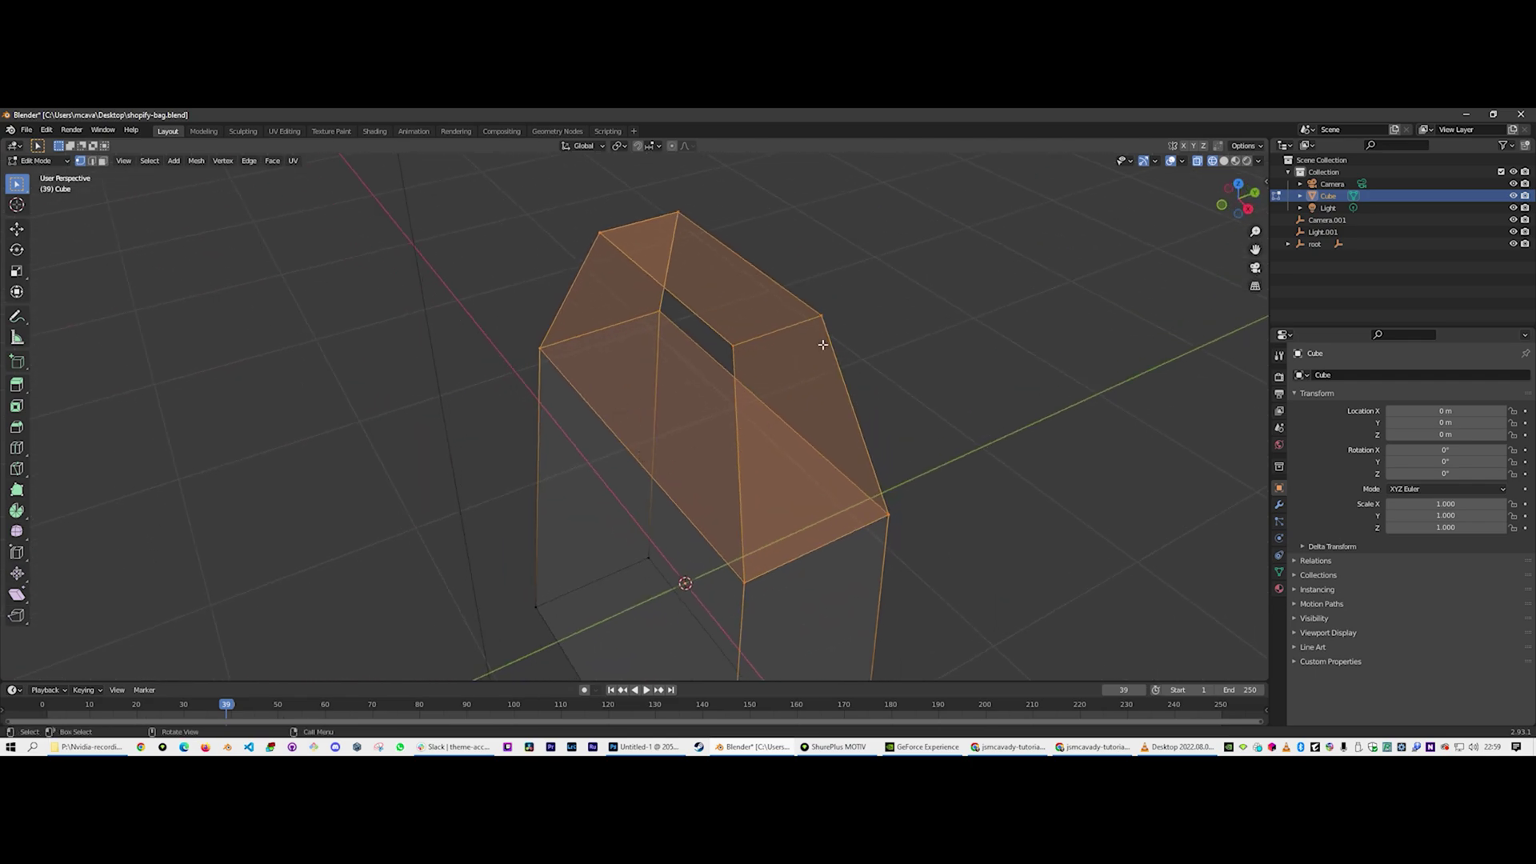
key(KP_1)
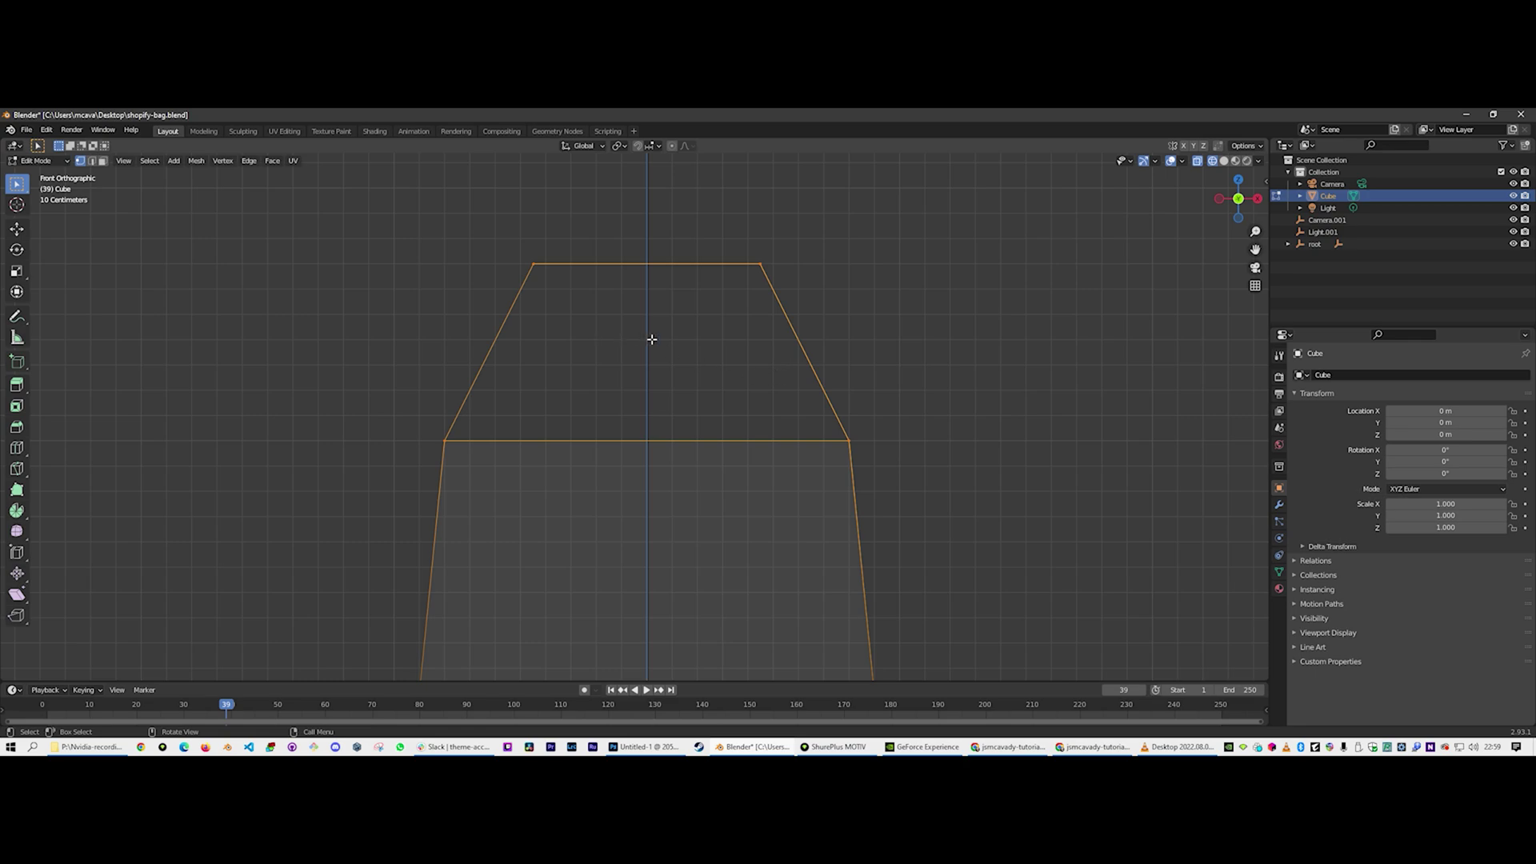
Extrude the top faces in place and scale them to 0.9 to form an inset ring
key(e)
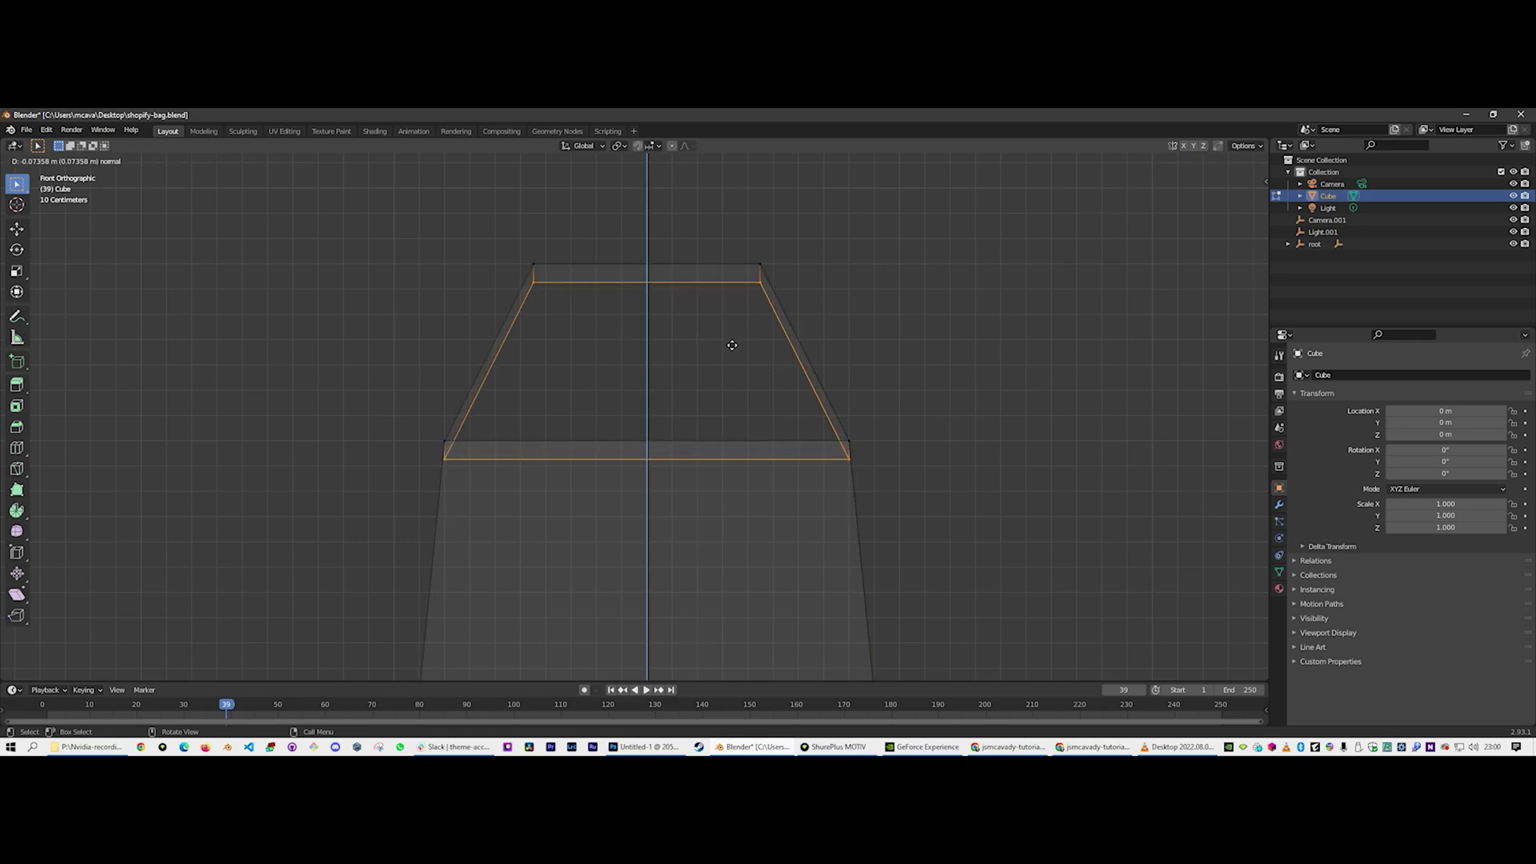
right_click(762, 329)
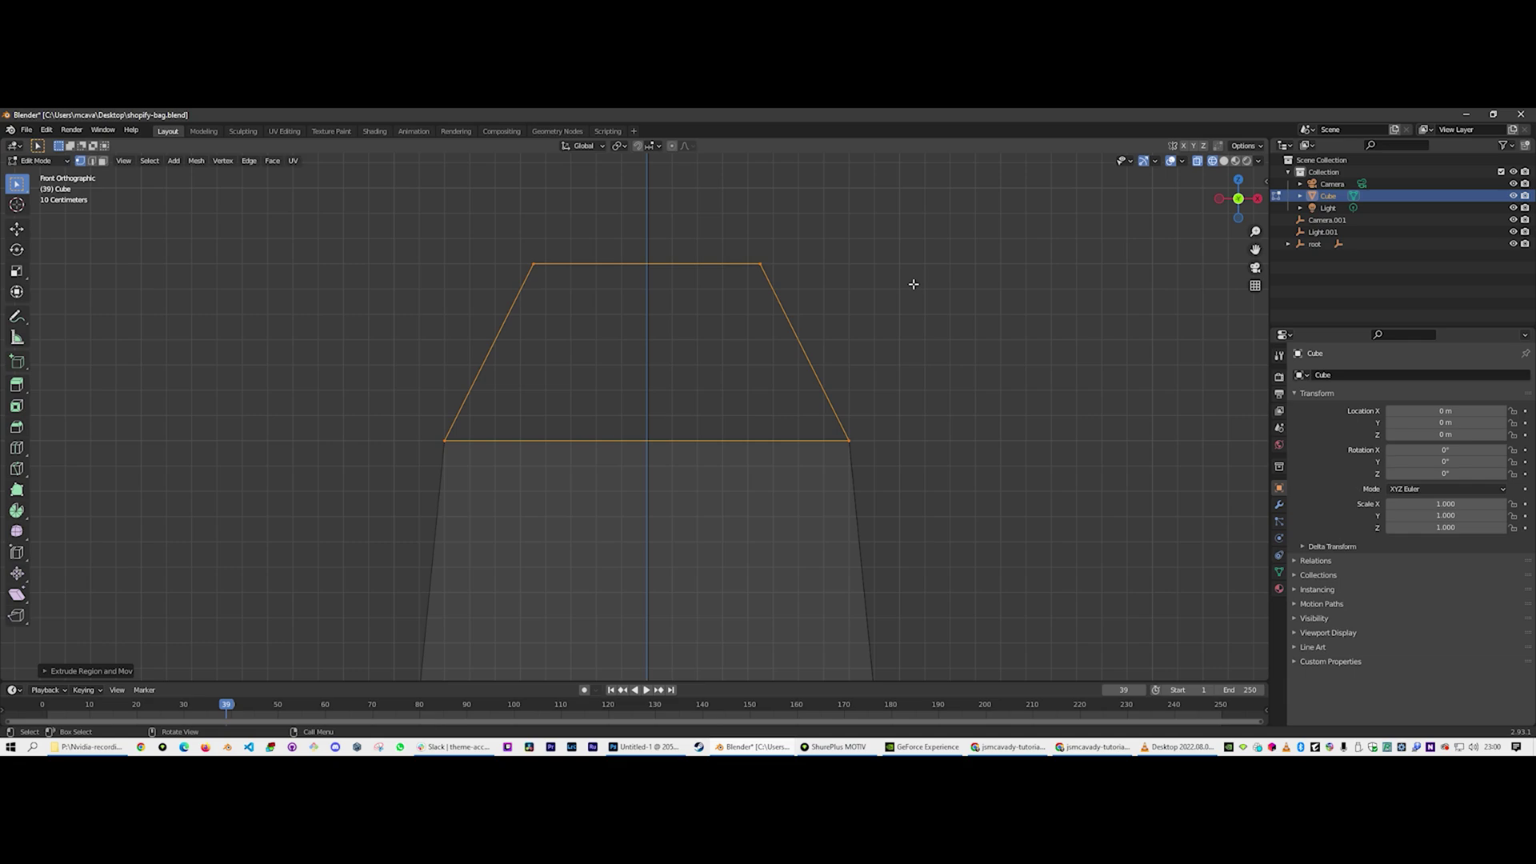
key(s)
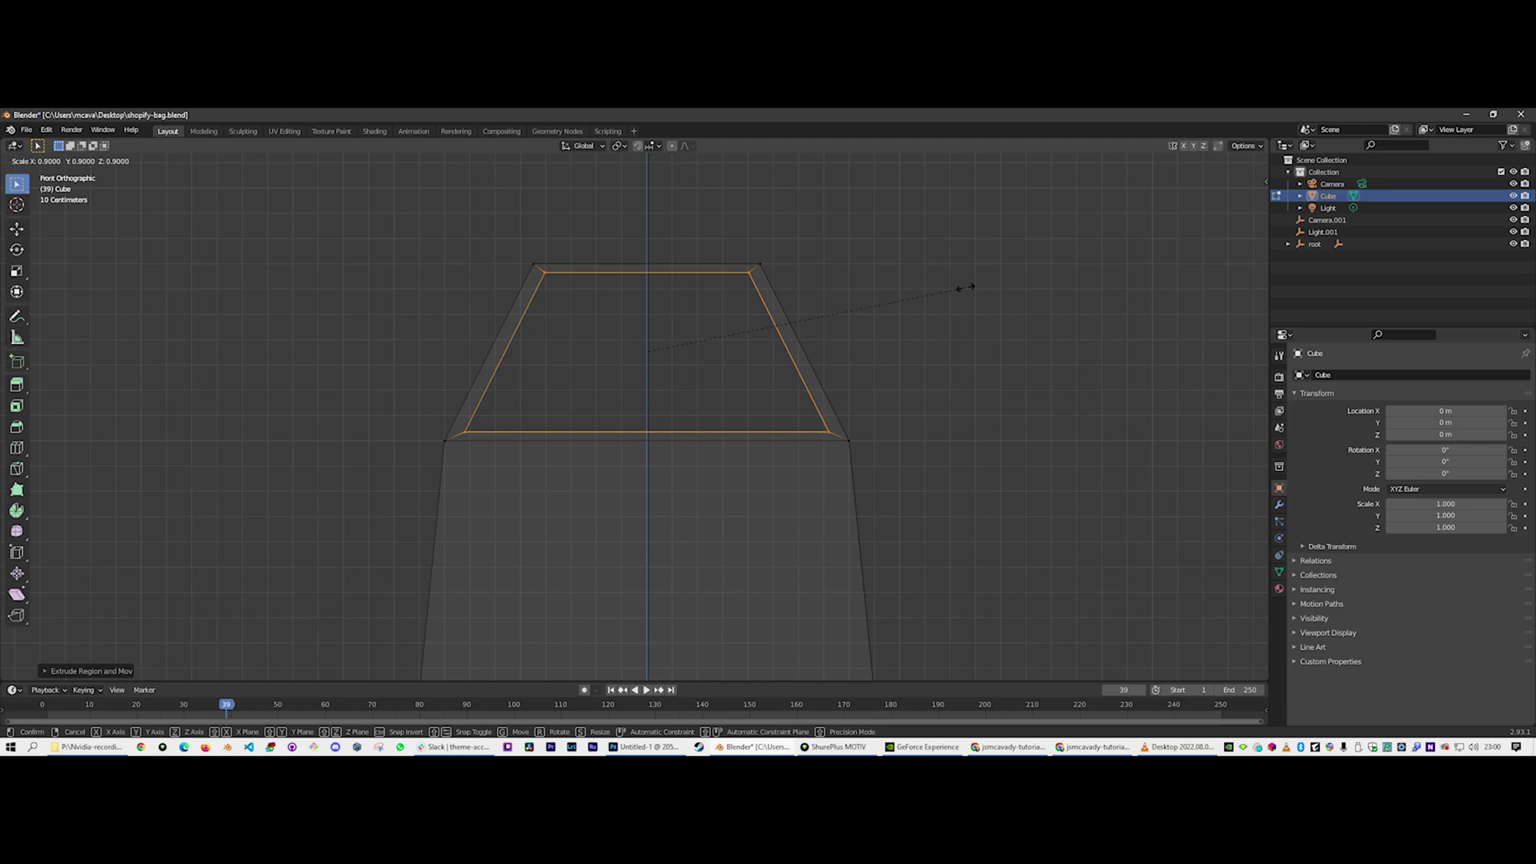
click(966, 288)
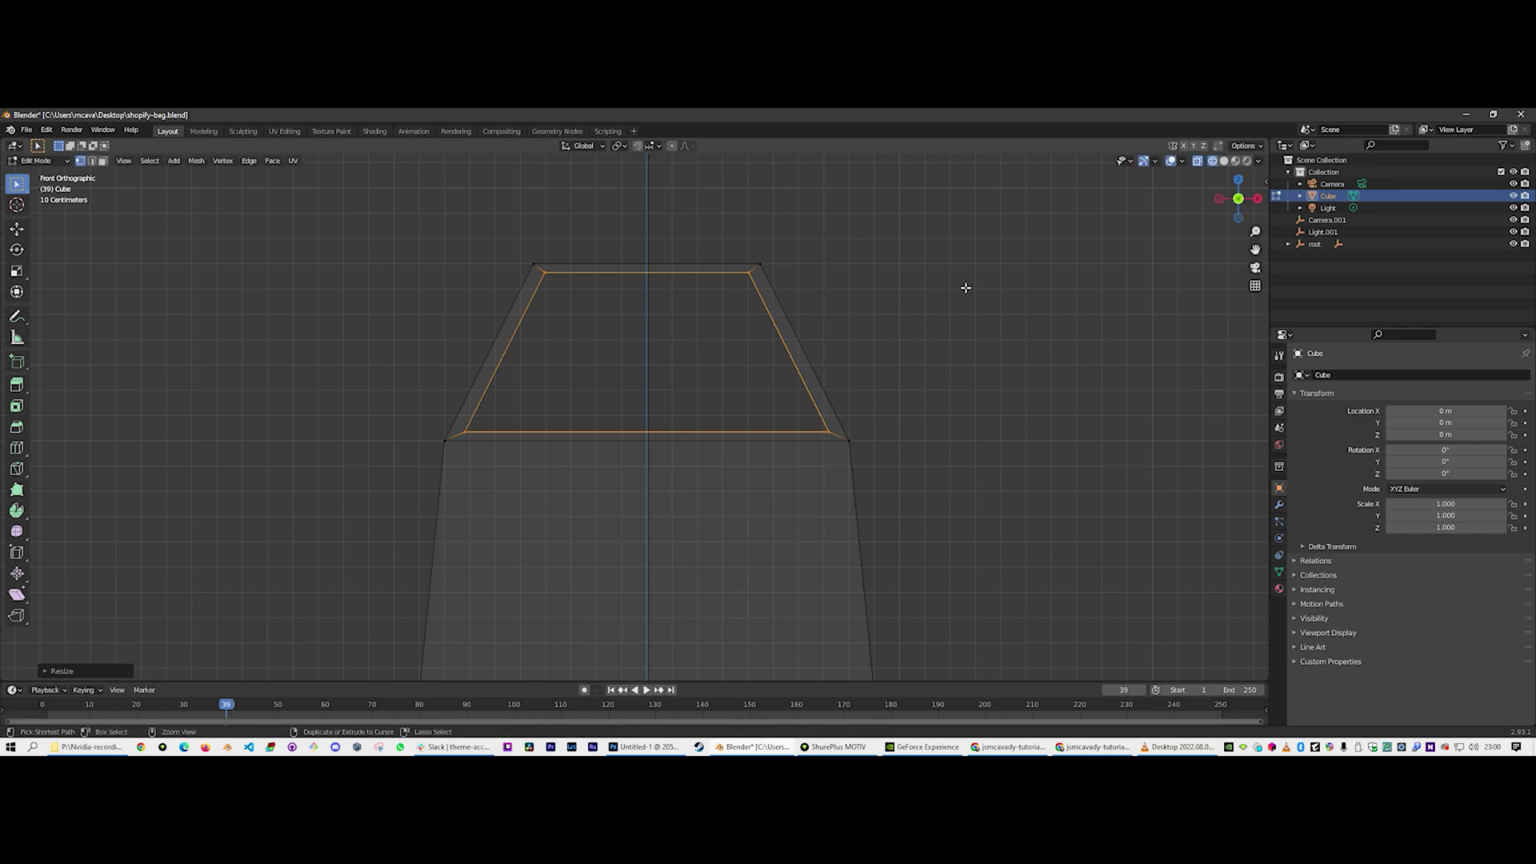
middle_drag(915, 309, 905, 353)
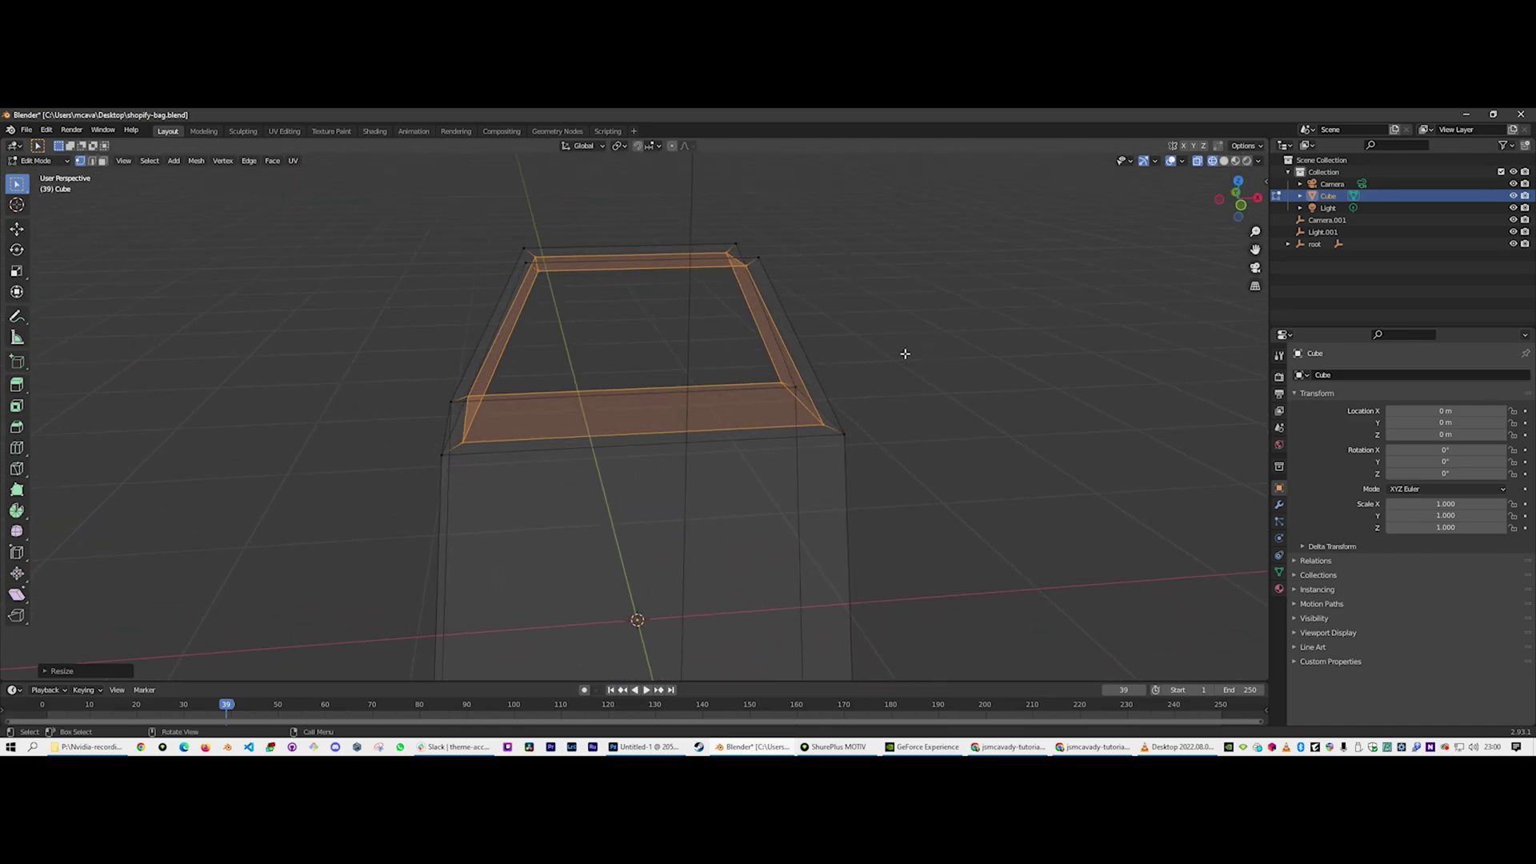
Select the inset rim's edge loops and move the inner edge down 0.1 m
alt+click(784, 389)
alt+shift+click(561, 433)
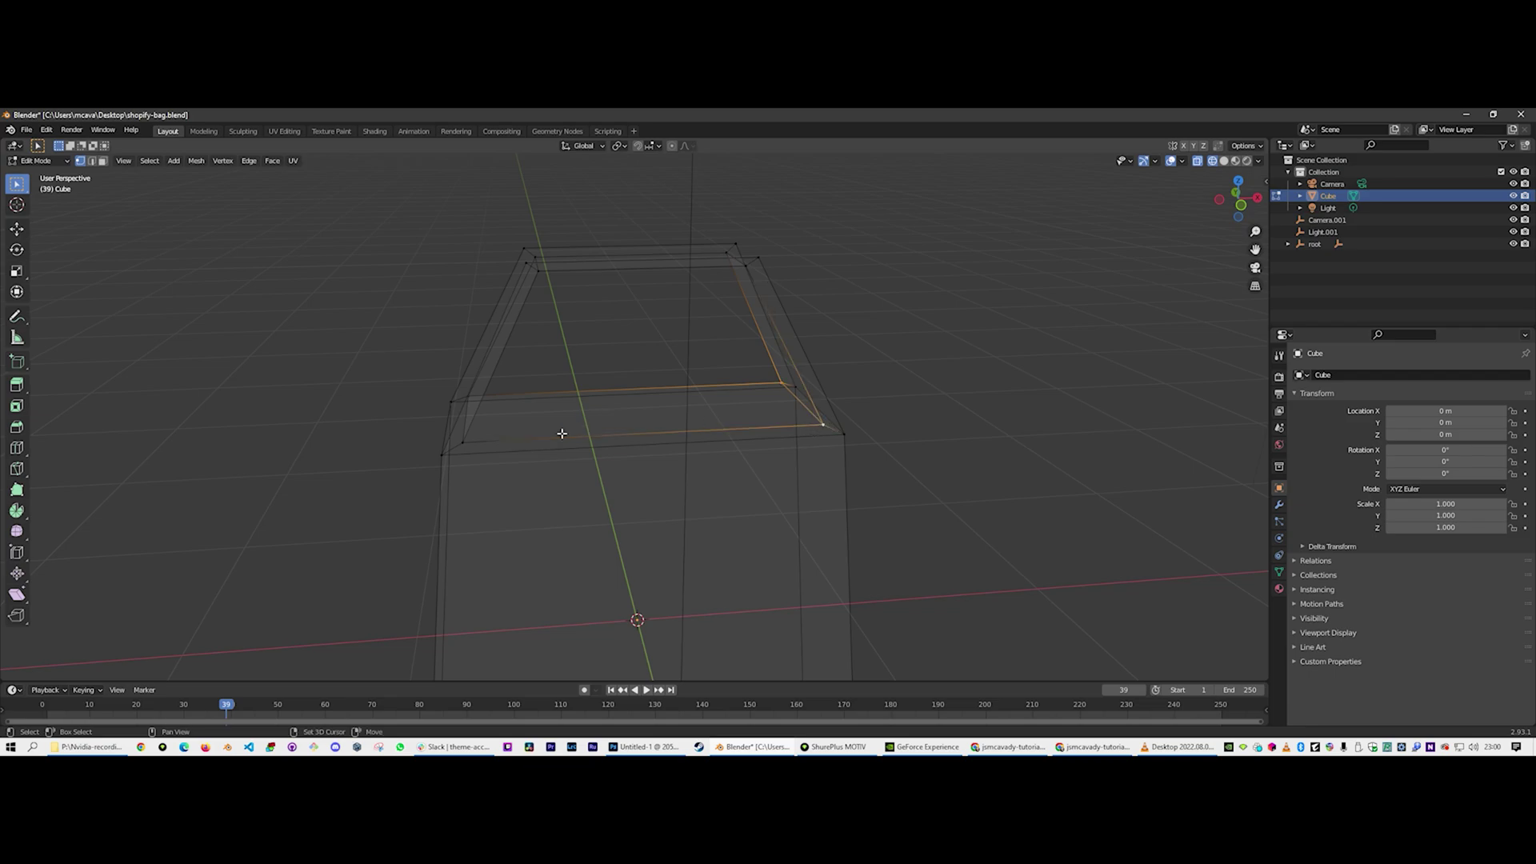
shift+click(470, 400)
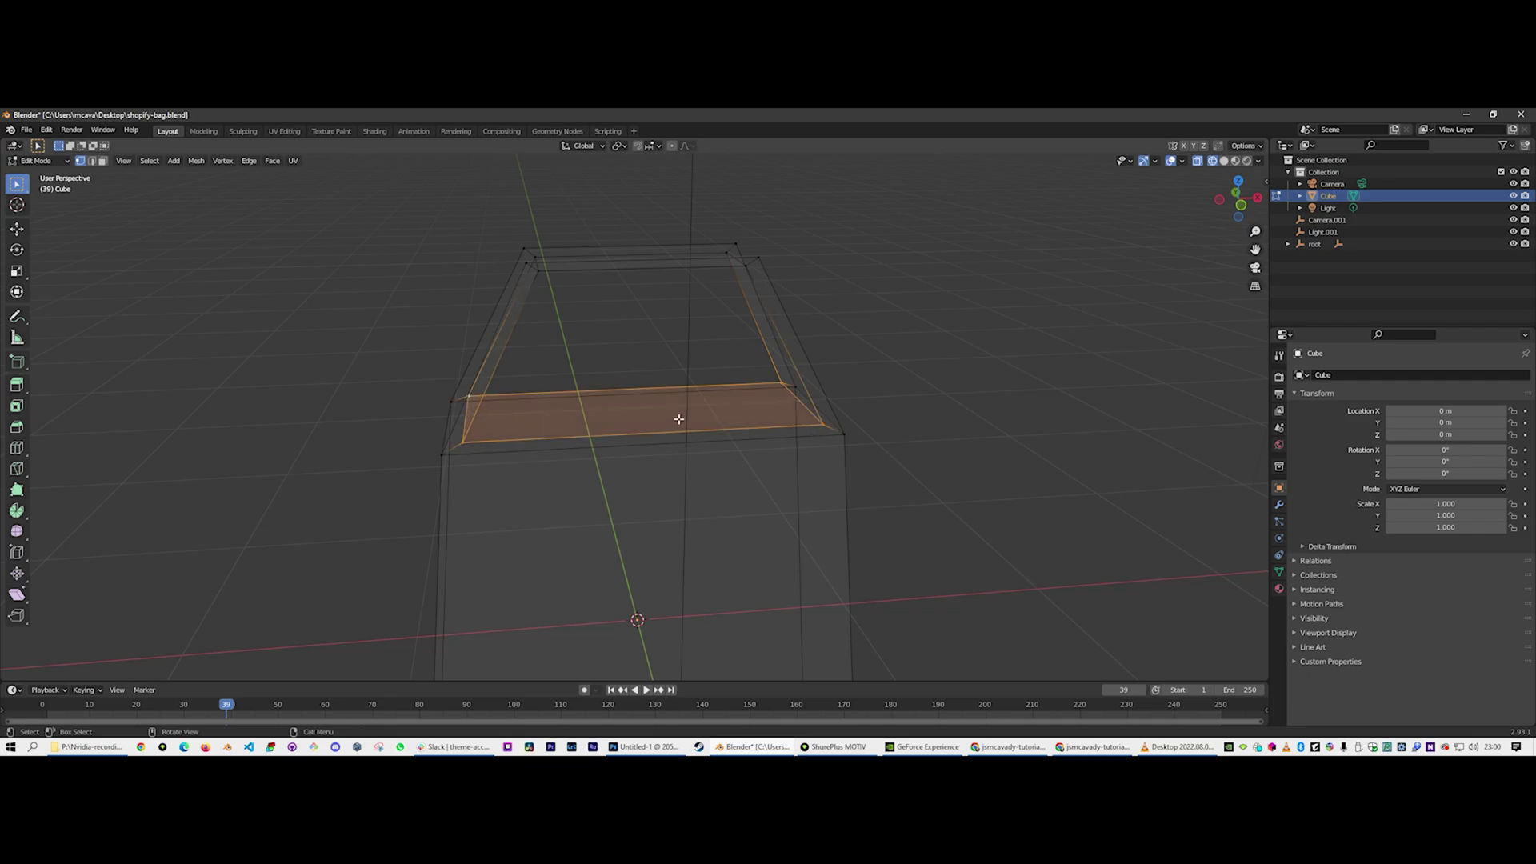
scroll(722, 564, down, 1)
scroll(679, 425, down, 1)
key(KP_1)
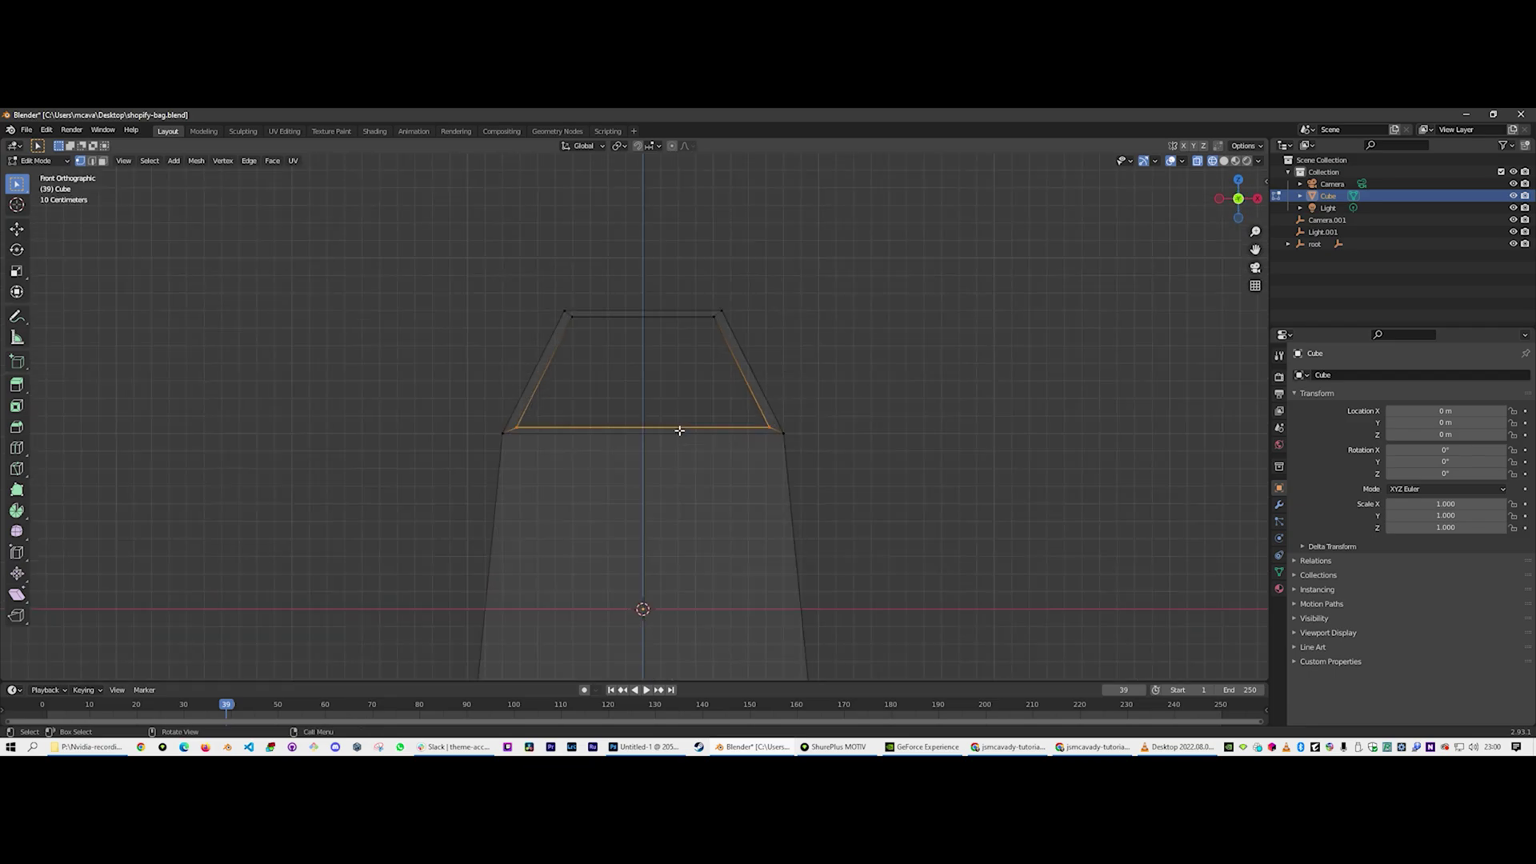
scroll(682, 408, down, 1)
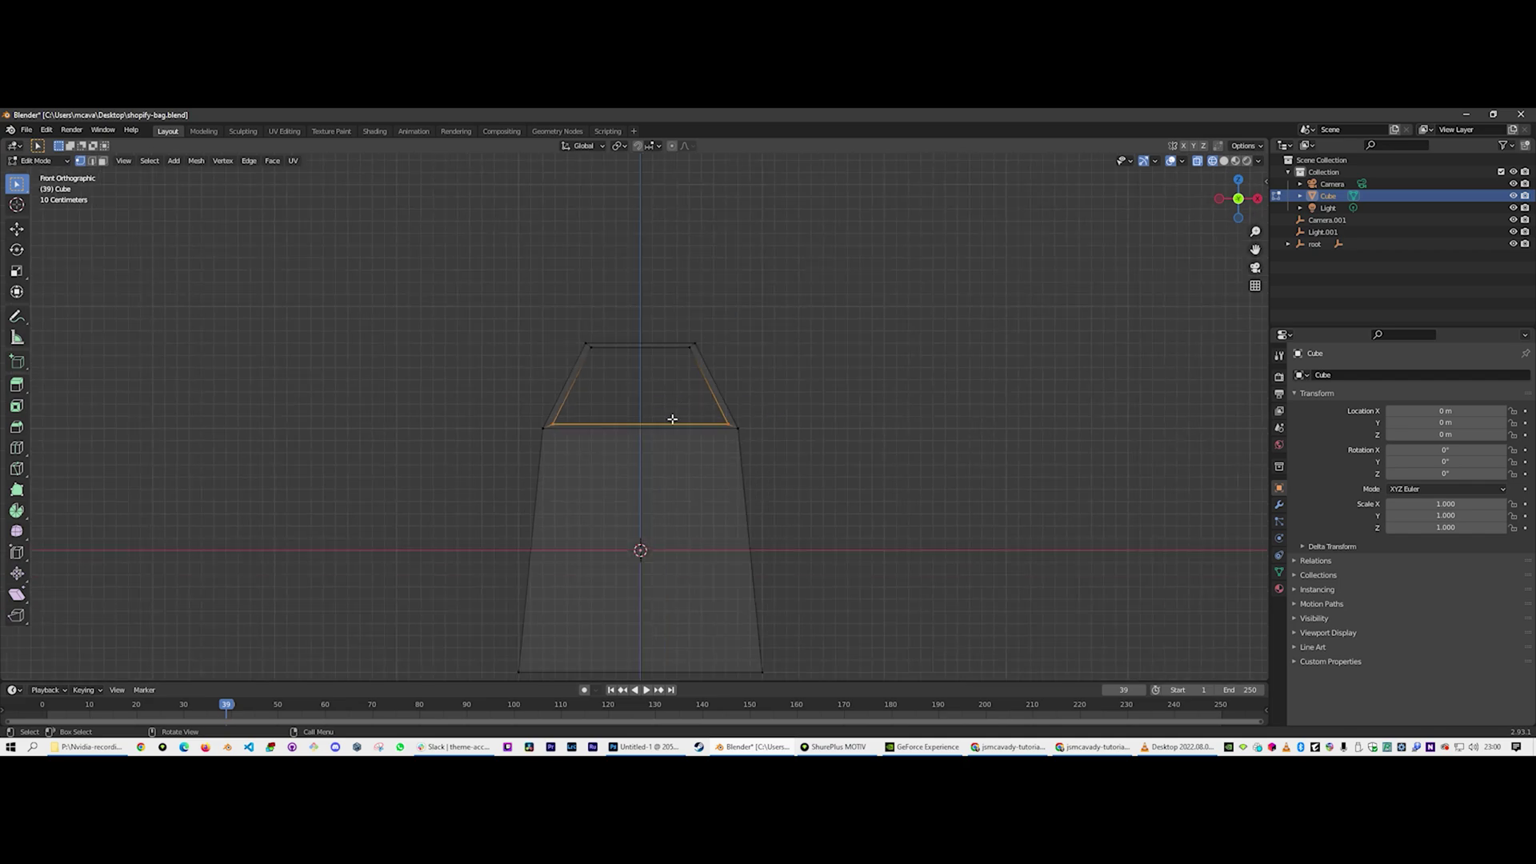
key(g)
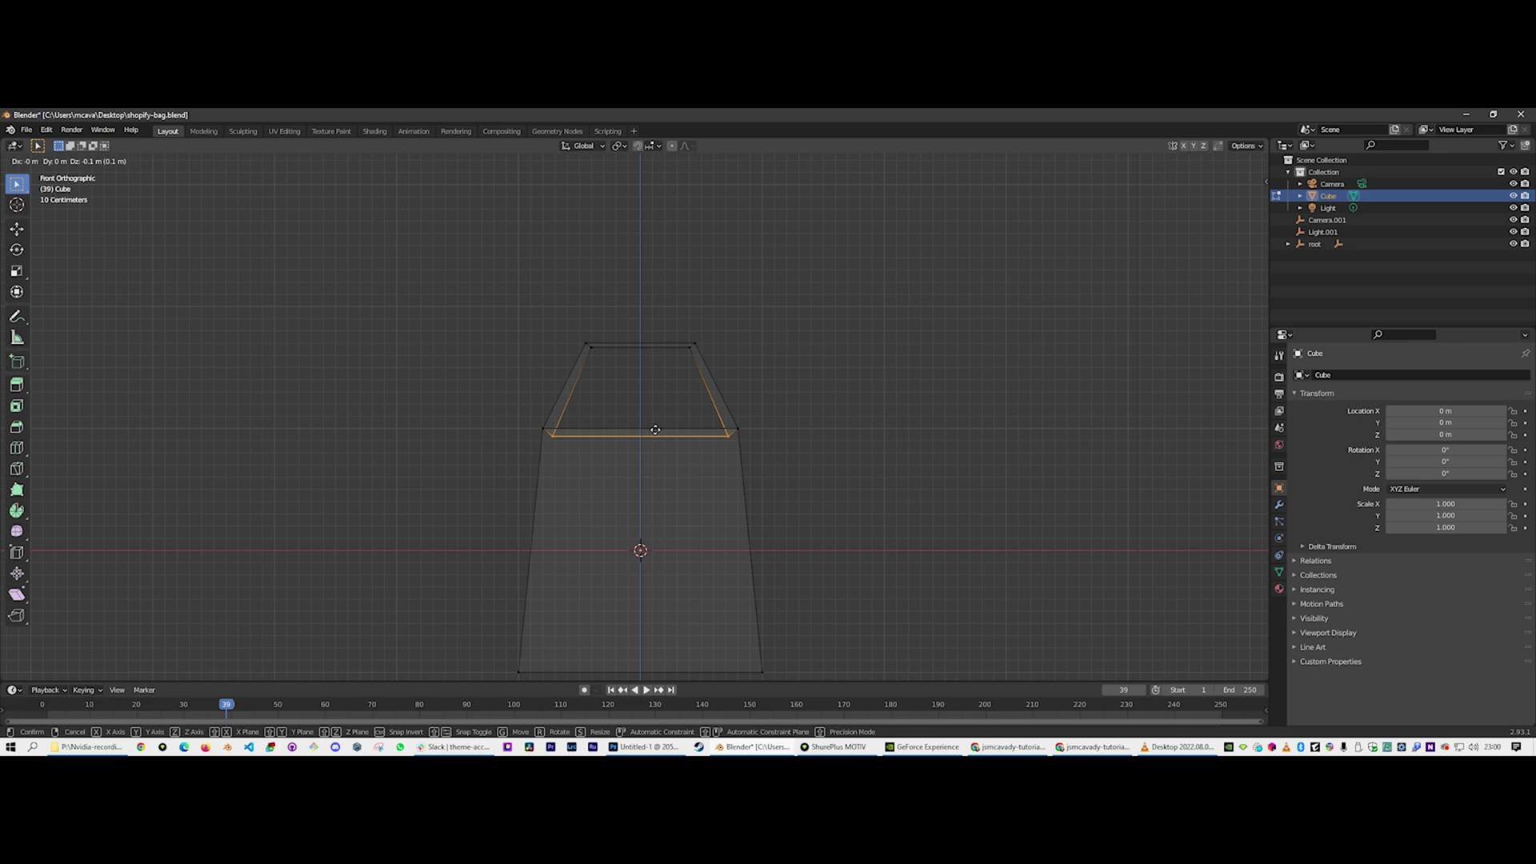
click(656, 429)
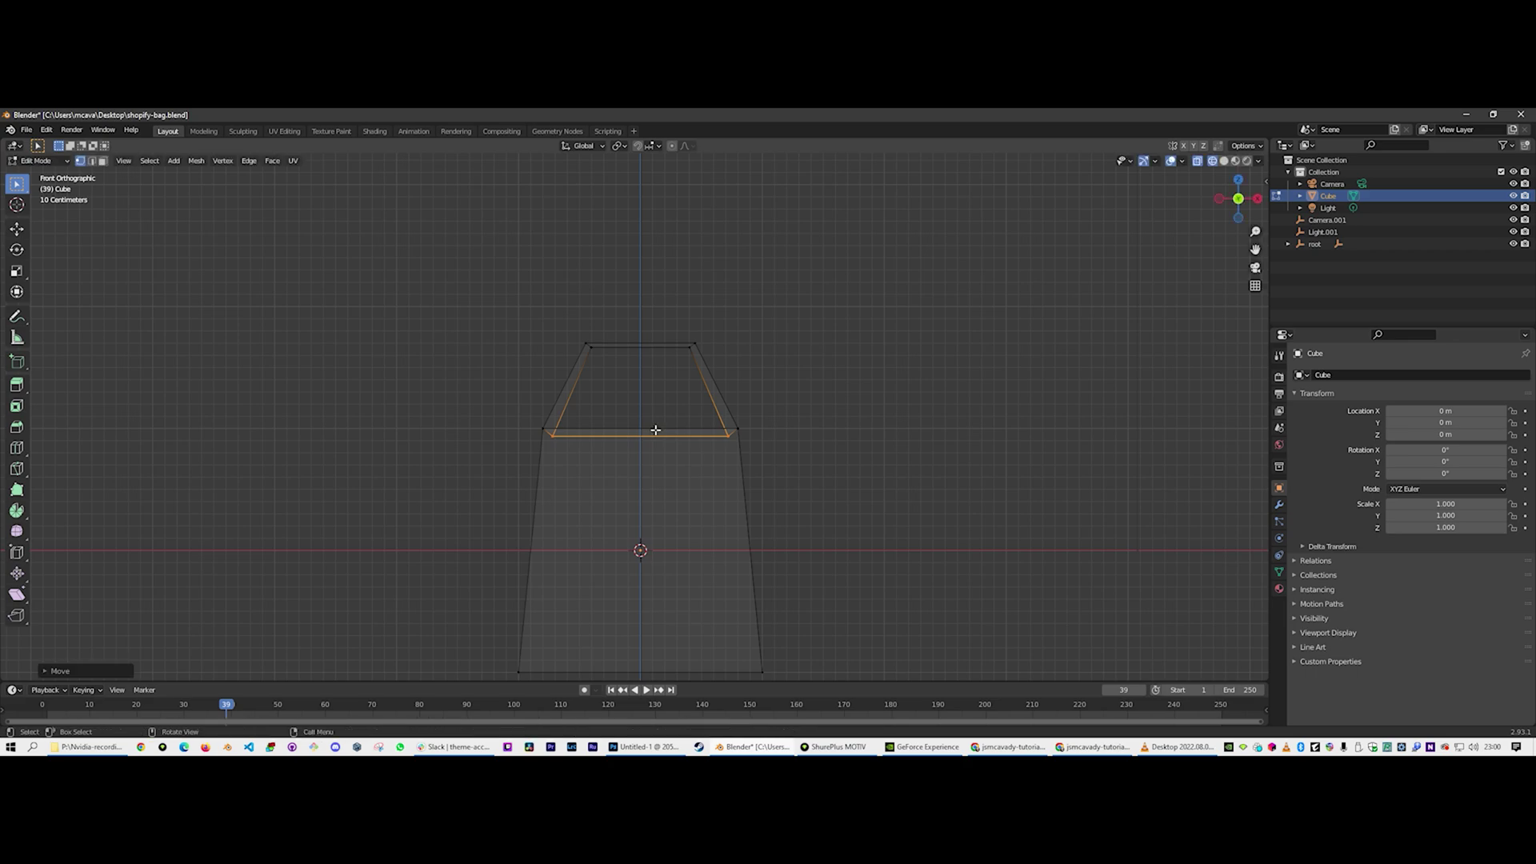
Delete the face covering the bag's top to open it
middle_drag(655, 429, 661, 375)
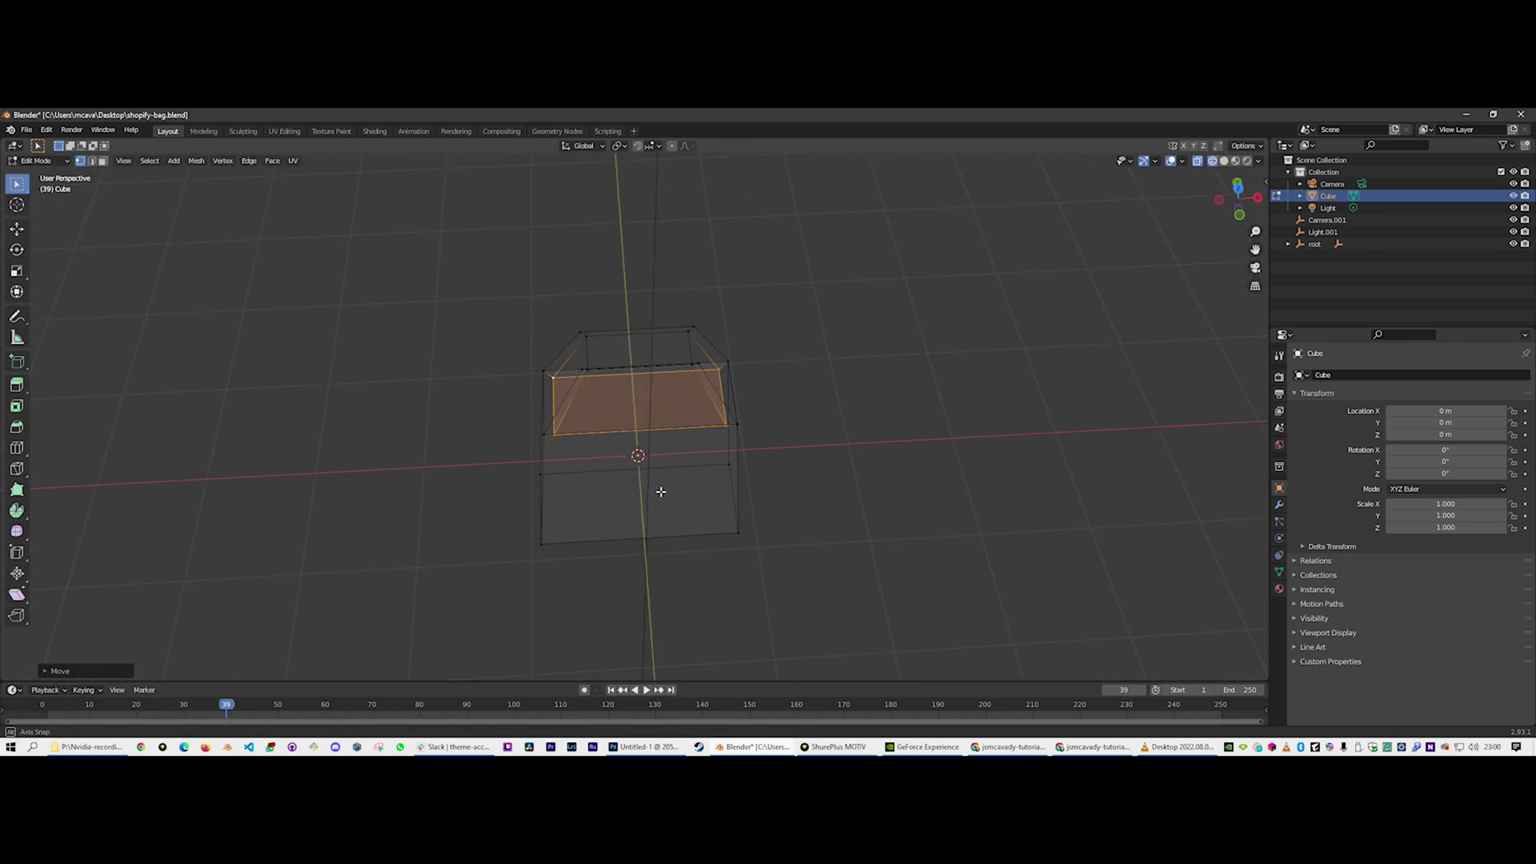
click(103, 161)
click(638, 398)
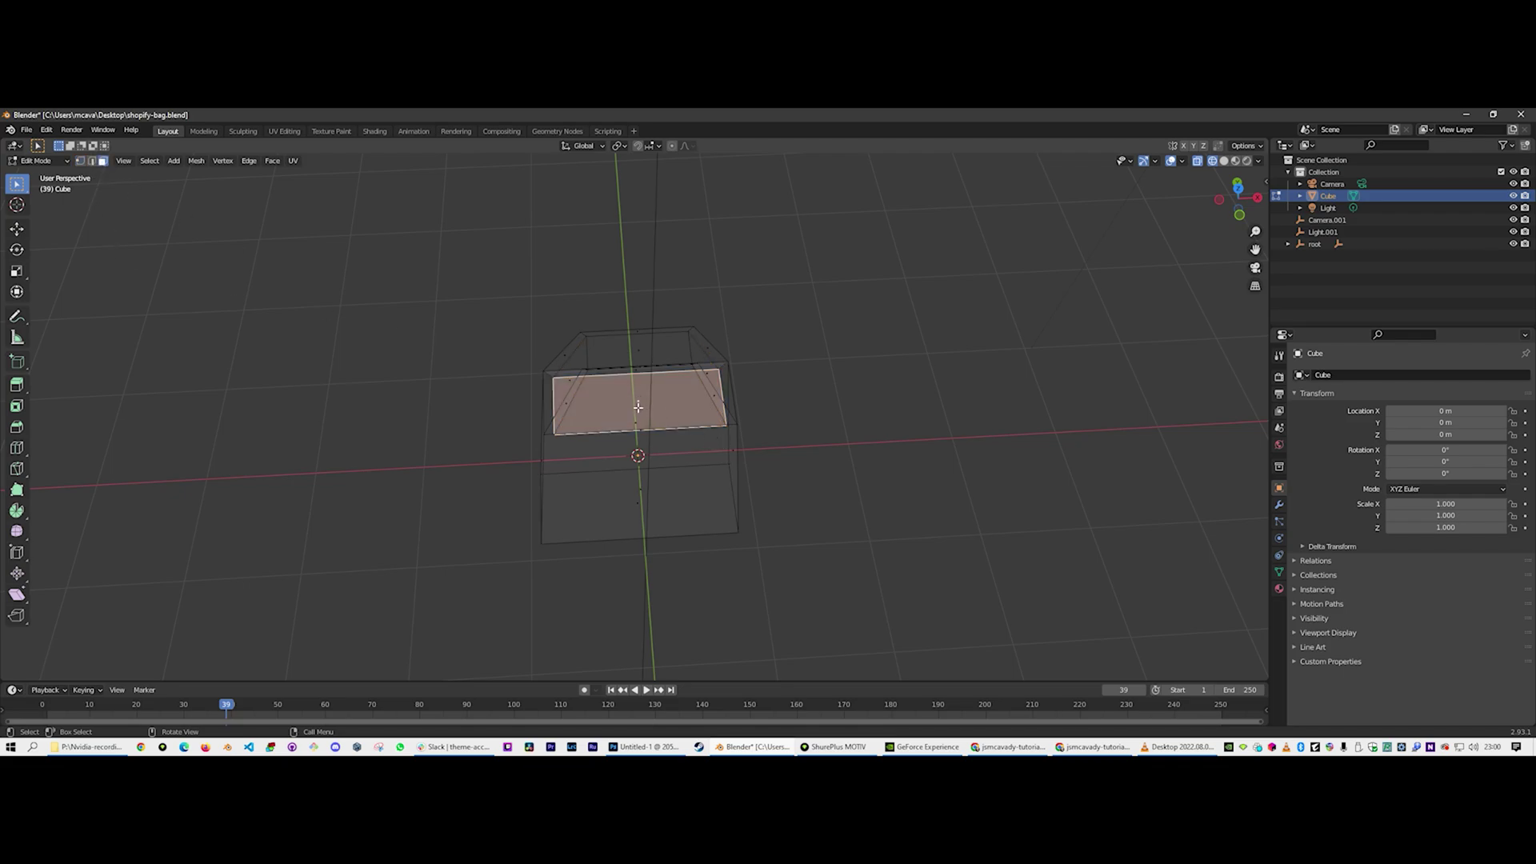
key(x)
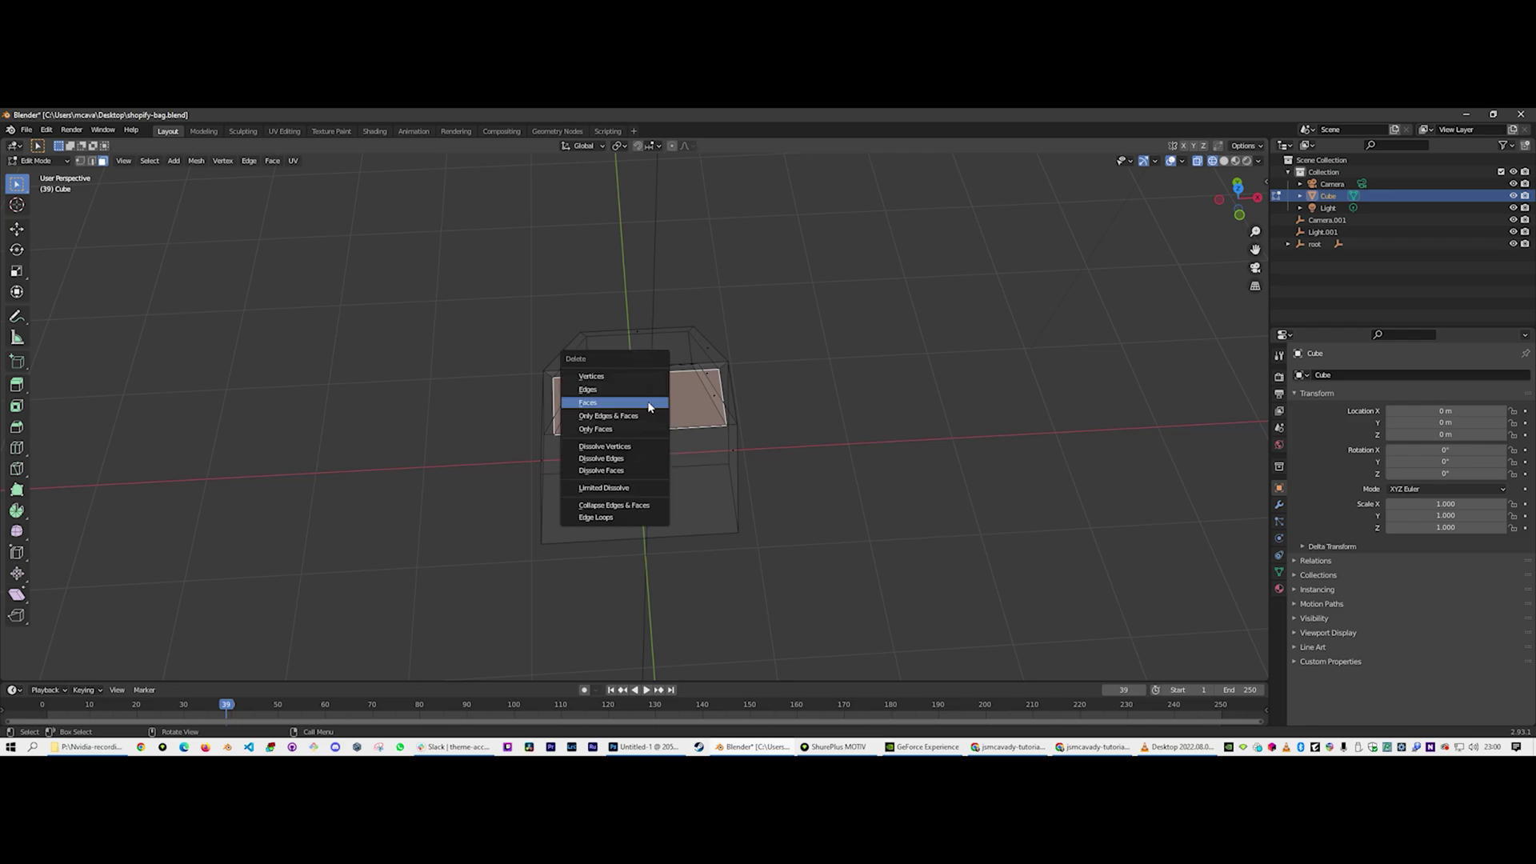
click(648, 404)
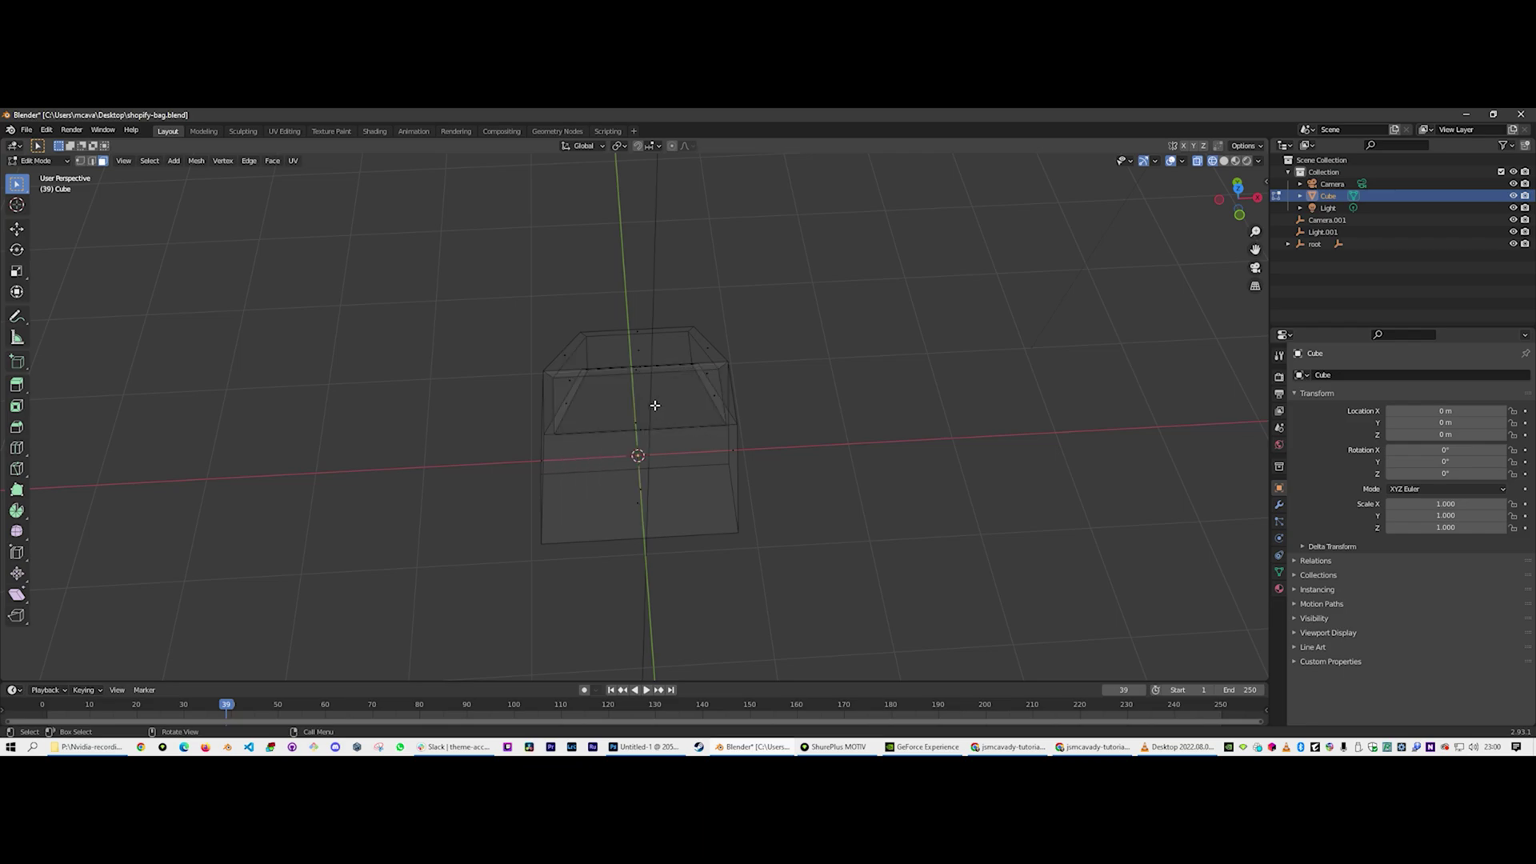
Select the four corner vertices around the bag opening
click(81, 160)
middle_drag(615, 451, 682, 419)
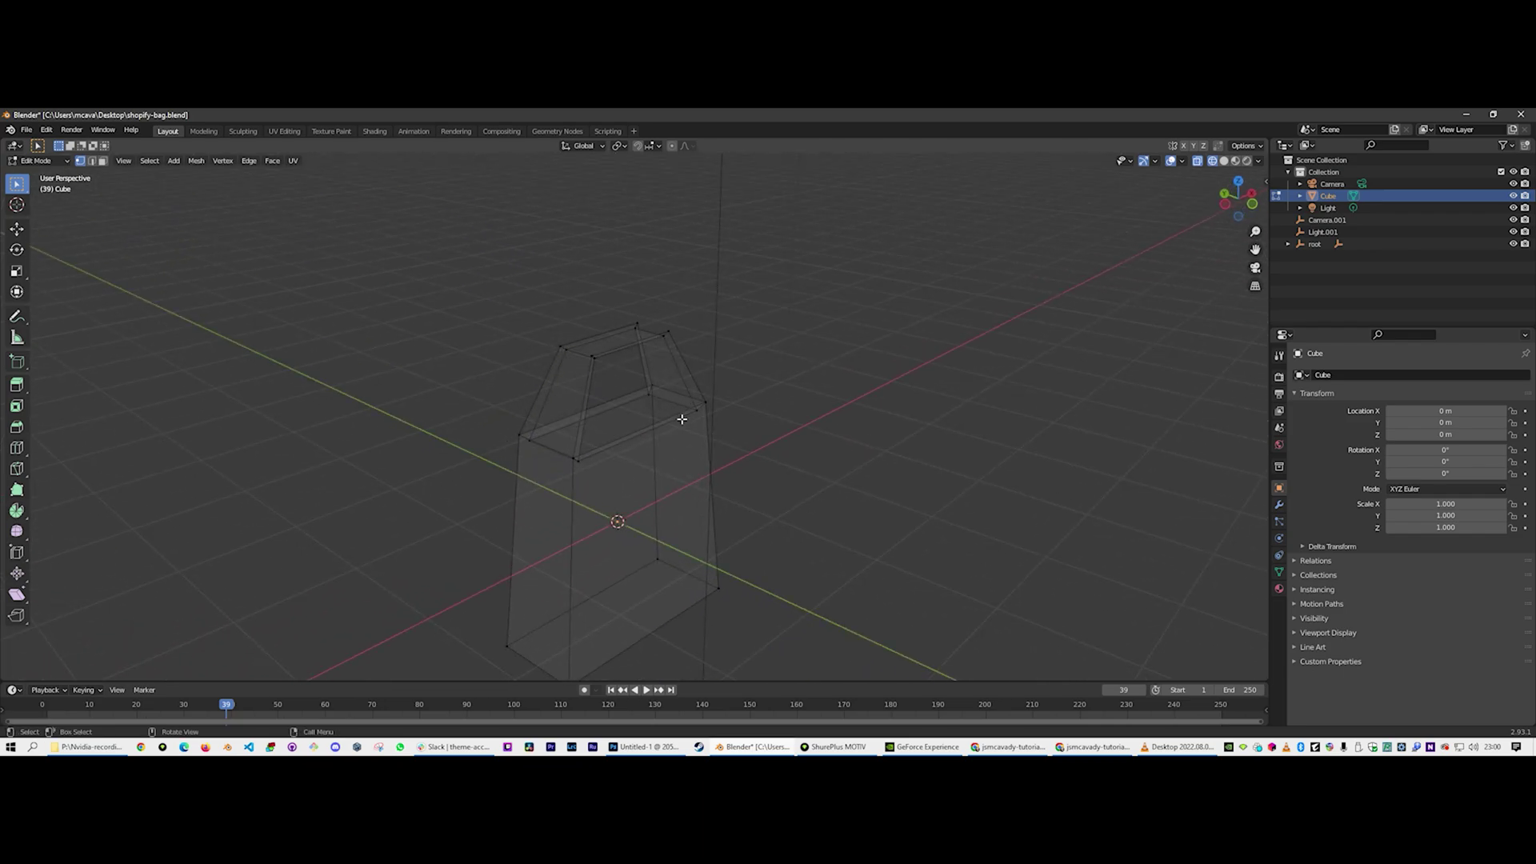
scroll(681, 419, up, 4)
click(666, 371)
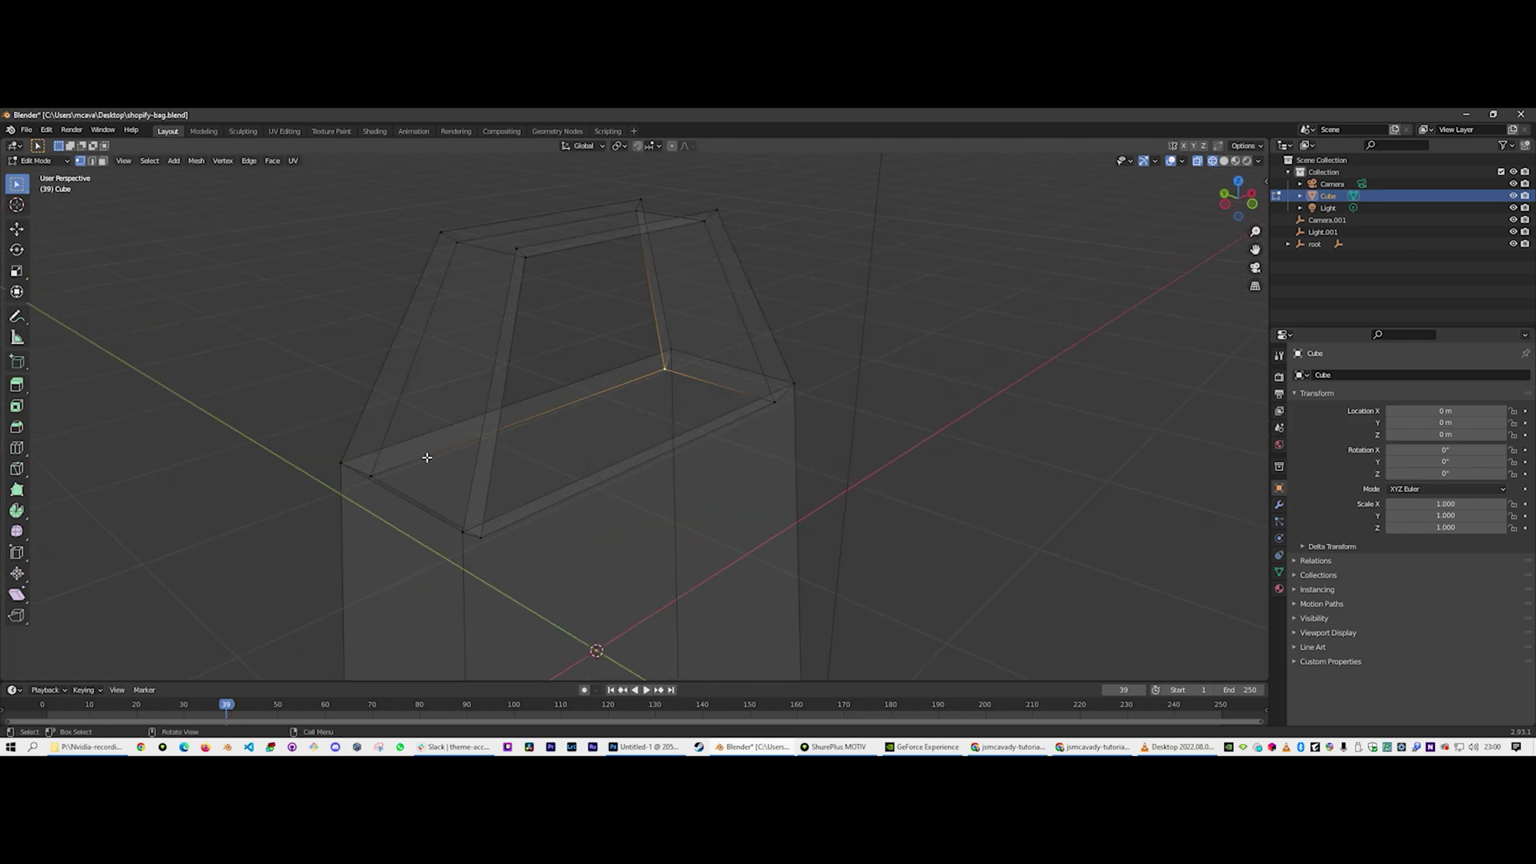
shift+click(372, 476)
shift+click(482, 538)
shift+click(773, 405)
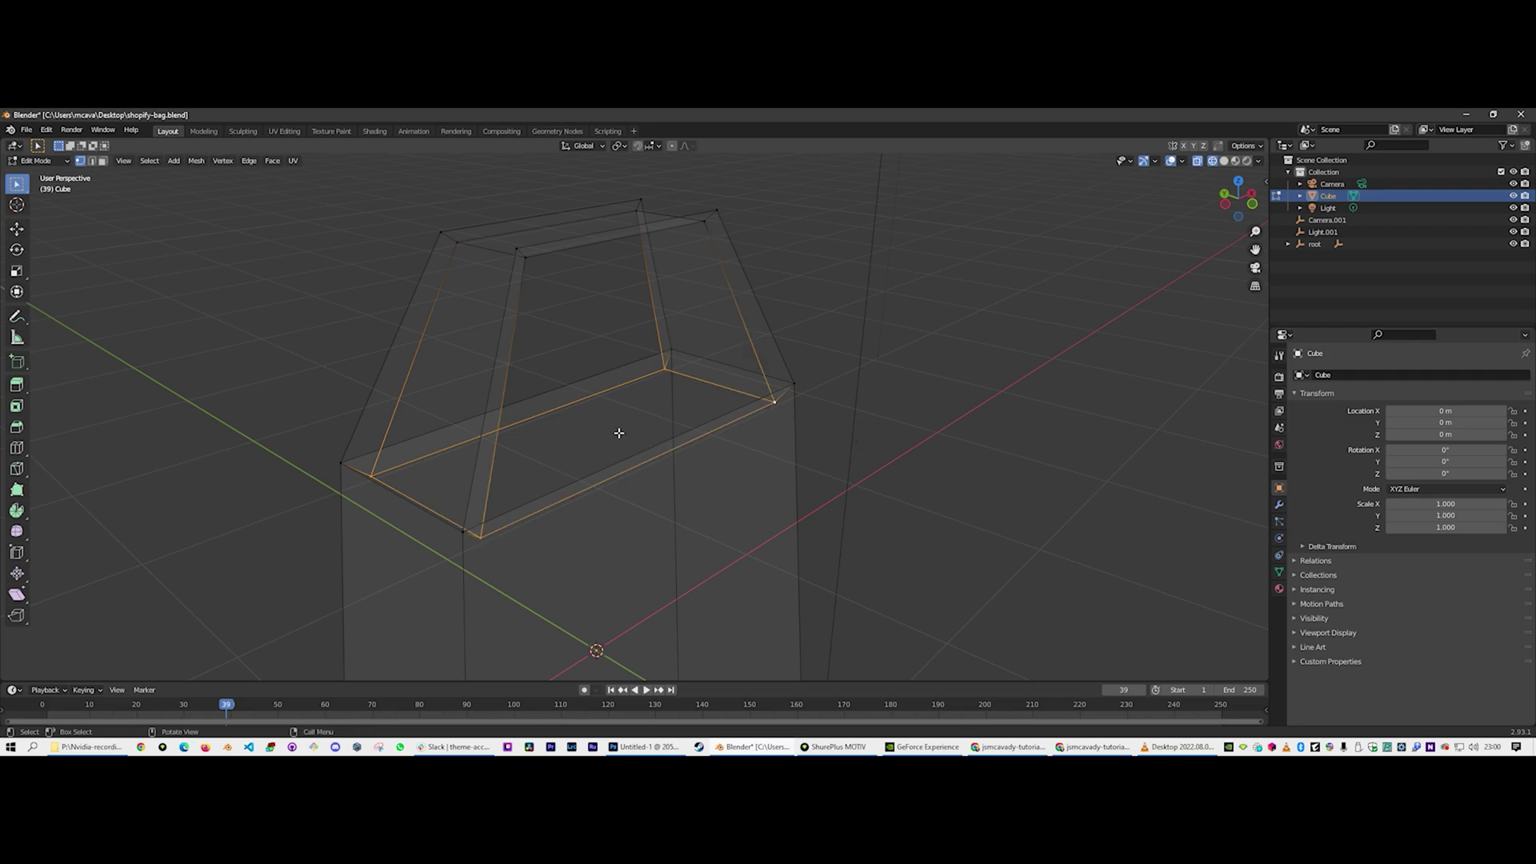
Extrude the opening face 1.8 m down into the bag and widen it to 1.2
key(KP_1)
scroll(619, 433, down, 3)
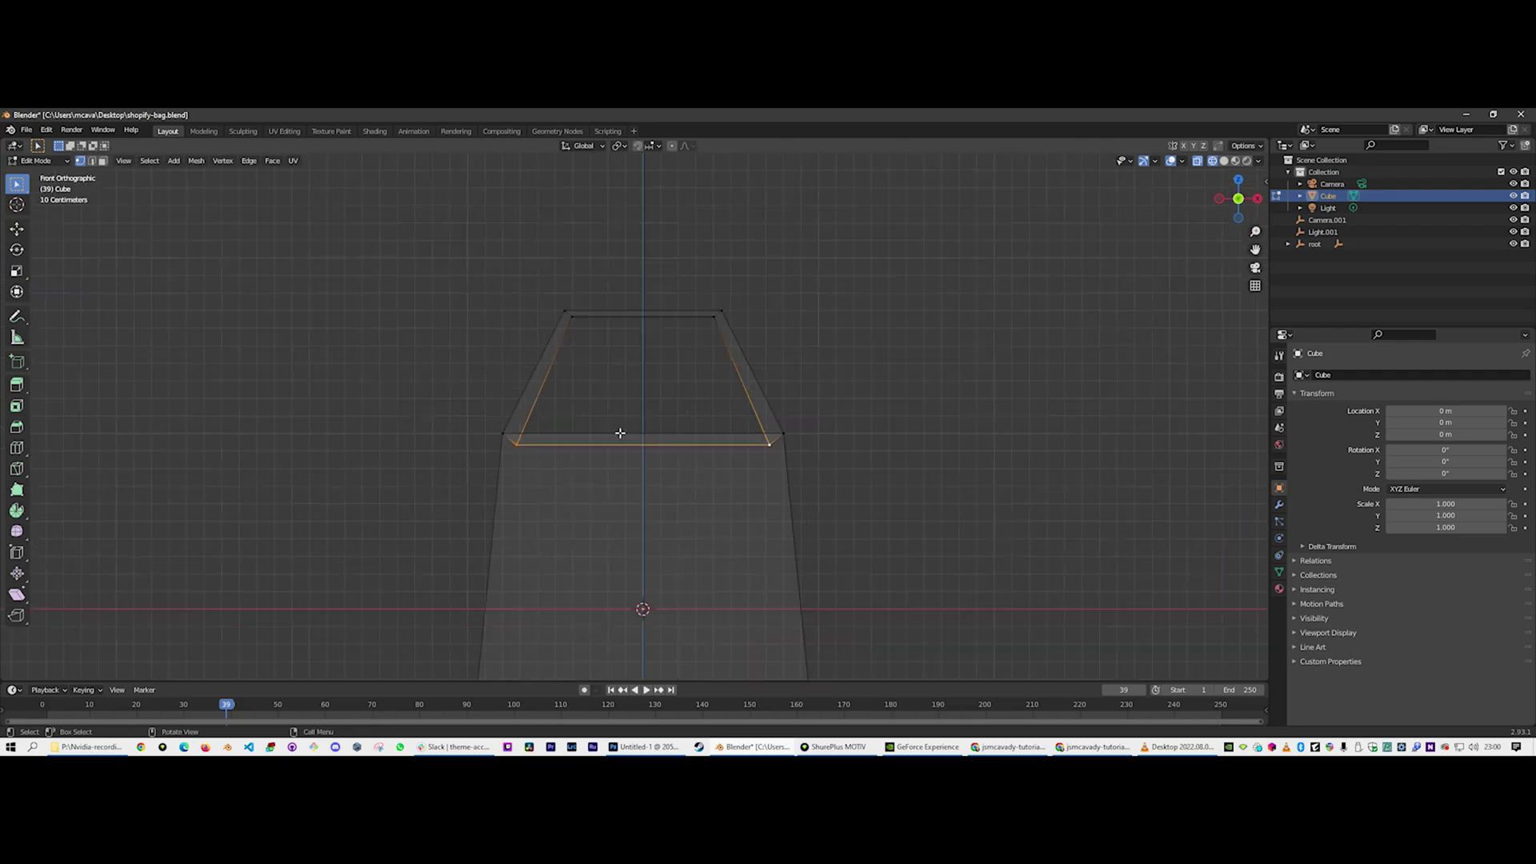
shift+middle_drag(618, 436, 611, 378)
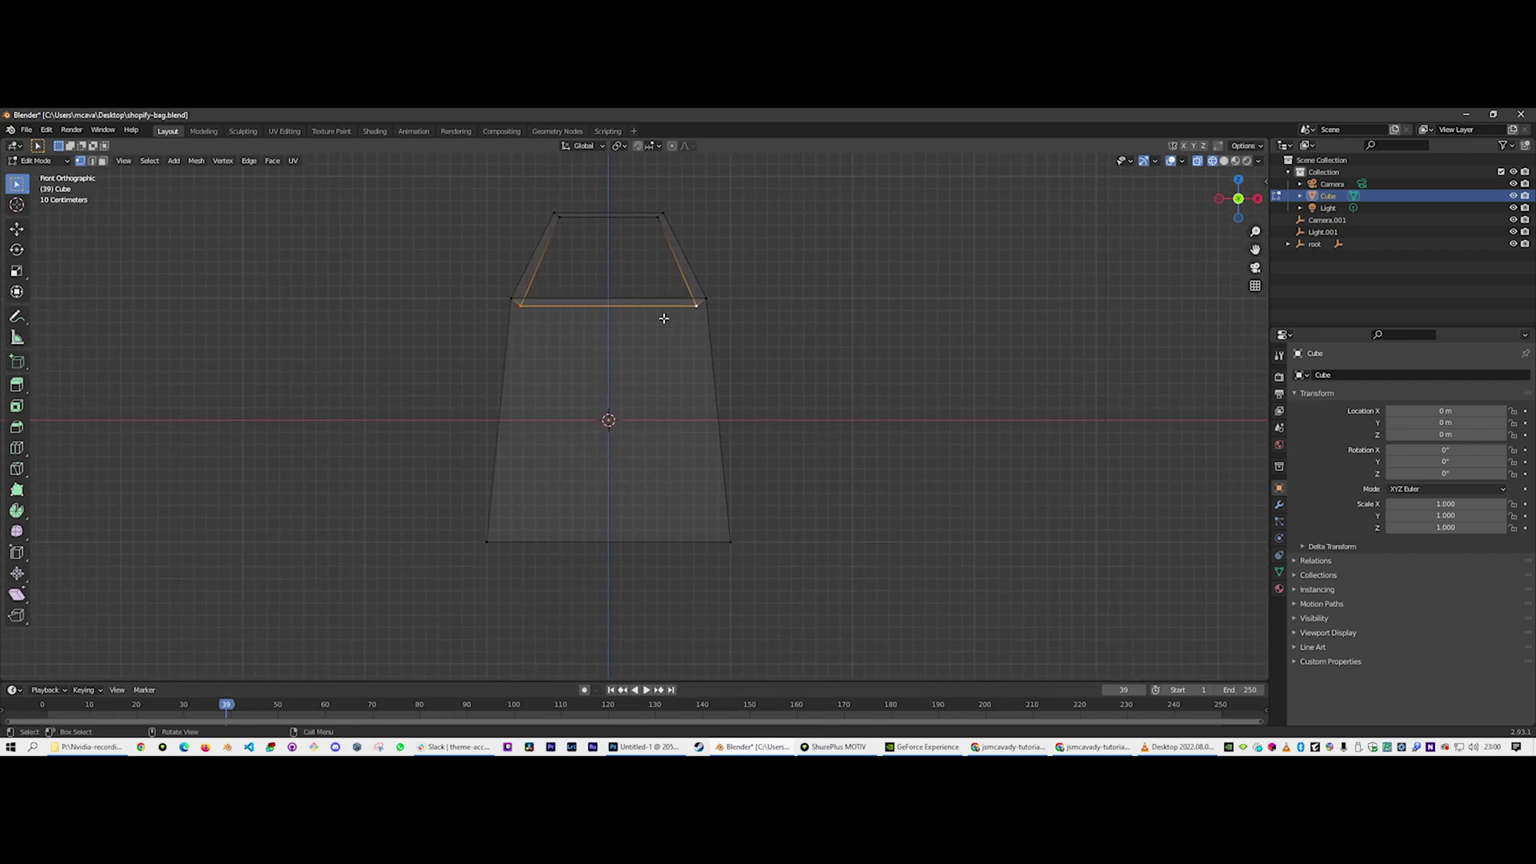
key(e)
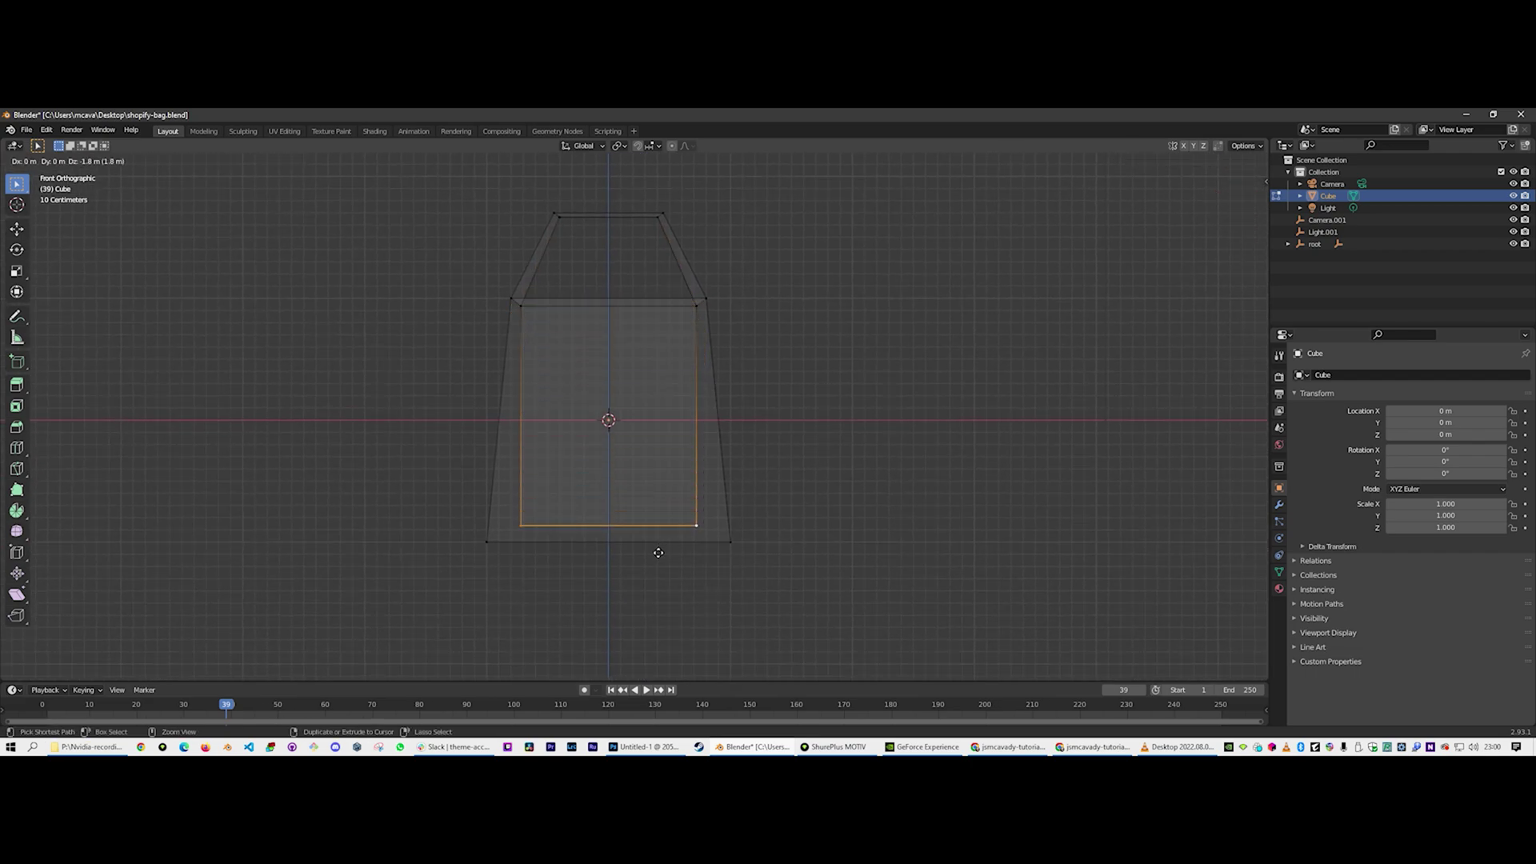
click(661, 549)
key(s)
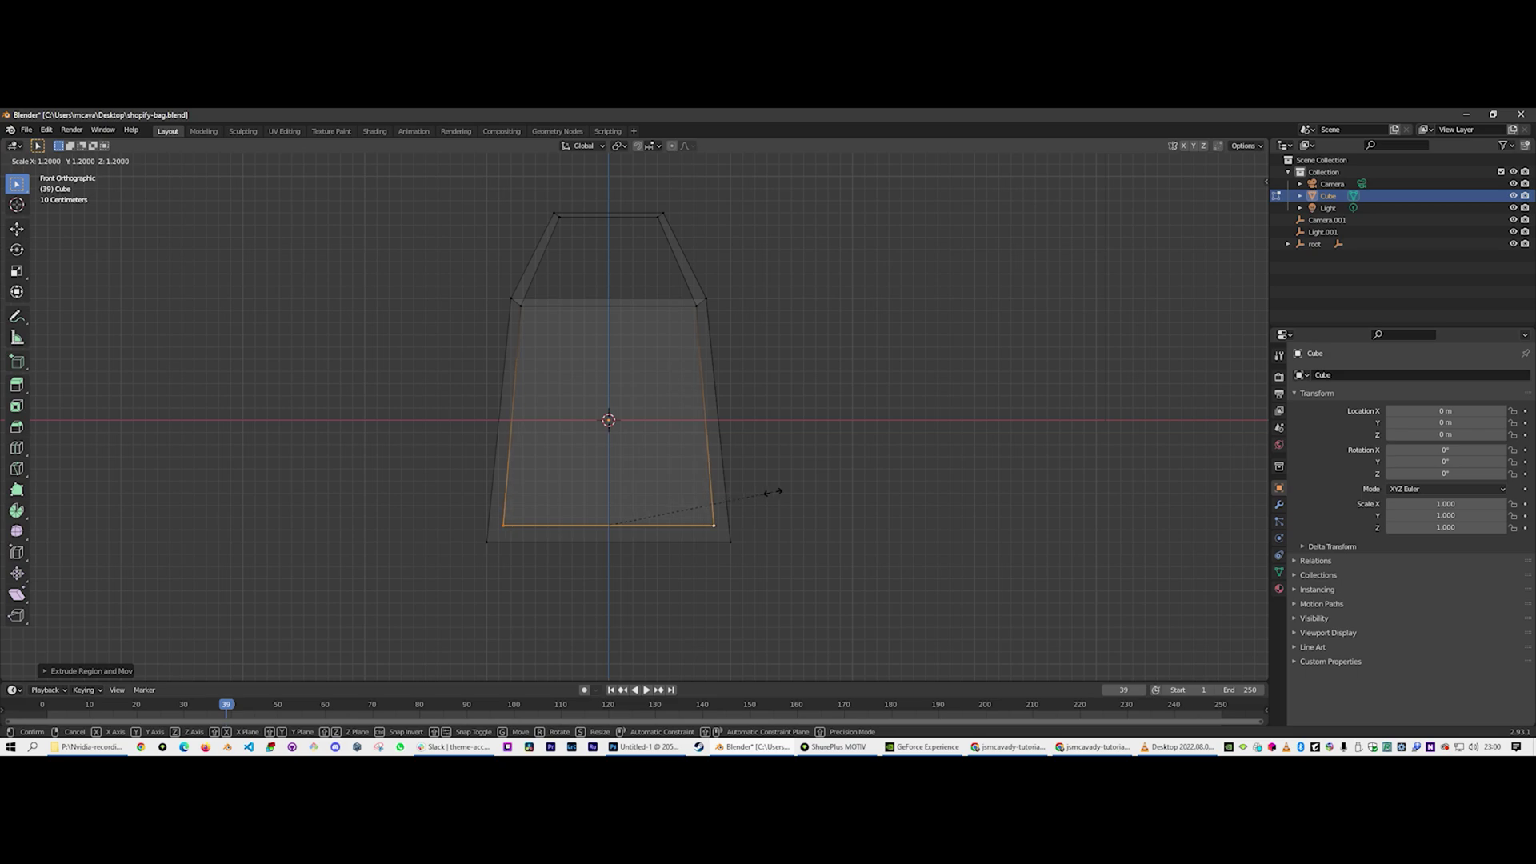
click(767, 491)
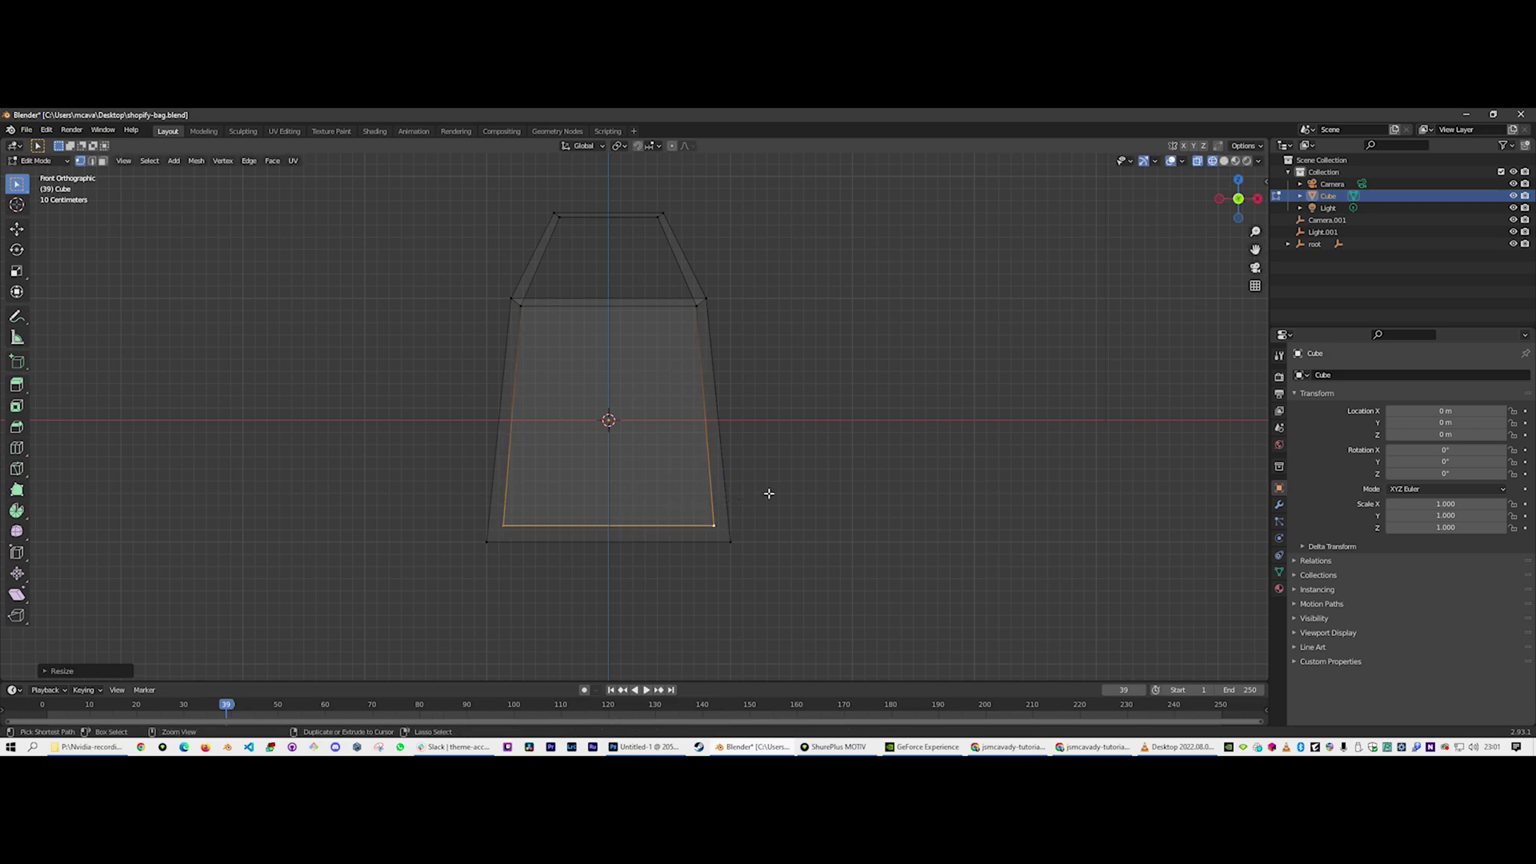
Preview the bag in solid shading from the front, then return it to wireframe
key(Tab)
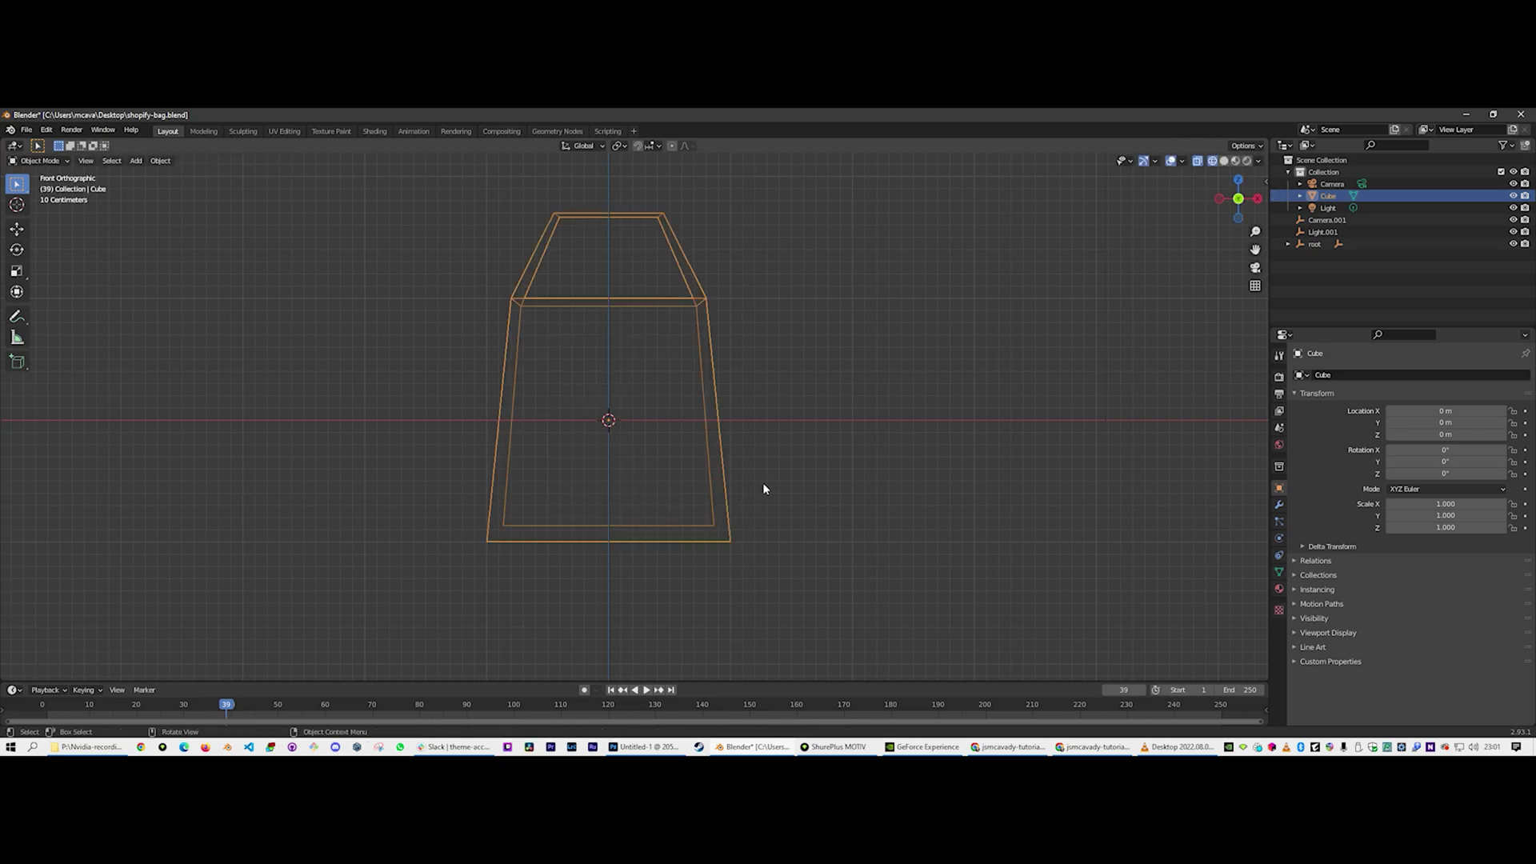
key(z)
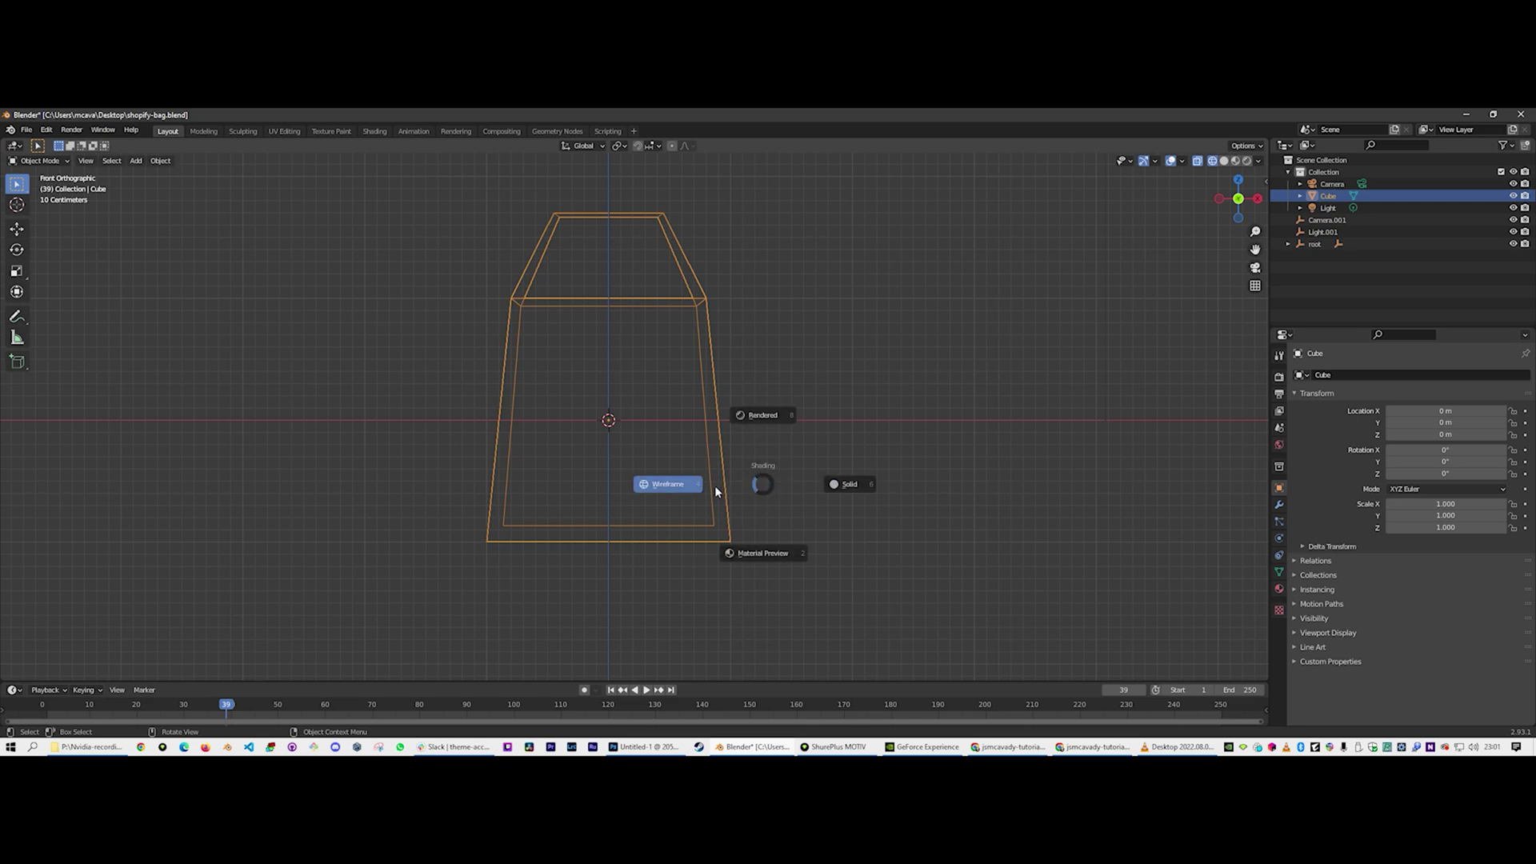
click(835, 484)
mouse_move(809, 349)
middle_down()
mouse_move(766, 432)
mouse_move(660, 438)
mouse_move(701, 463)
mouse_move(762, 459)
mouse_move(748, 471)
mouse_move(769, 433)
middle_up()
key(KP_1)
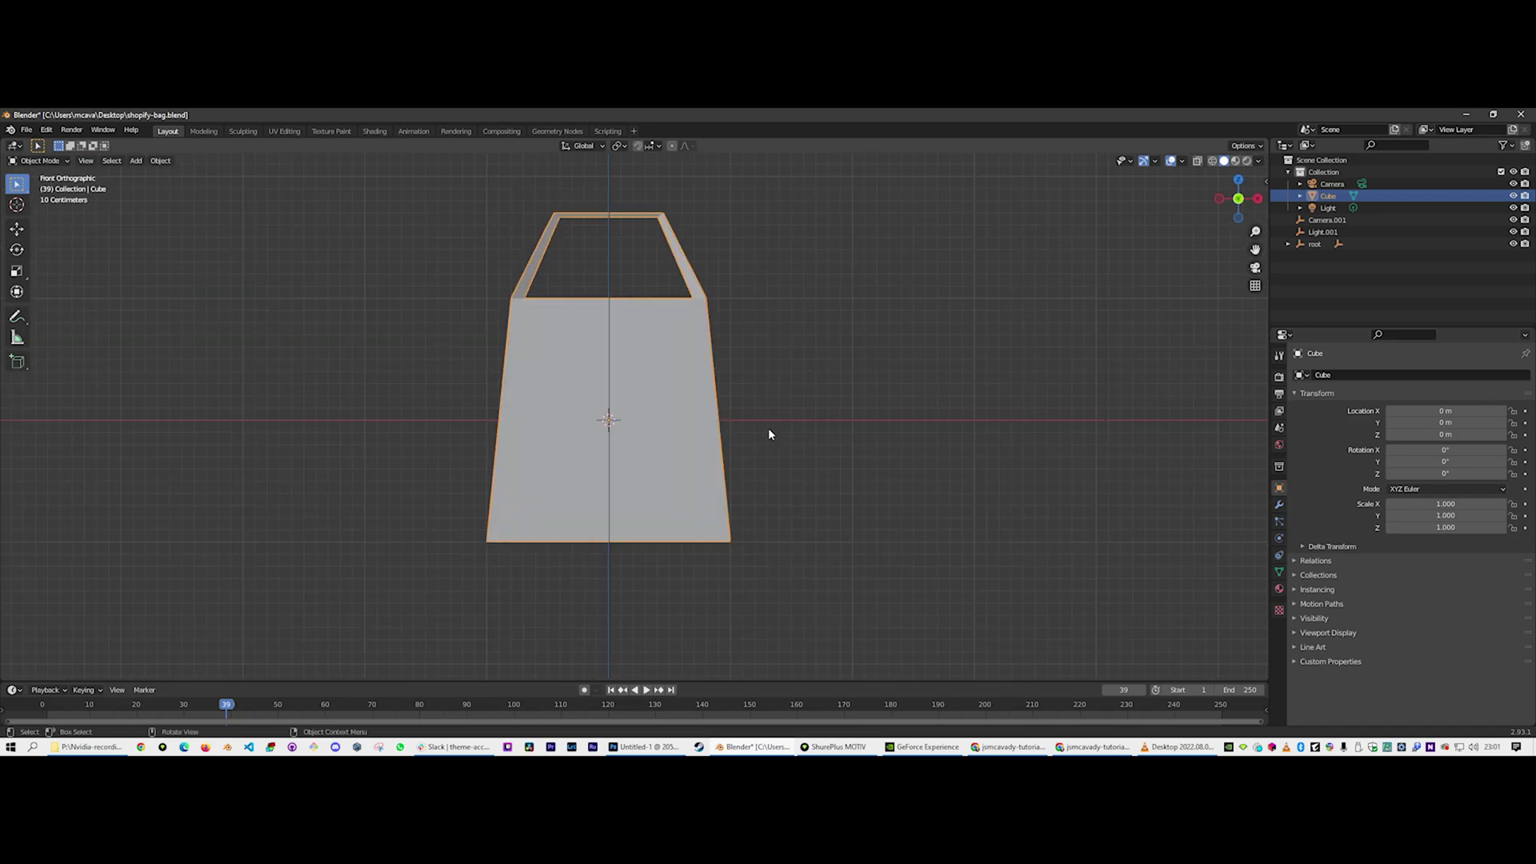
key(z)
click(691, 349)
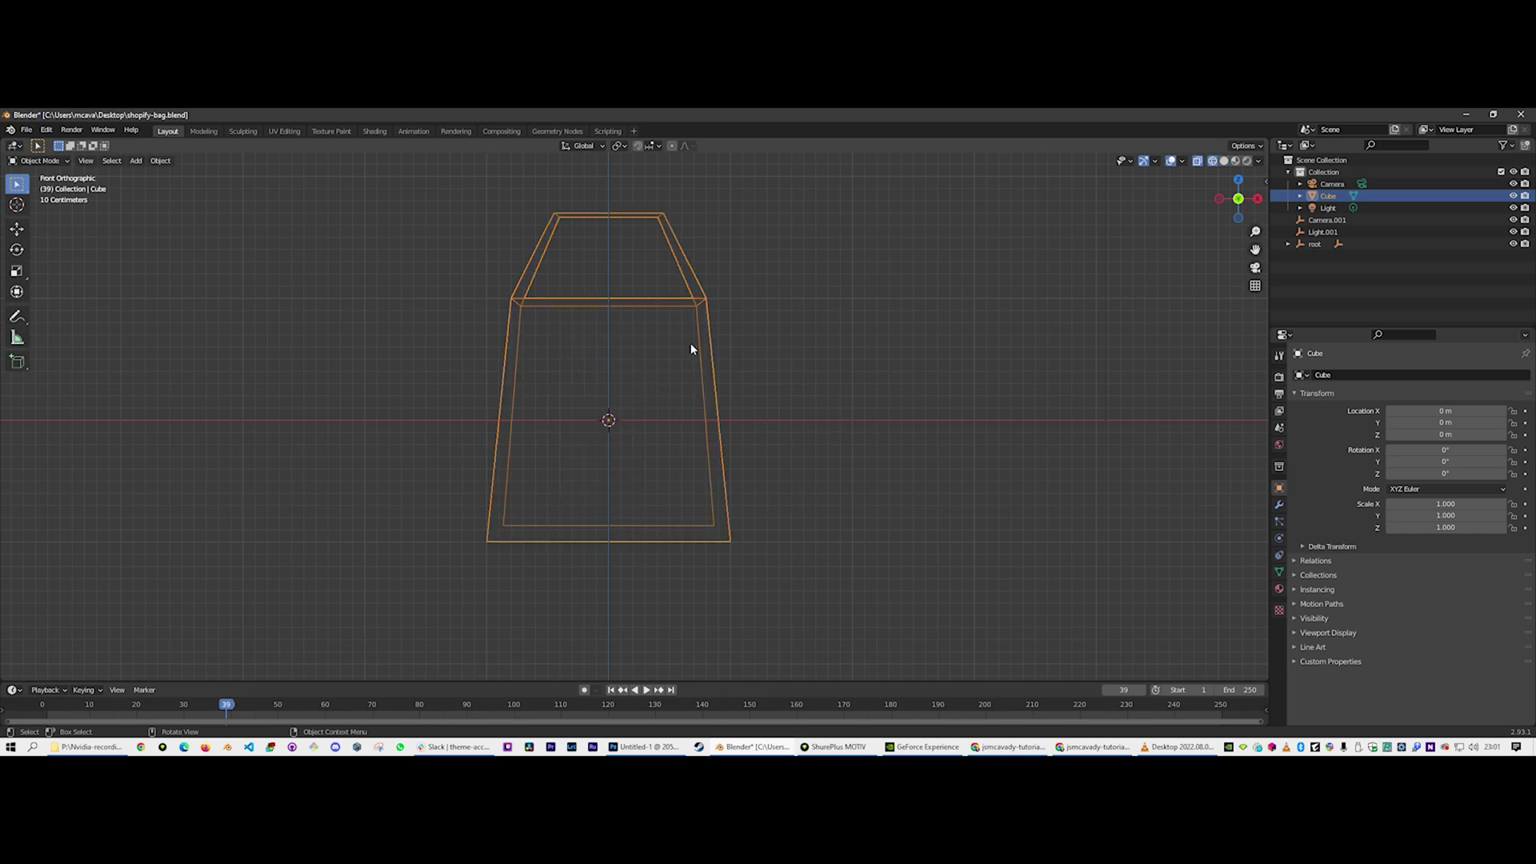
shift+middle_drag(715, 333, 830, 425)
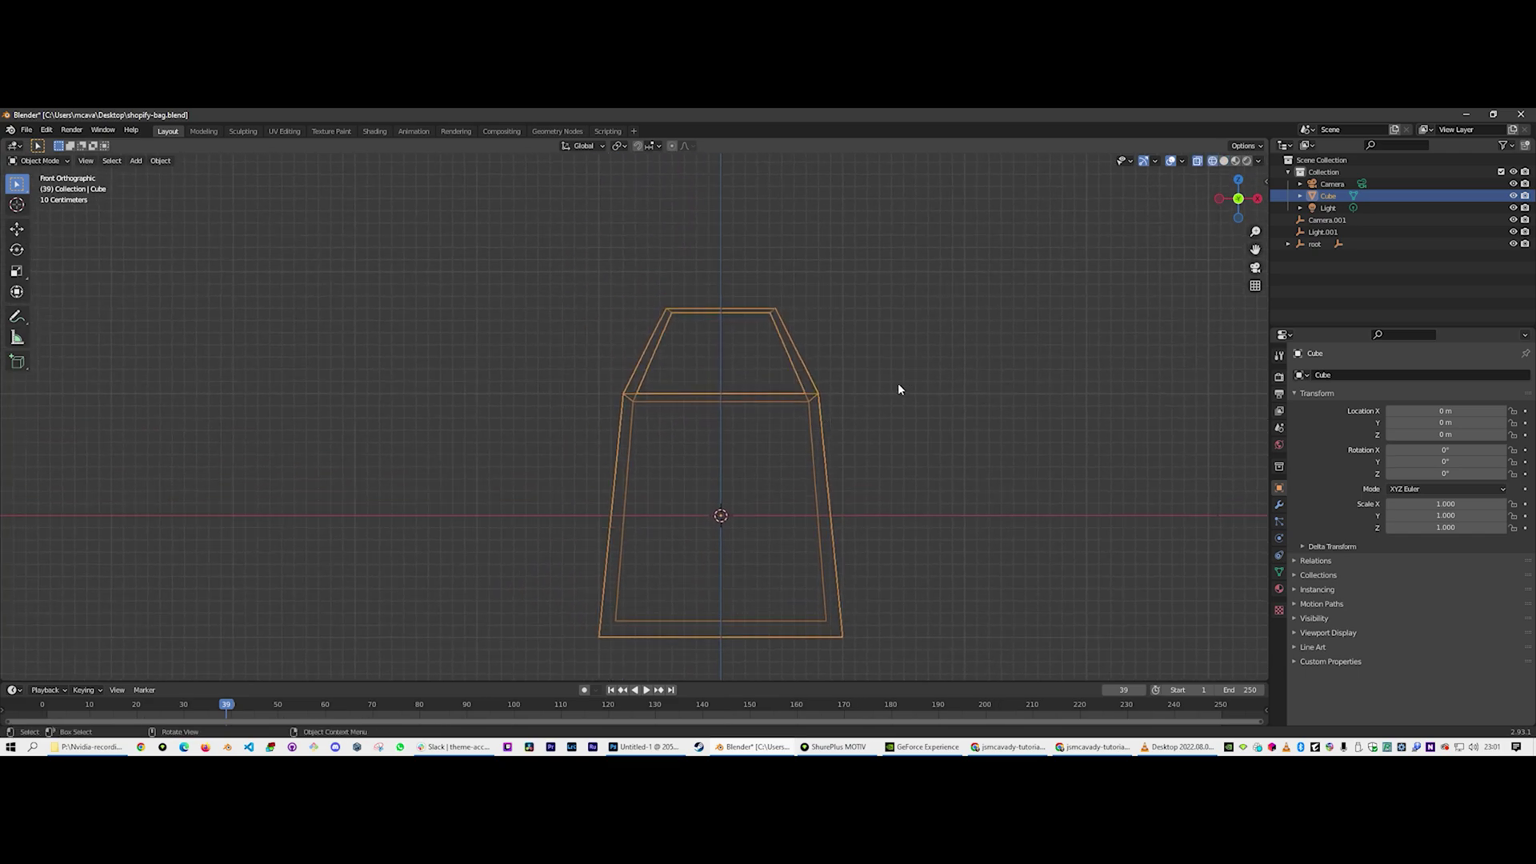
In Edit Mode, fill a face between four handle vertices, then undo it
key(Tab)
middle_drag(909, 357, 669, 370)
scroll(688, 357, up, 6)
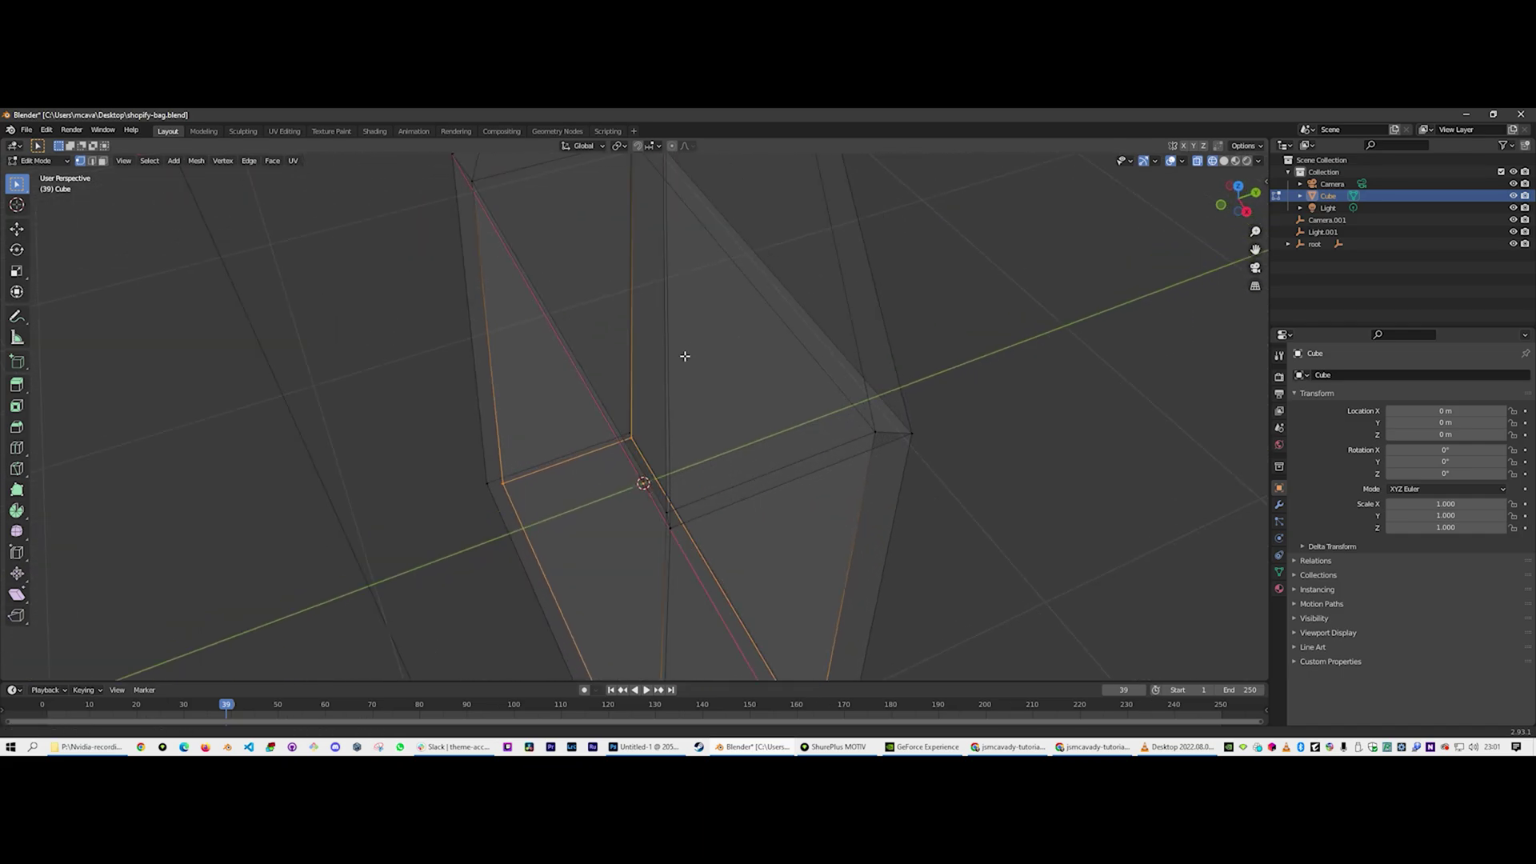
middle_drag(625, 453, 611, 370)
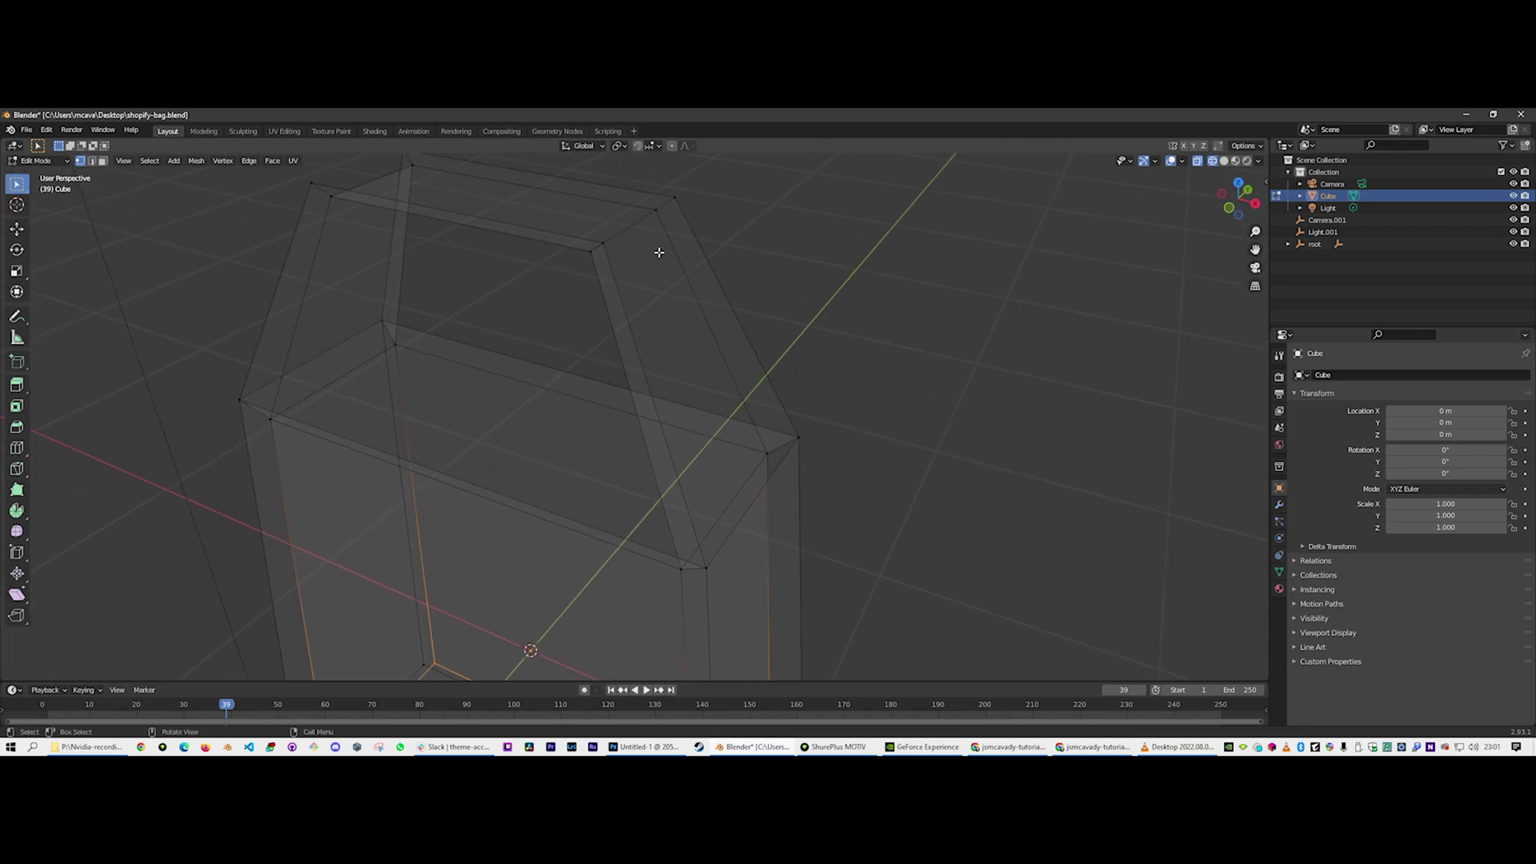
click(603, 243)
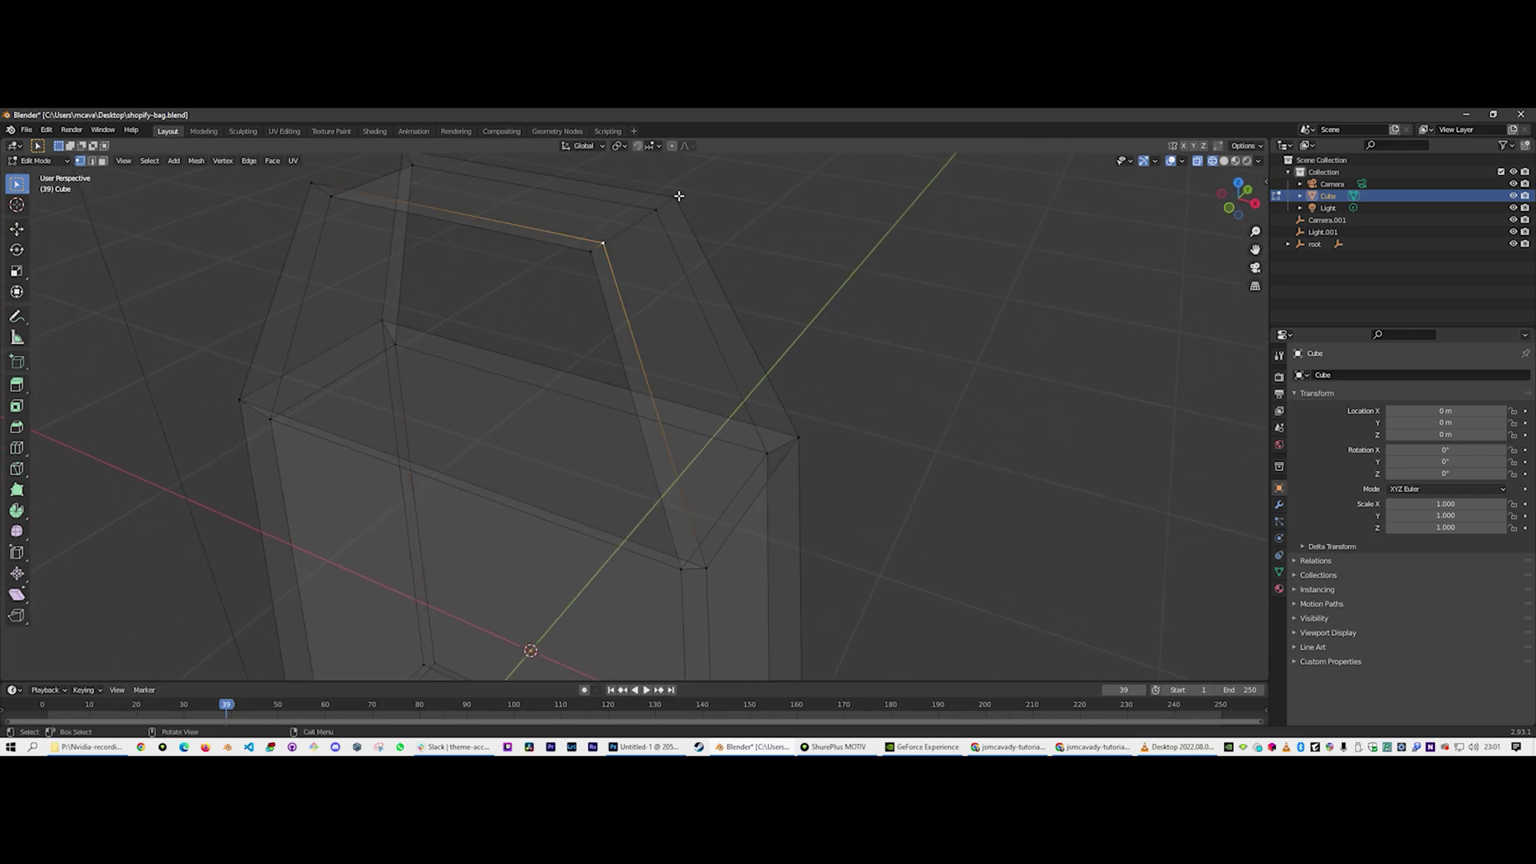
shift+click(677, 196)
shift+click(709, 566)
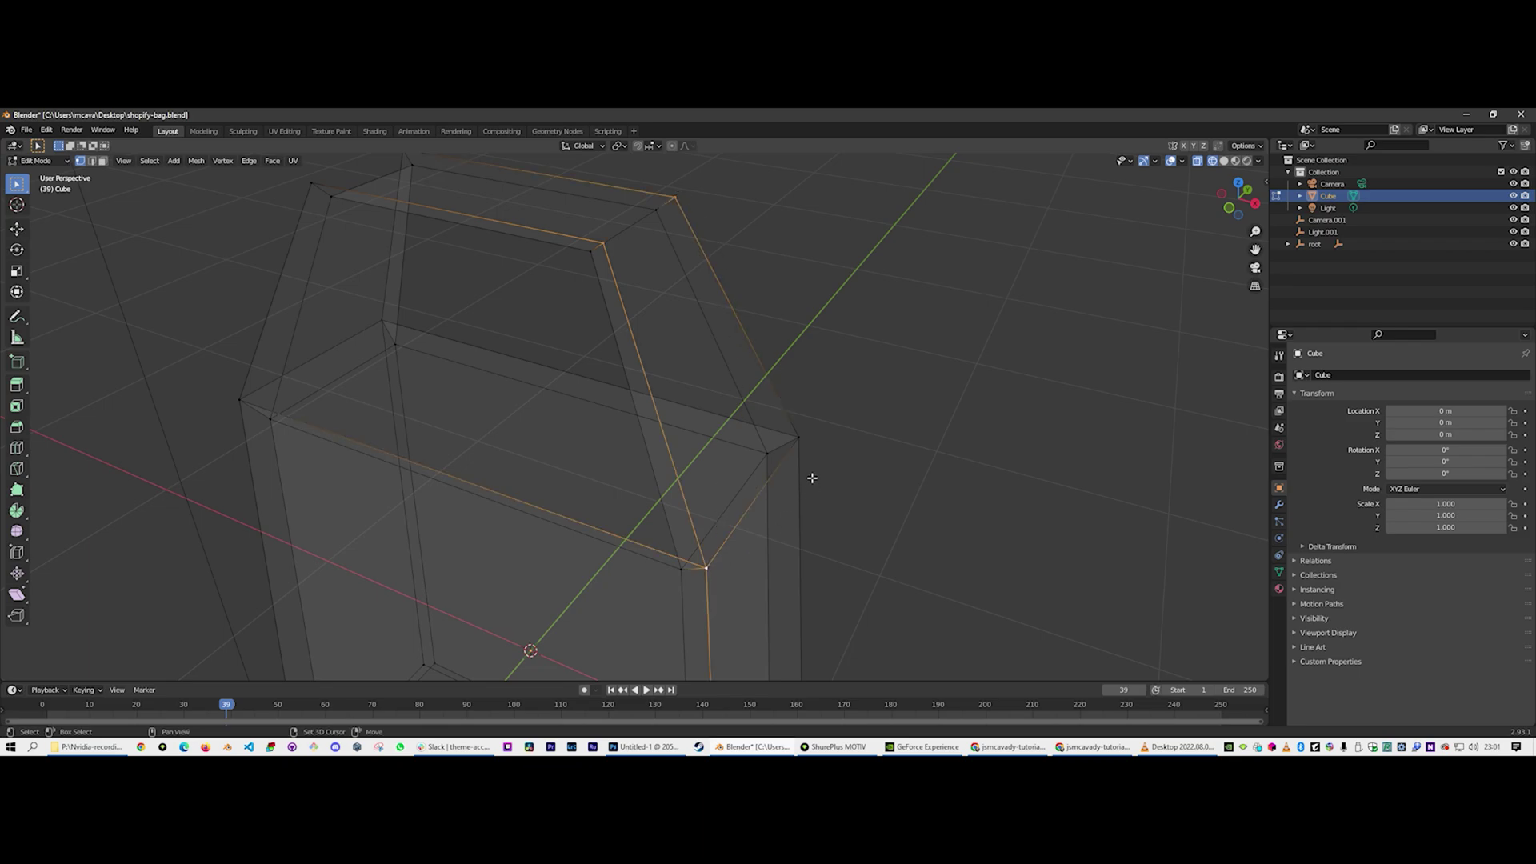
shift+click(800, 438)
key(f)
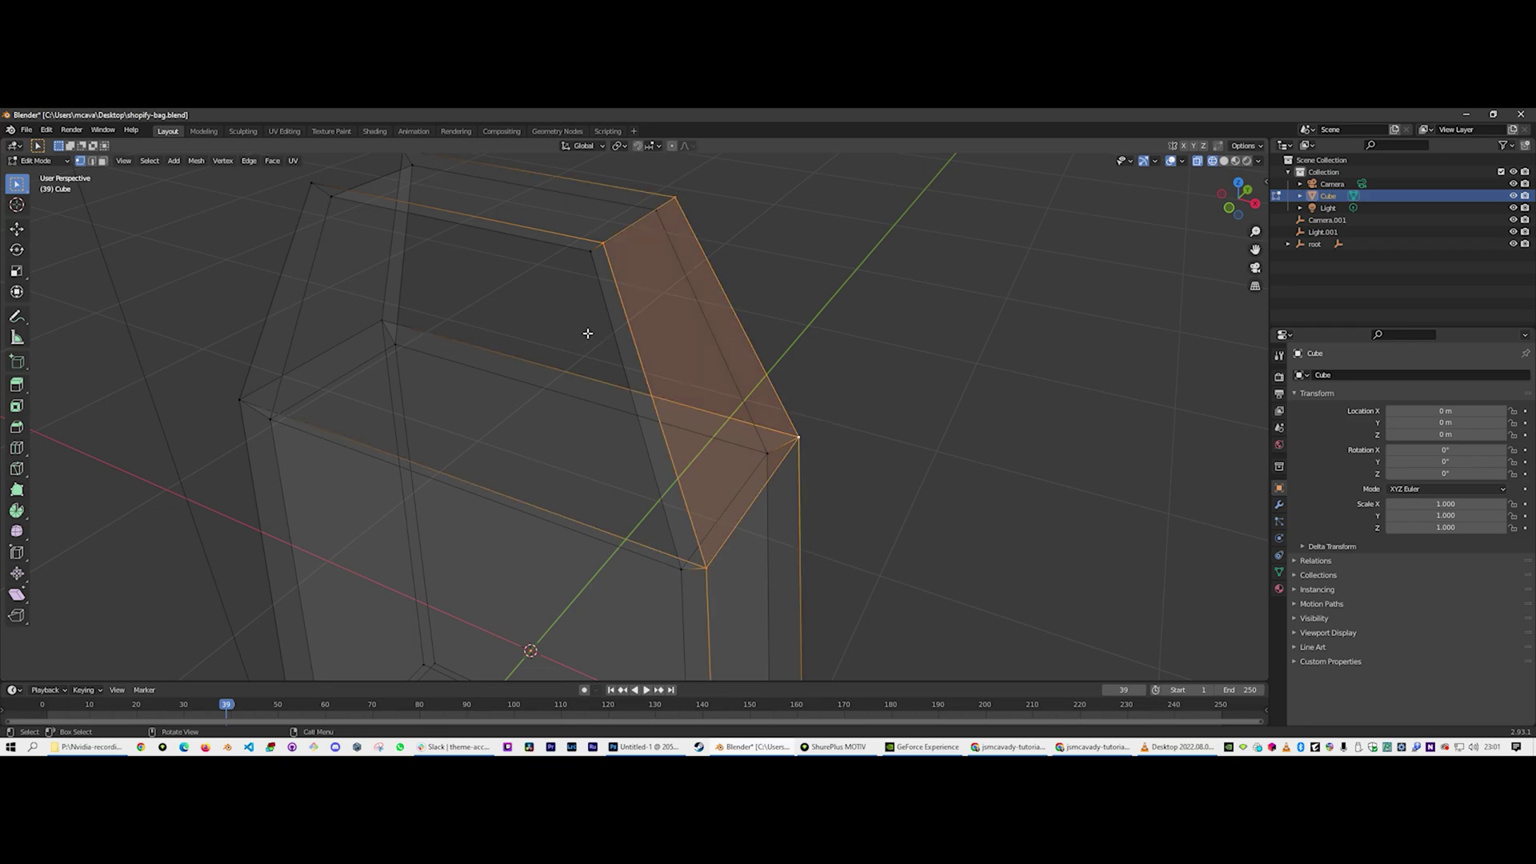
middle_drag(567, 294, 769, 274)
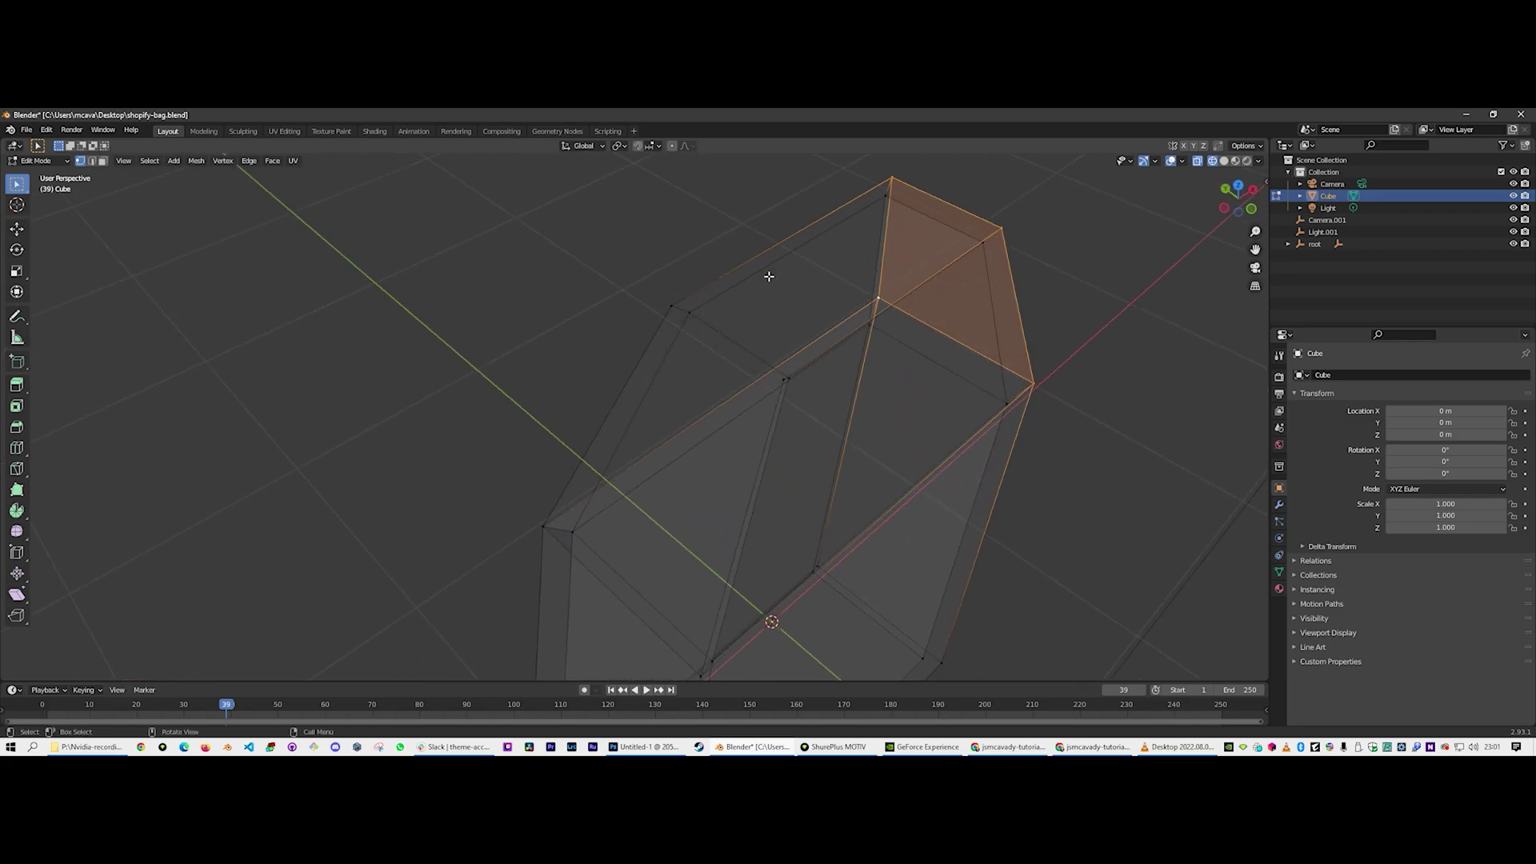
key(ctrl+z)
Select the handle's top, right and lower-left vertices
click(894, 179)
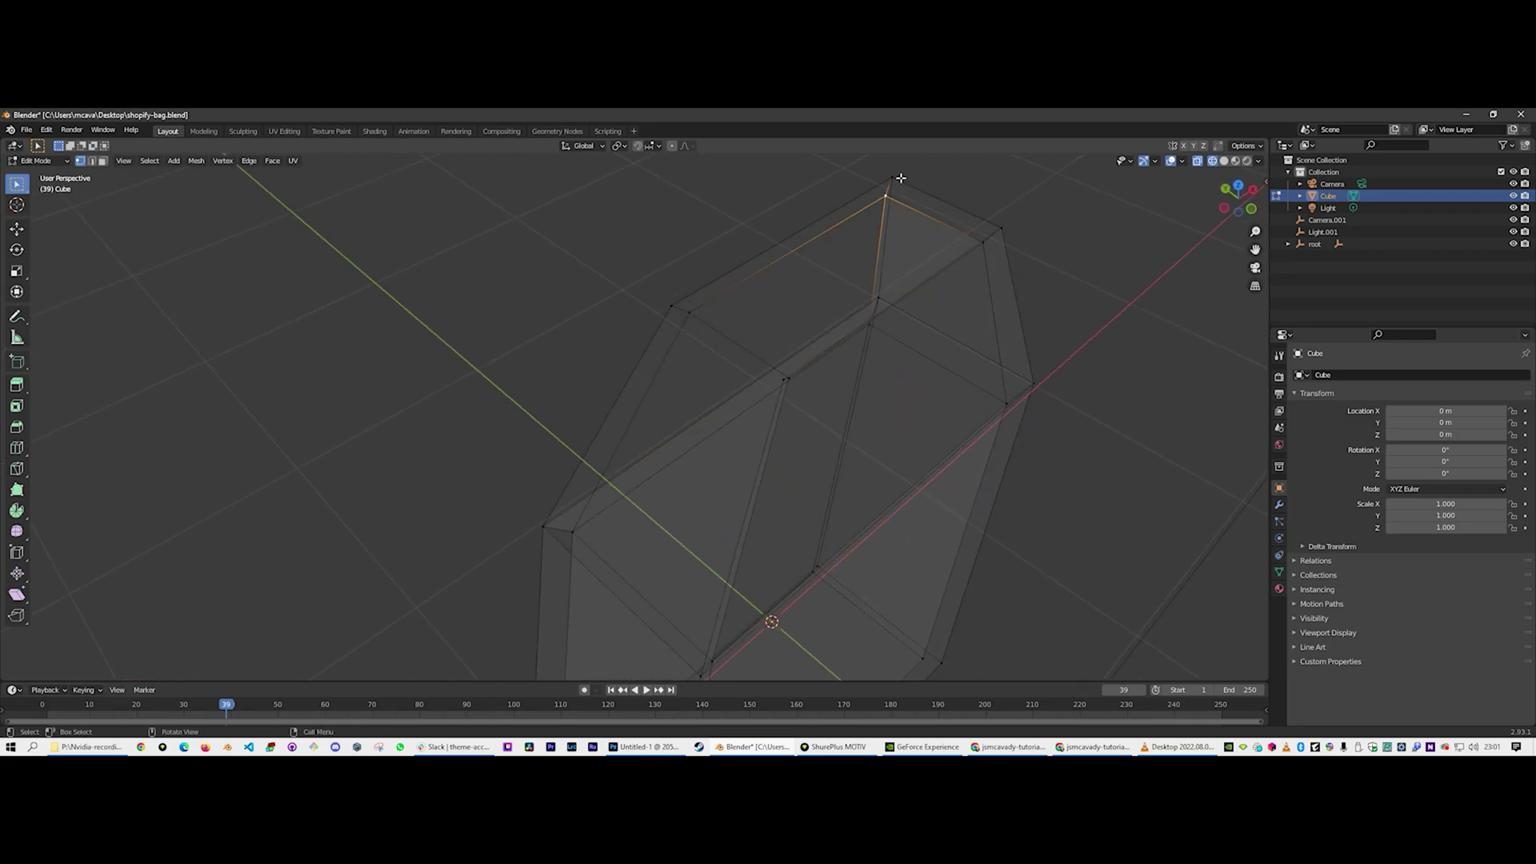
shift+click(1002, 227)
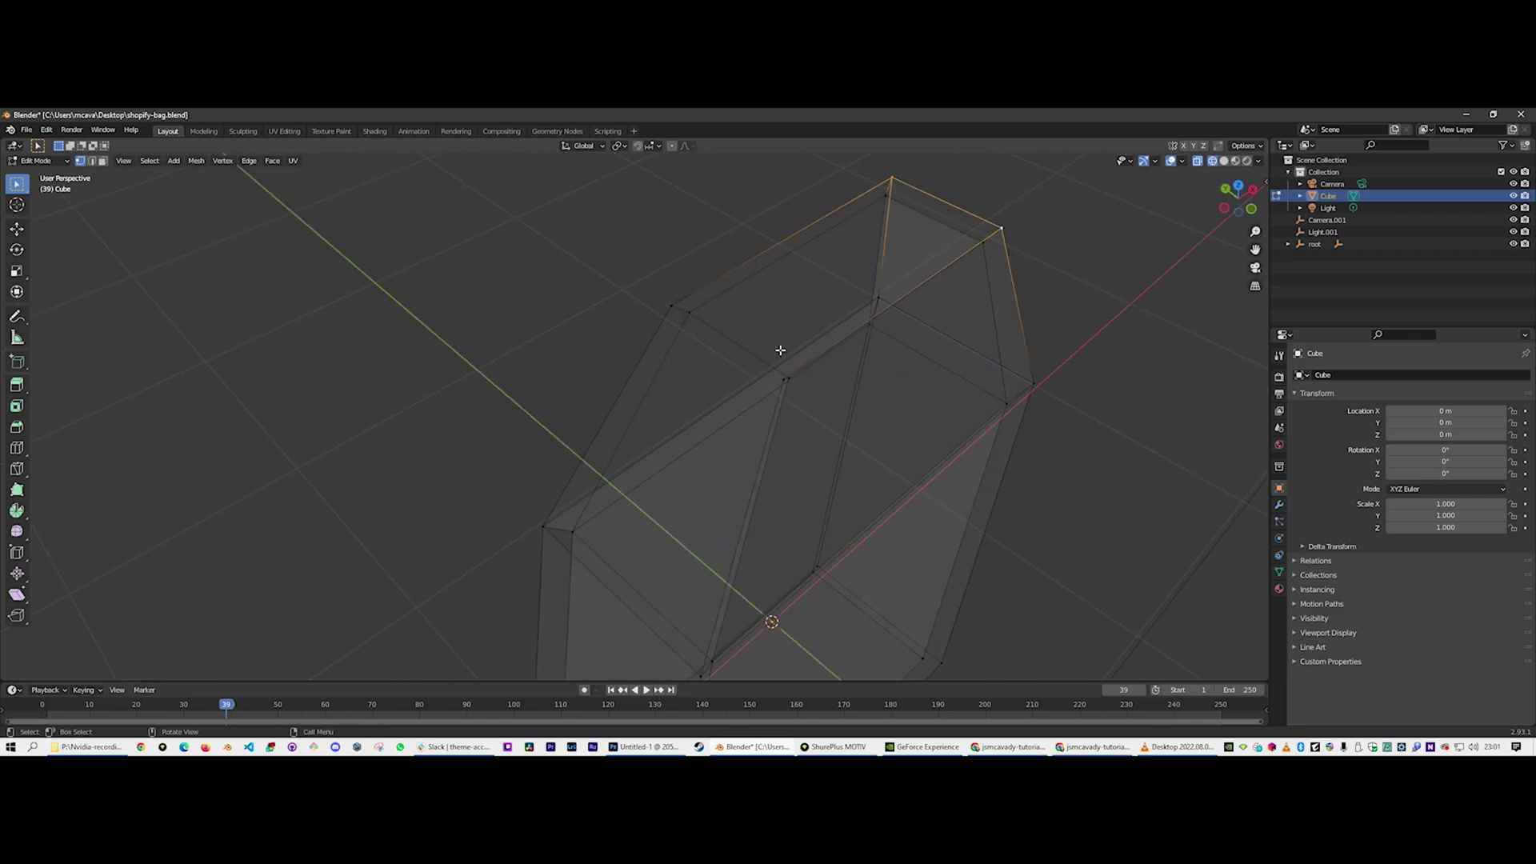
middle_drag(782, 350, 672, 323)
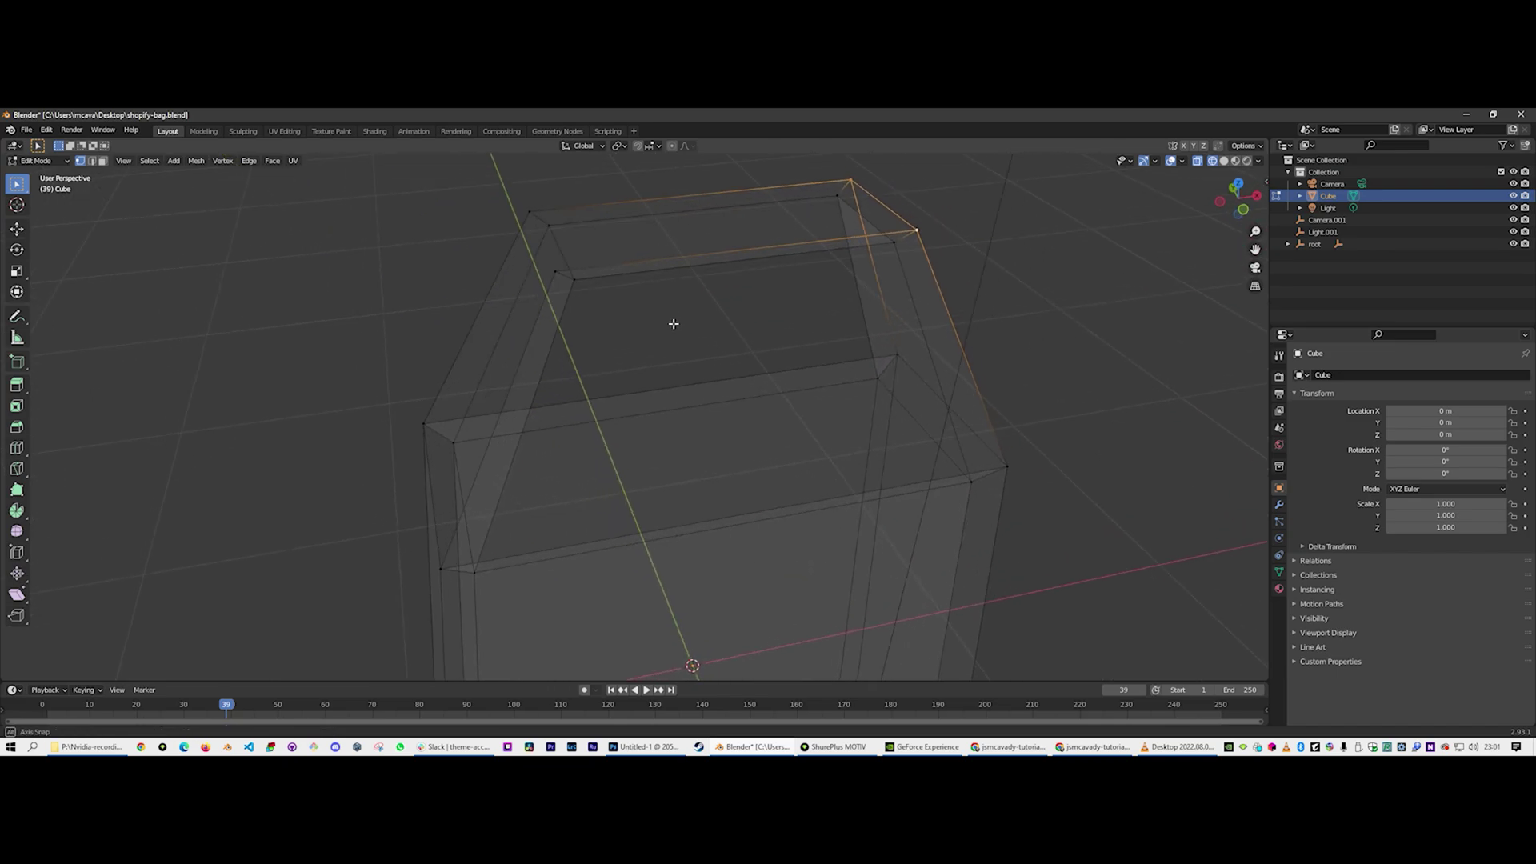
shift+click(529, 212)
shift+click(555, 273)
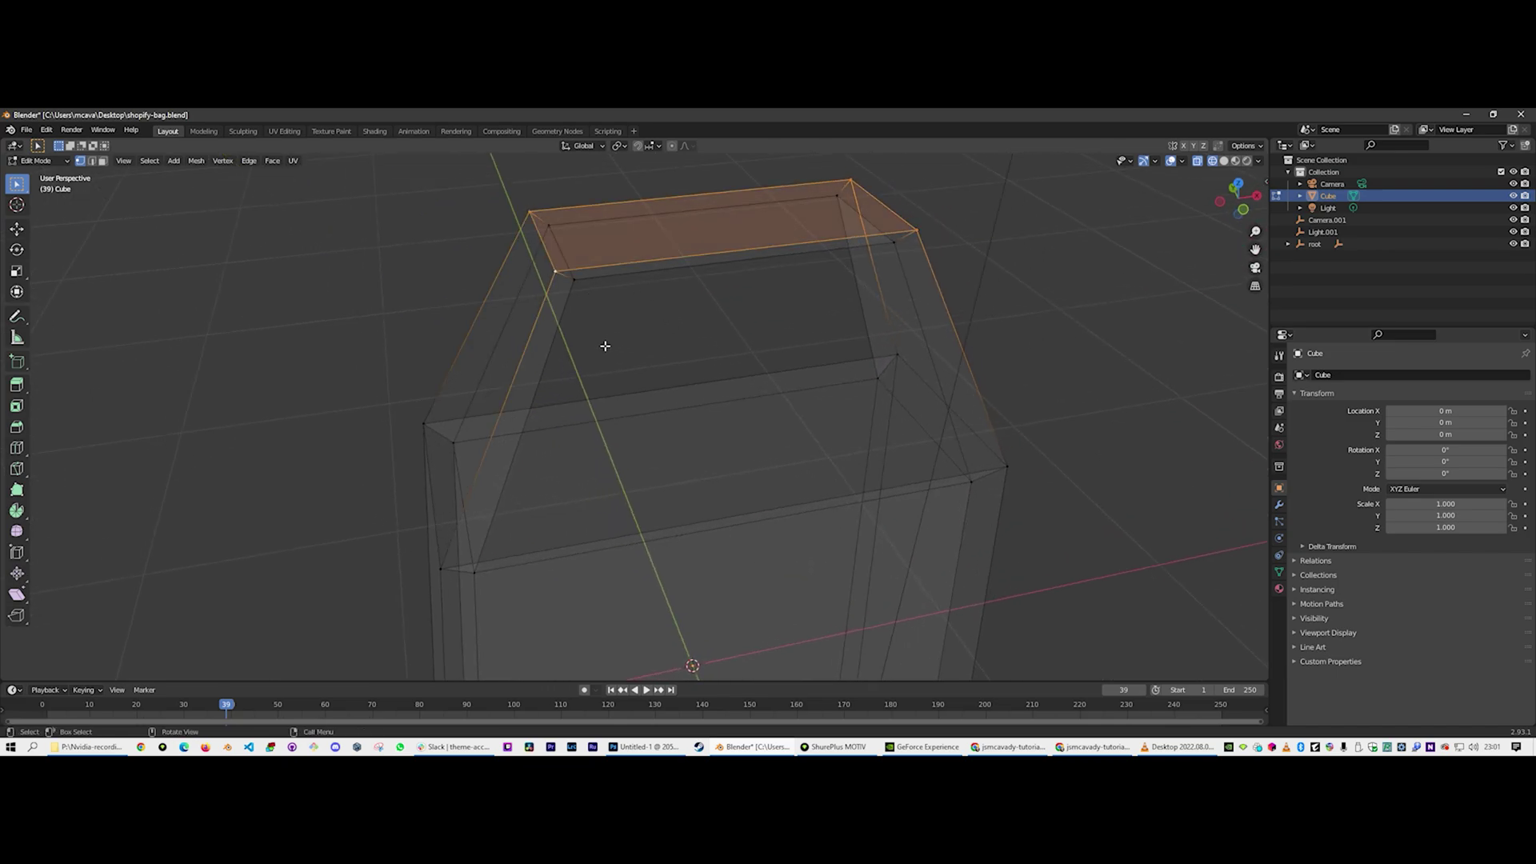
click(555, 273)
shift+click(529, 212)
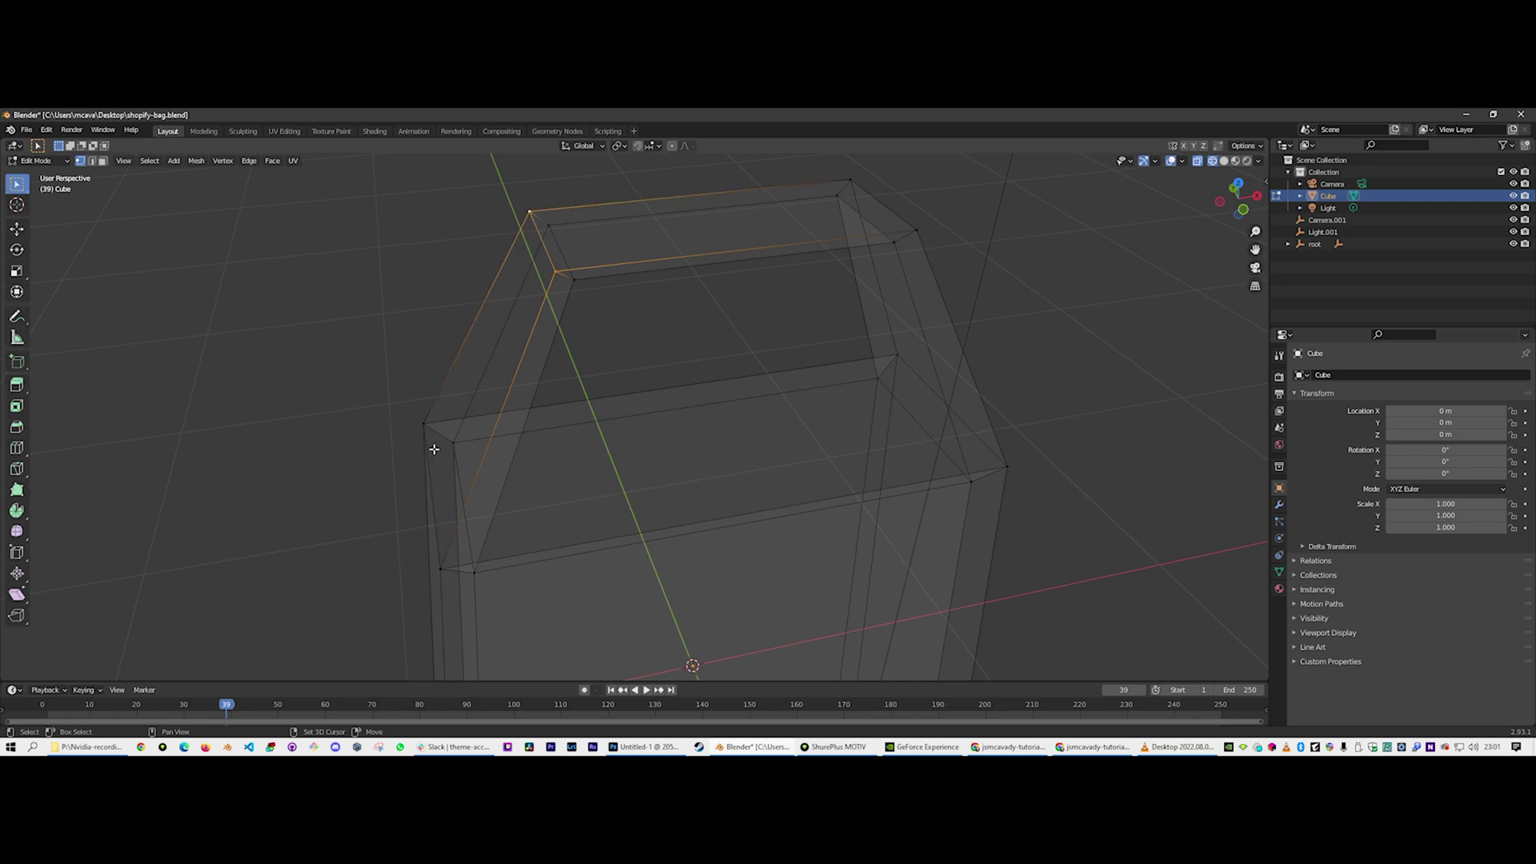
shift+click(428, 424)
shift+click(441, 569)
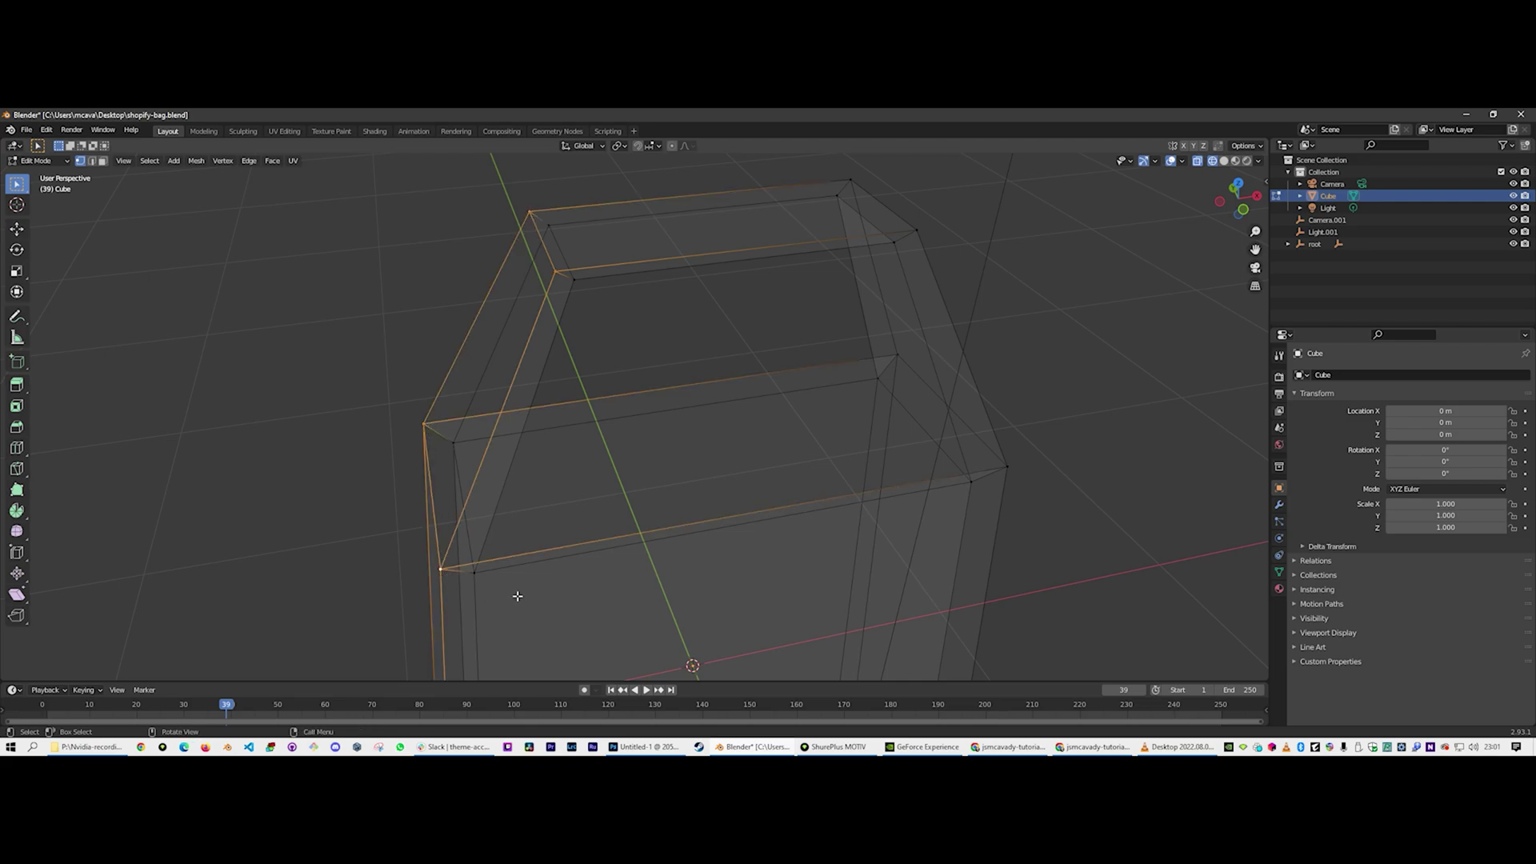
Switch the viewport to solid shading and orbit around the bag
key(z)
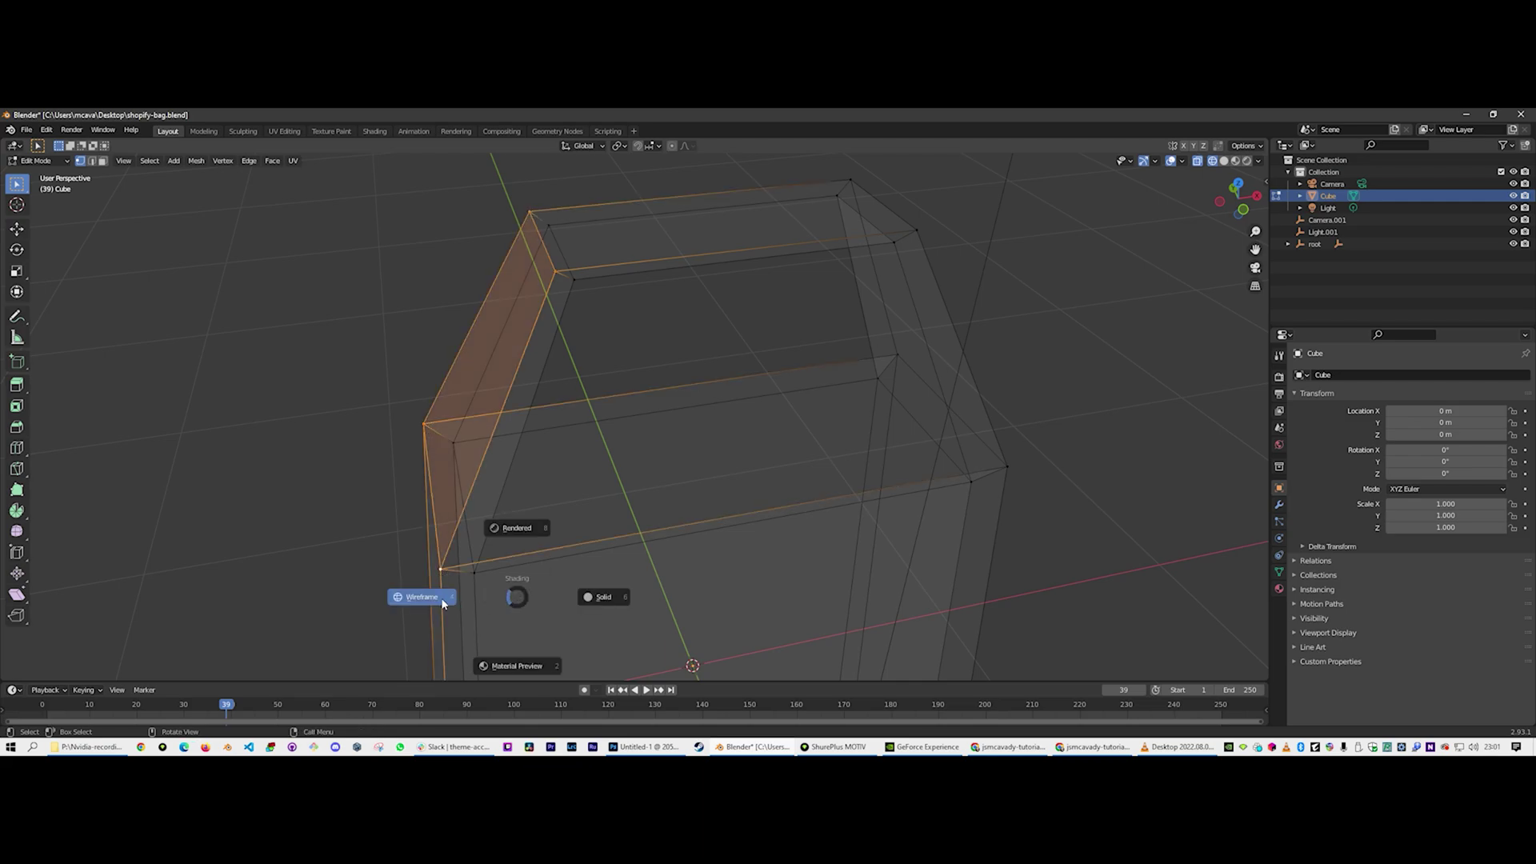
click(604, 597)
middle_drag(825, 426, 791, 452)
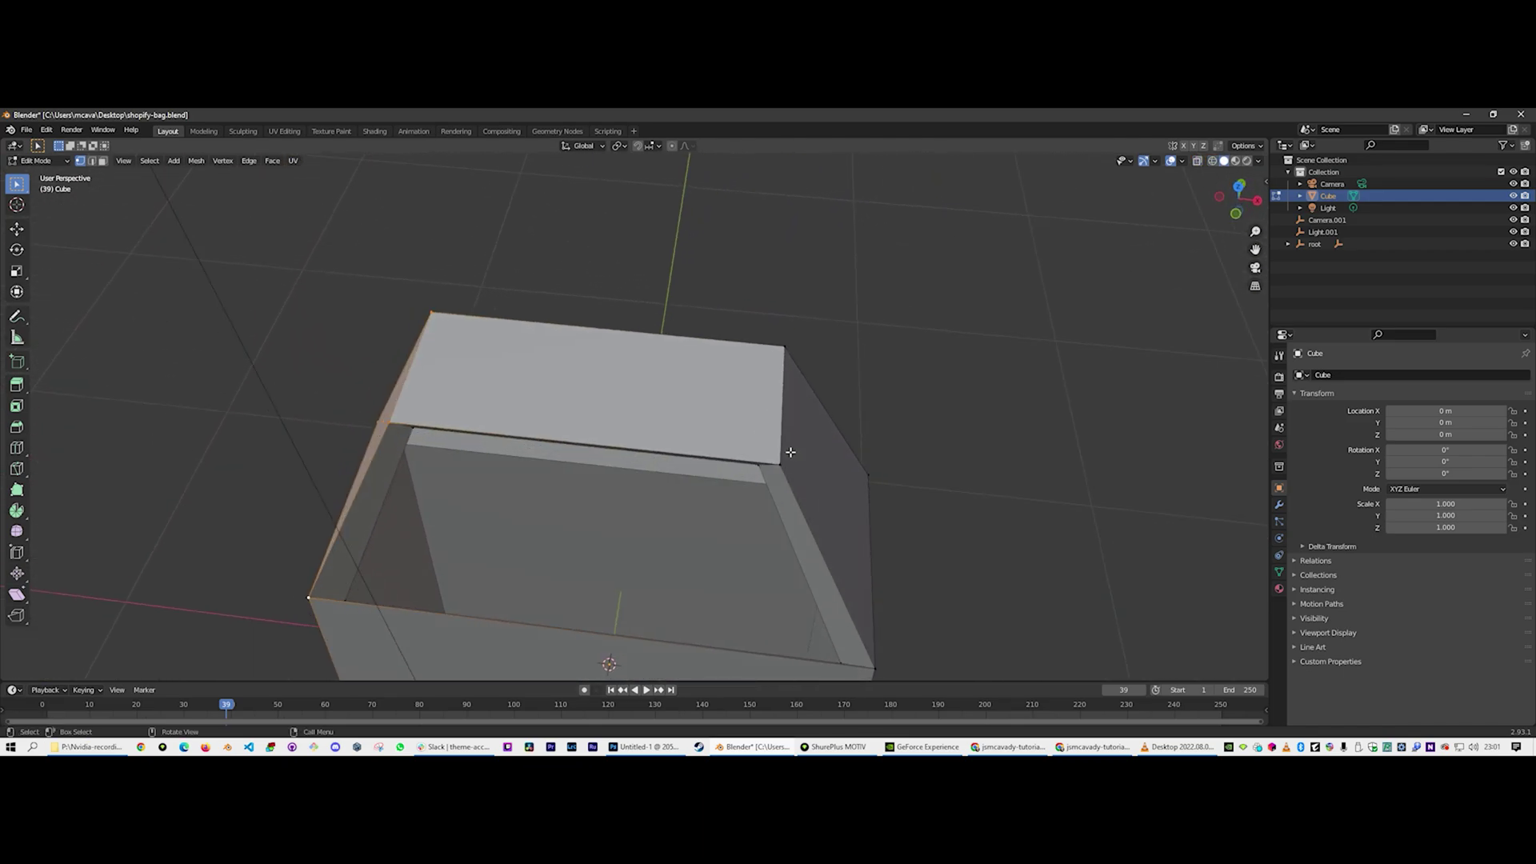
Check the bag from the front and top views in Object Mode, ending on the front view
key(KP_1)
key(KP_7)
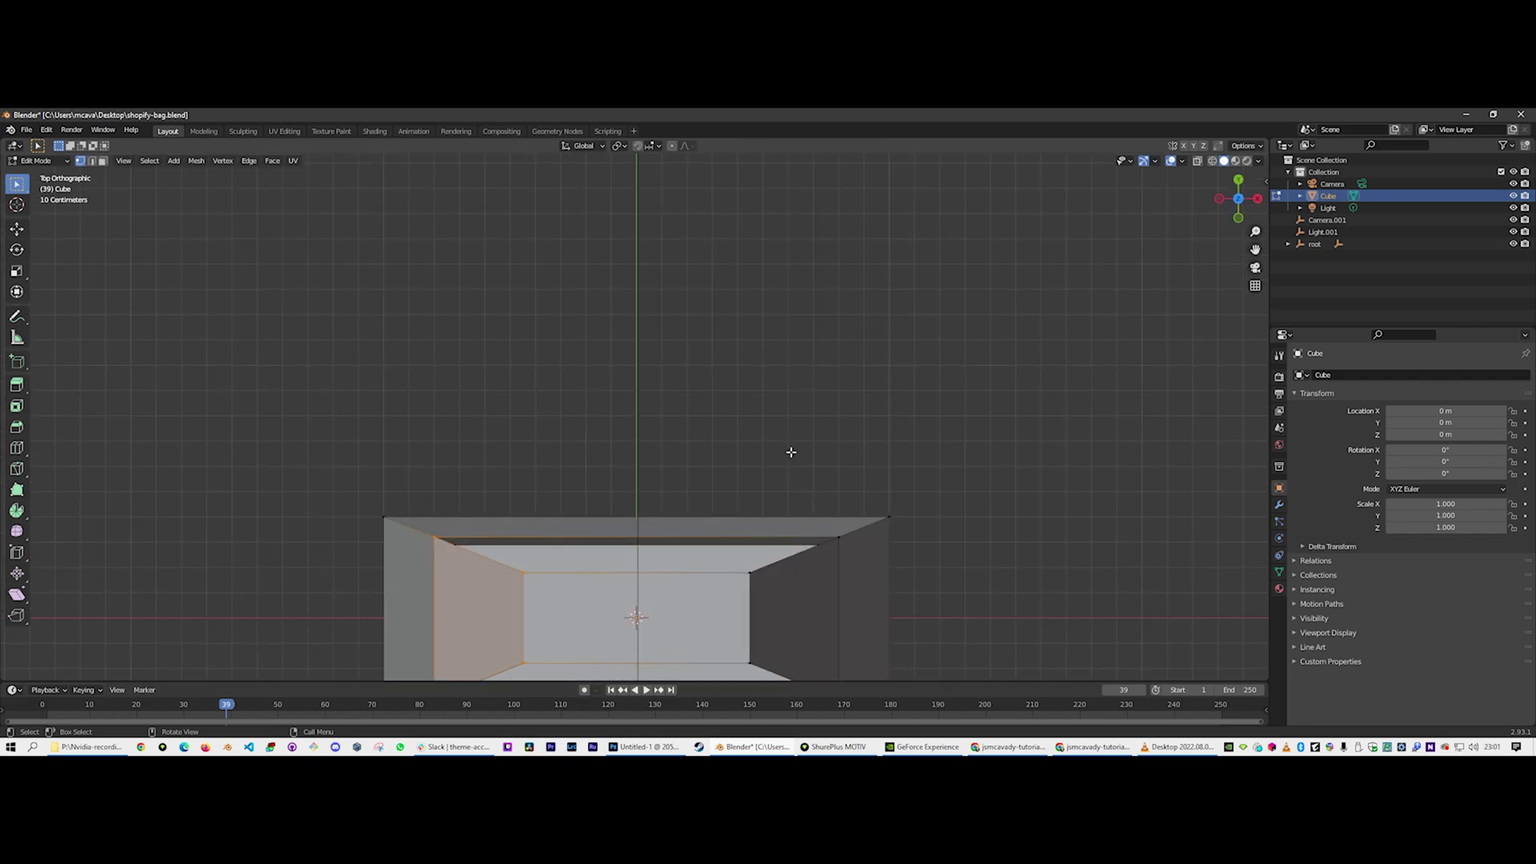
scroll(790, 452, down, 3)
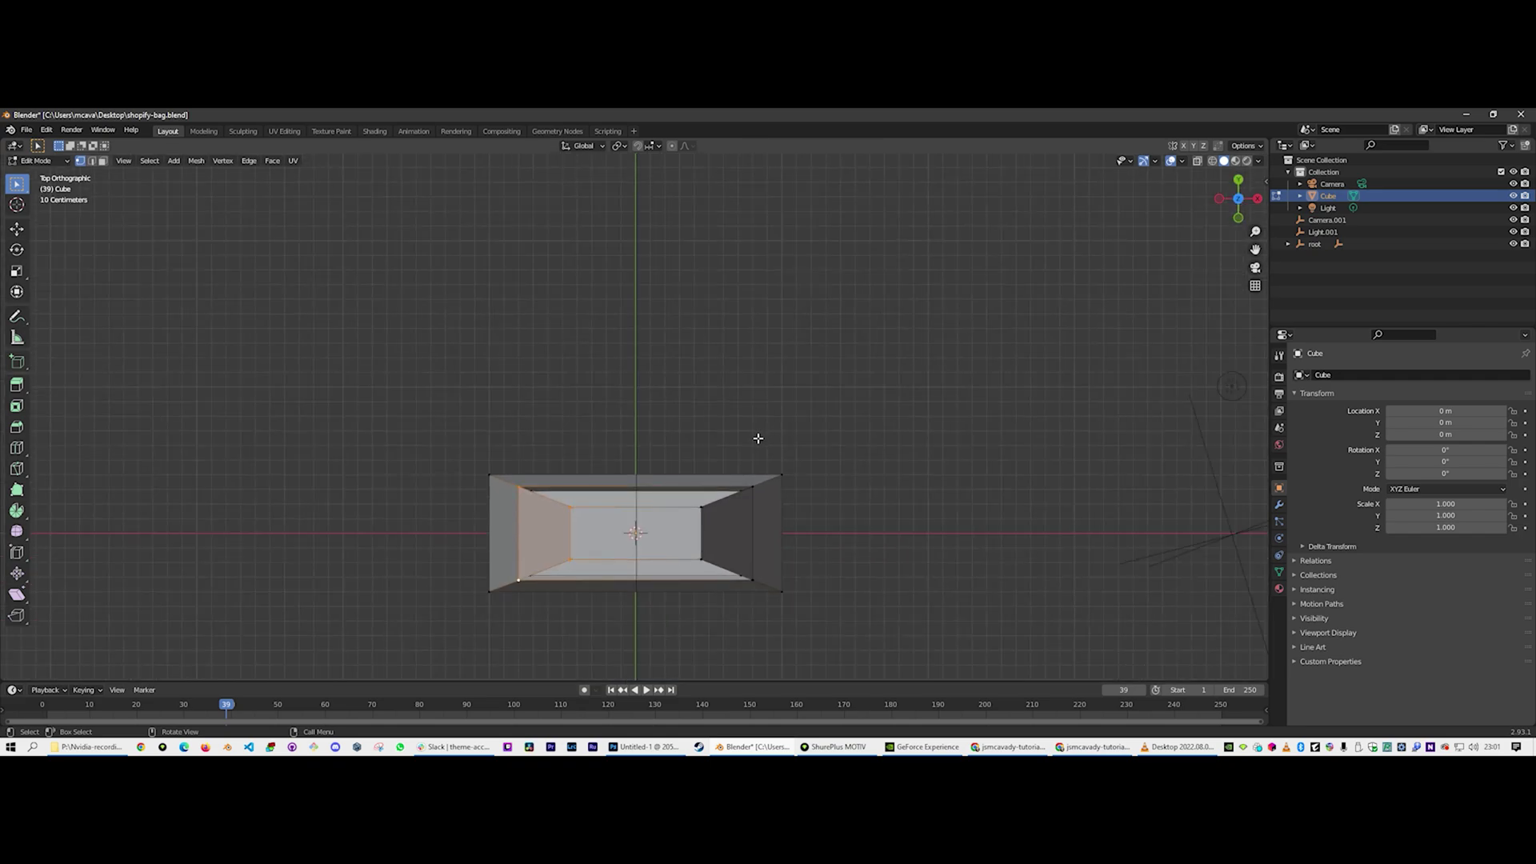
key(KP_1)
scroll(759, 439, up, 2)
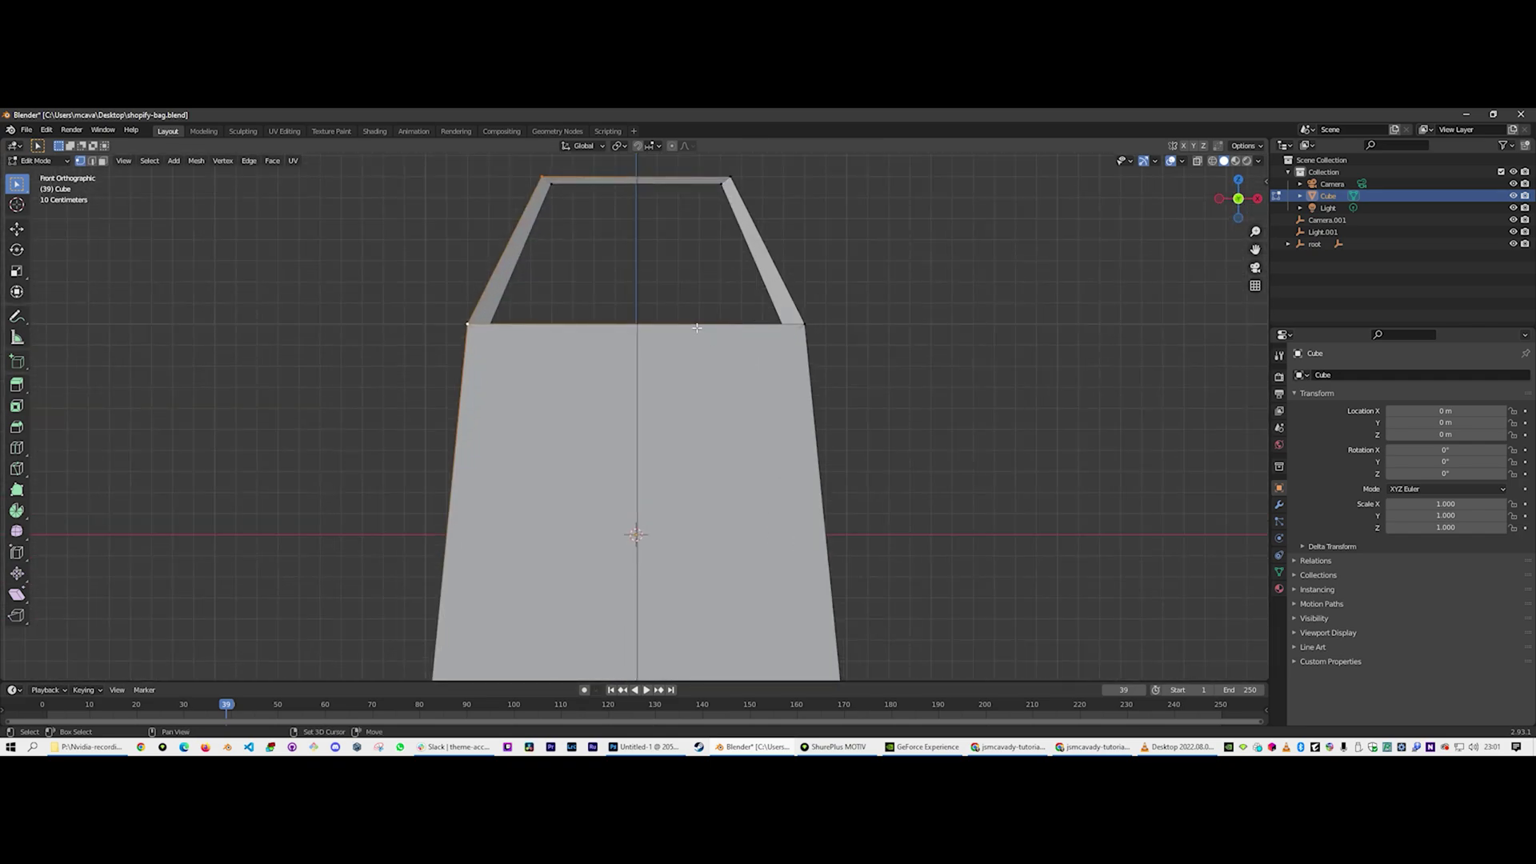
shift+middle_drag(703, 337, 720, 462)
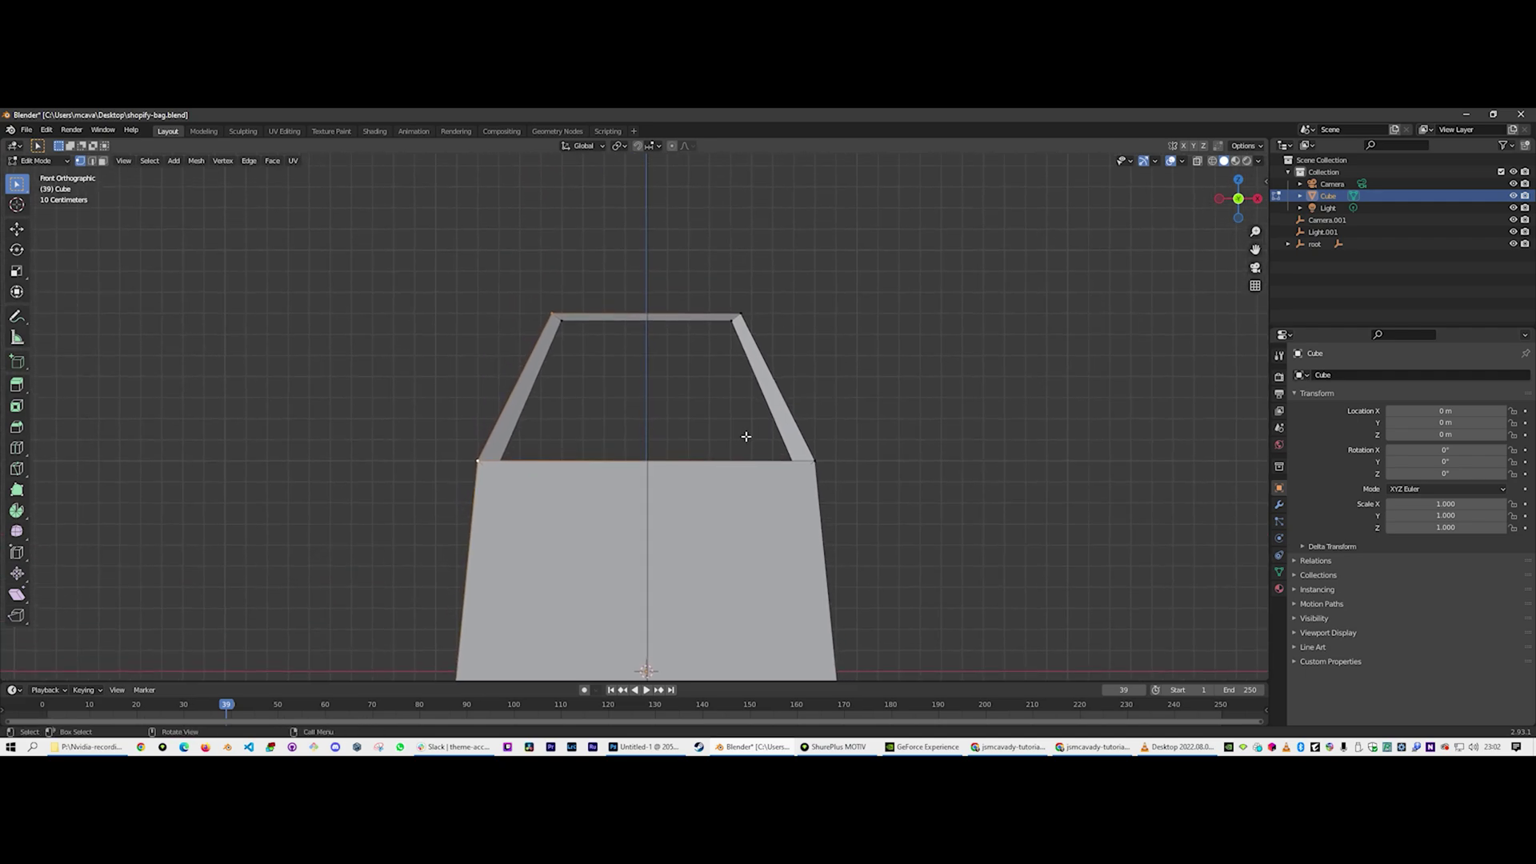
key(Tab)
middle_drag(836, 414, 799, 446)
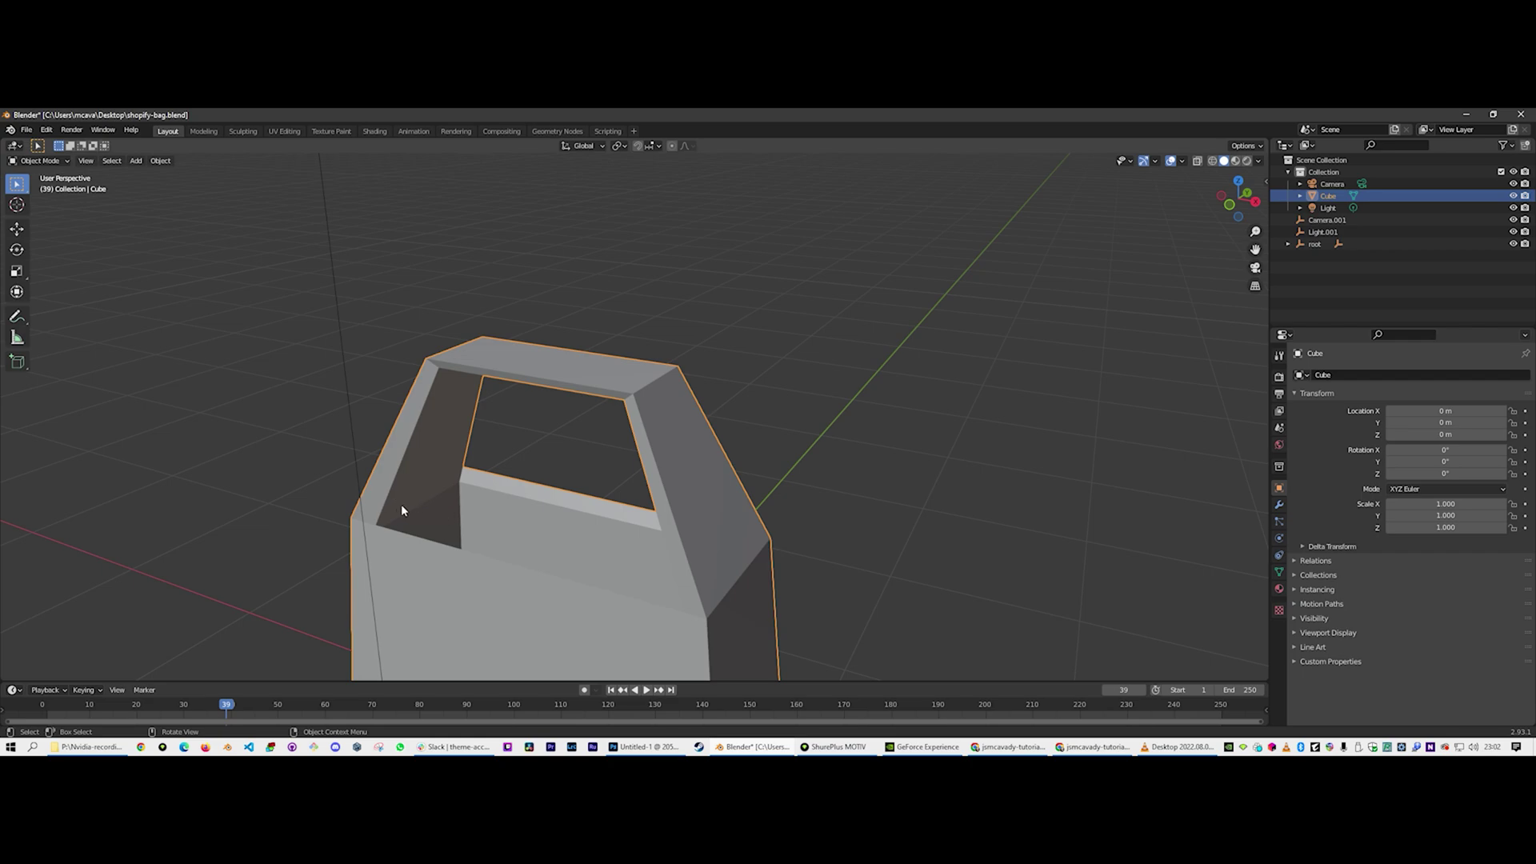
scroll(605, 504, down, 1)
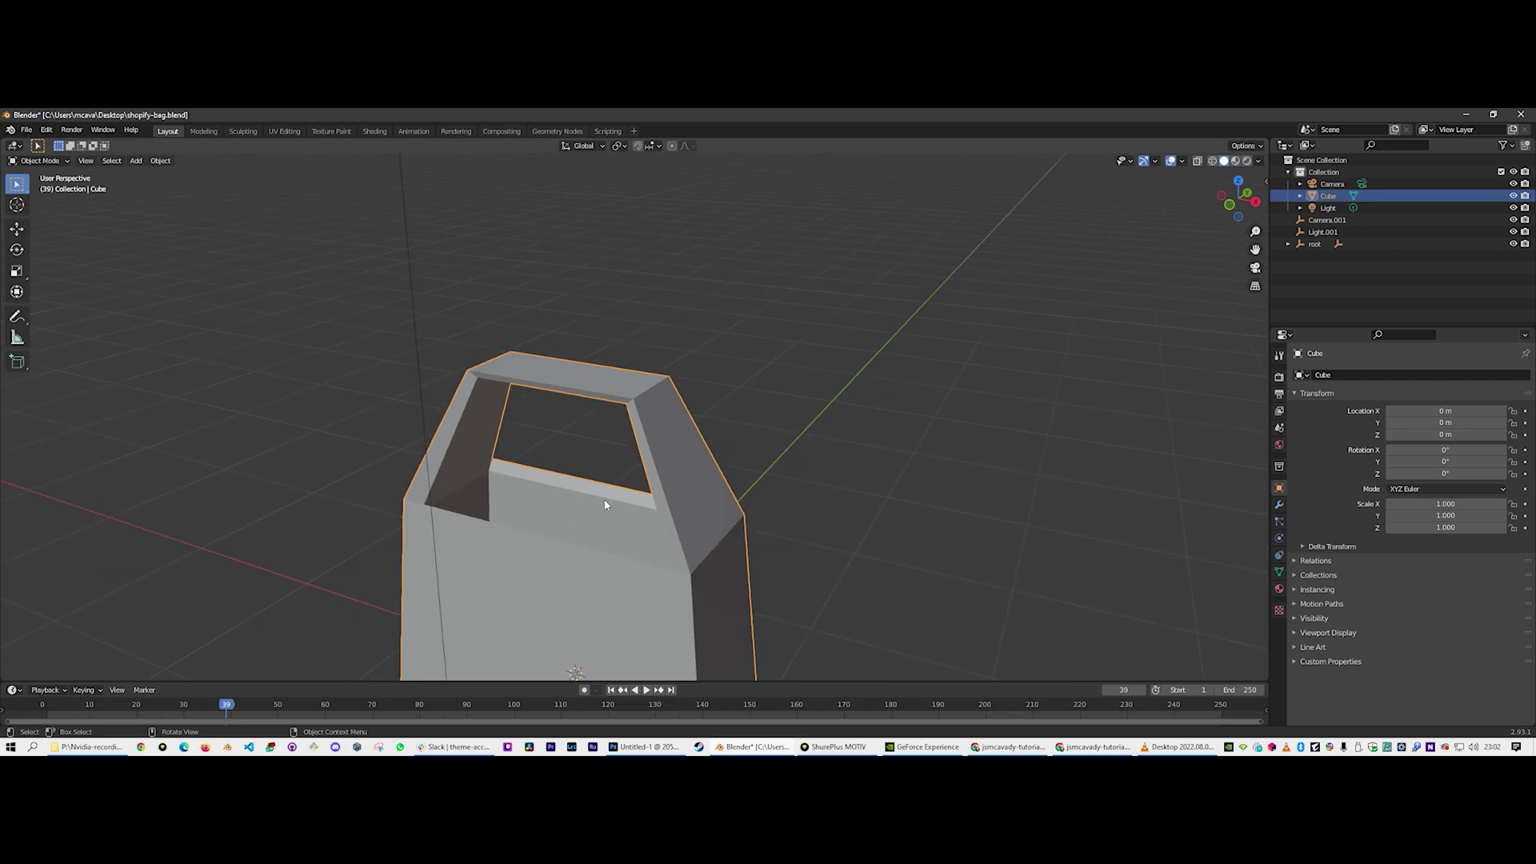
middle_drag(657, 553, 650, 406)
key(KP_1)
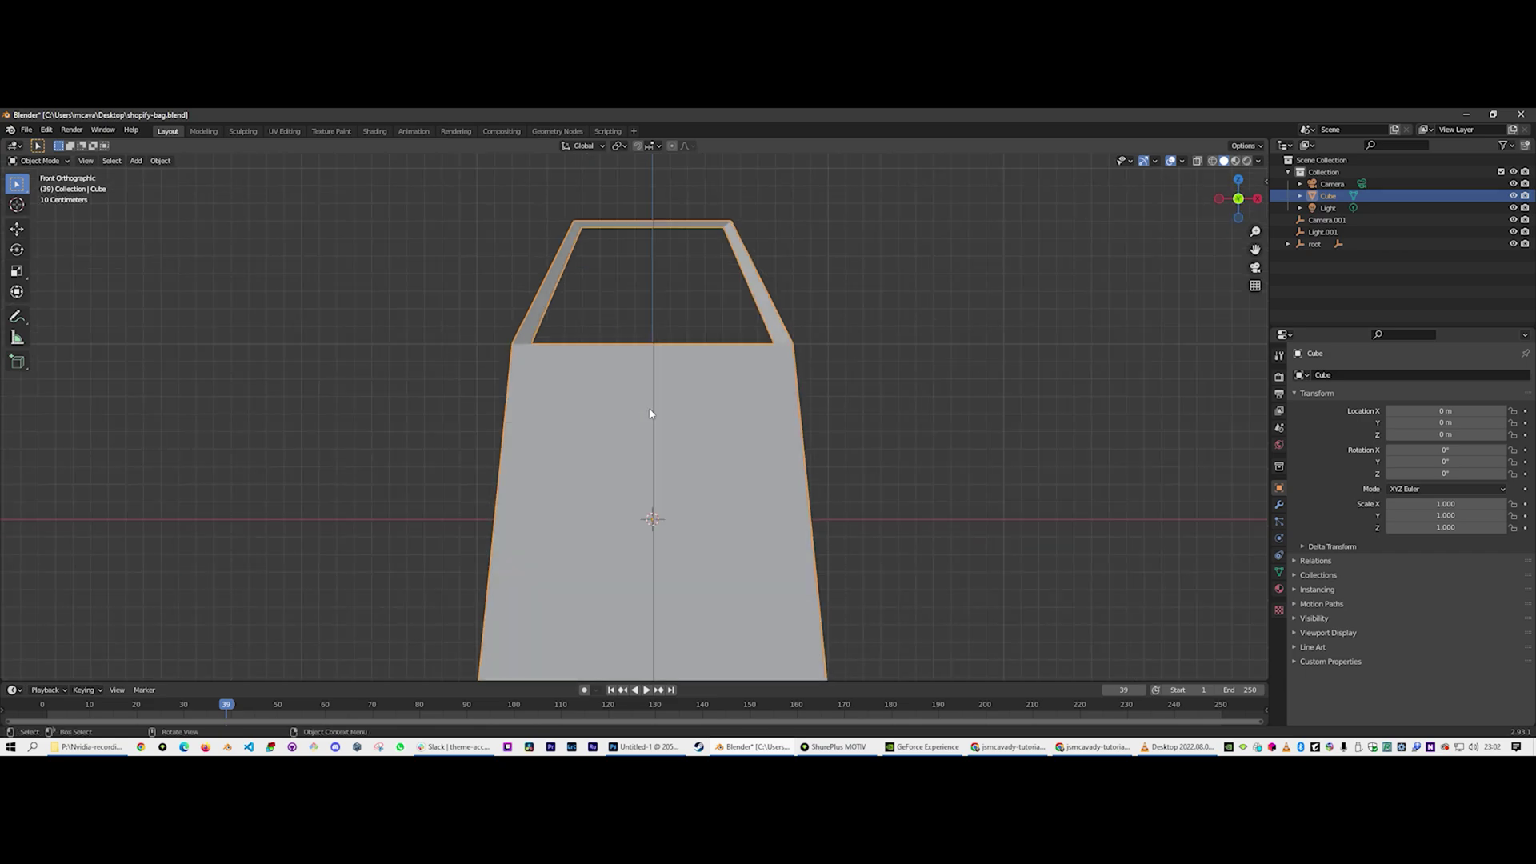
Back in Edit Mode, switch to wireframe shading and zoom in on the handle's top bar
key(Tab)
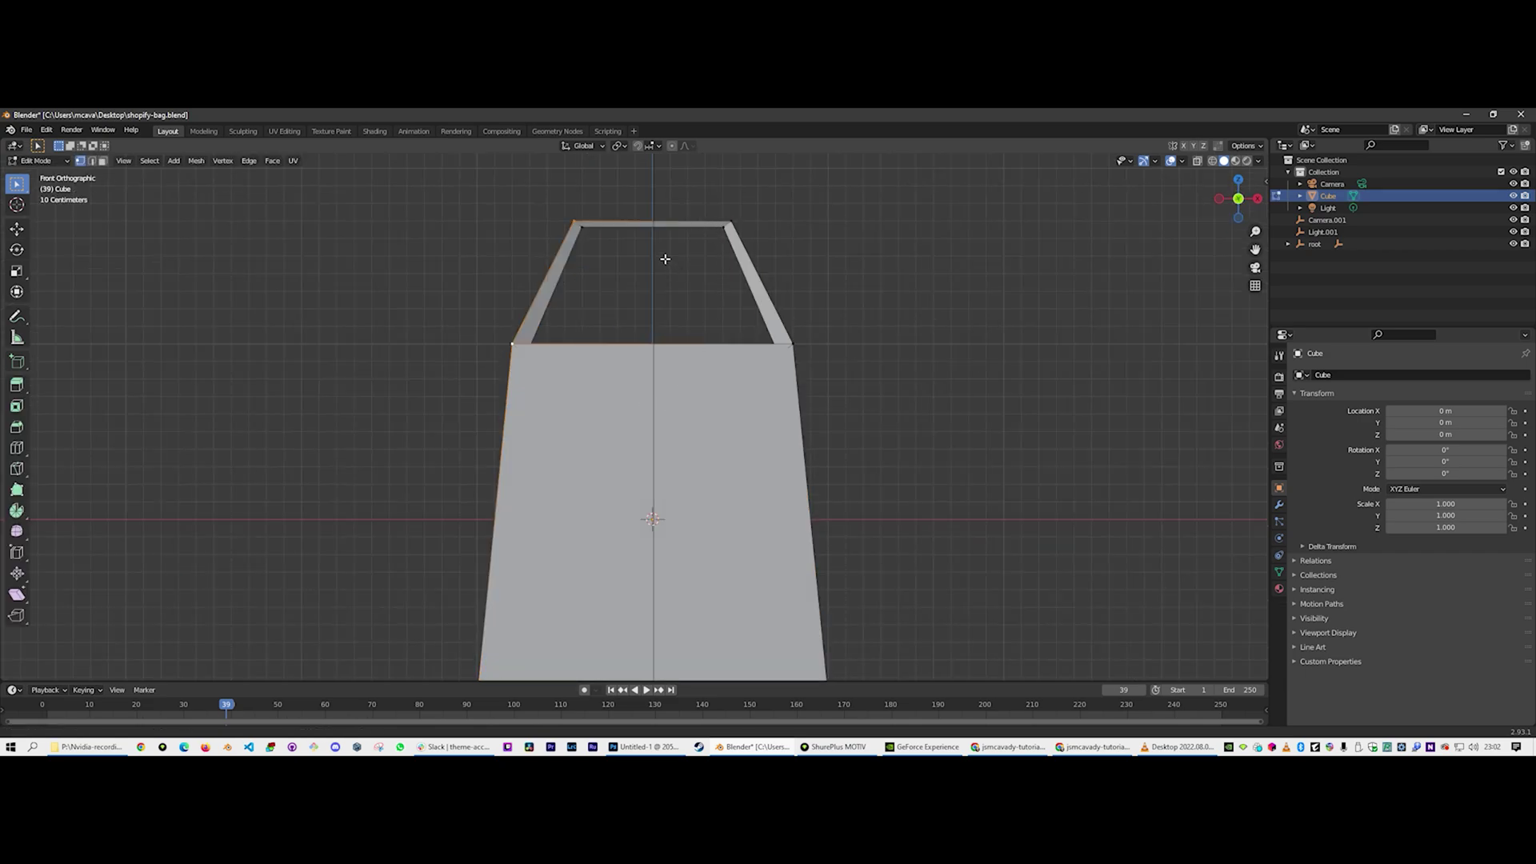
shift+middle_drag(666, 254, 667, 399)
key(z)
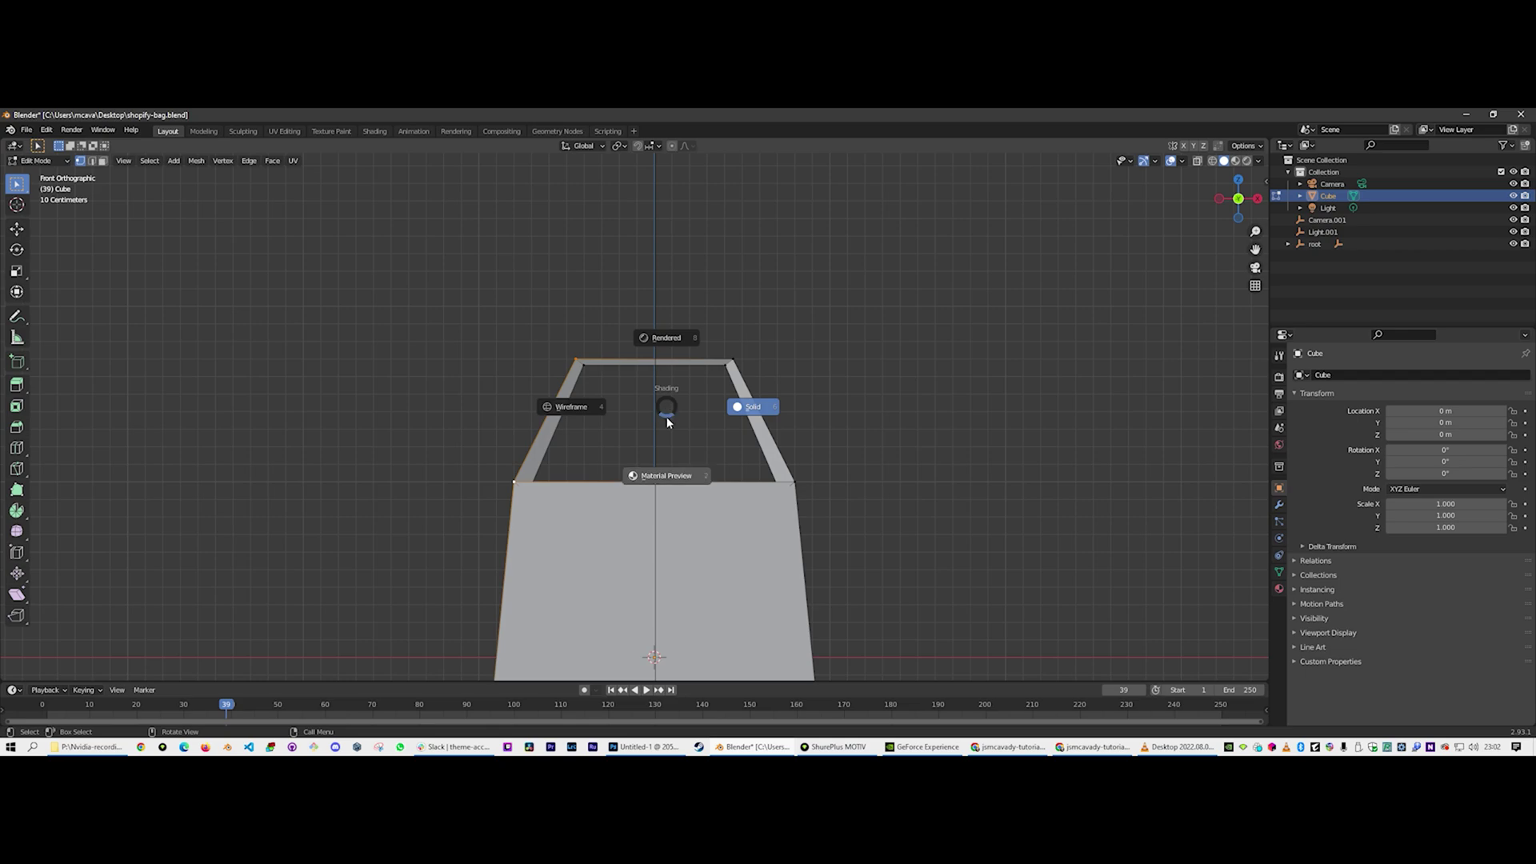
click(601, 407)
scroll(648, 398, up, 6)
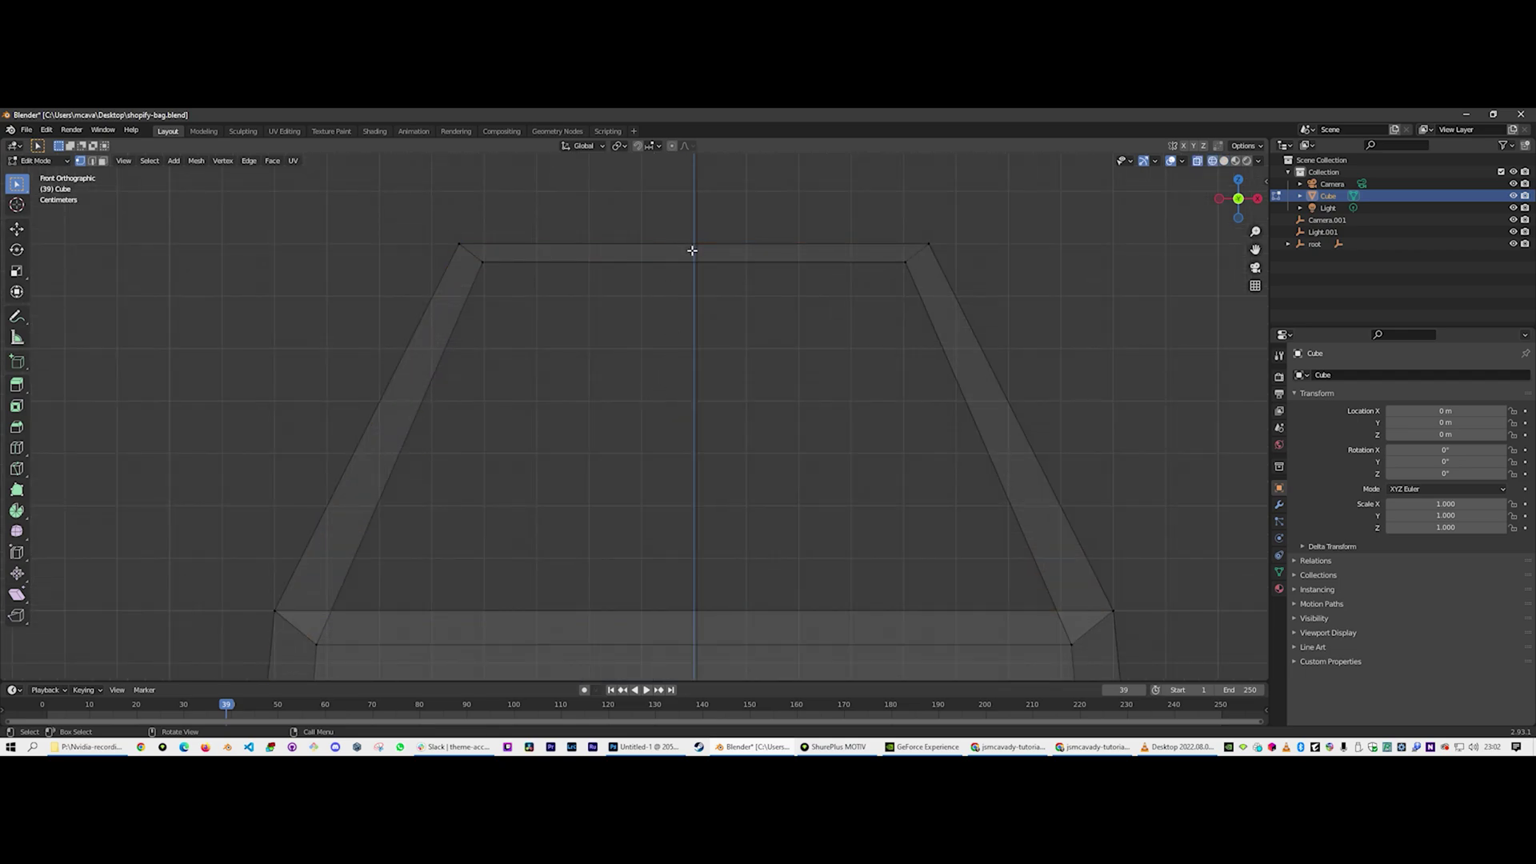
Add a Loop Cut and Slide edge loop across the middle of the handle's top bar
key(ctrl+r)
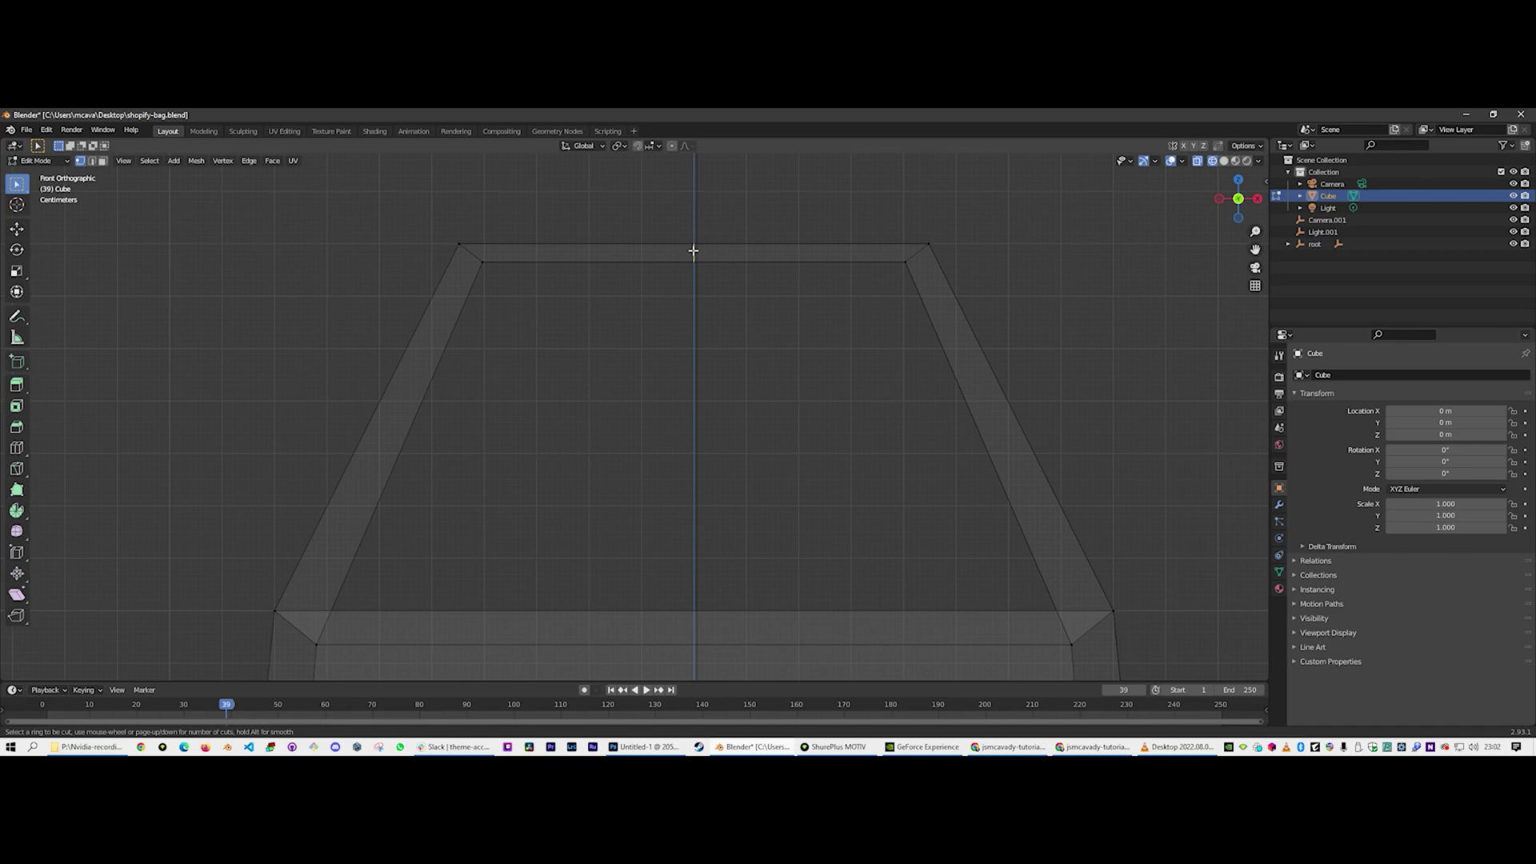
key(Escape)
middle_drag(735, 240, 732, 352)
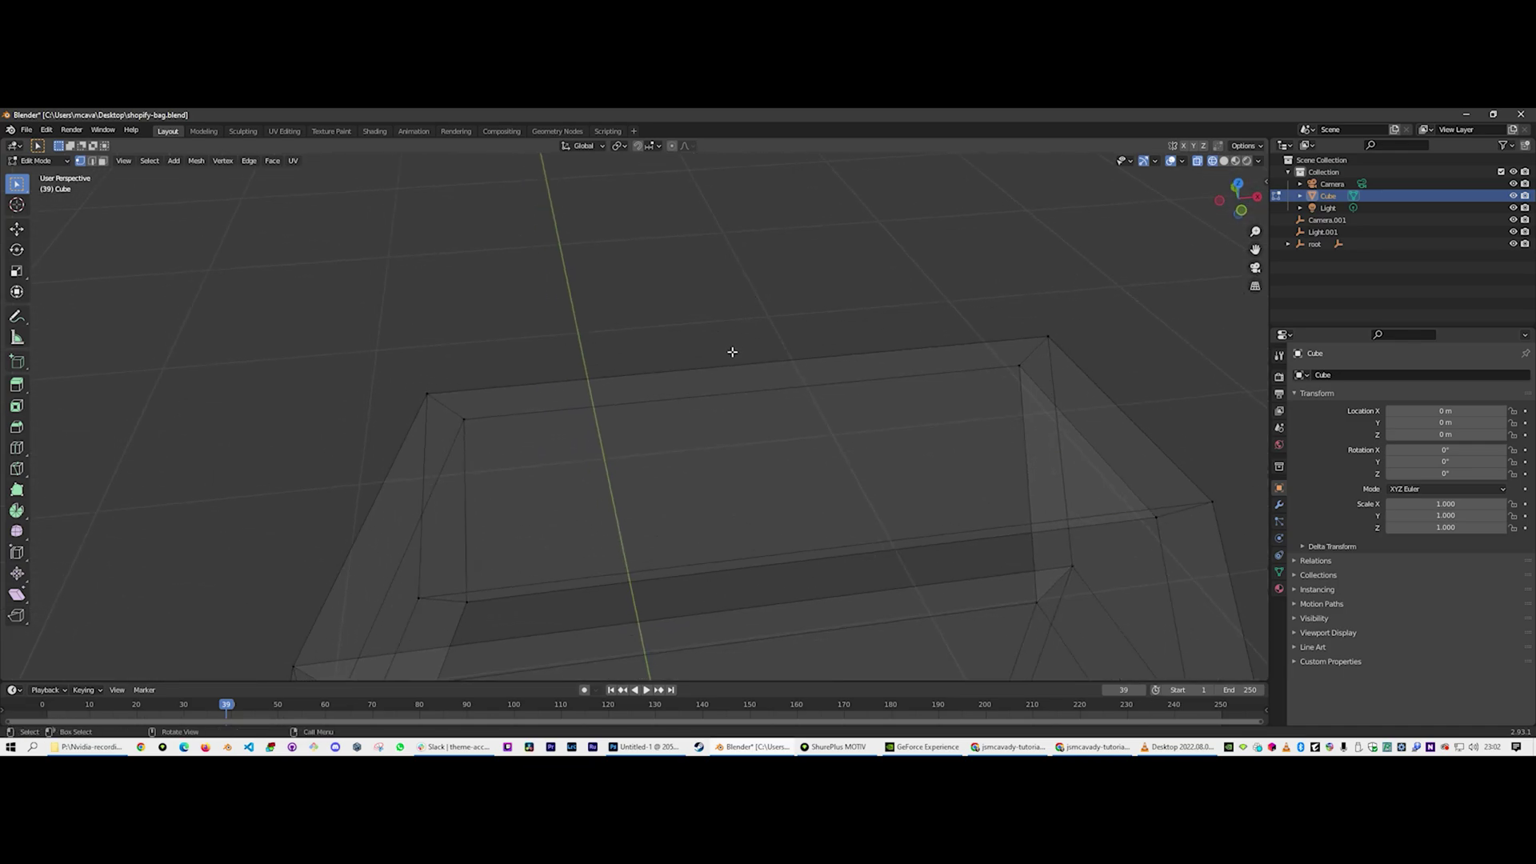
scroll(732, 352, down, 3)
key(ctrl+r)
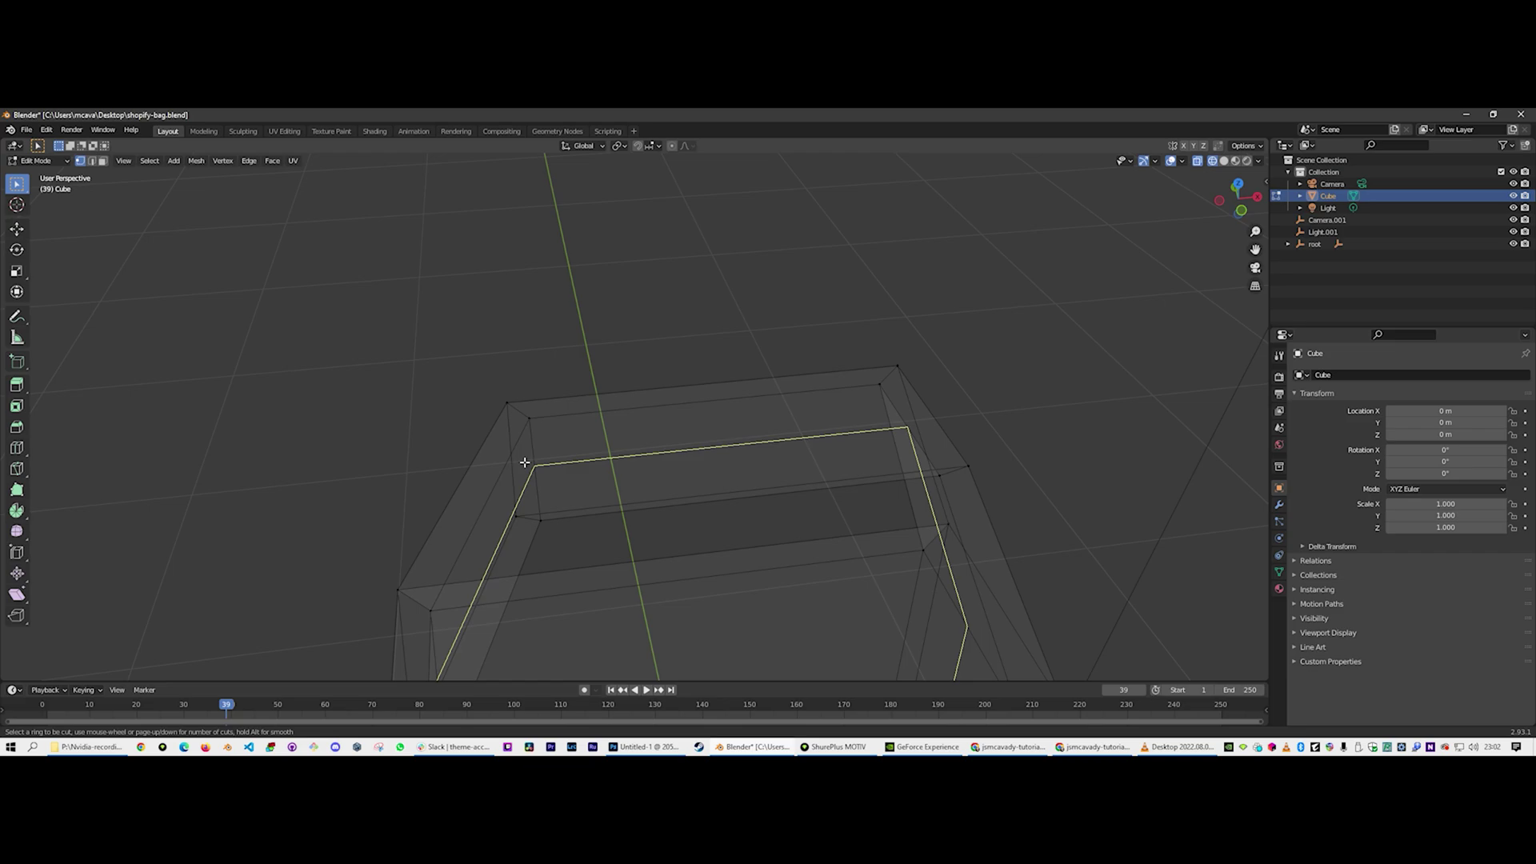
click(676, 399)
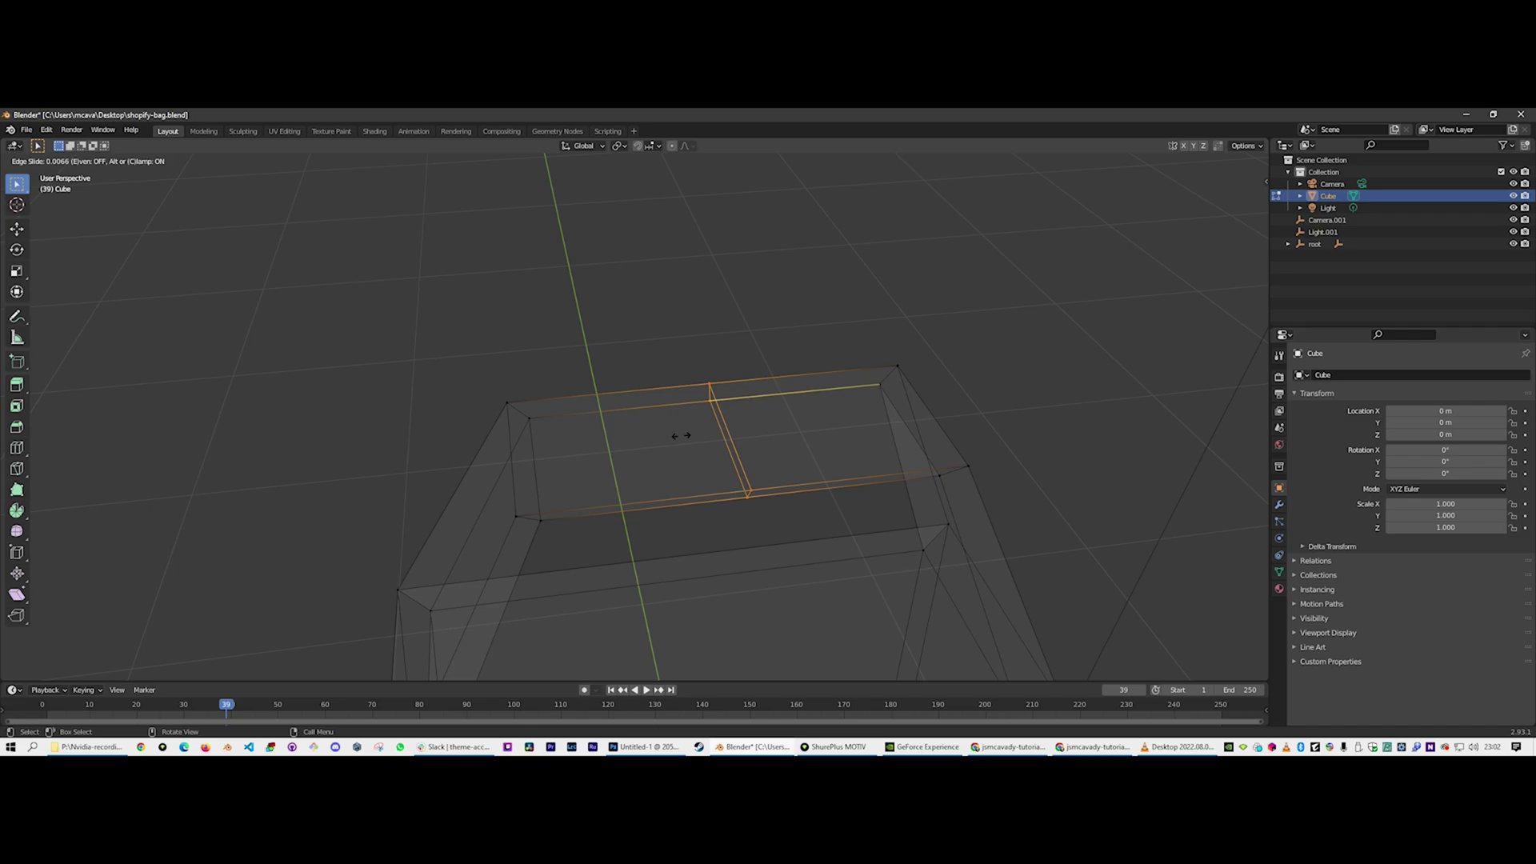
click(681, 435)
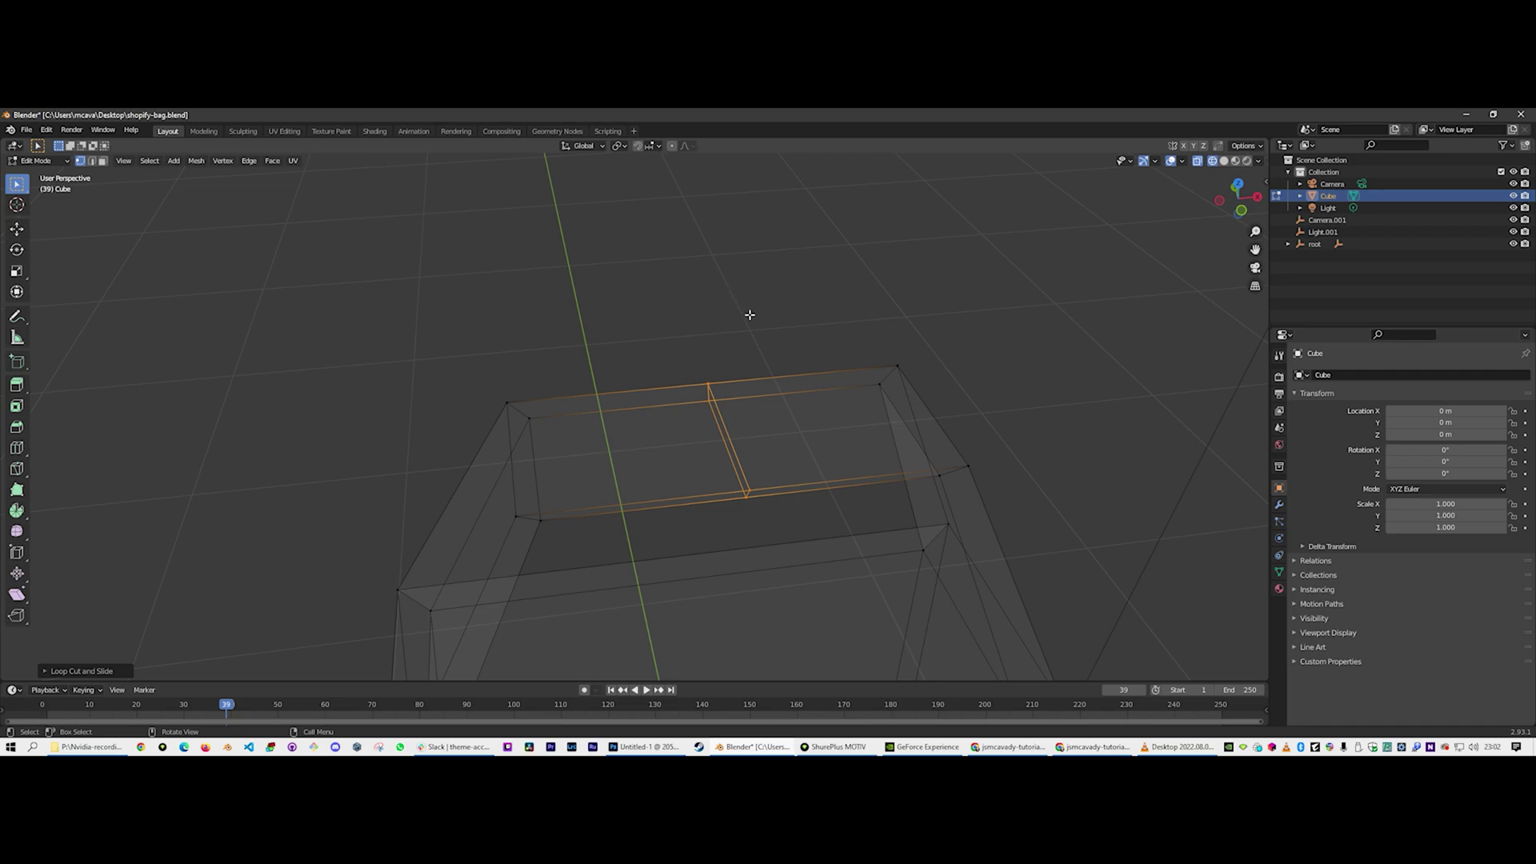
Scale down the new edge loop, raise it 0.2 m into a peak, and exit Edit Mode
scroll(720, 307, down, 1)
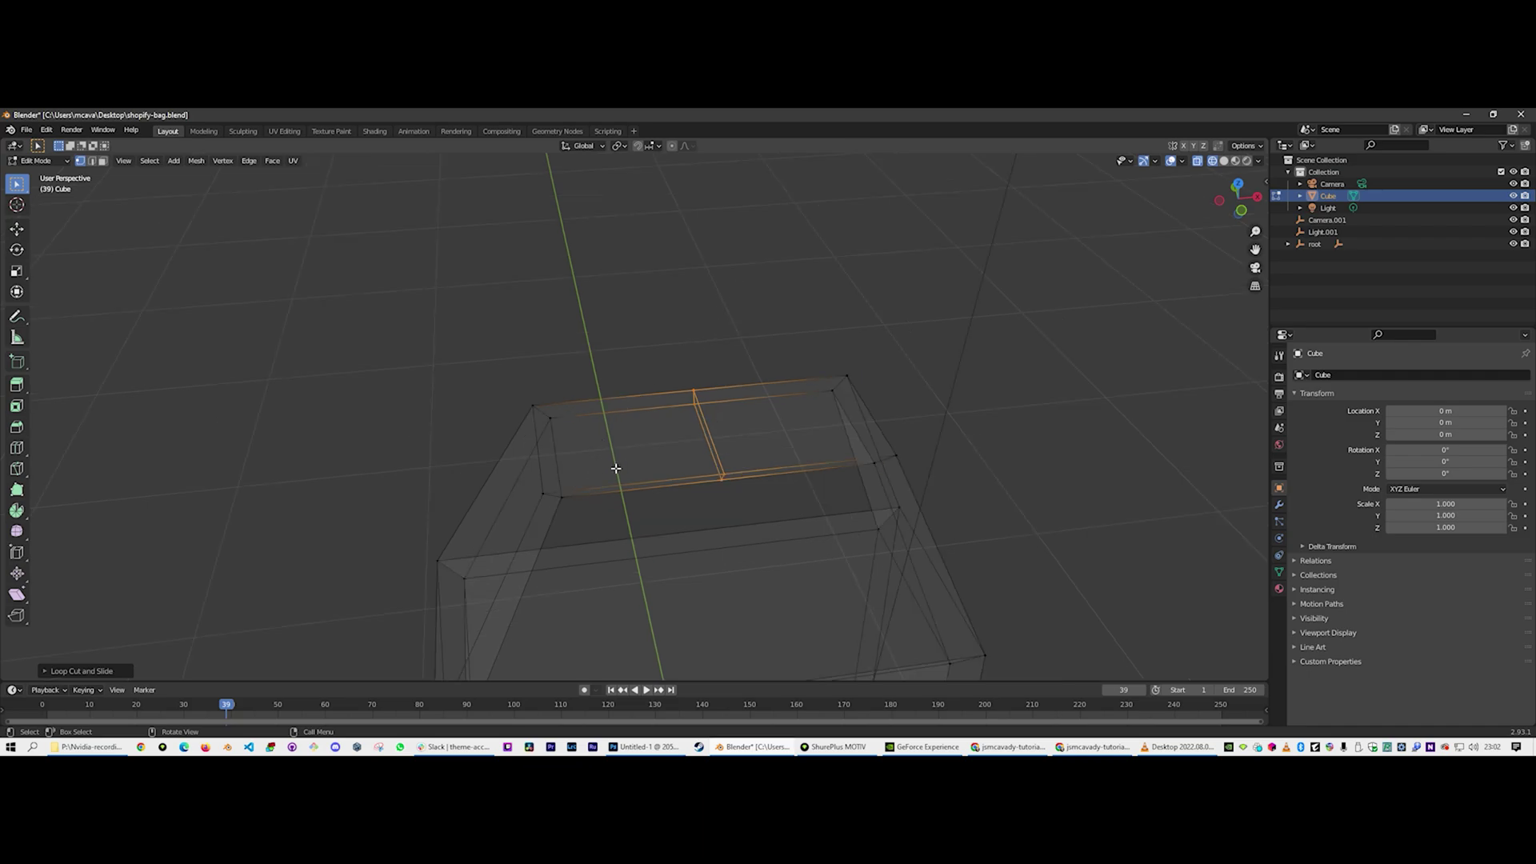
key(s)
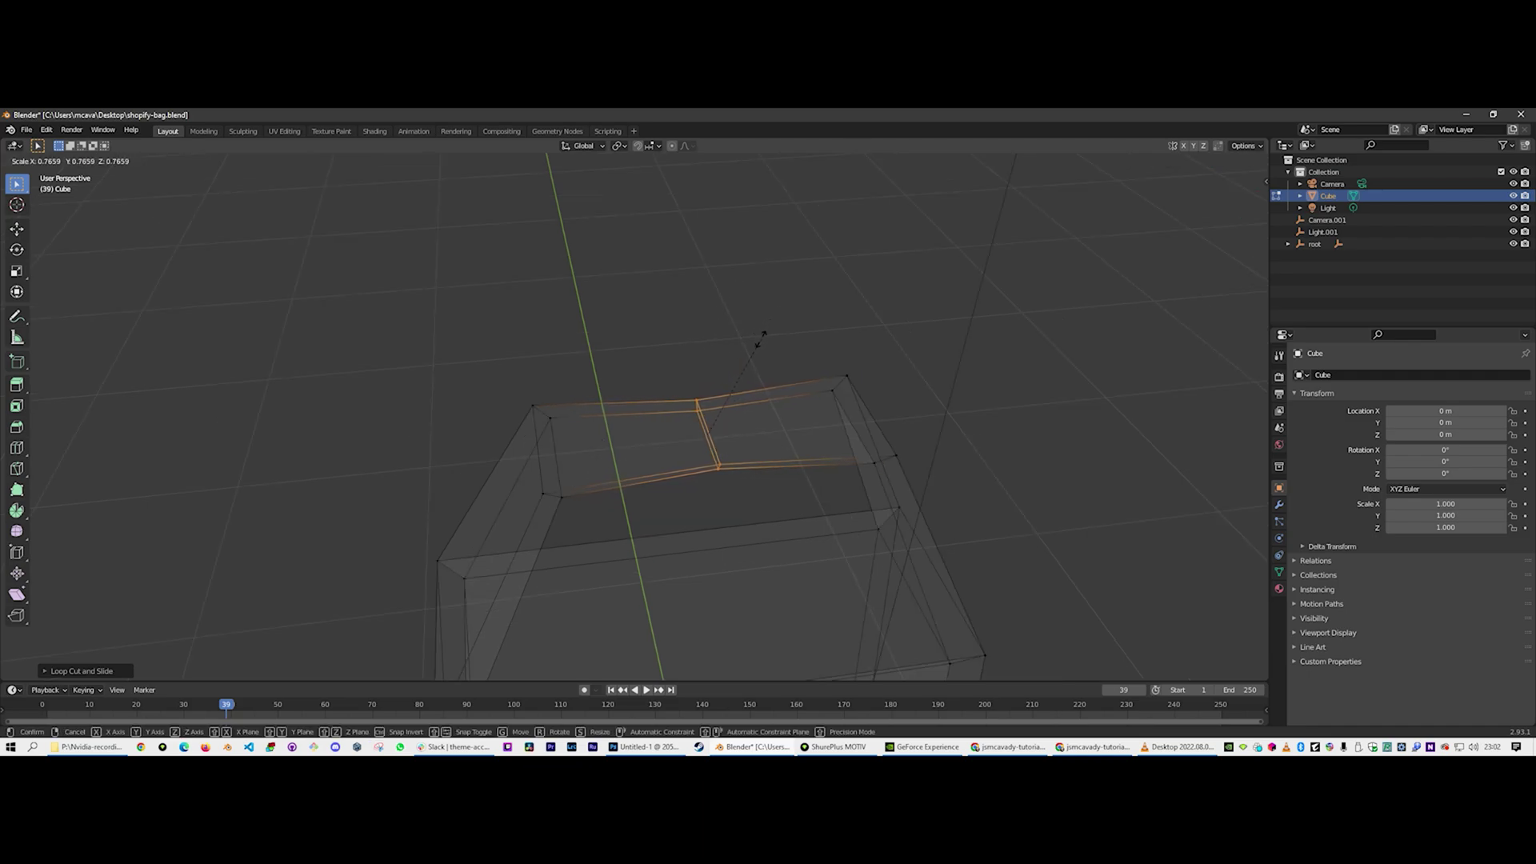
click(756, 351)
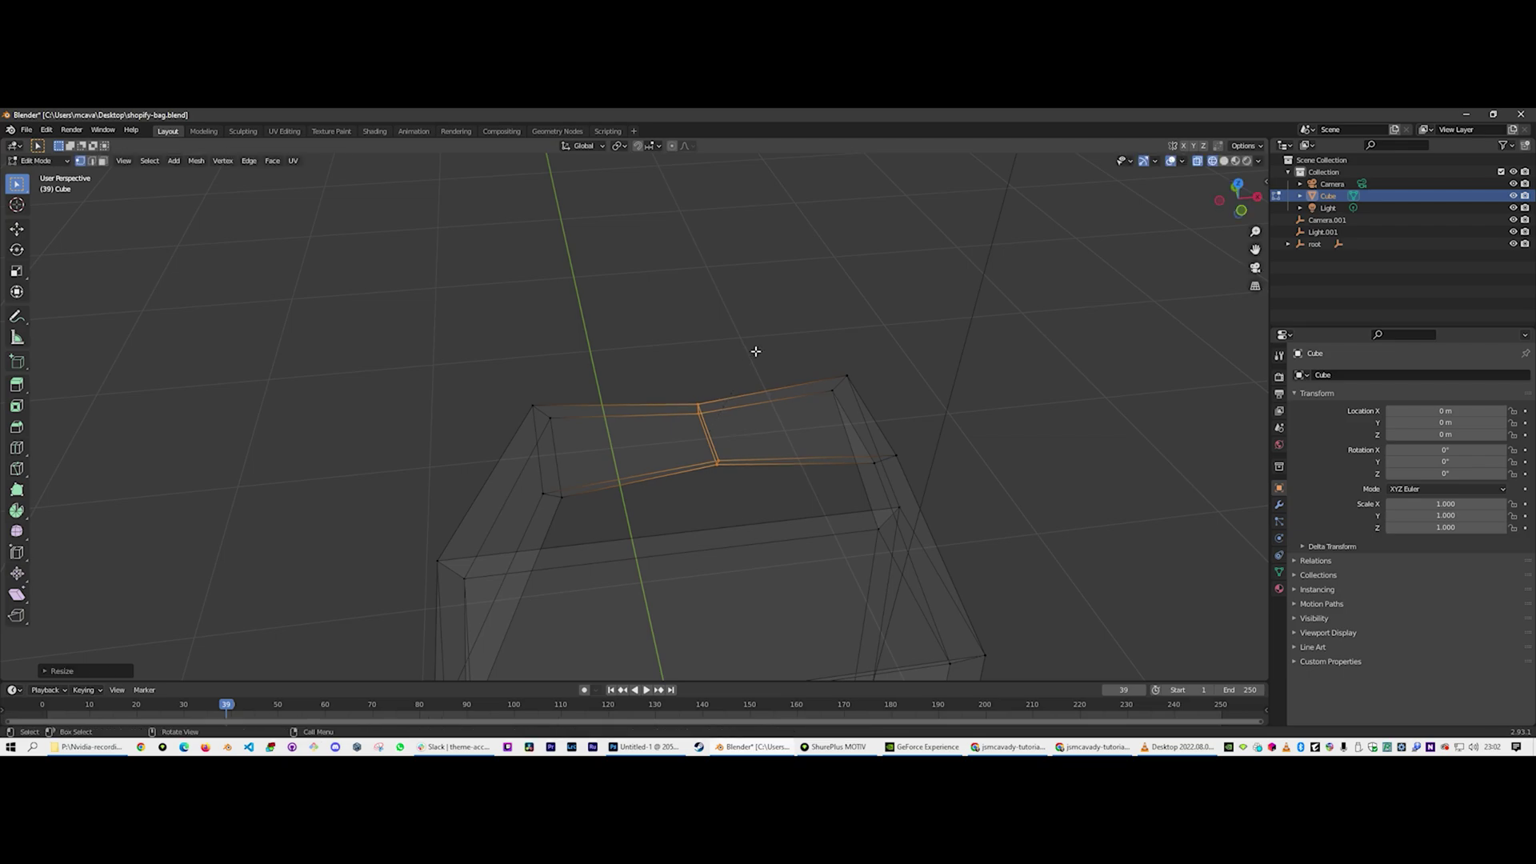
key(KP_1)
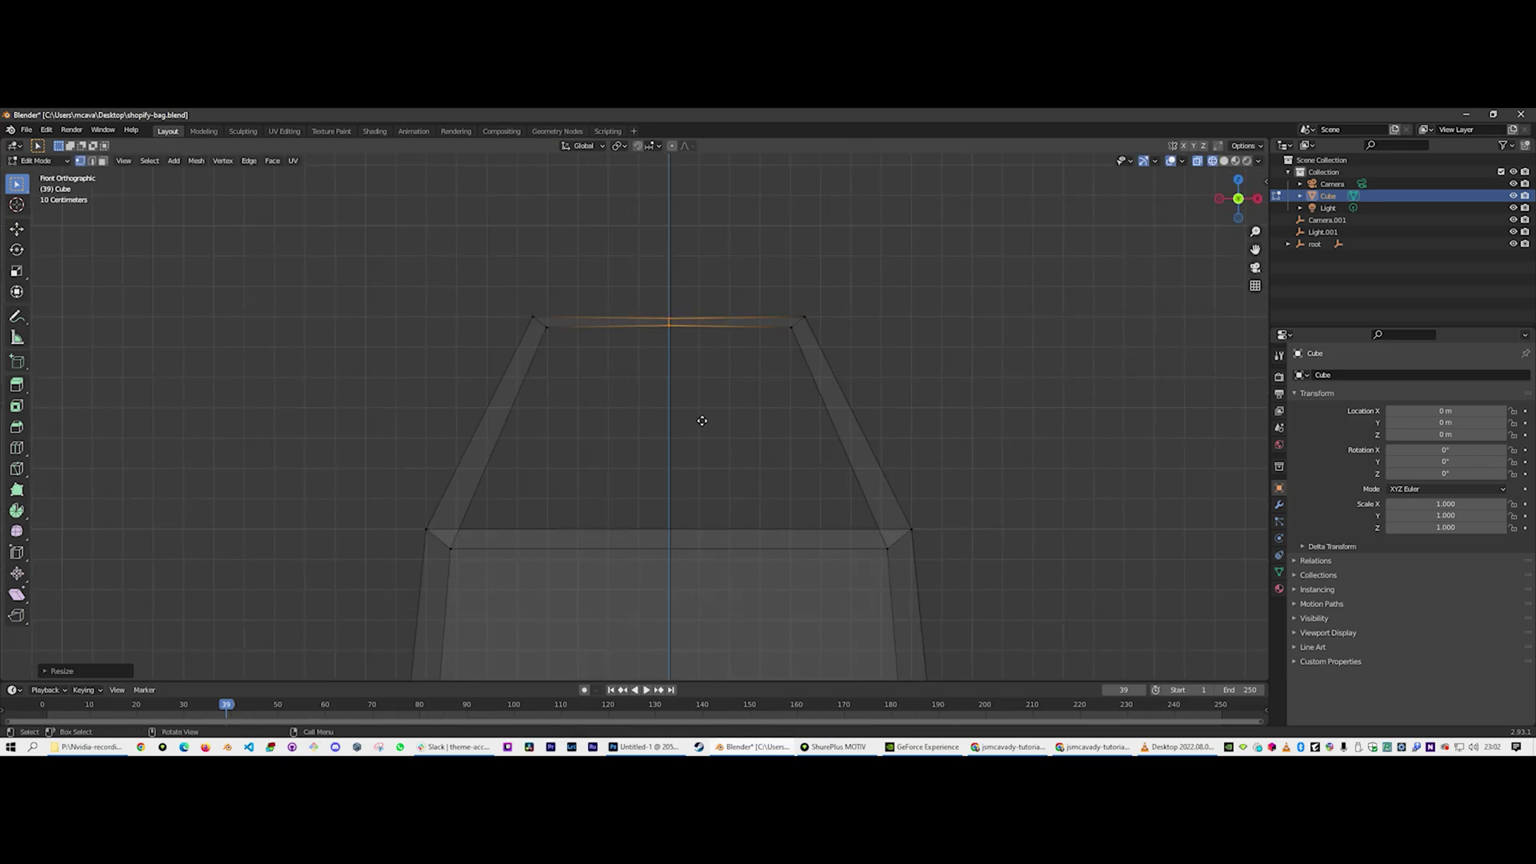
key(g)
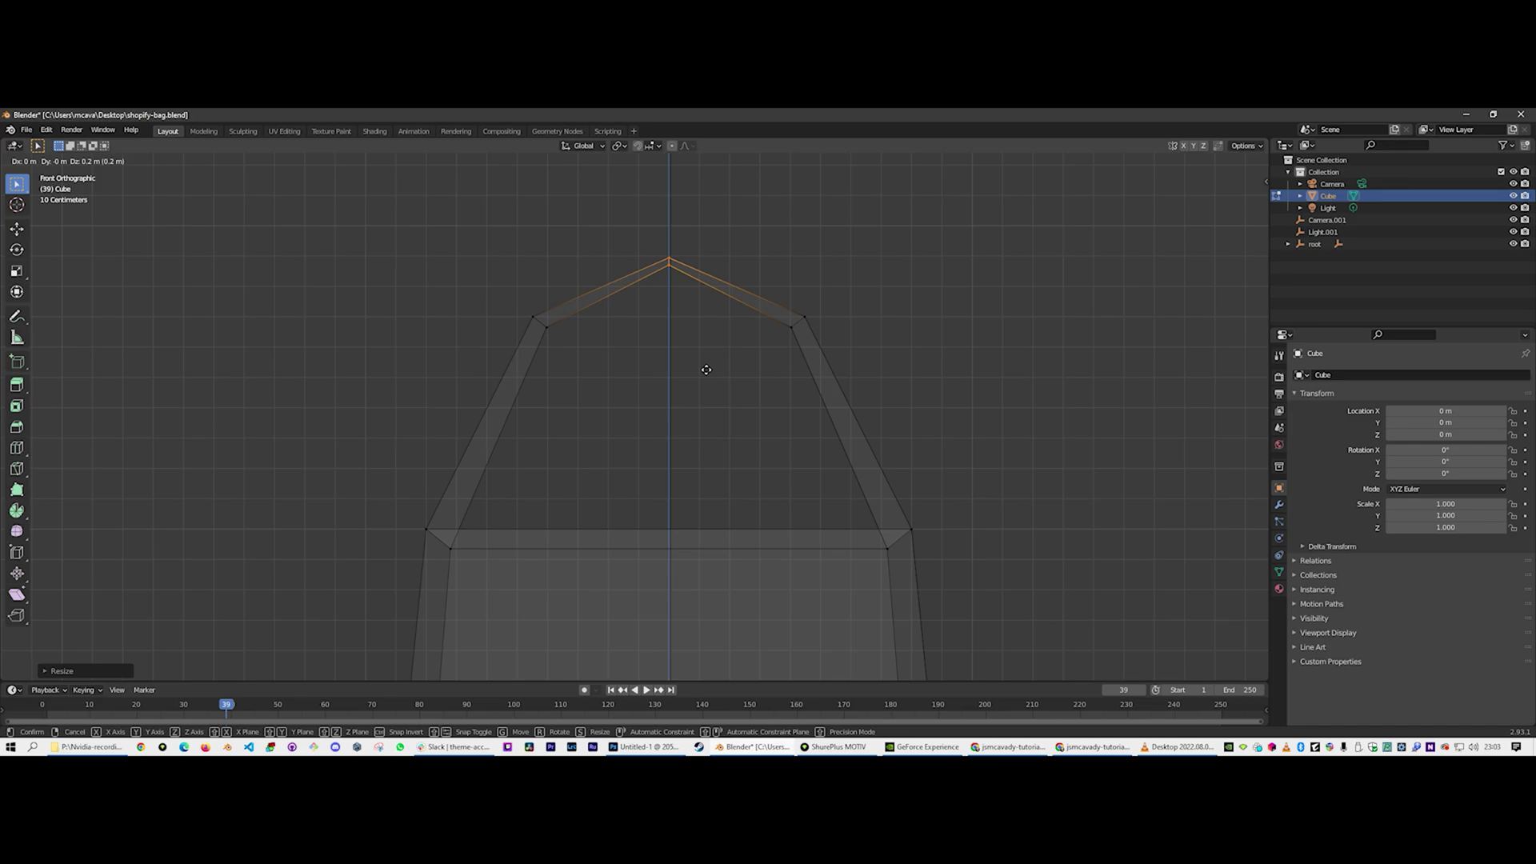
click(706, 370)
key(Tab)
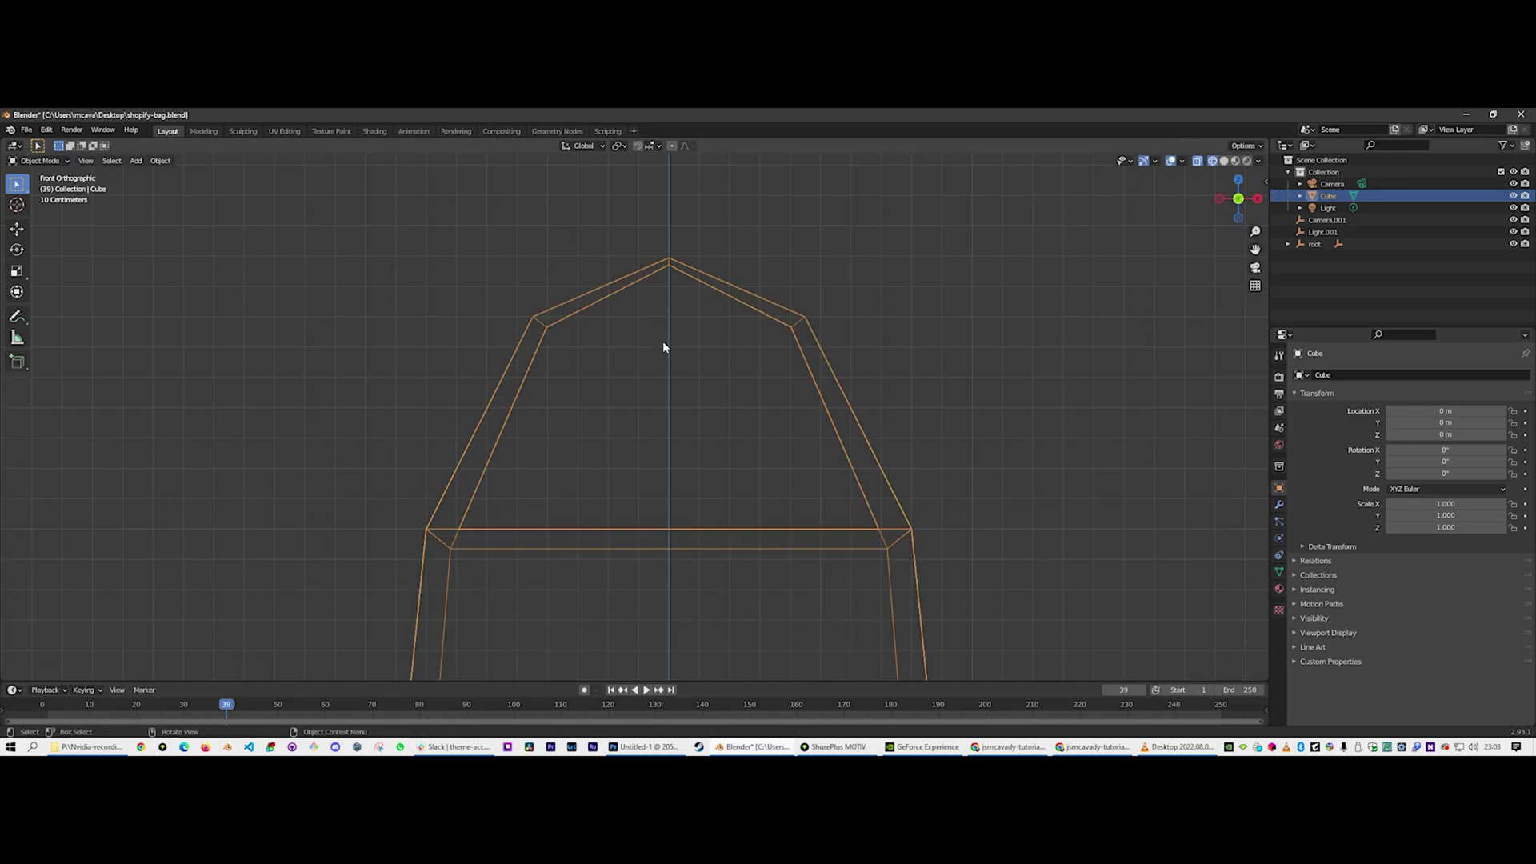
middle_drag(614, 357, 687, 406)
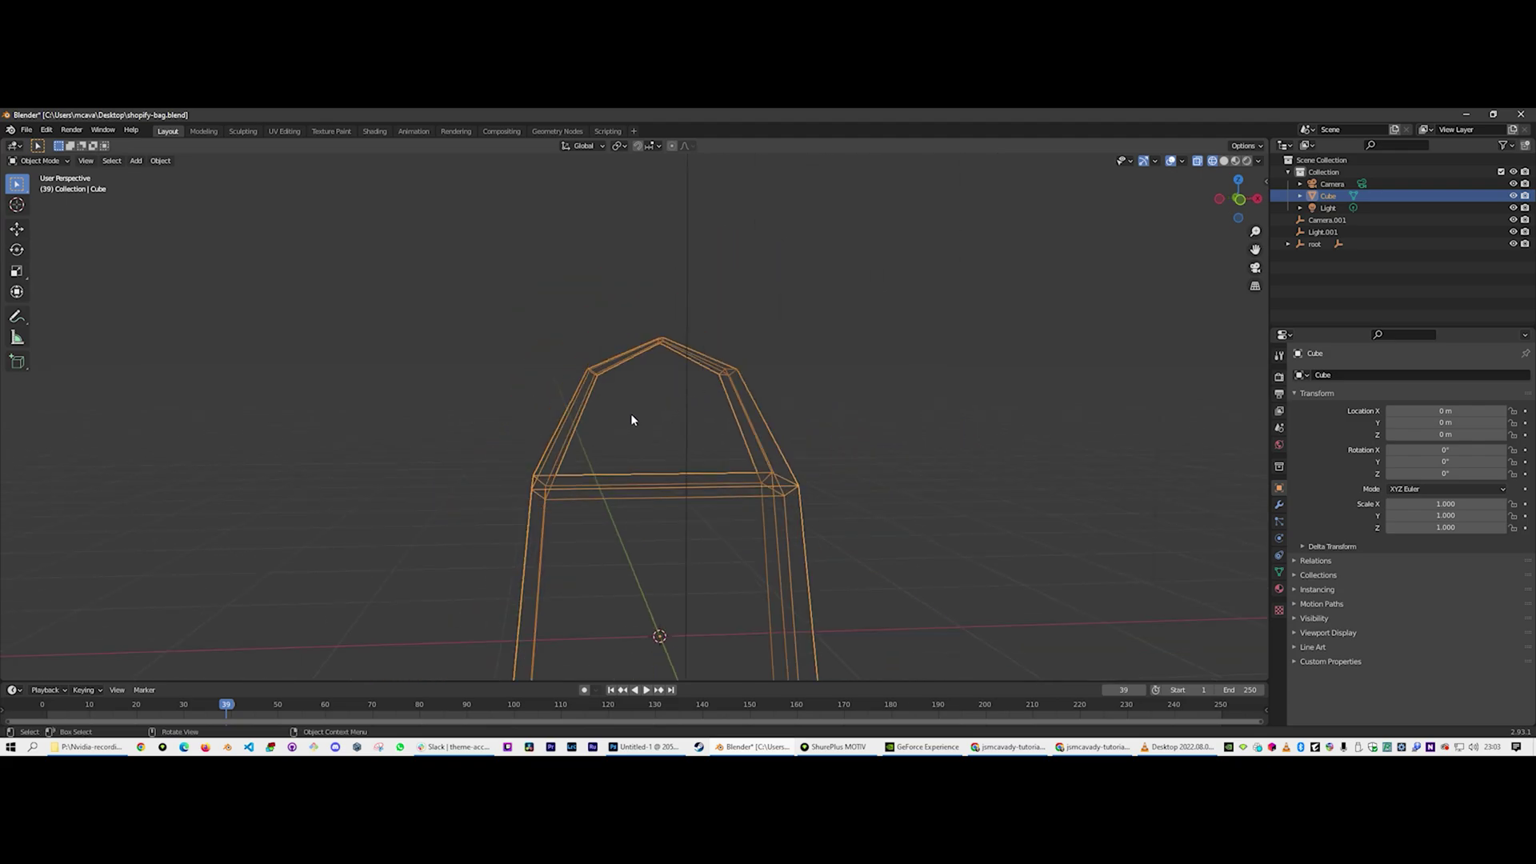
View the bag from the right side in solid shading, then switch to the UV Editing workspace
middle_drag(632, 420, 746, 310)
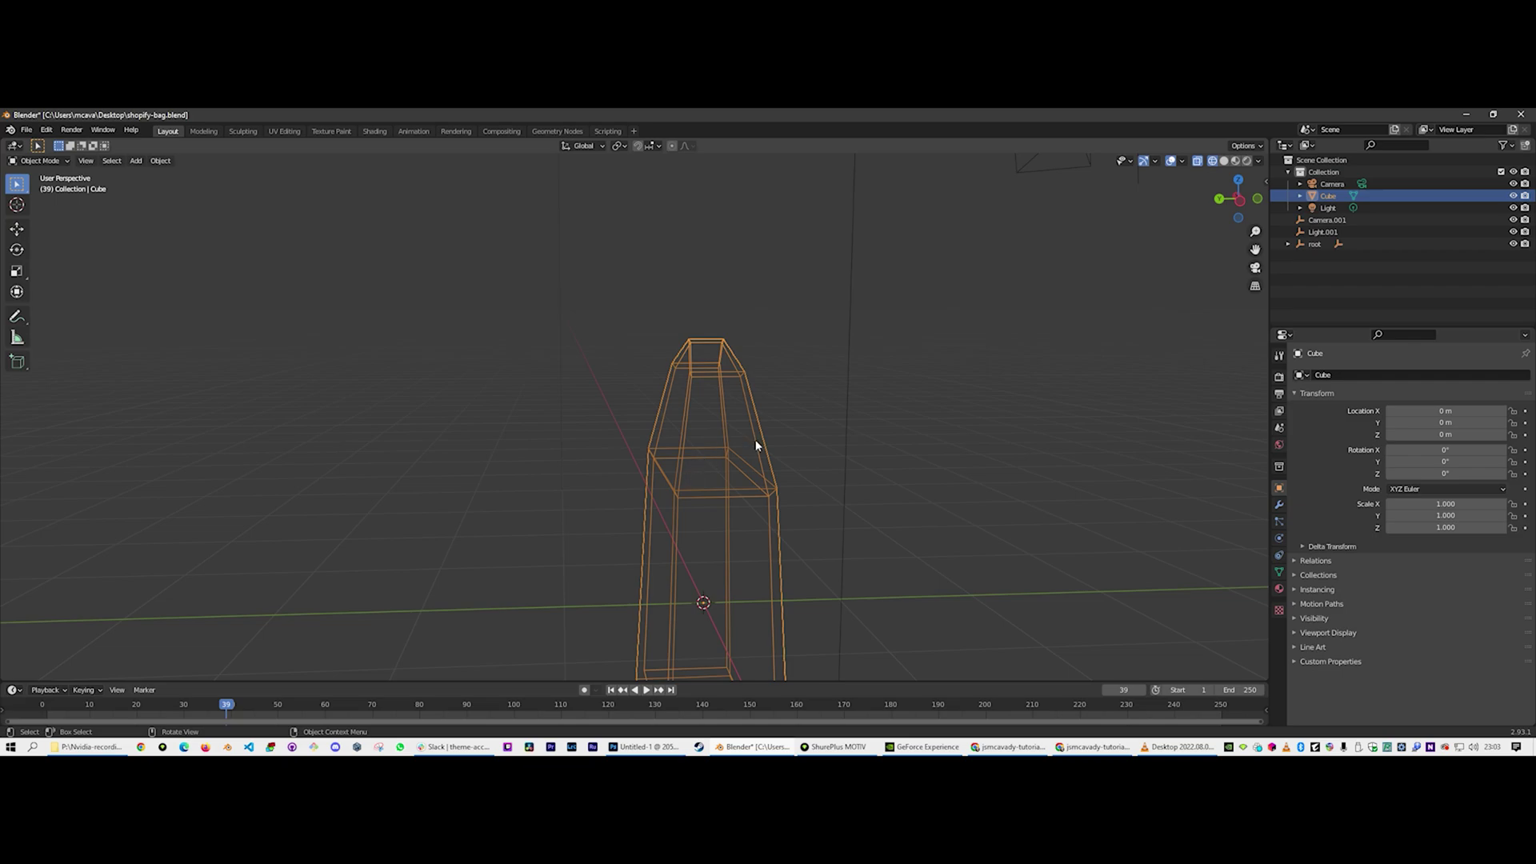
key(KP_3)
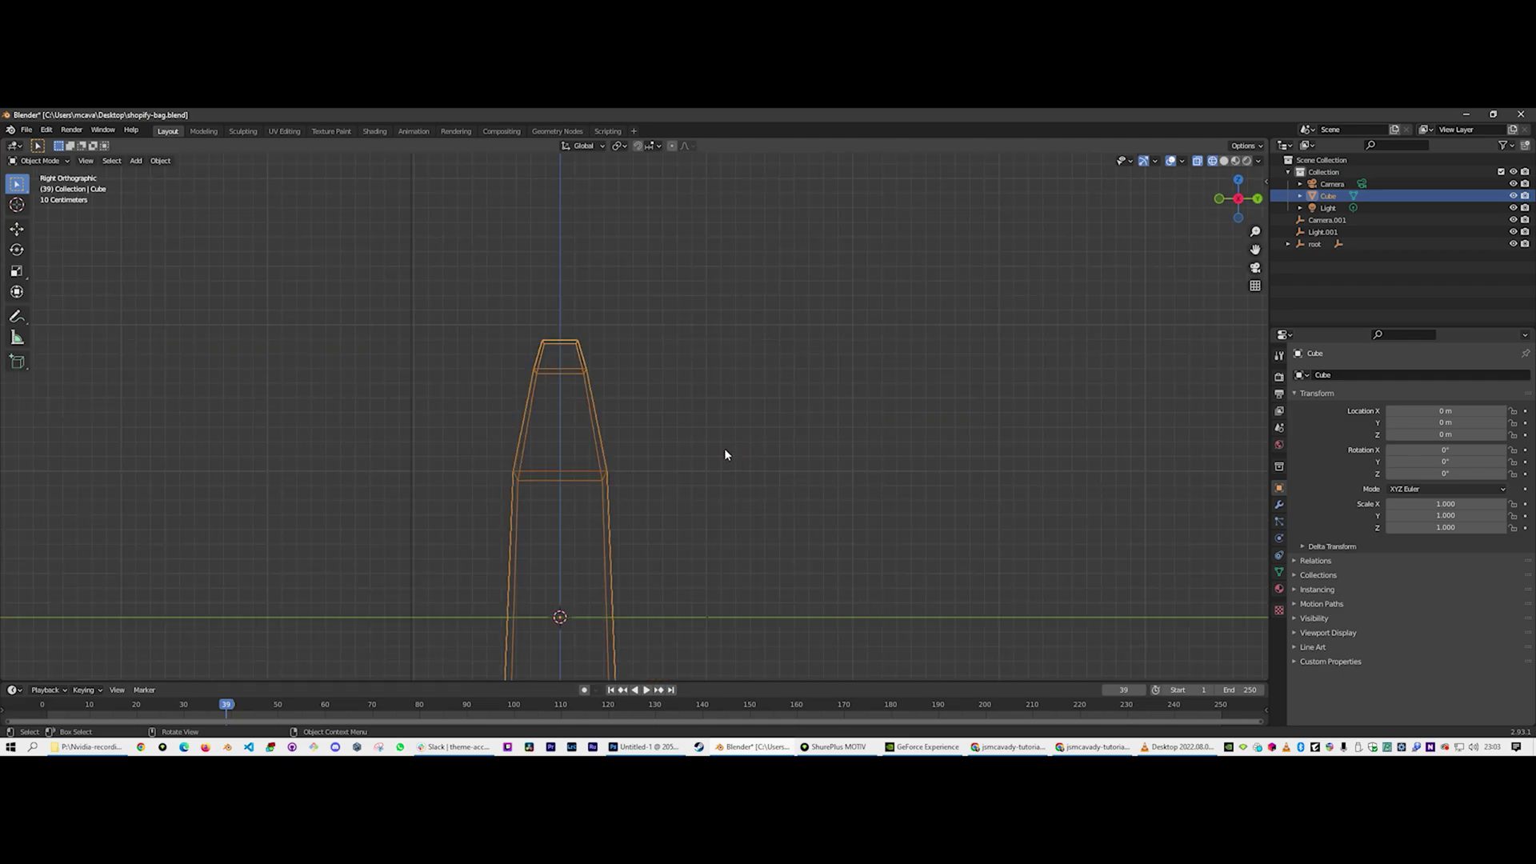
key(z)
click(812, 454)
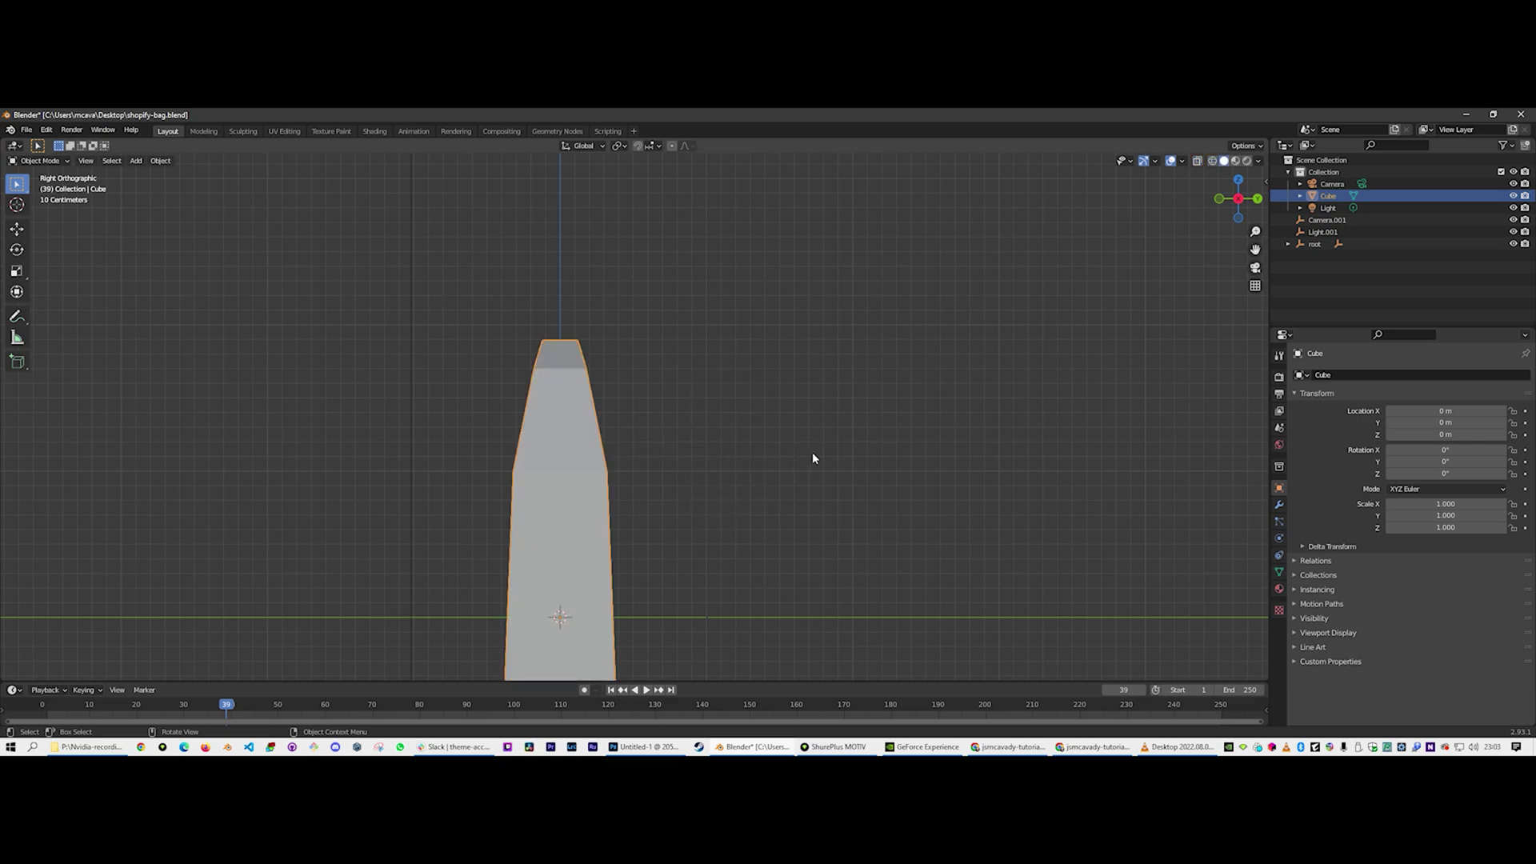
middle_drag(682, 435, 825, 410)
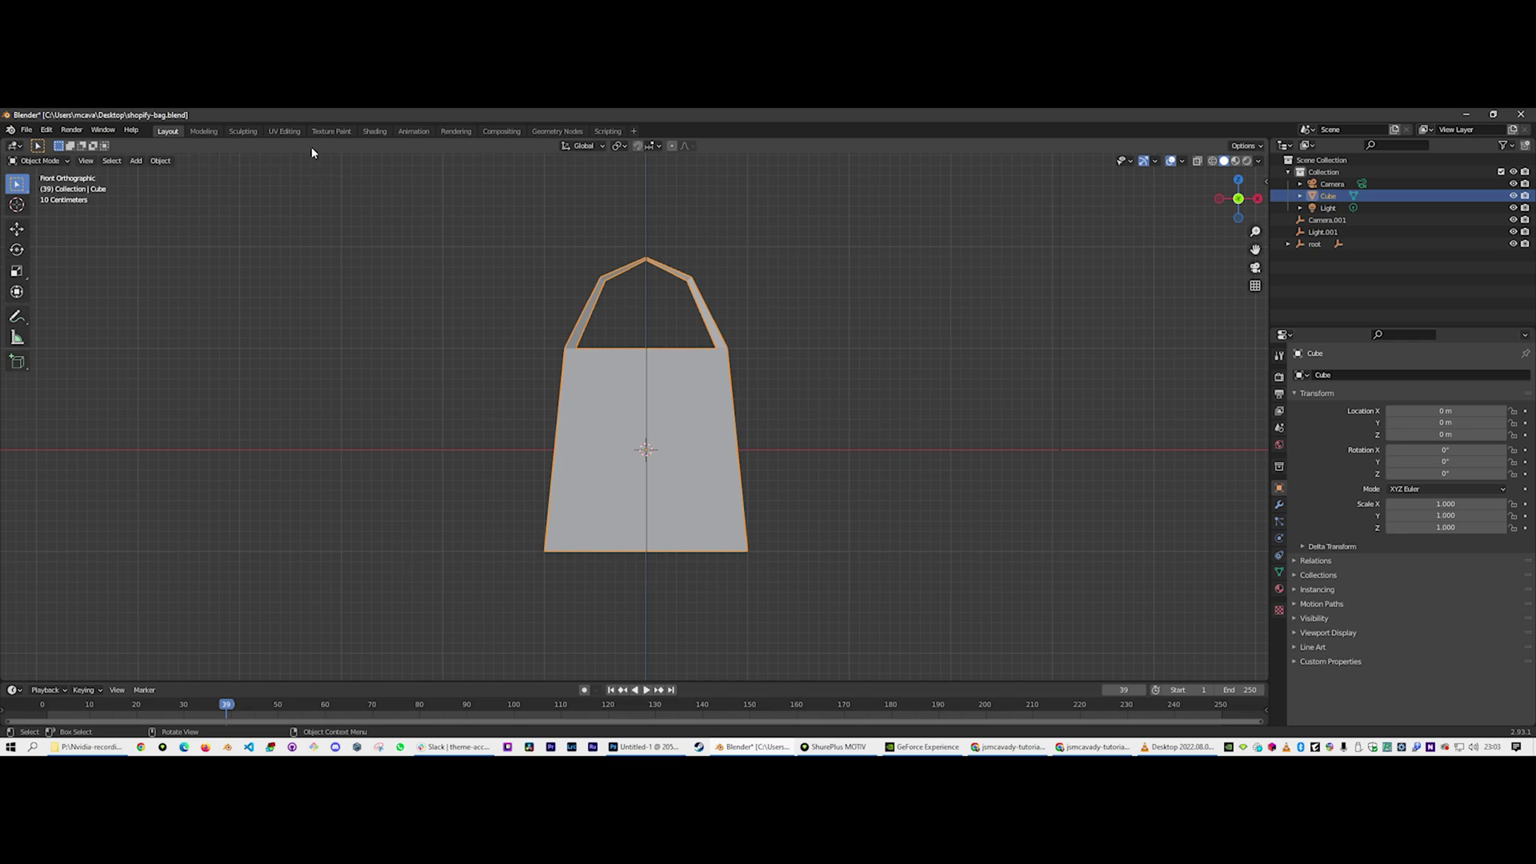
click(284, 132)
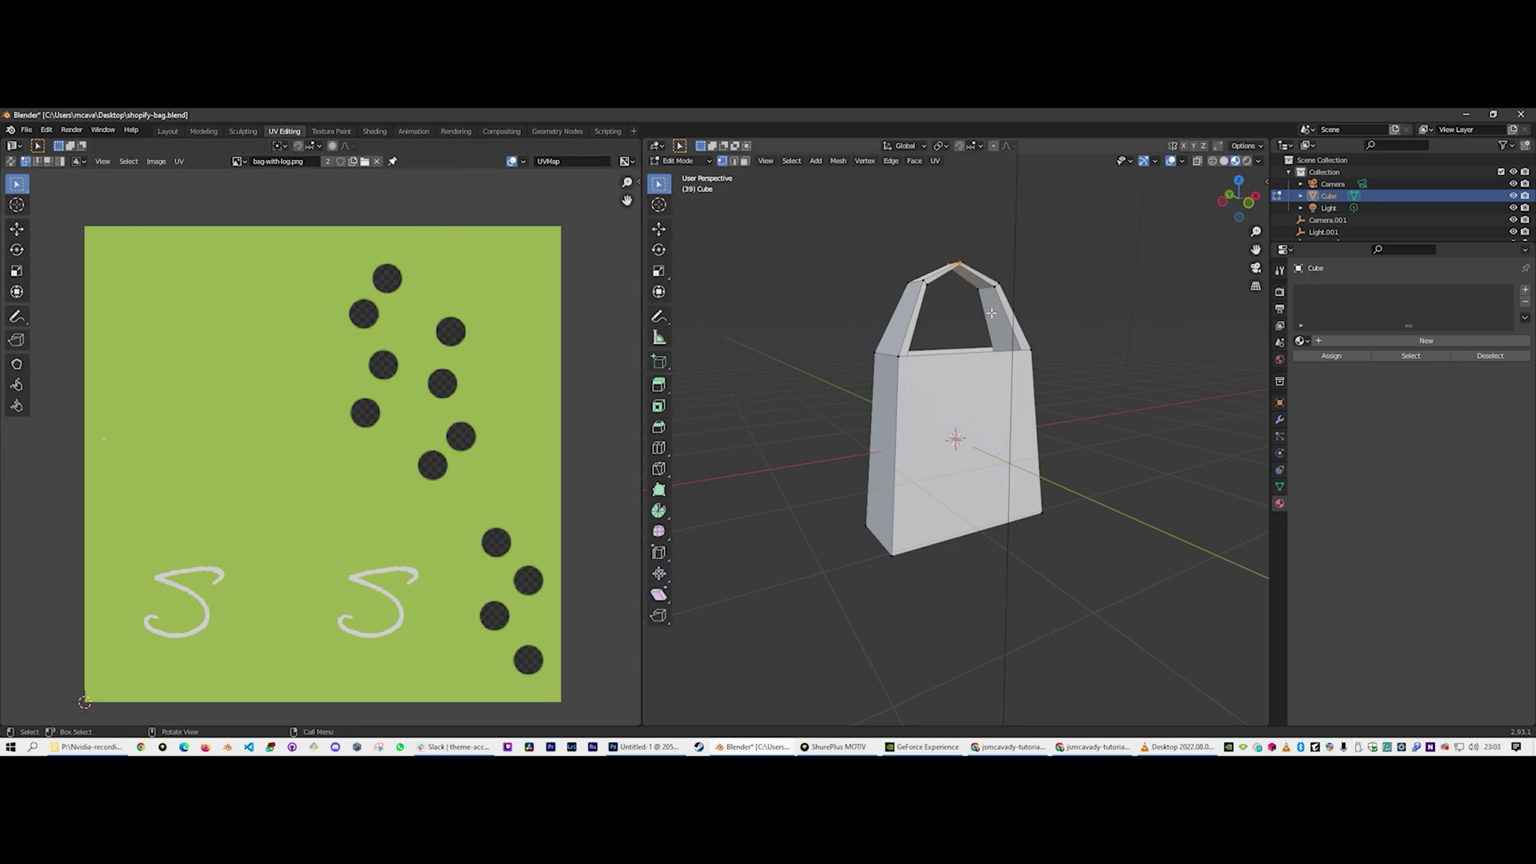
Select the whole bag mesh and run a standard UV Unwrap
key(a)
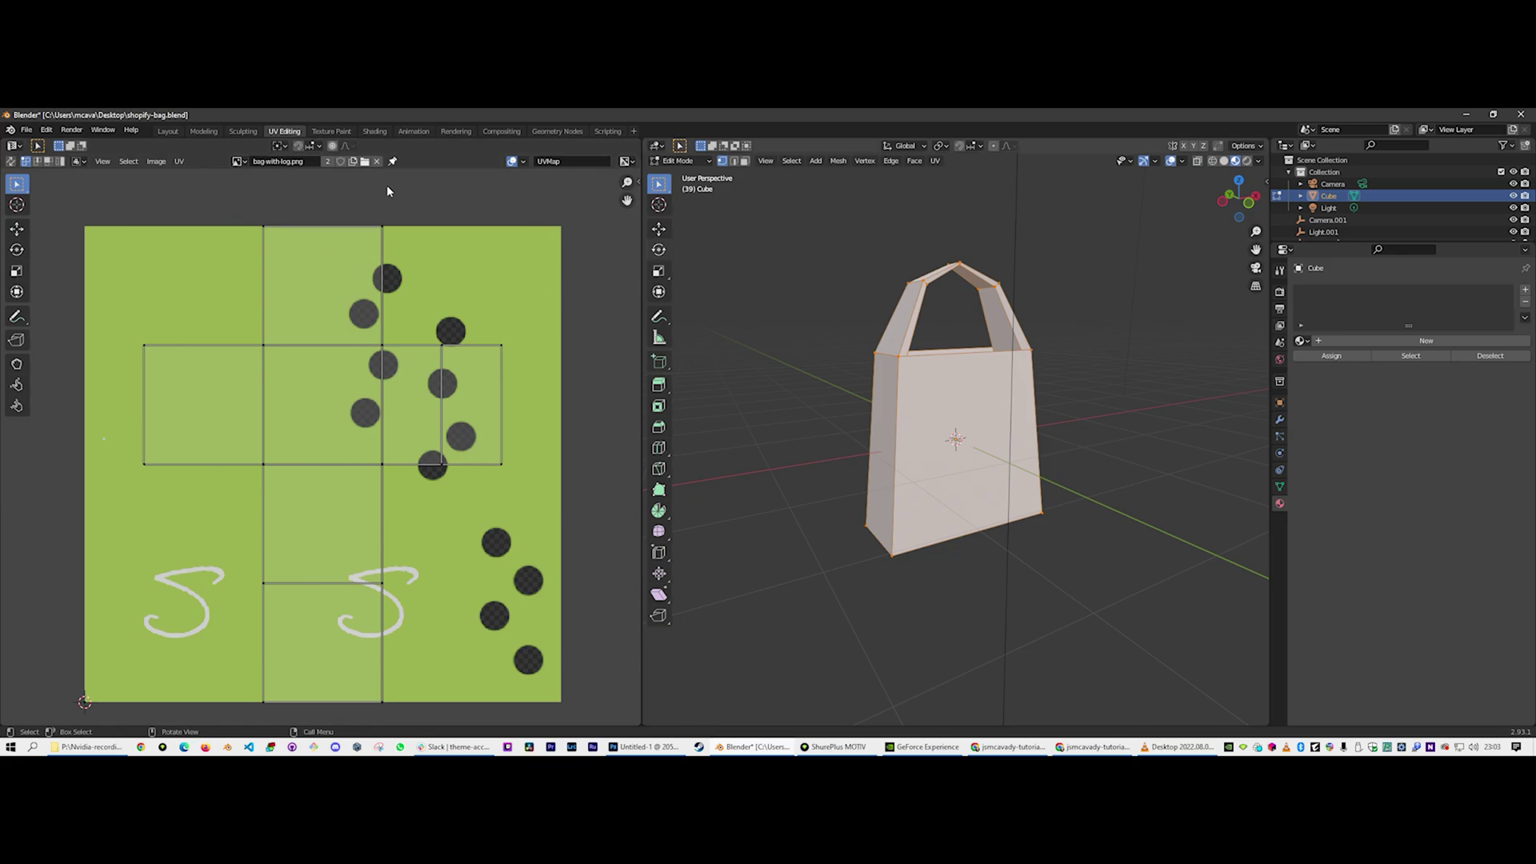
click(180, 161)
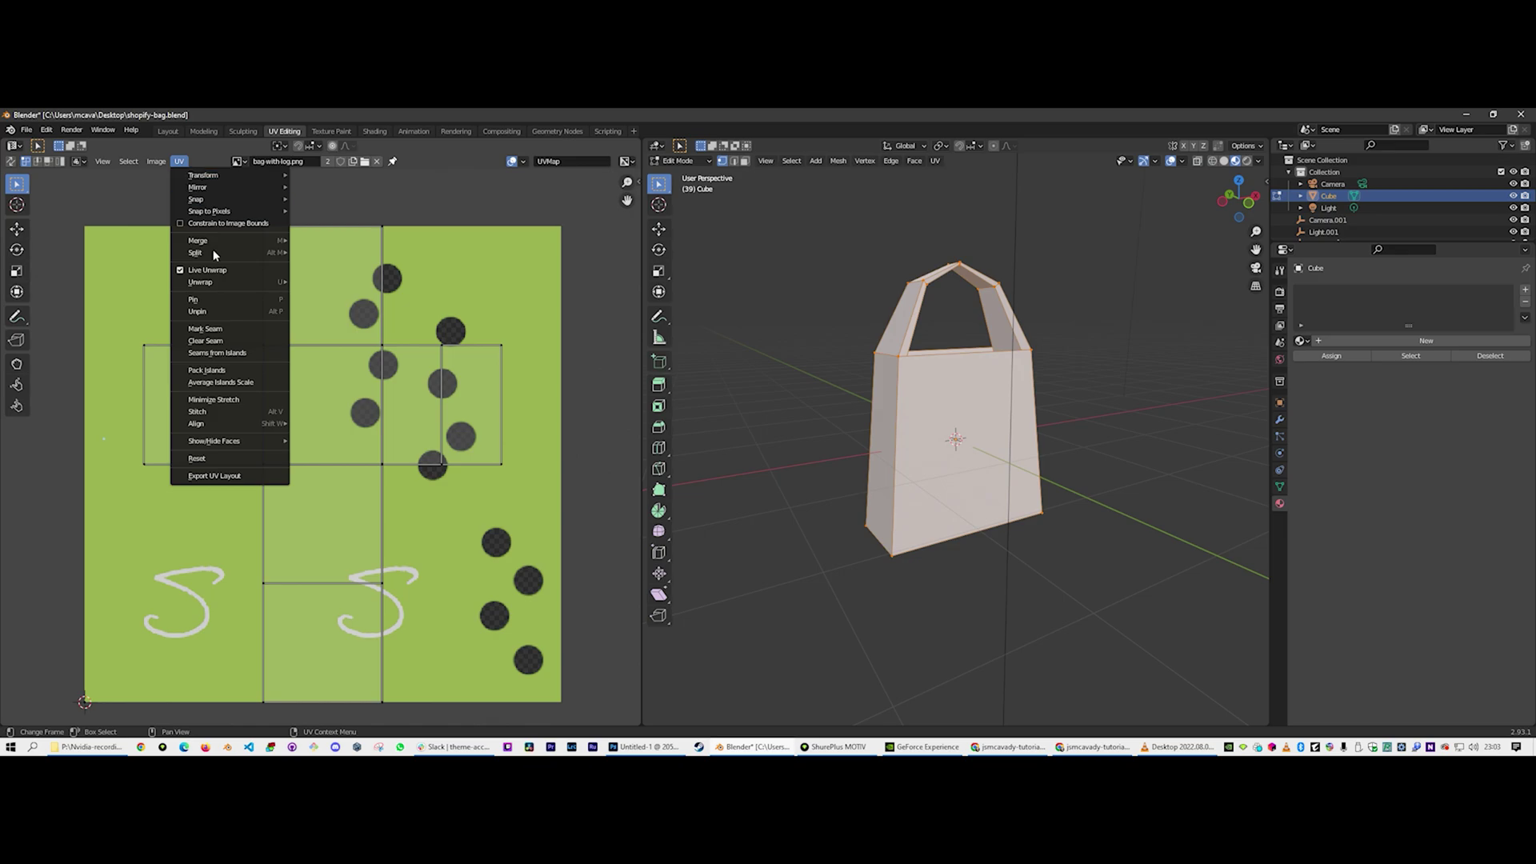
mouse_move(231, 284)
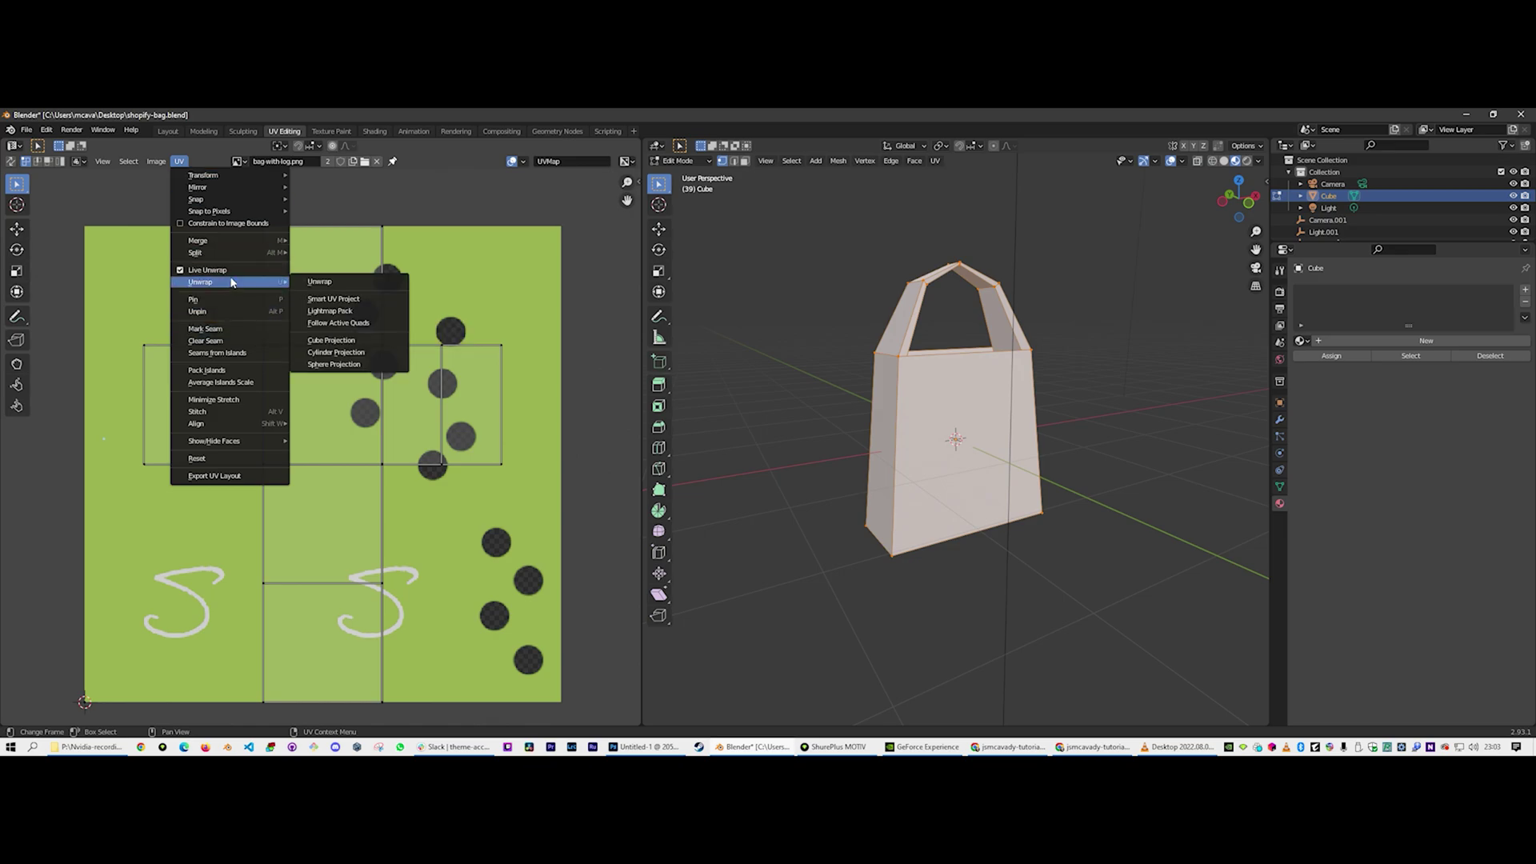
key(Escape)
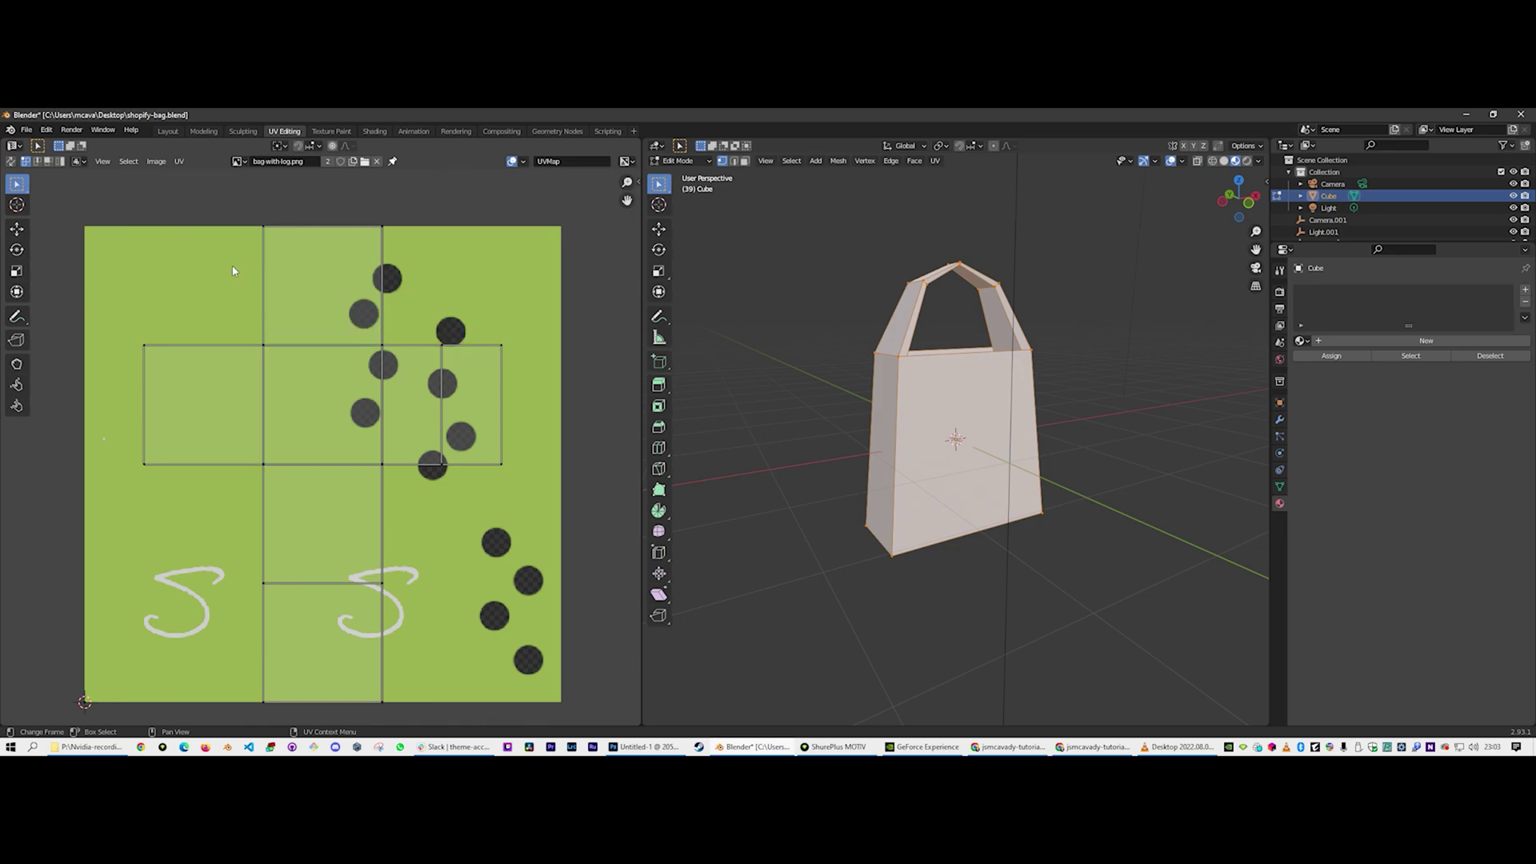
click(179, 162)
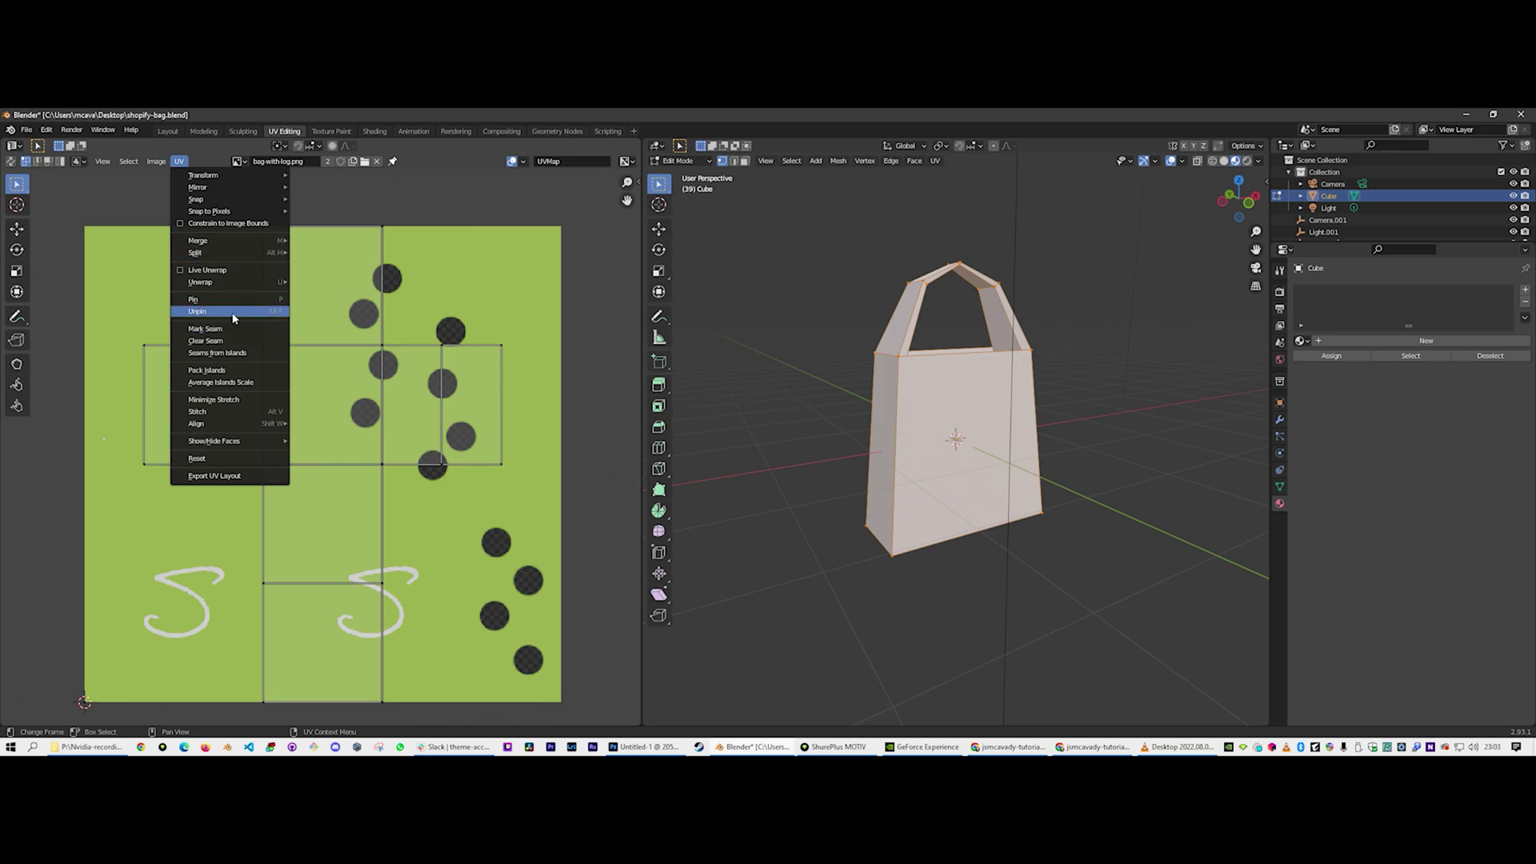
mouse_move(236, 282)
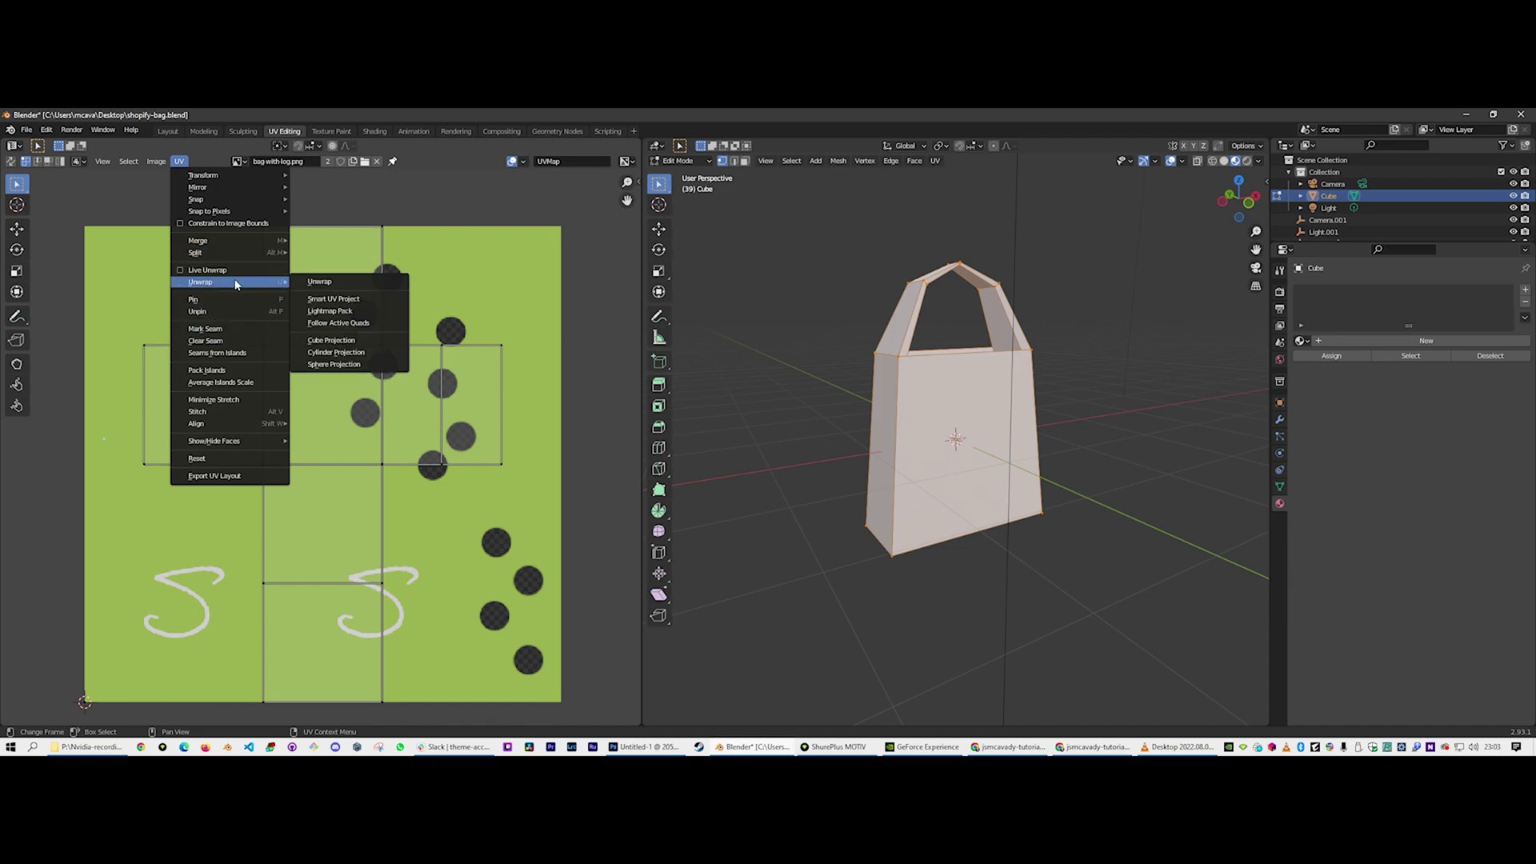
click(361, 283)
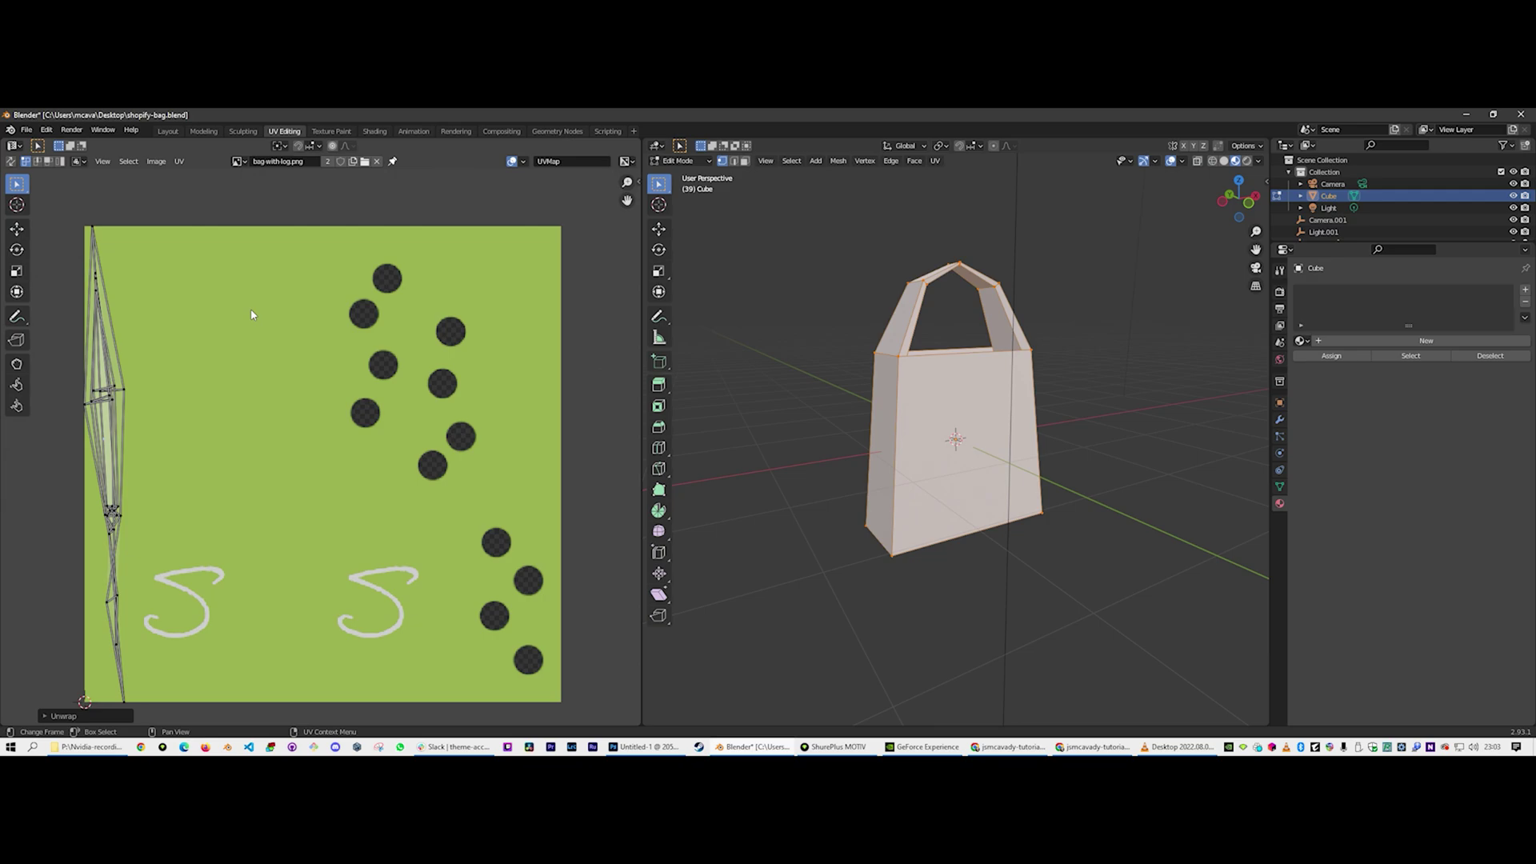
Re-unwrap the mesh with Smart UV Project at default settings and select the handle's top edge
click(180, 162)
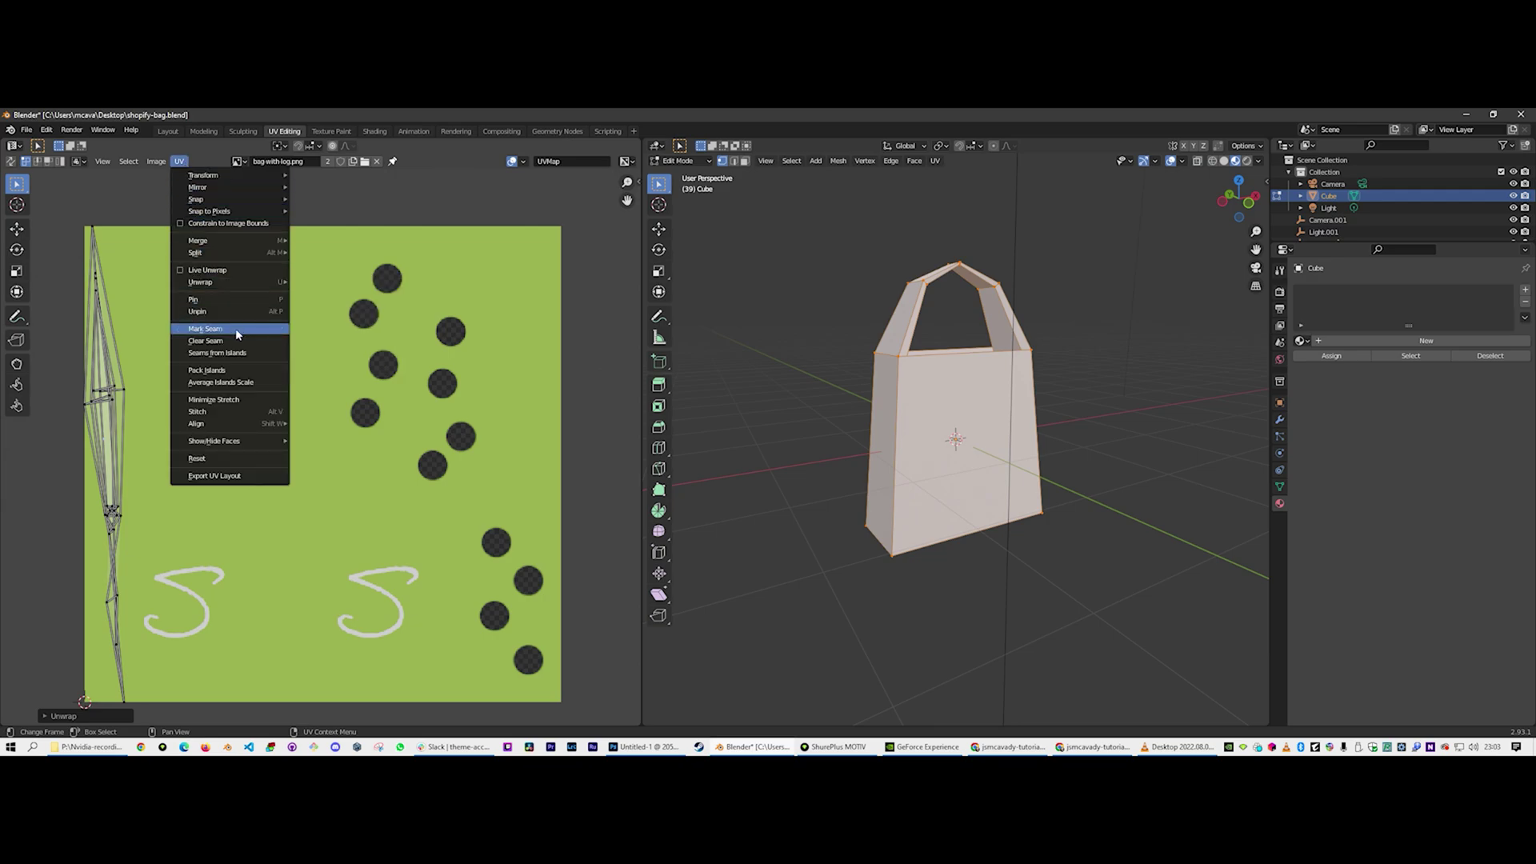
mouse_move(244, 283)
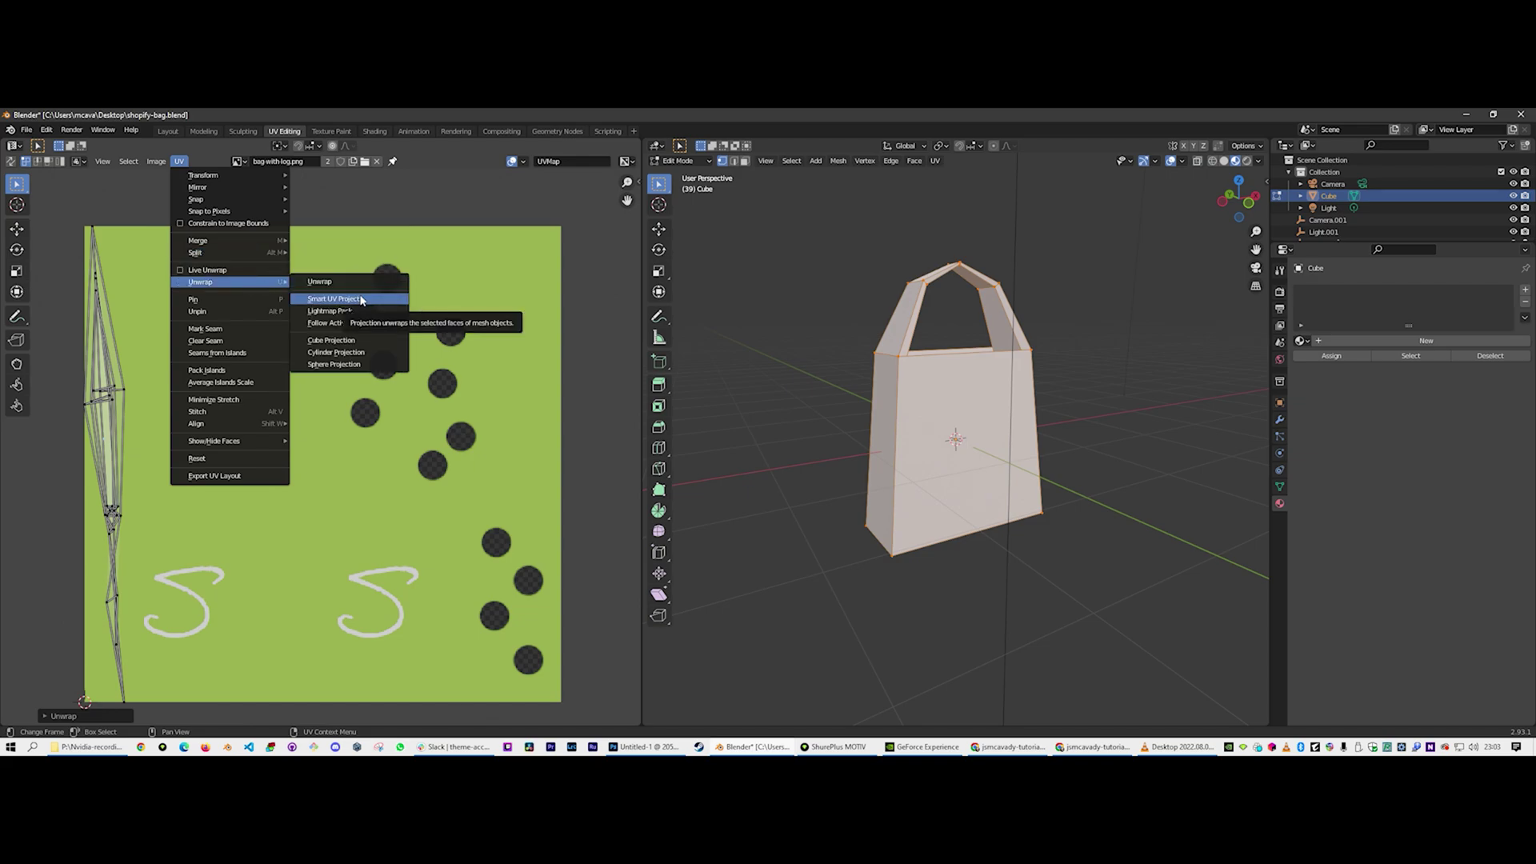
click(362, 300)
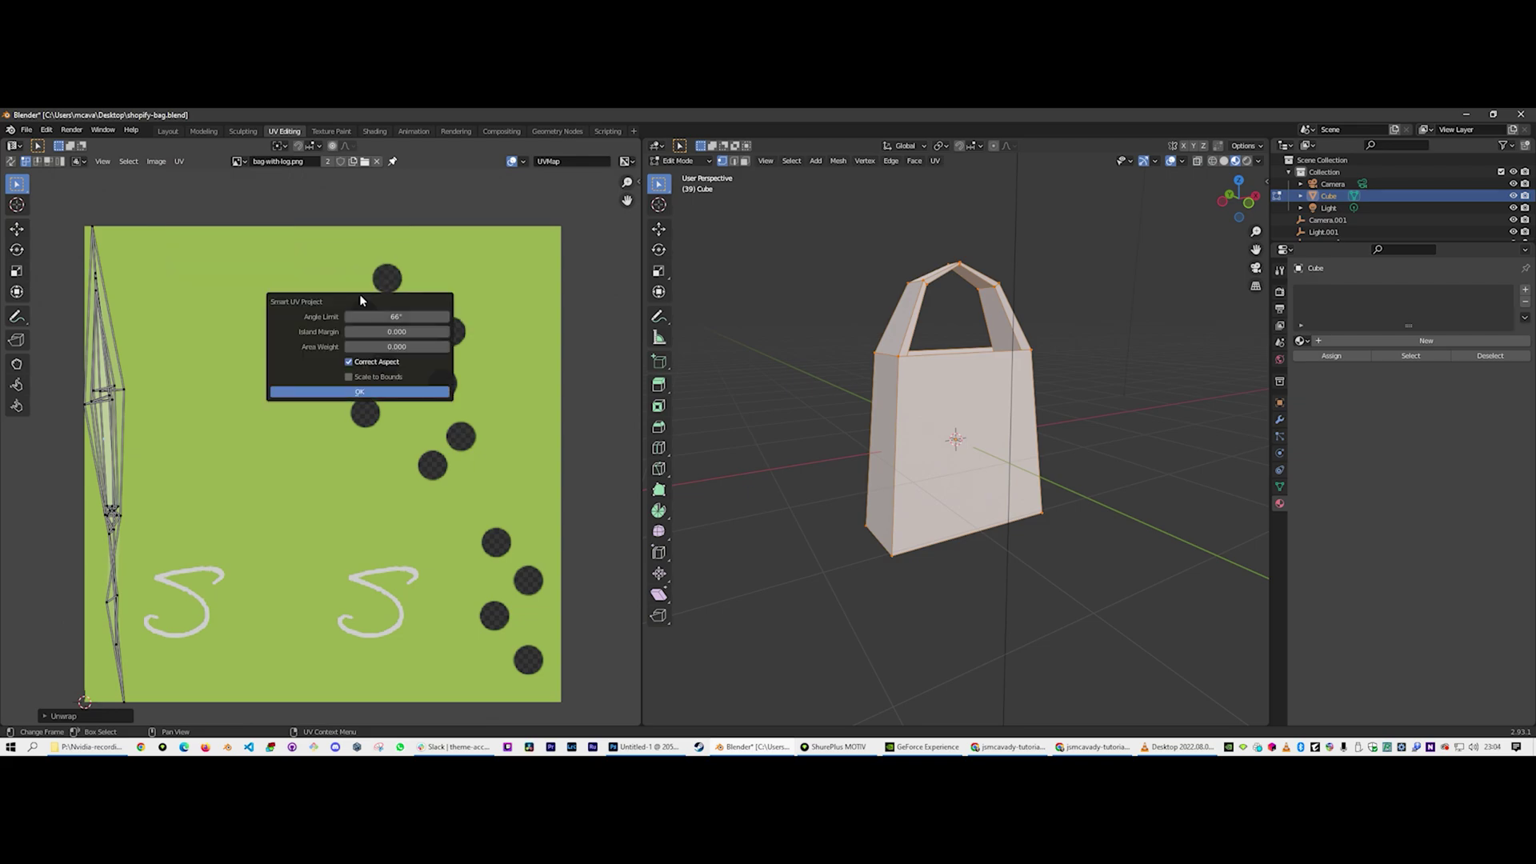
click(378, 393)
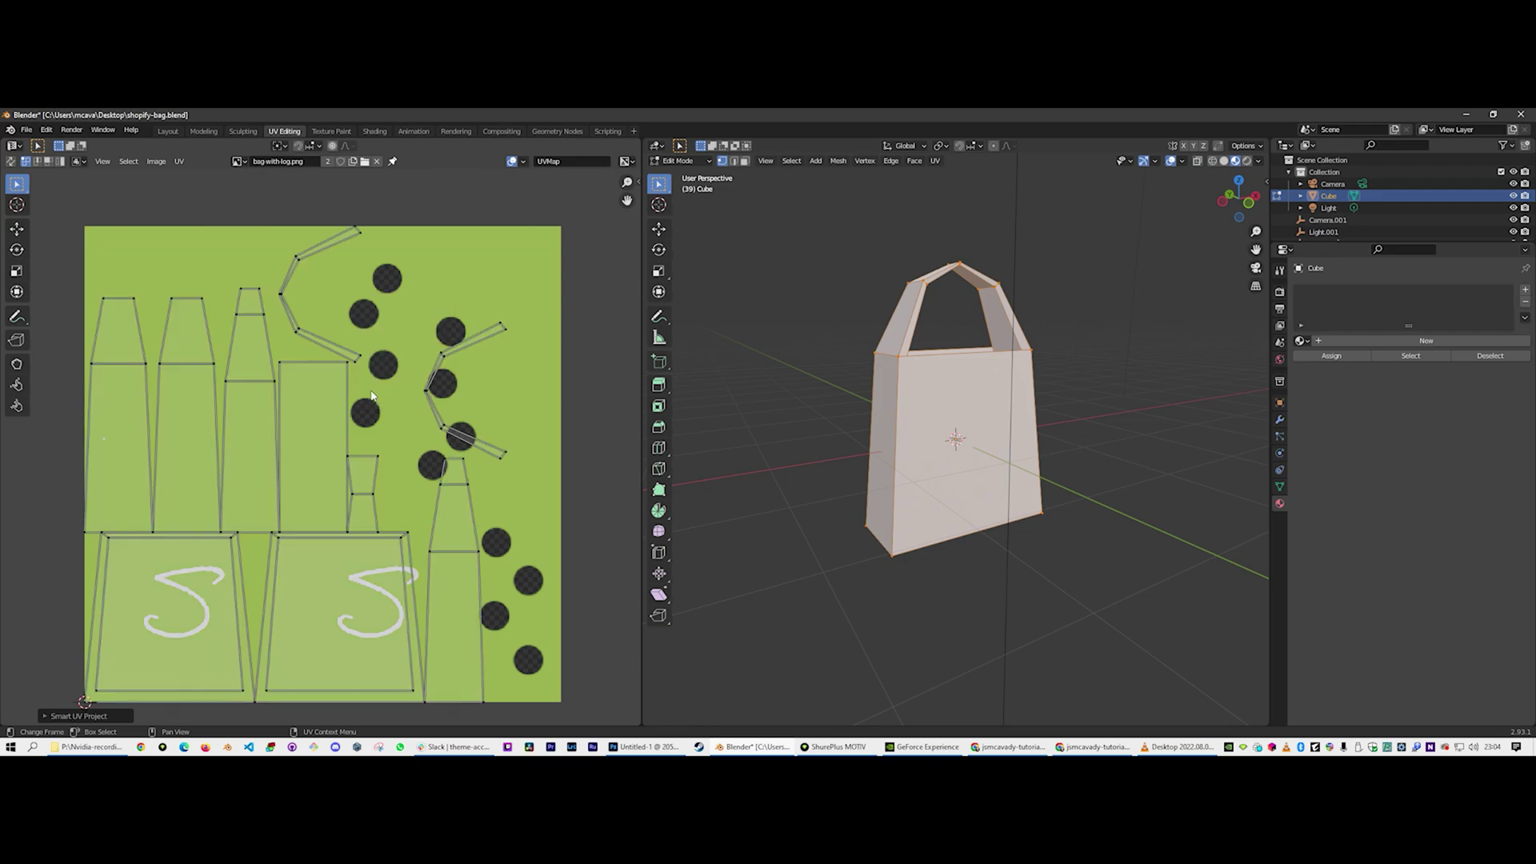
scroll(371, 416, down, 1)
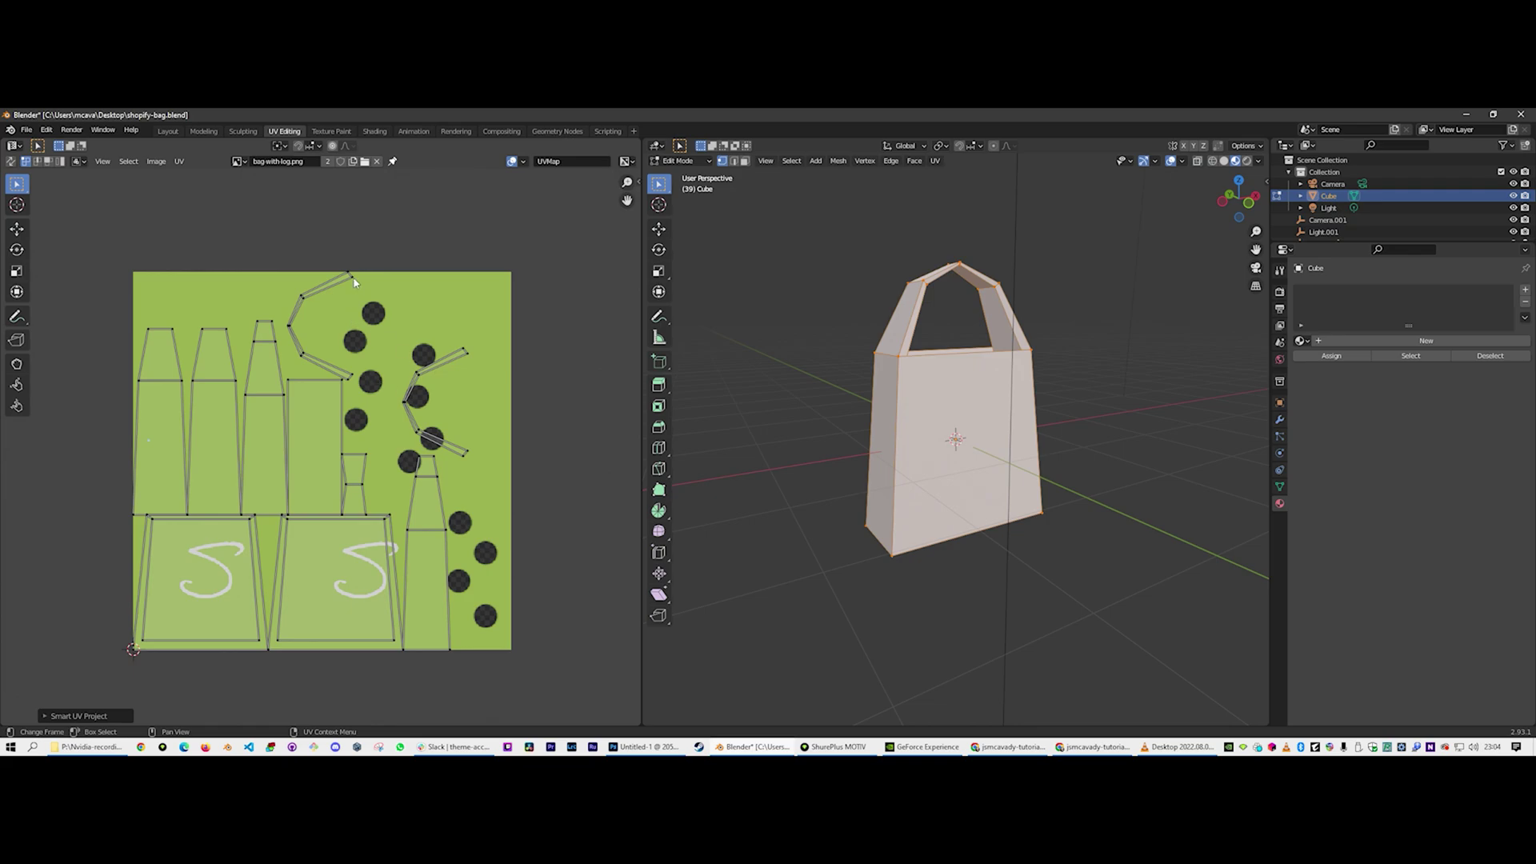
click(946, 279)
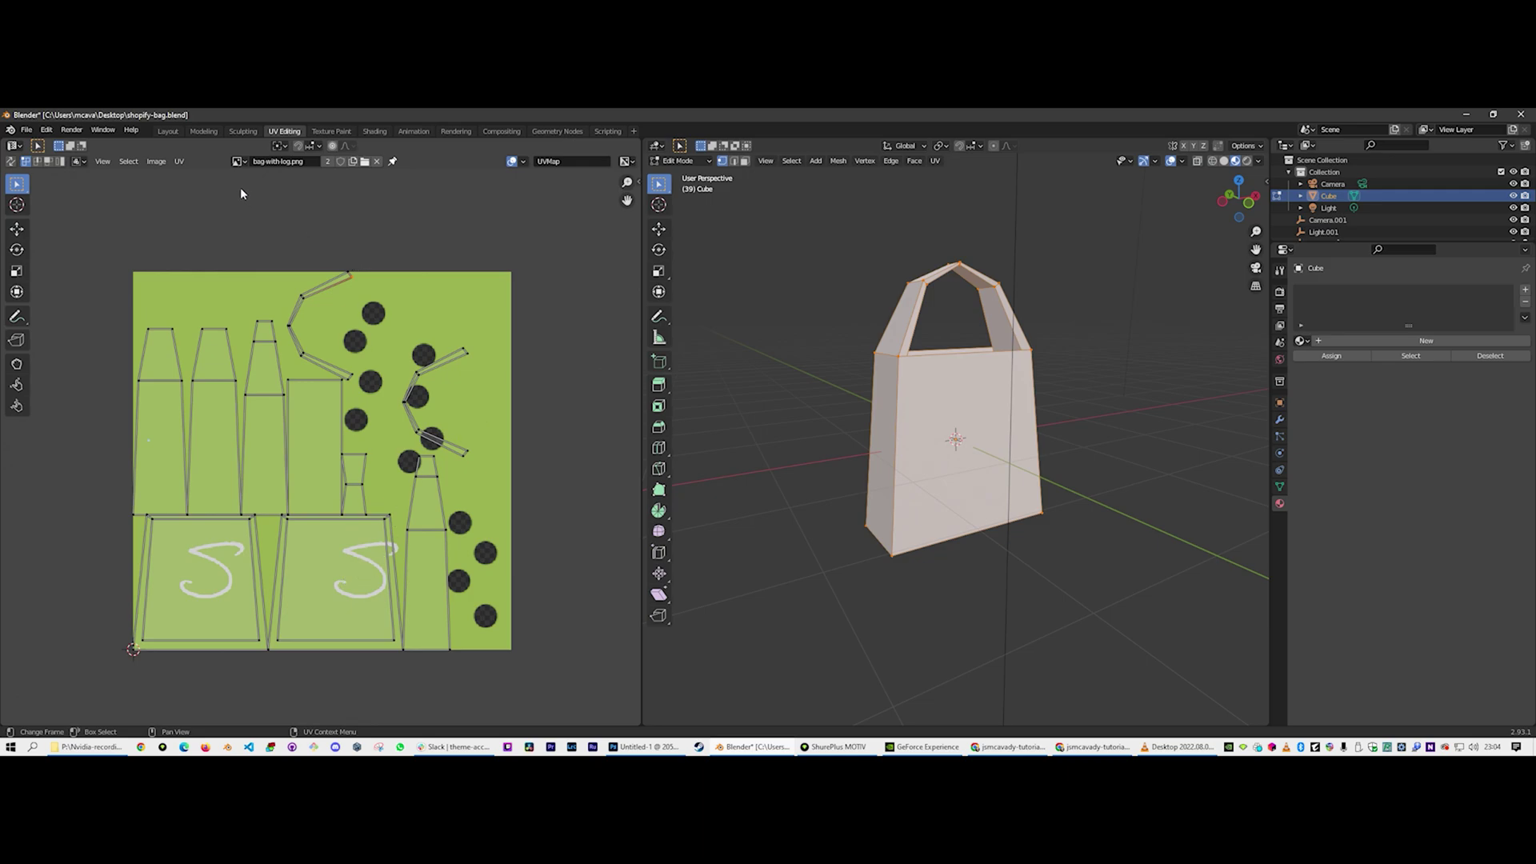
Display Untitled-1.png in the UV editor and box-select the upper-left UV islands
click(238, 160)
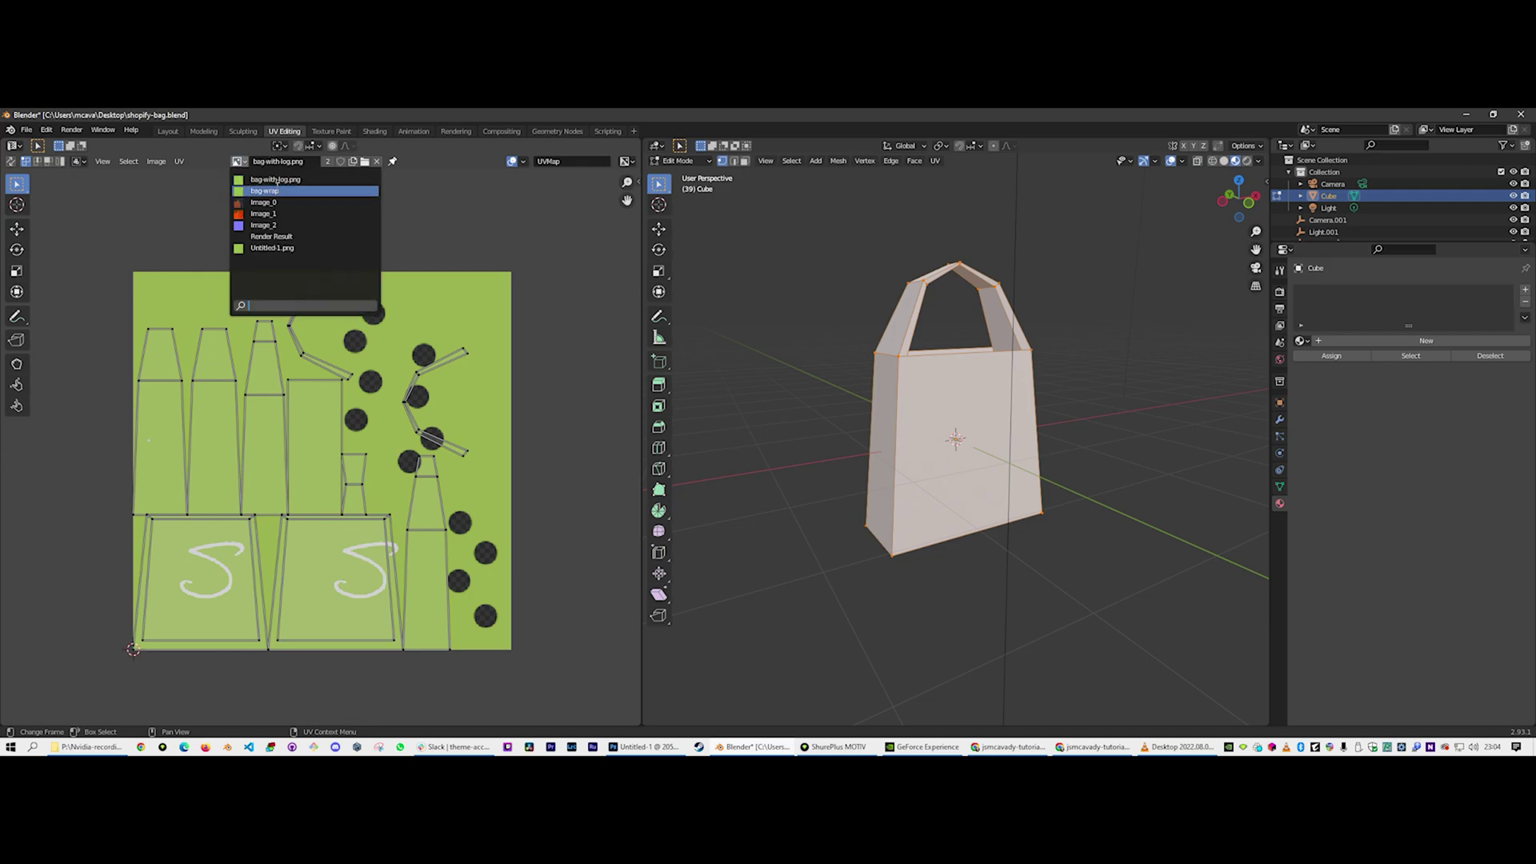
click(280, 248)
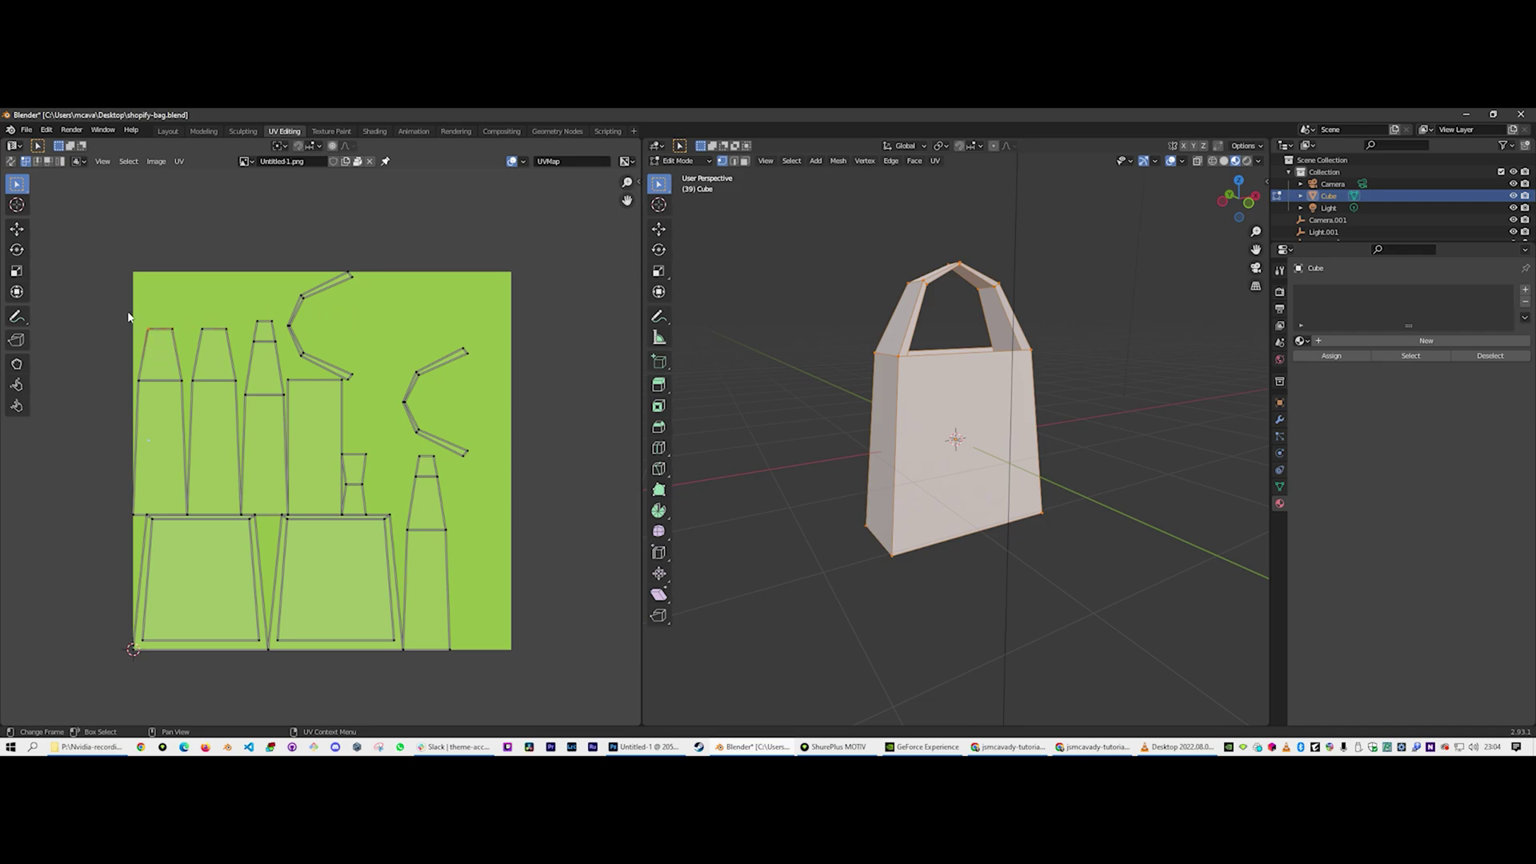
drag(113, 309, 397, 506)
scroll(405, 562, up, 6)
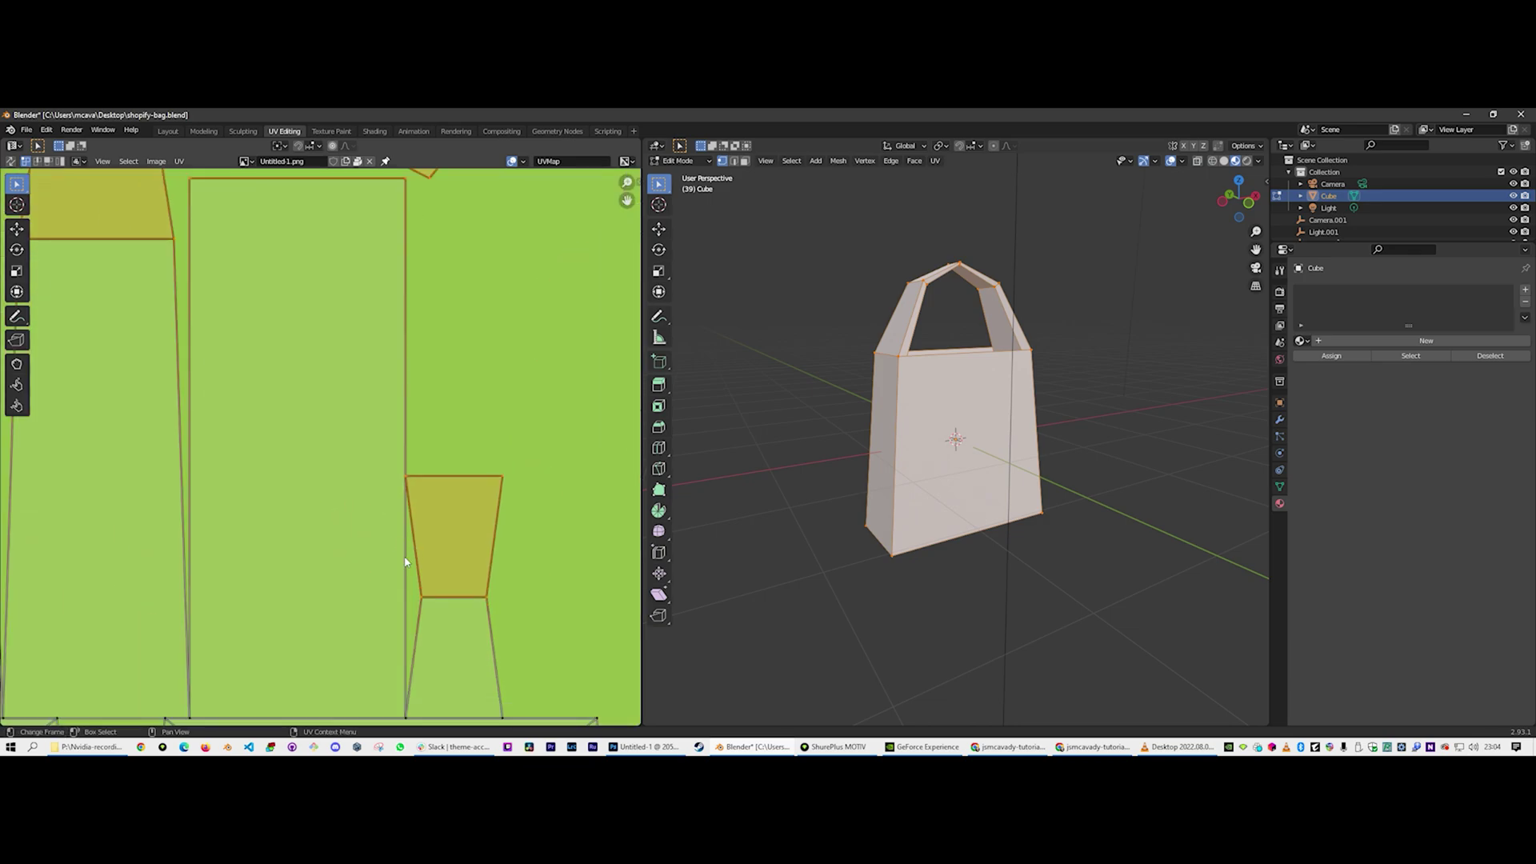
scroll(392, 546, up, 2)
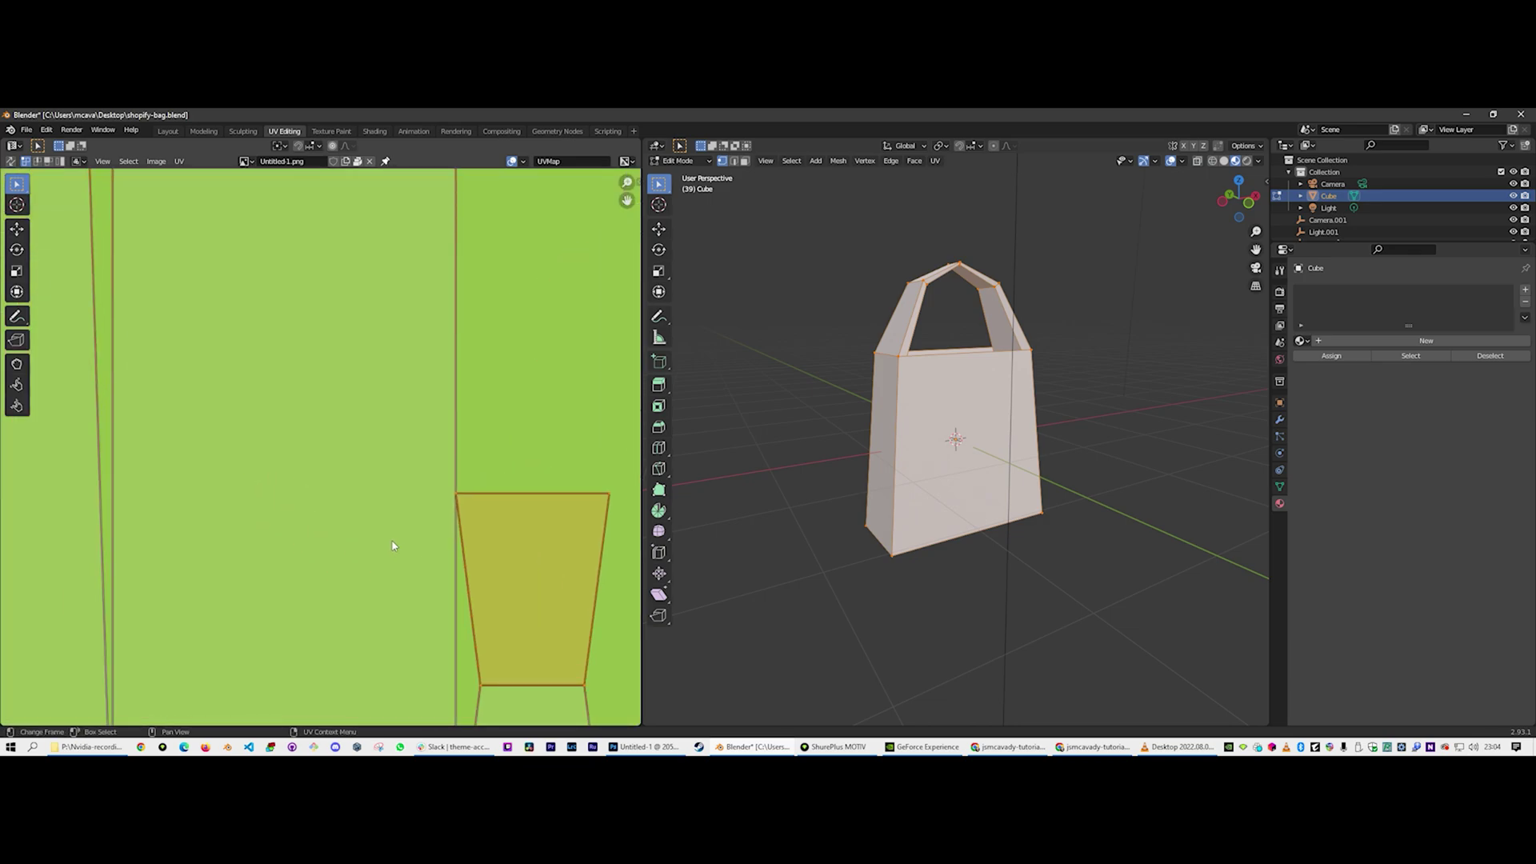
scroll(393, 546, down, 8)
scroll(373, 448, up, 1)
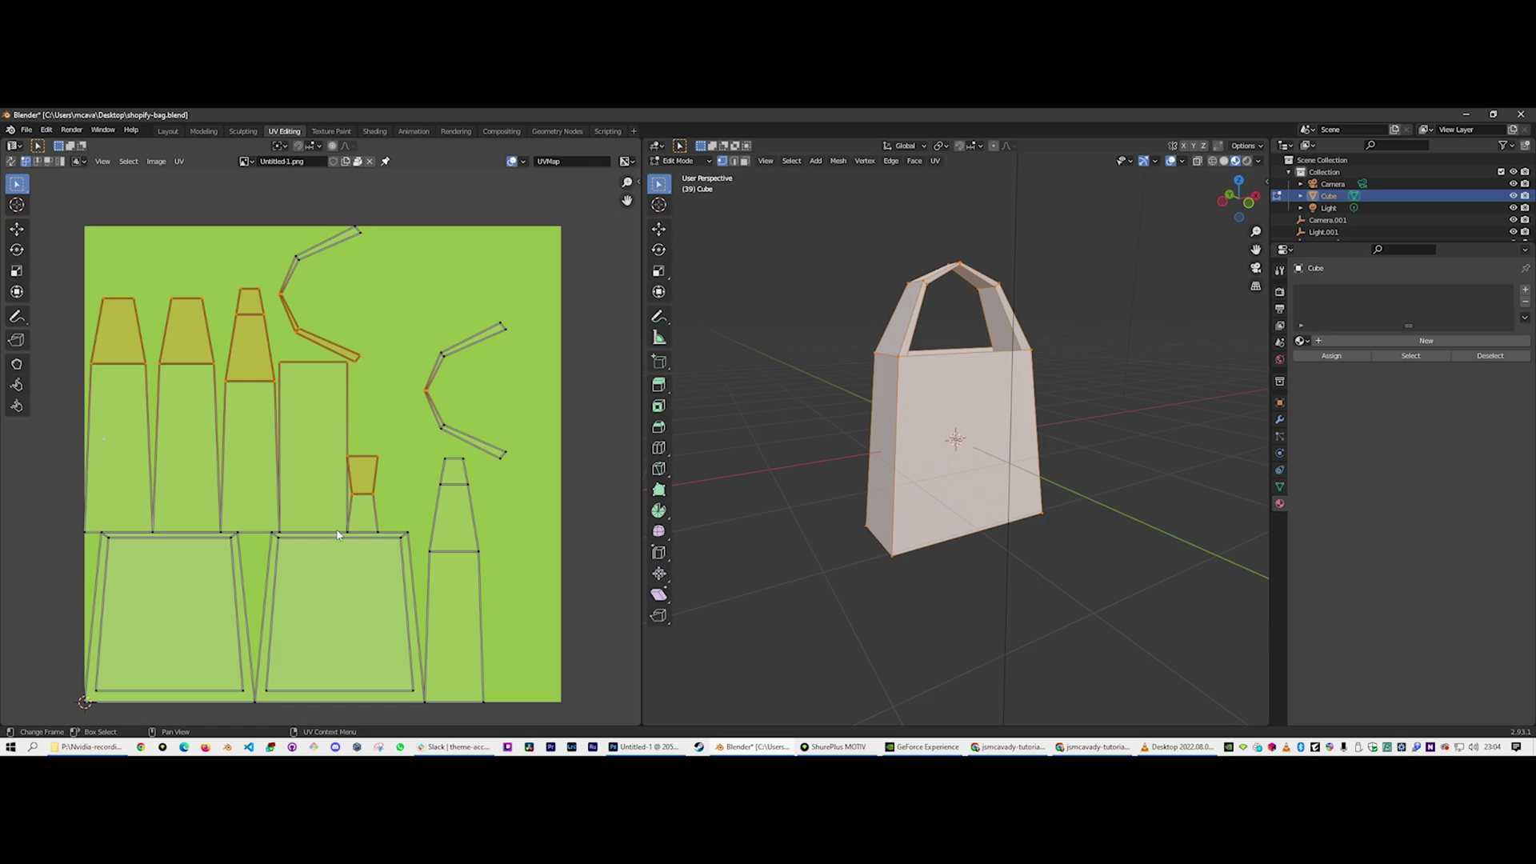
scroll(282, 547, down, 1)
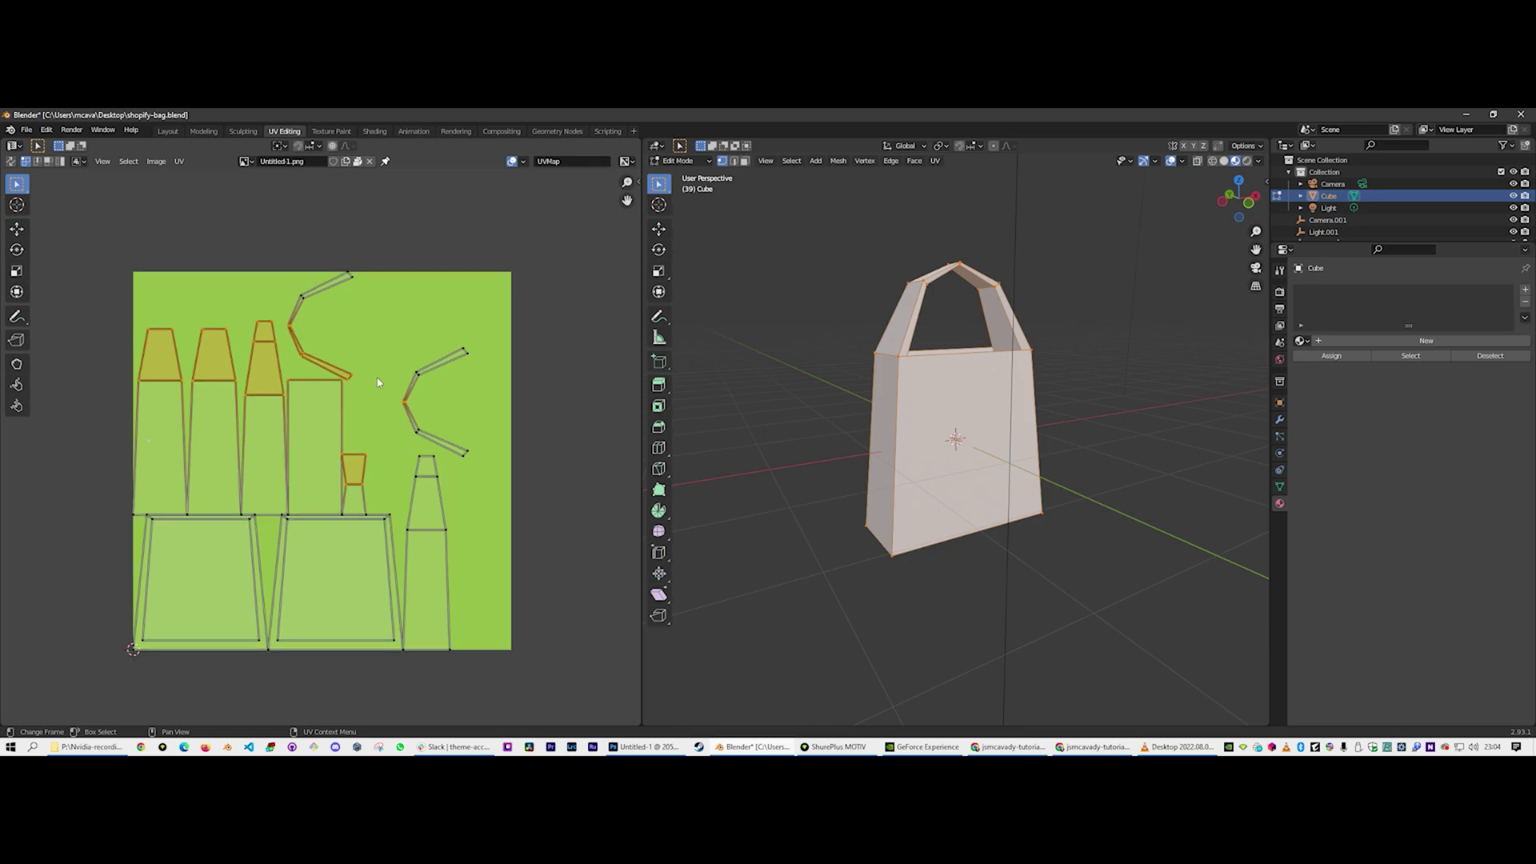
Clear the UV face selection and bring up the UV options
click(381, 344)
right_click(380, 345)
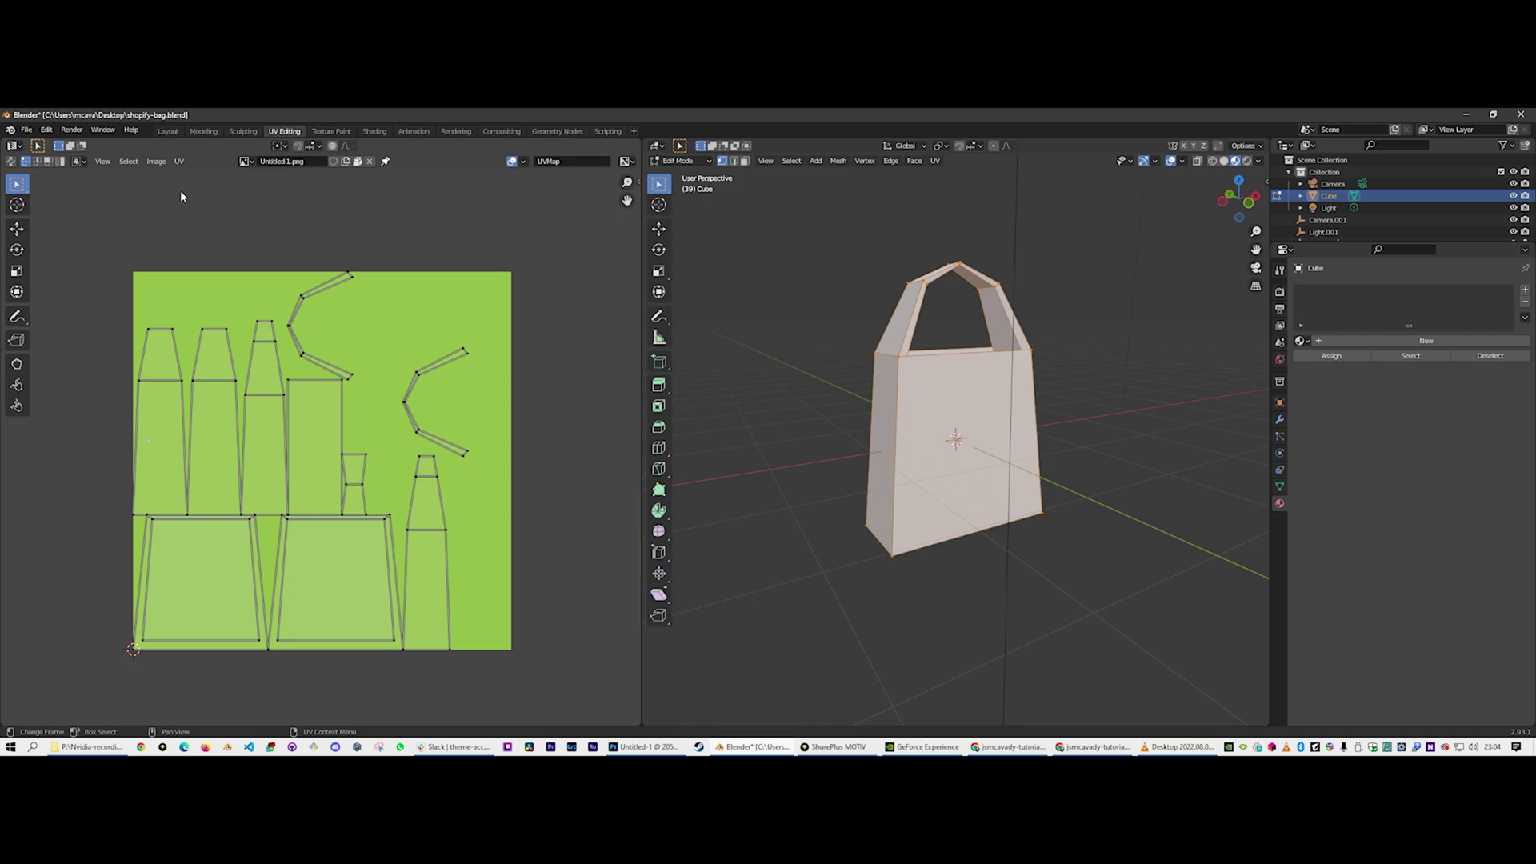
click(181, 163)
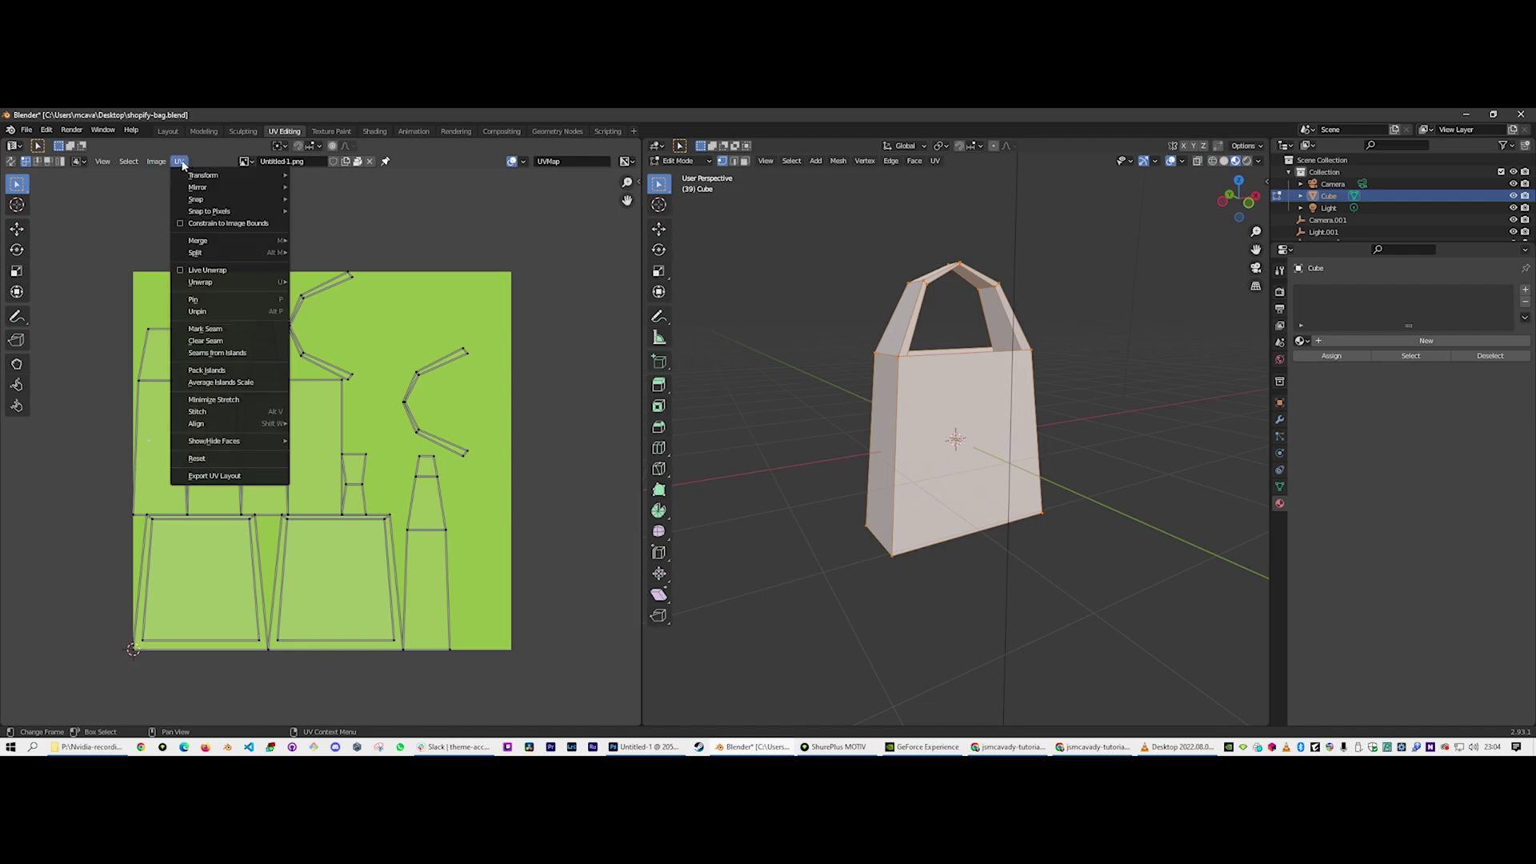
Export the UV layout to the Desktop as bag-new.png, a 500×500 PNG with 0.25 fill opacity
click(245, 479)
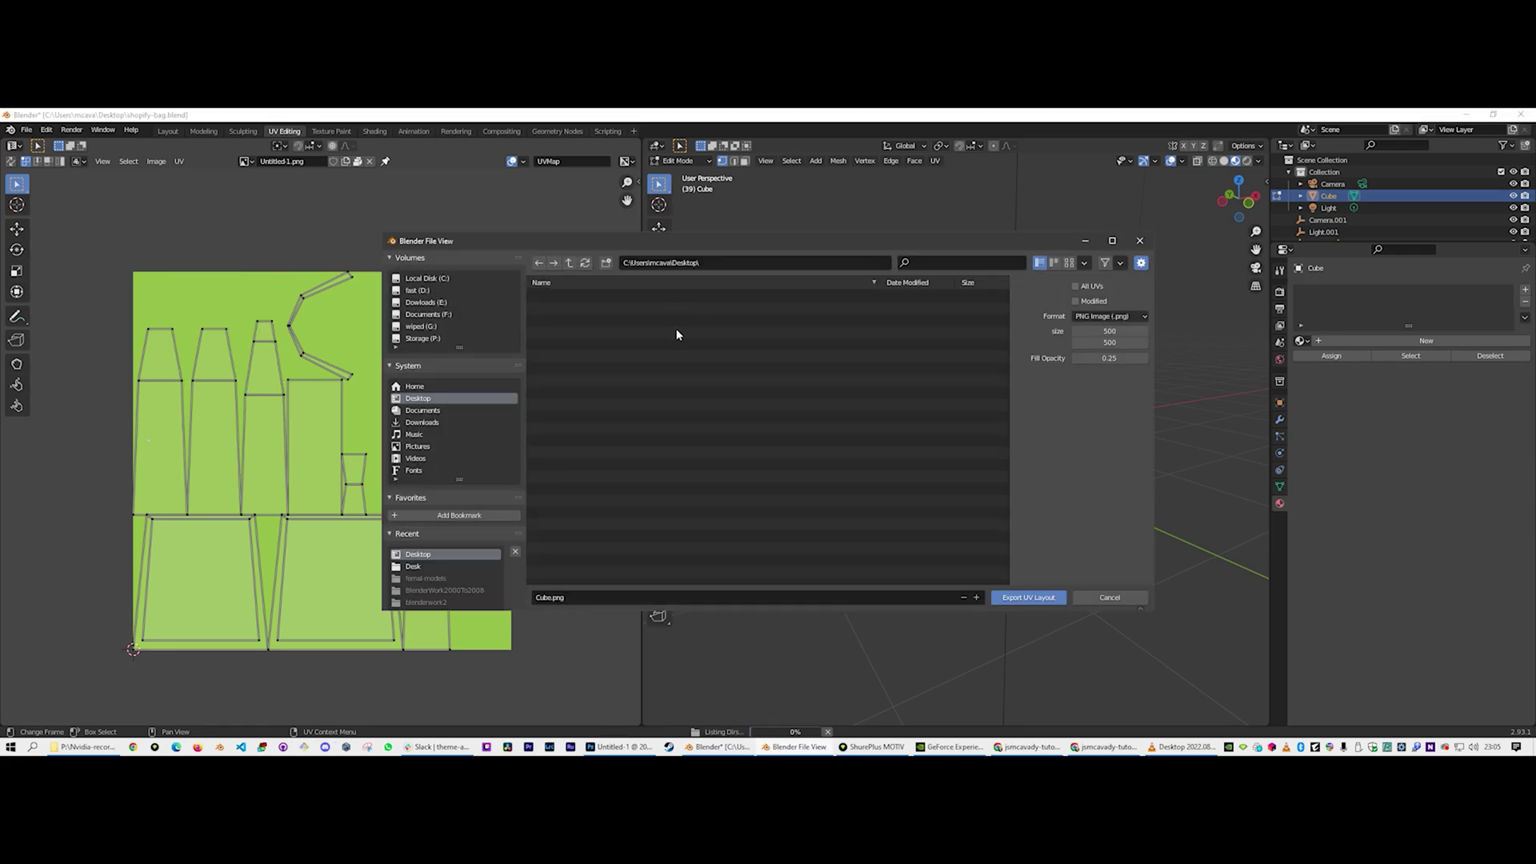
click(565, 593)
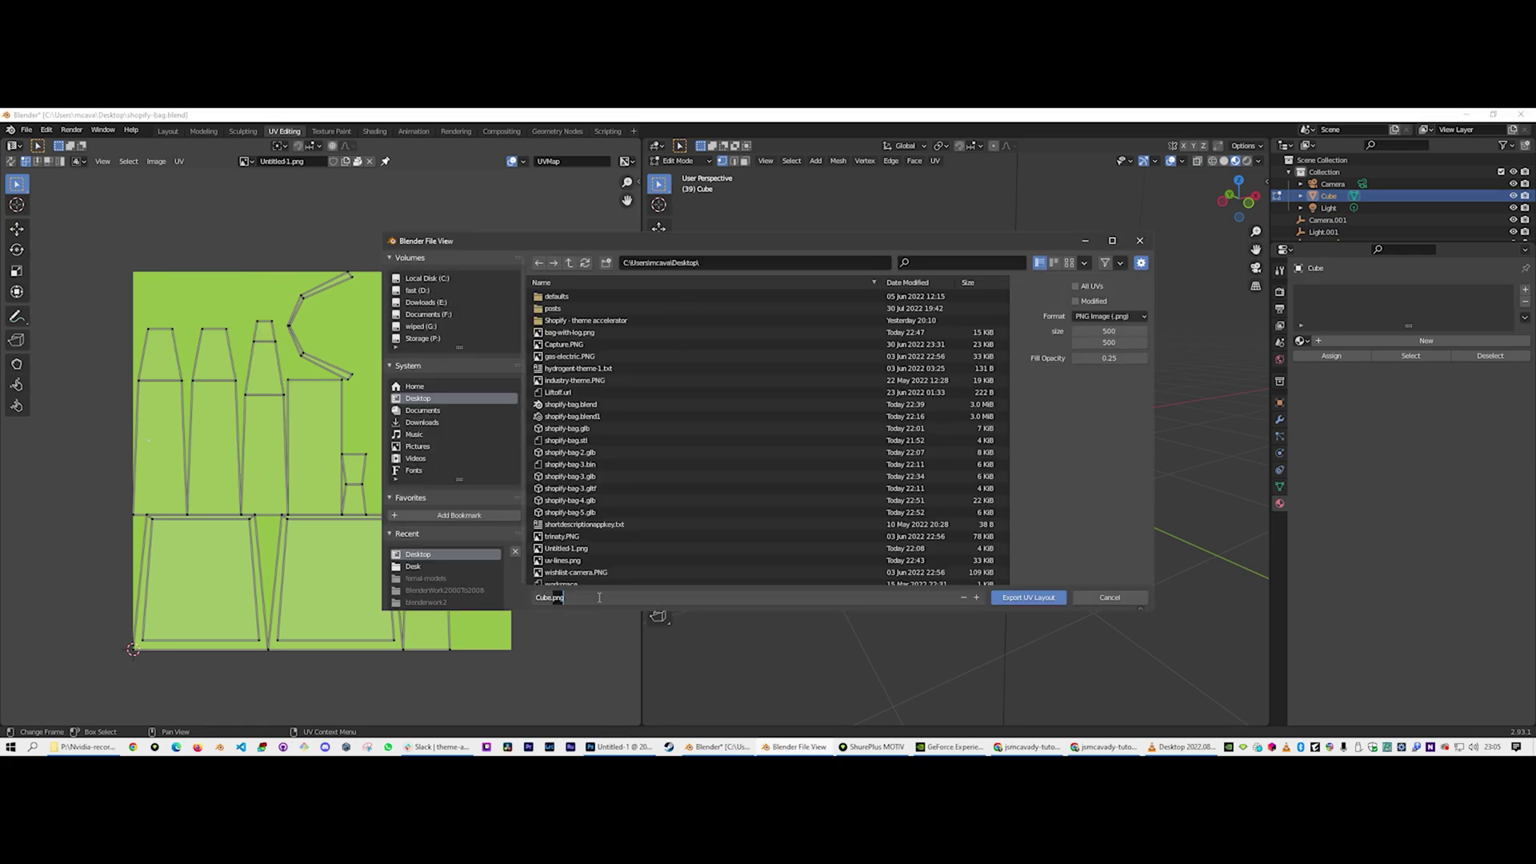
click(543, 601)
click(551, 598)
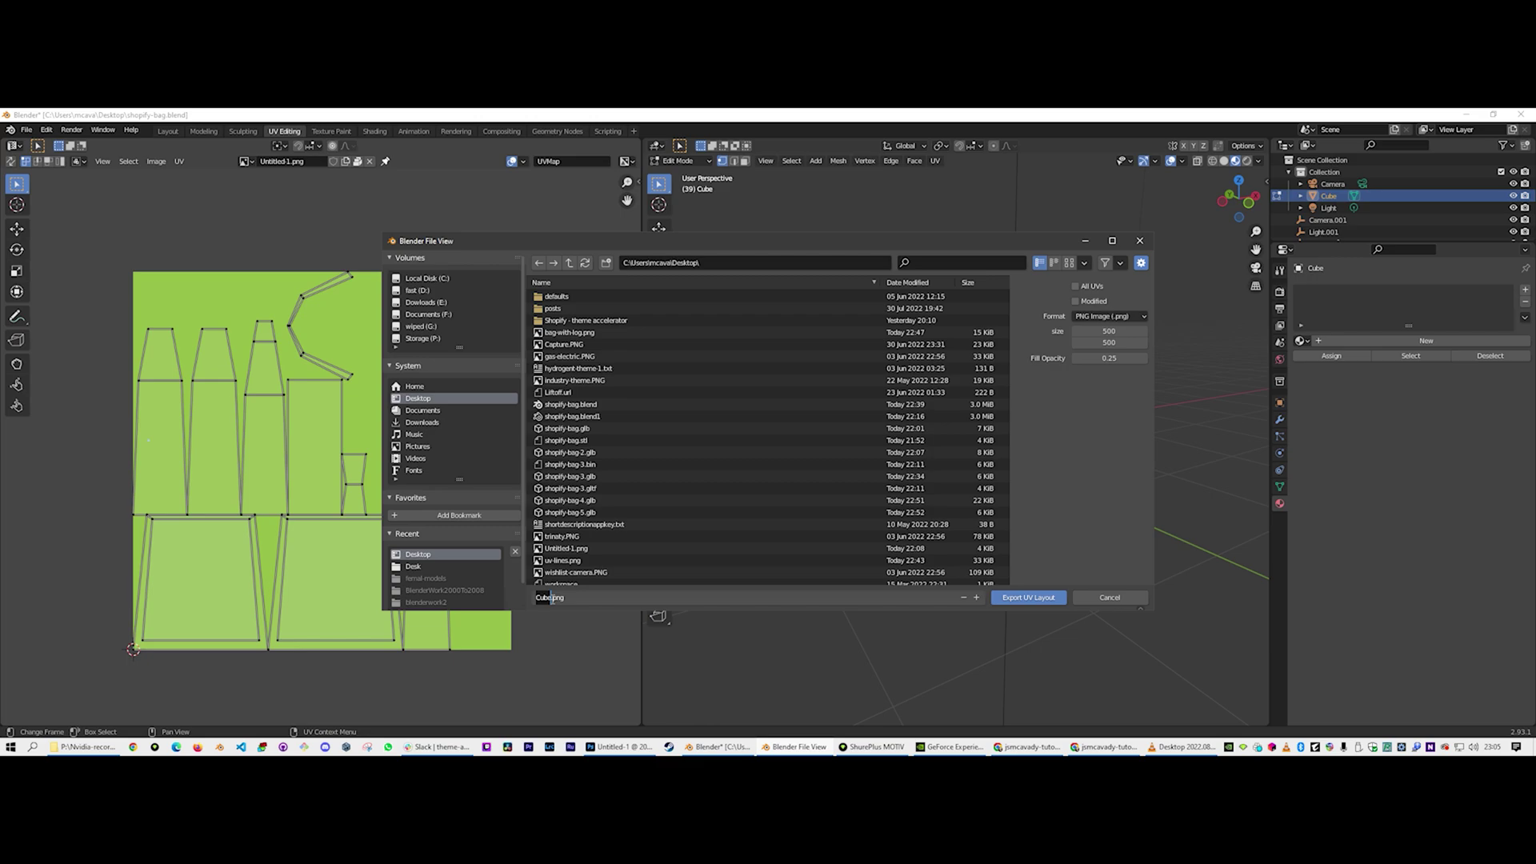
text(bag-new)
key(Return)
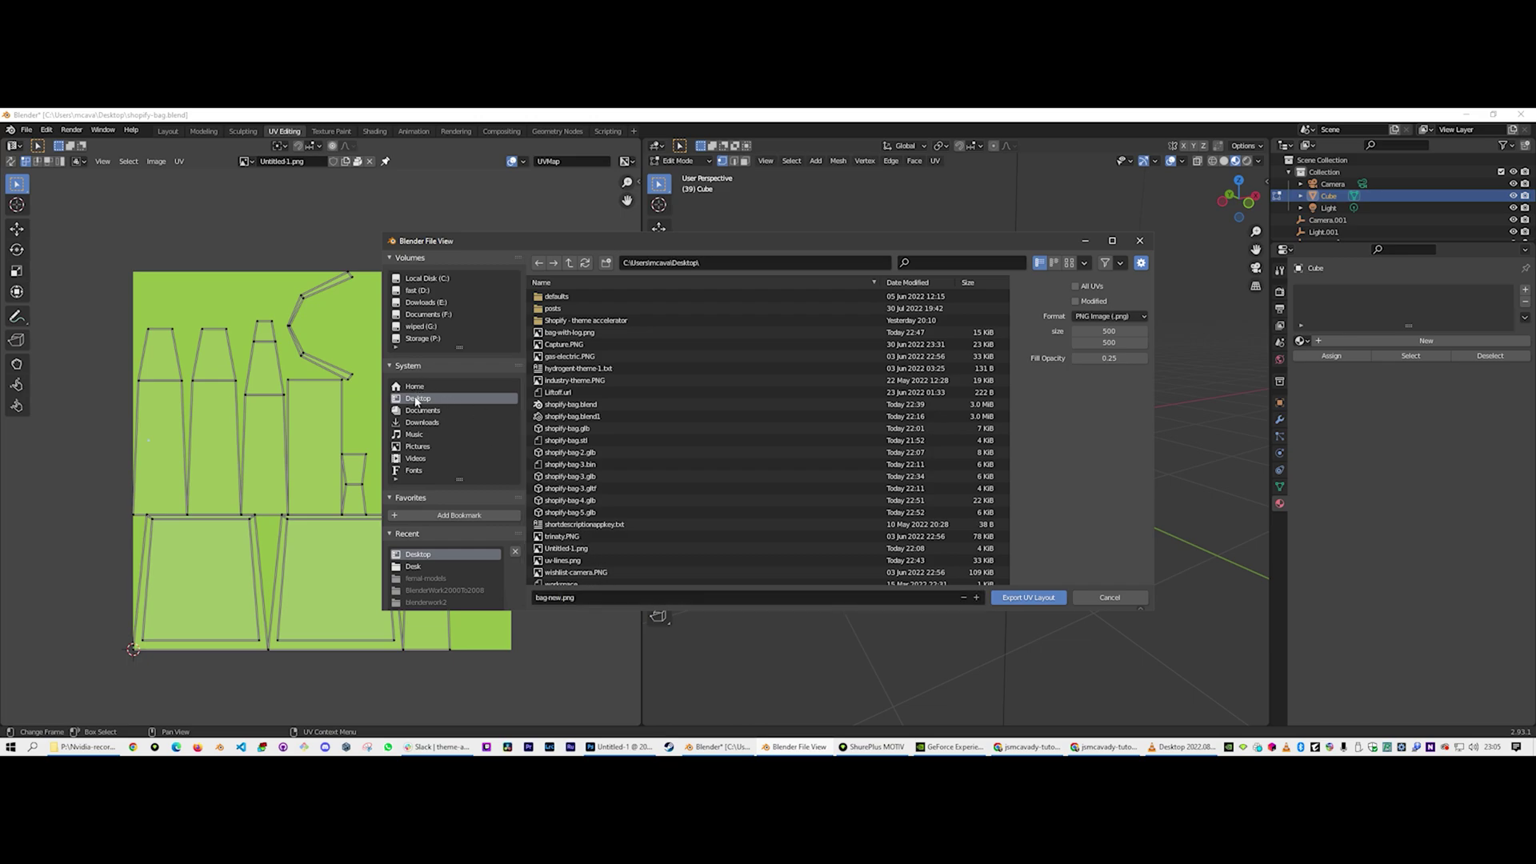
click(1039, 600)
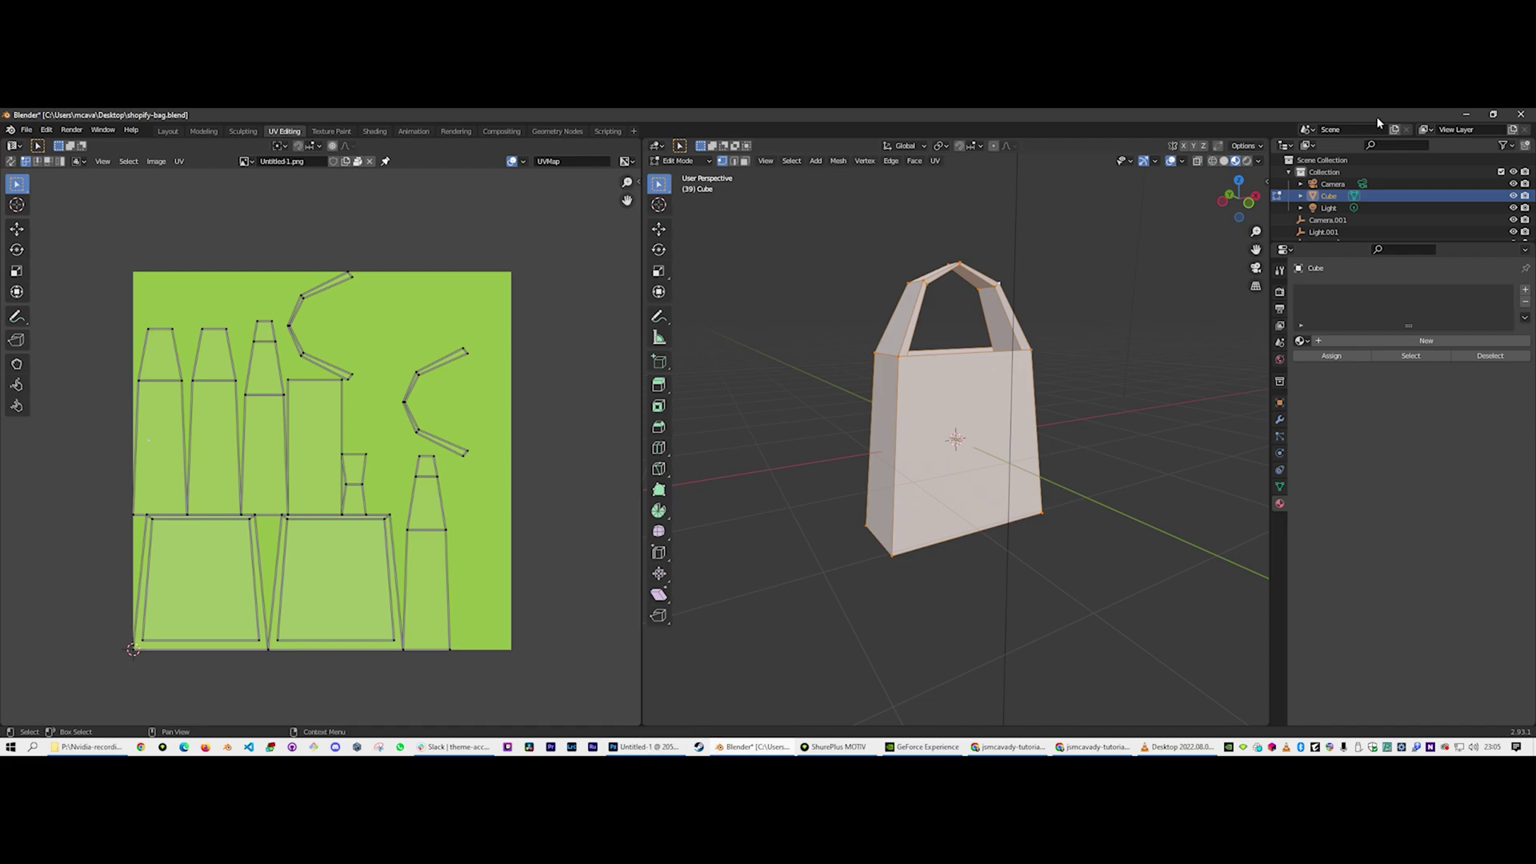
Minimize Blender and Chrome, preview bag-new.png in Windows Photos, then return to Photoshop's Untitled-1
click(1467, 114)
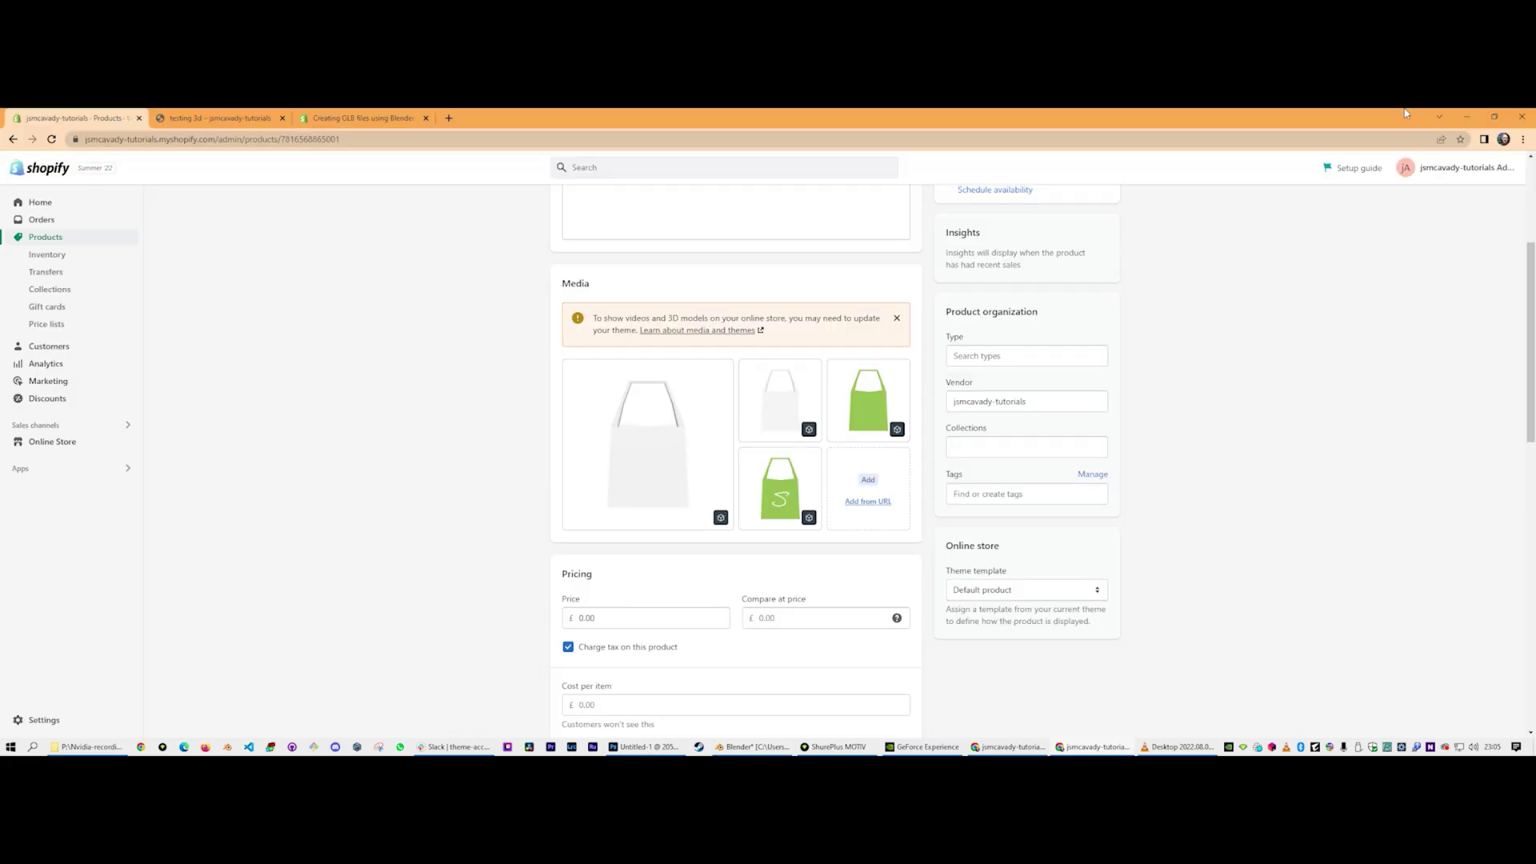
click(1467, 116)
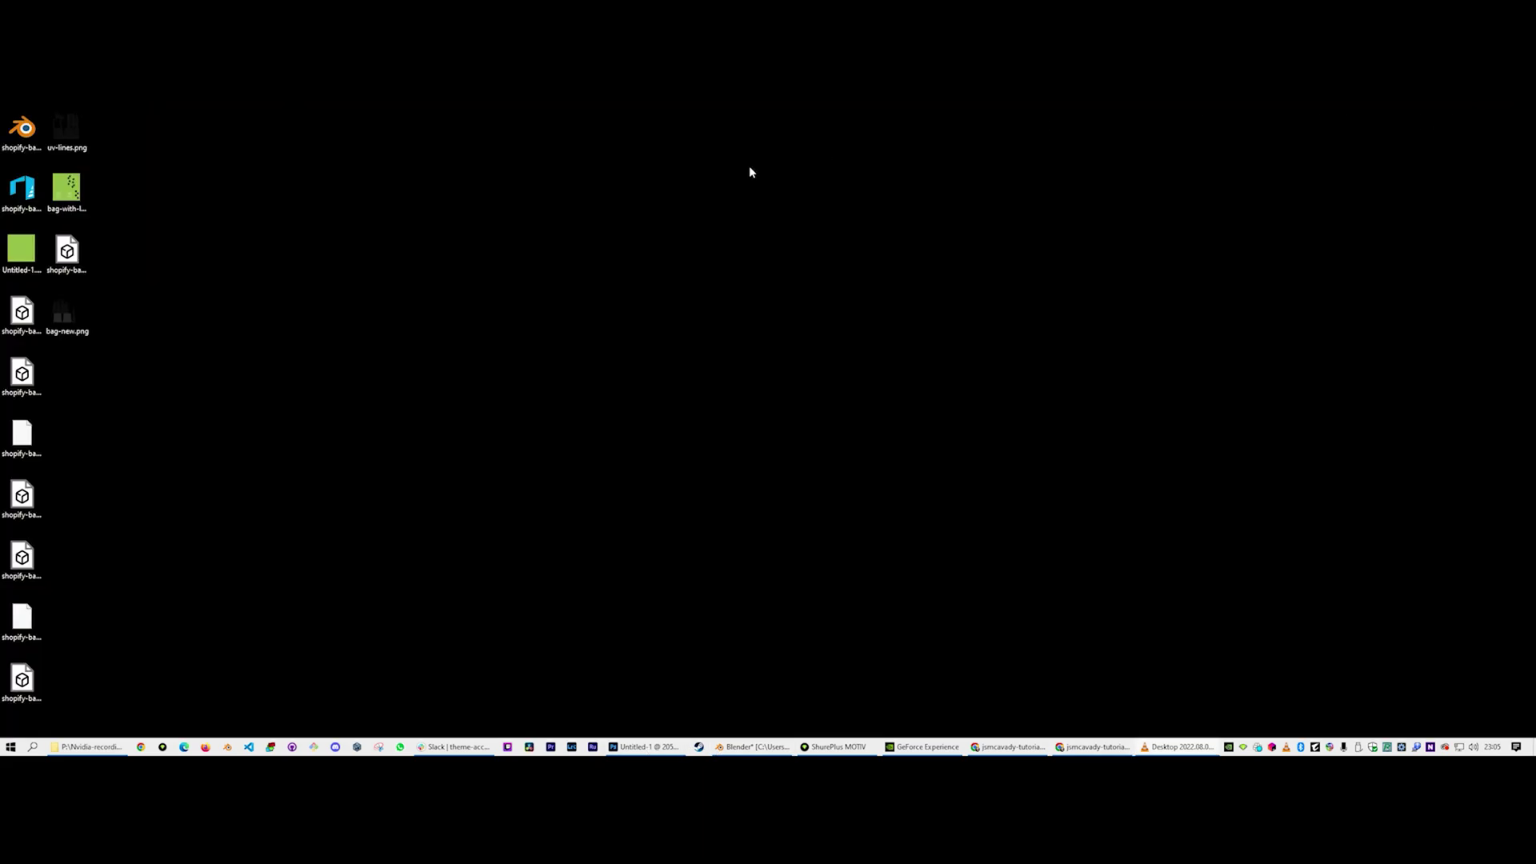
double_click(64, 314)
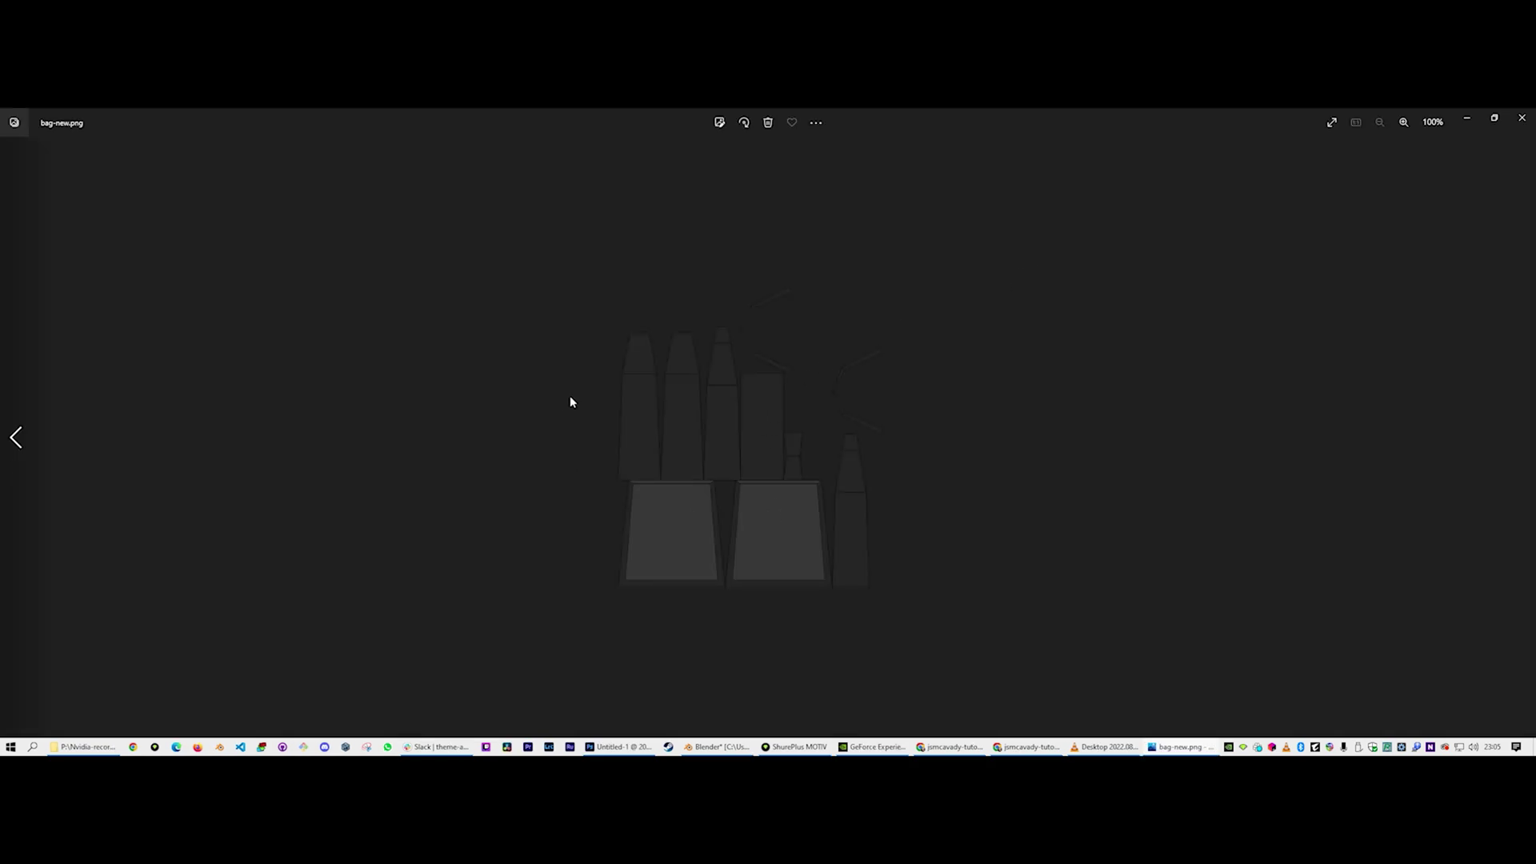
click(1464, 120)
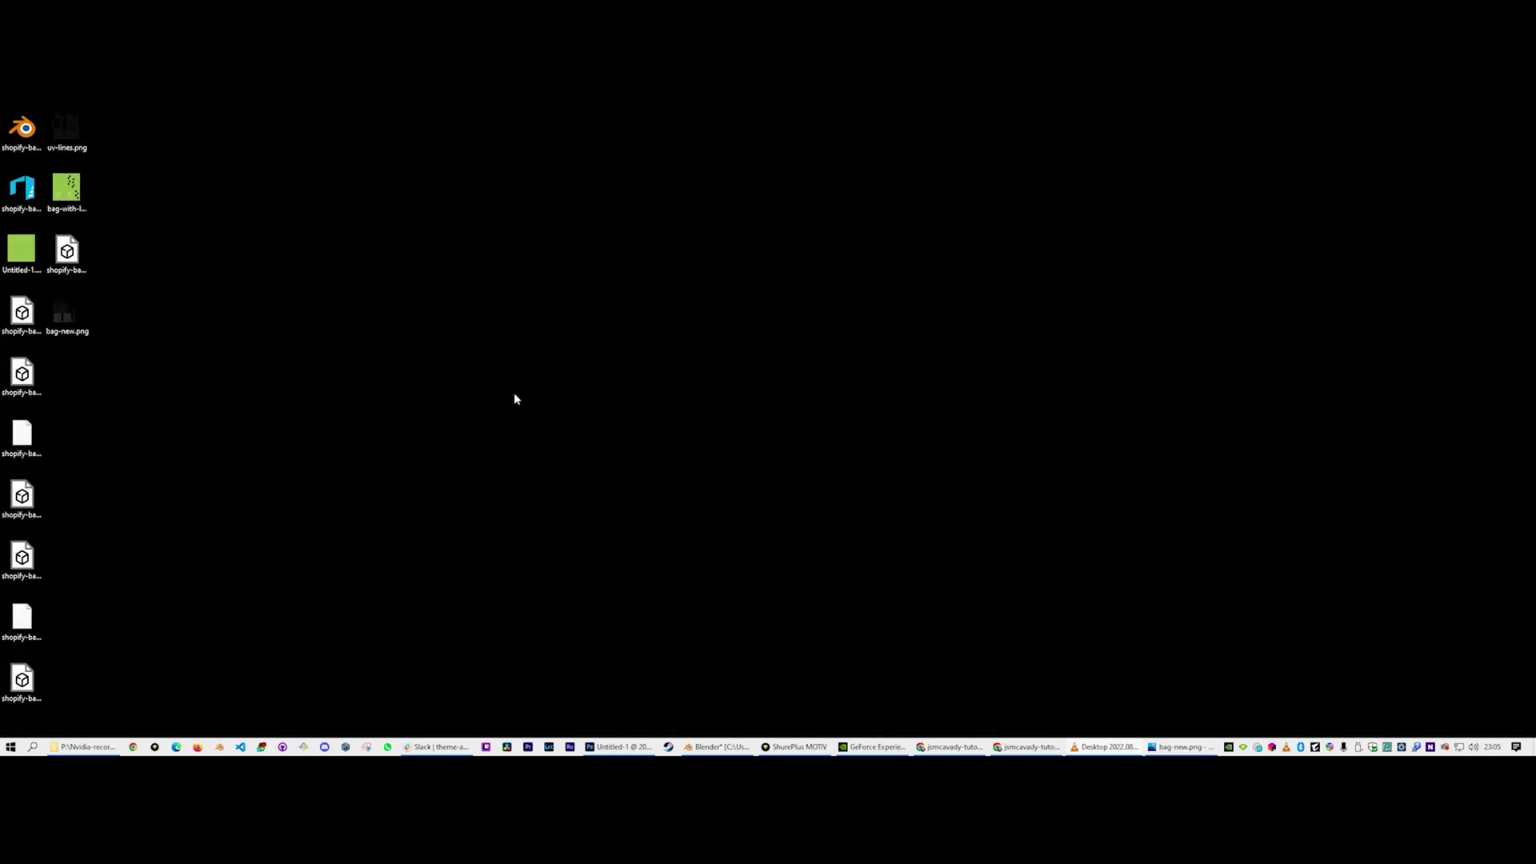
click(79, 311)
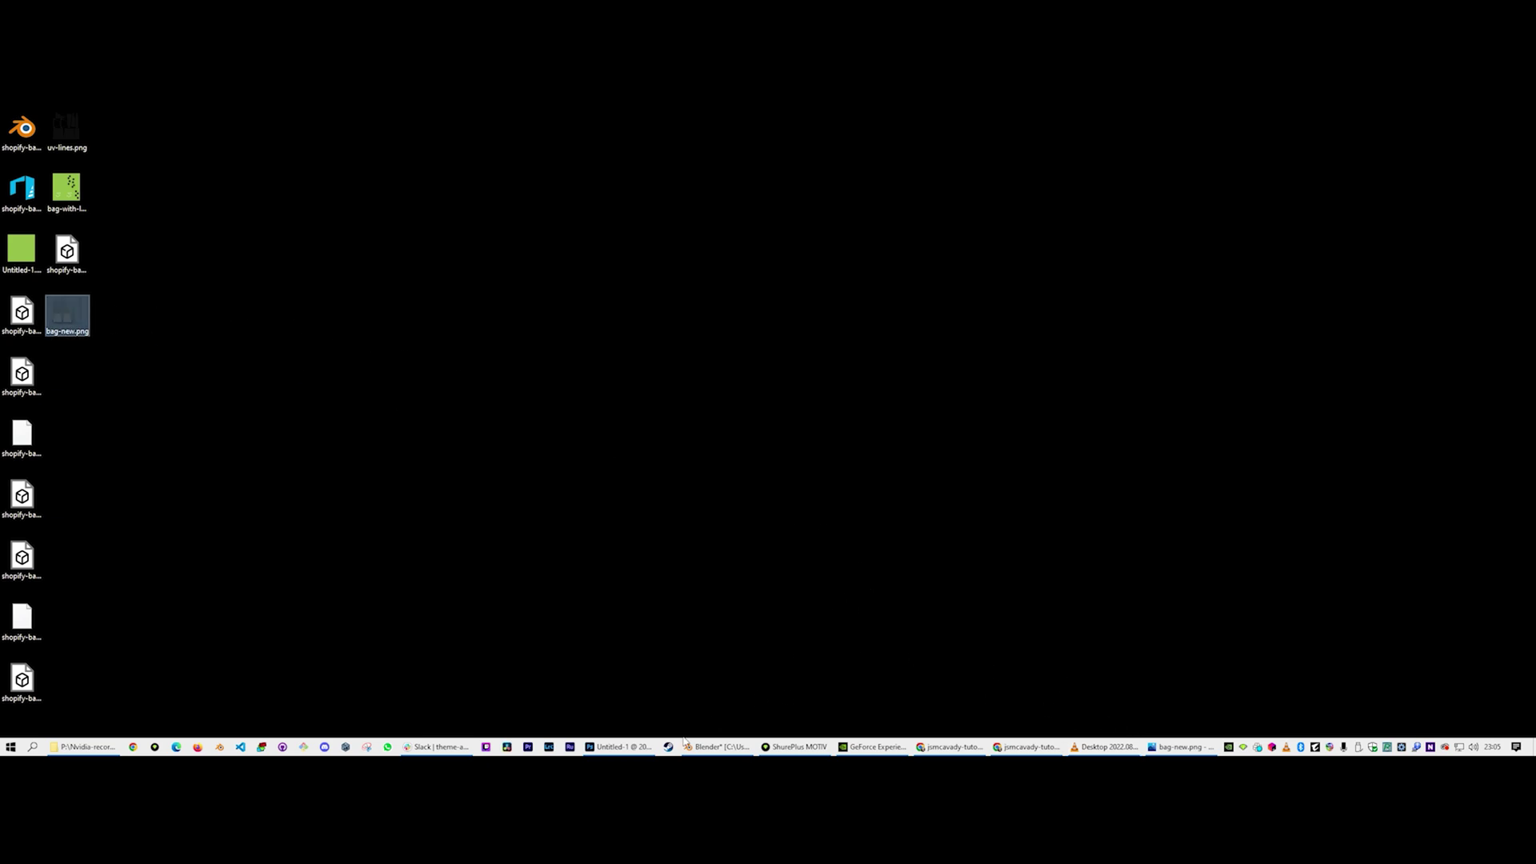
click(617, 748)
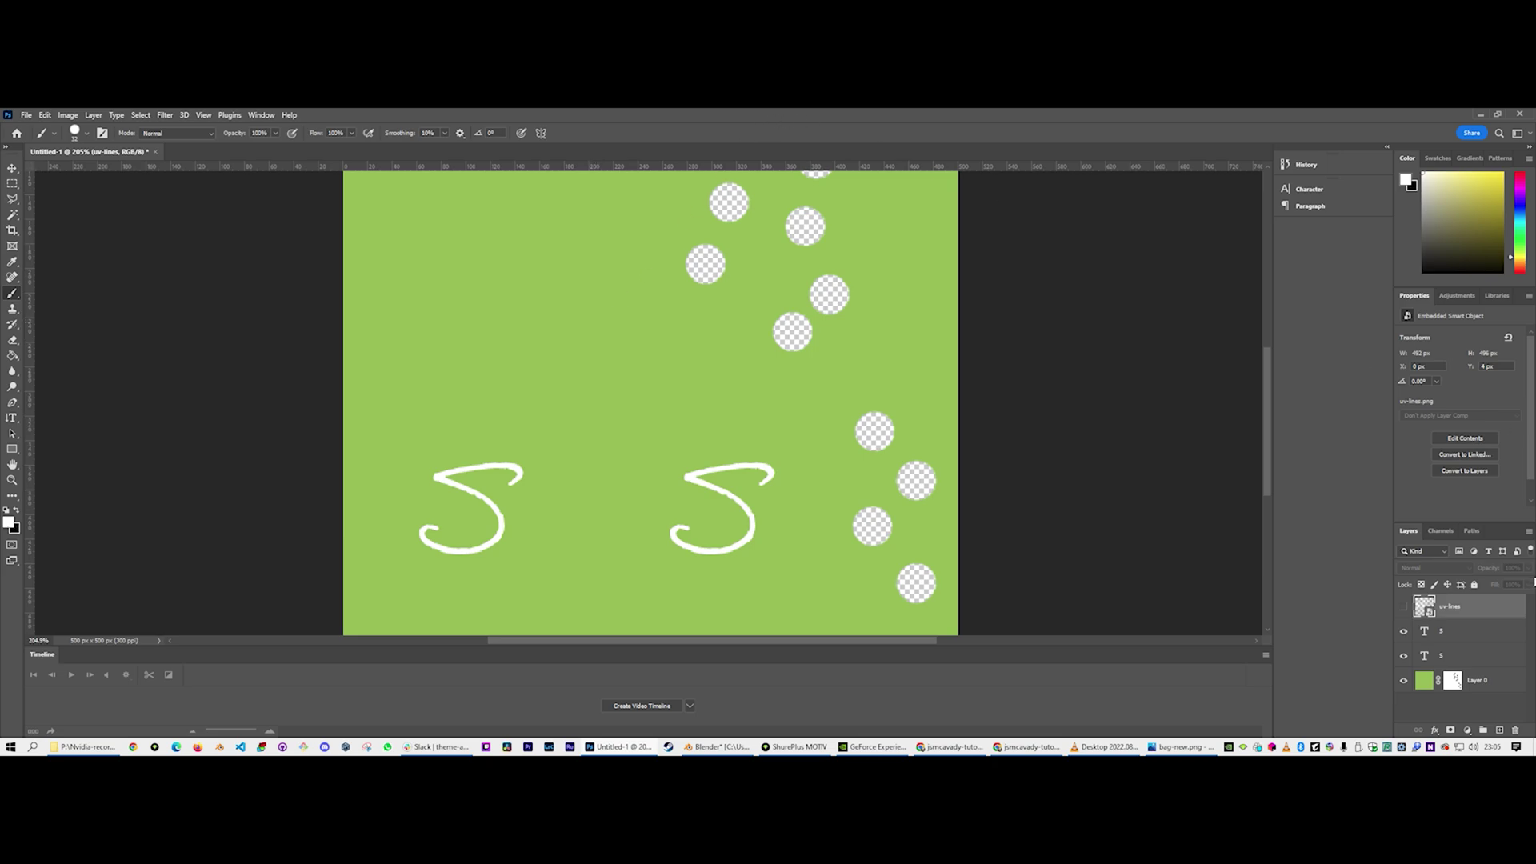
Move Layer 0's mask onto the uv-lines layer and hide both white S text layers
drag(1454, 680, 1469, 603)
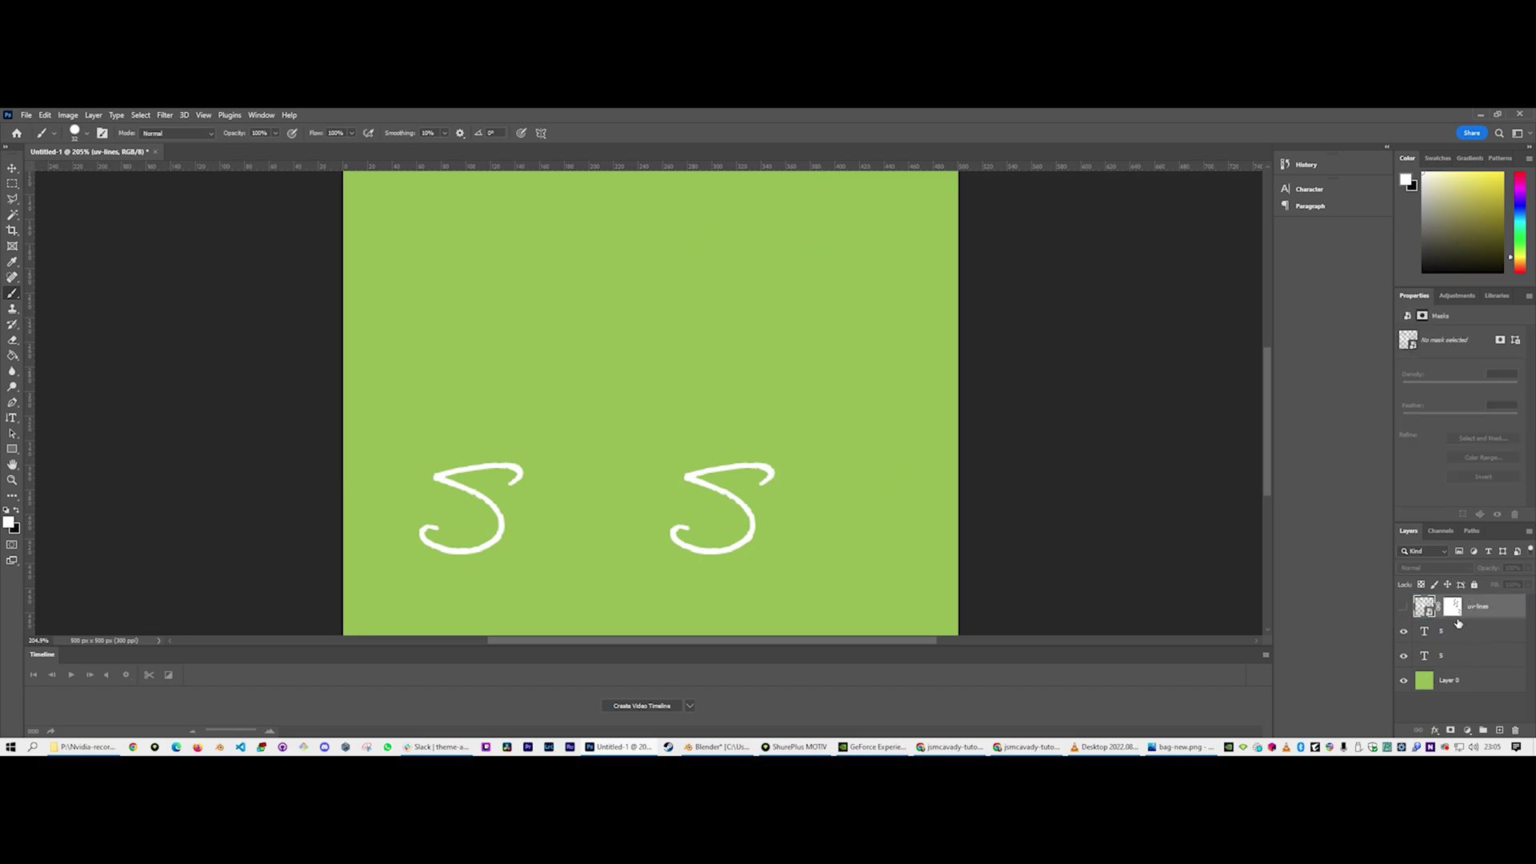
click(1404, 632)
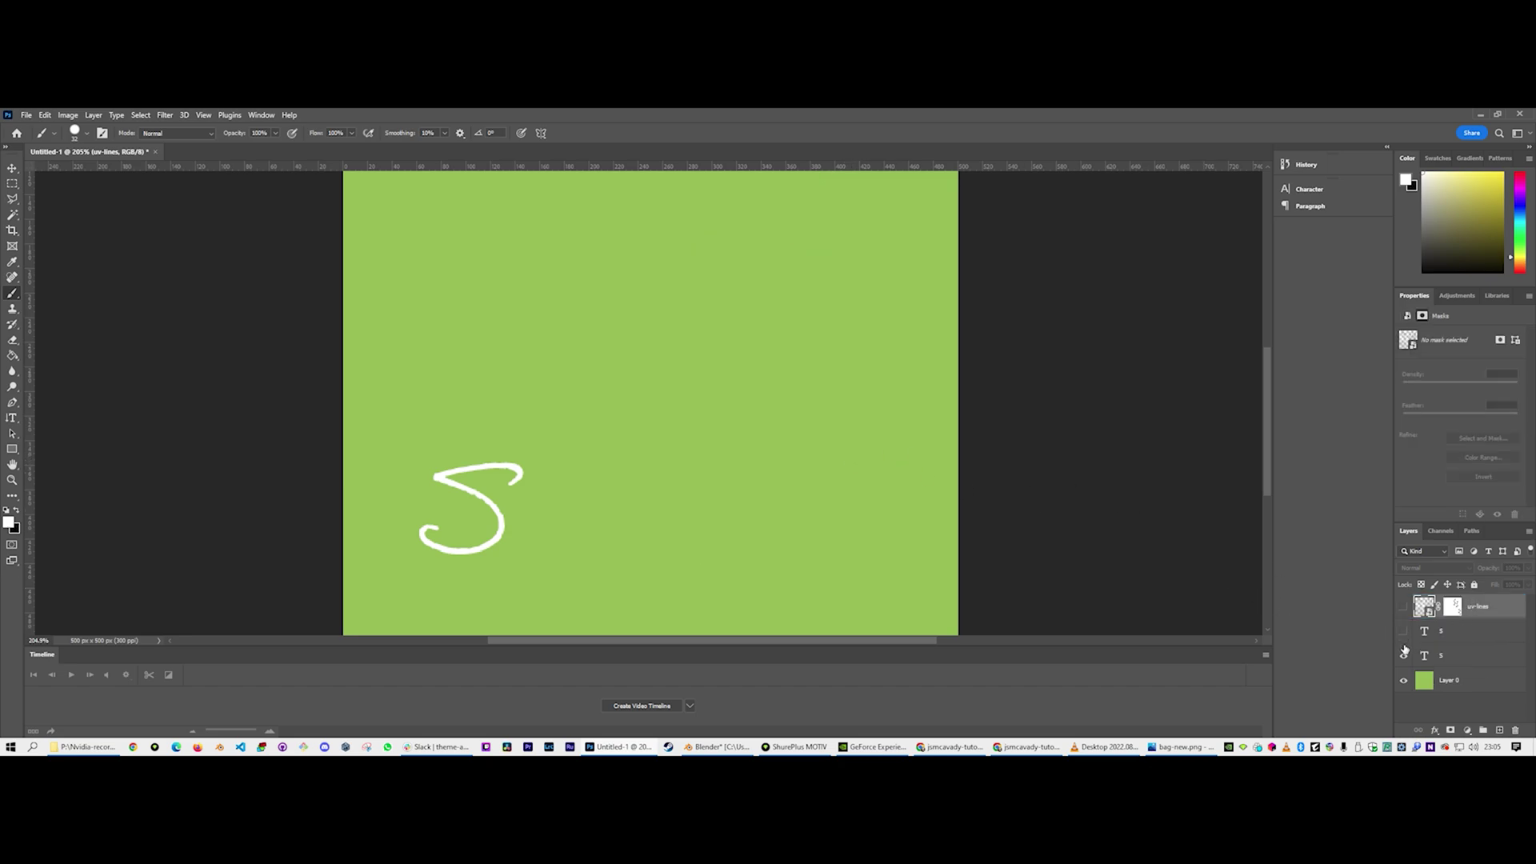
click(1403, 656)
Select the lower S text layer and zoom the canvas out to 140%
click(1461, 658)
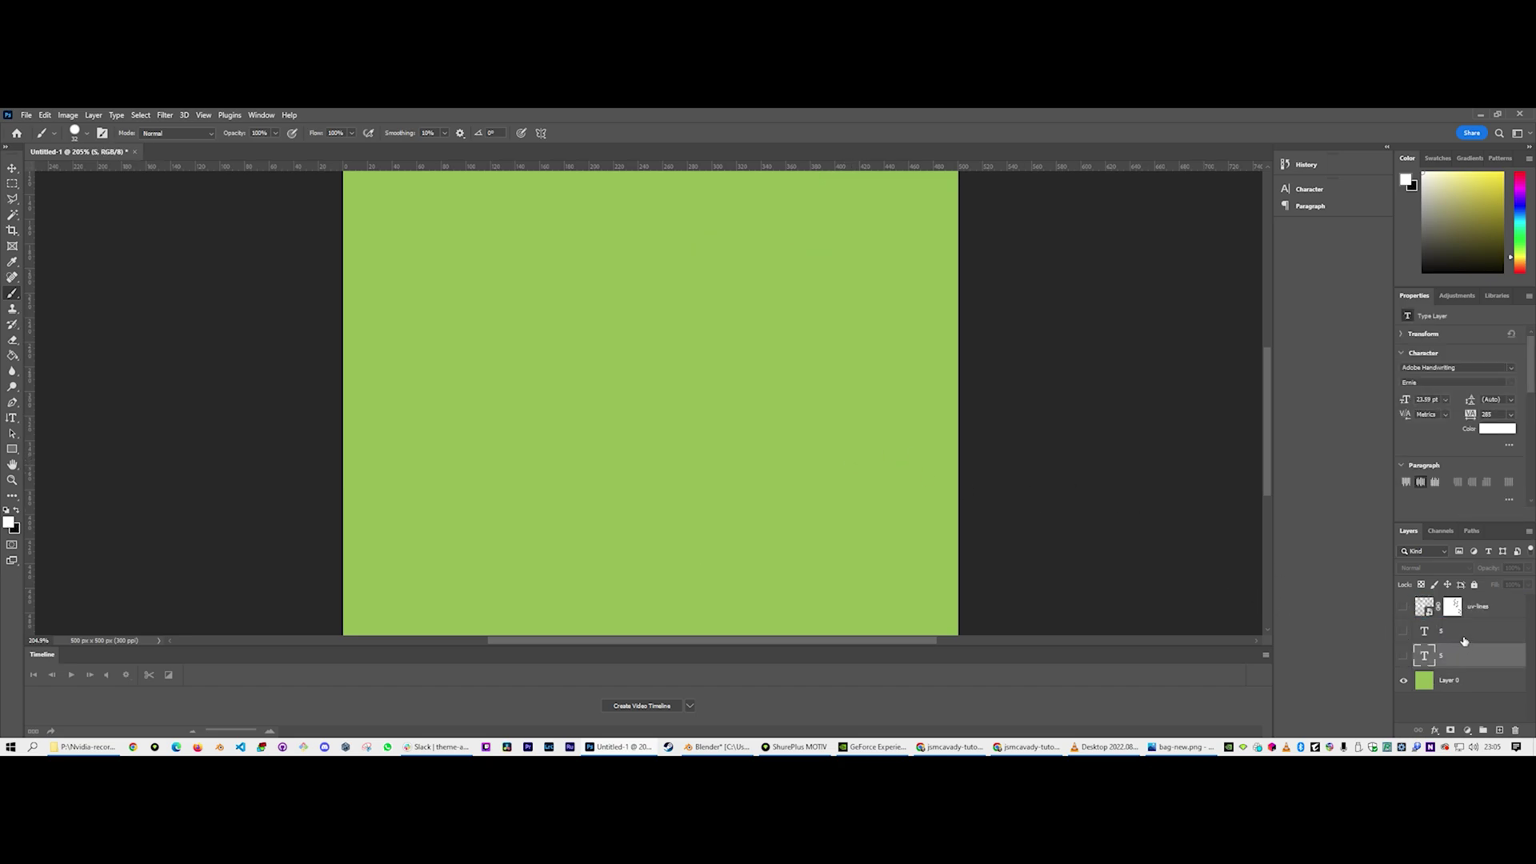
scroll(568, 352, down, 1)
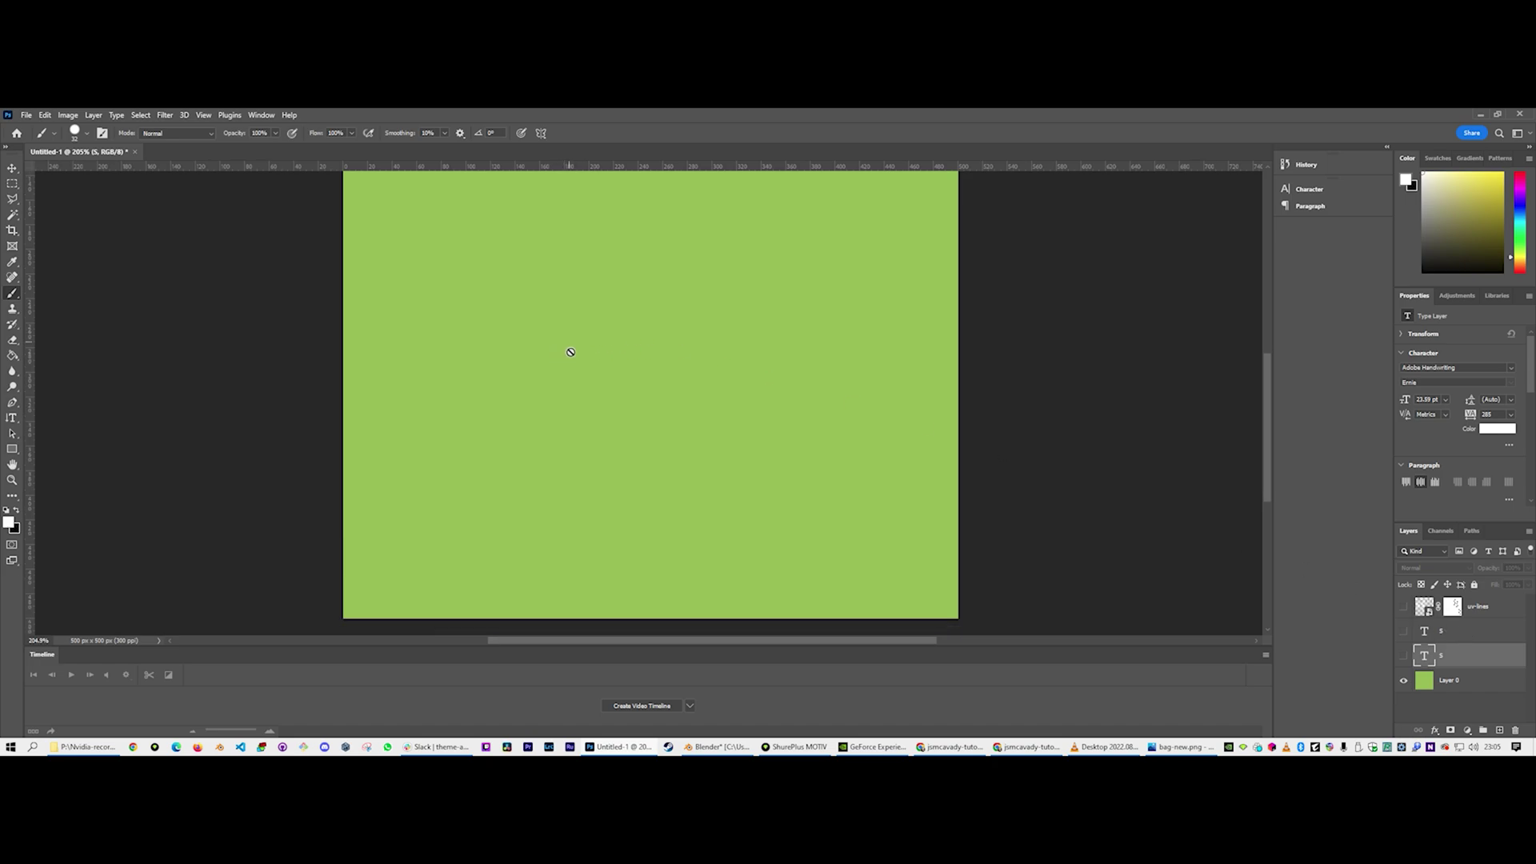
scroll(665, 415, up, 1)
scroll(666, 414, down, 5)
scroll(666, 415, up, 5)
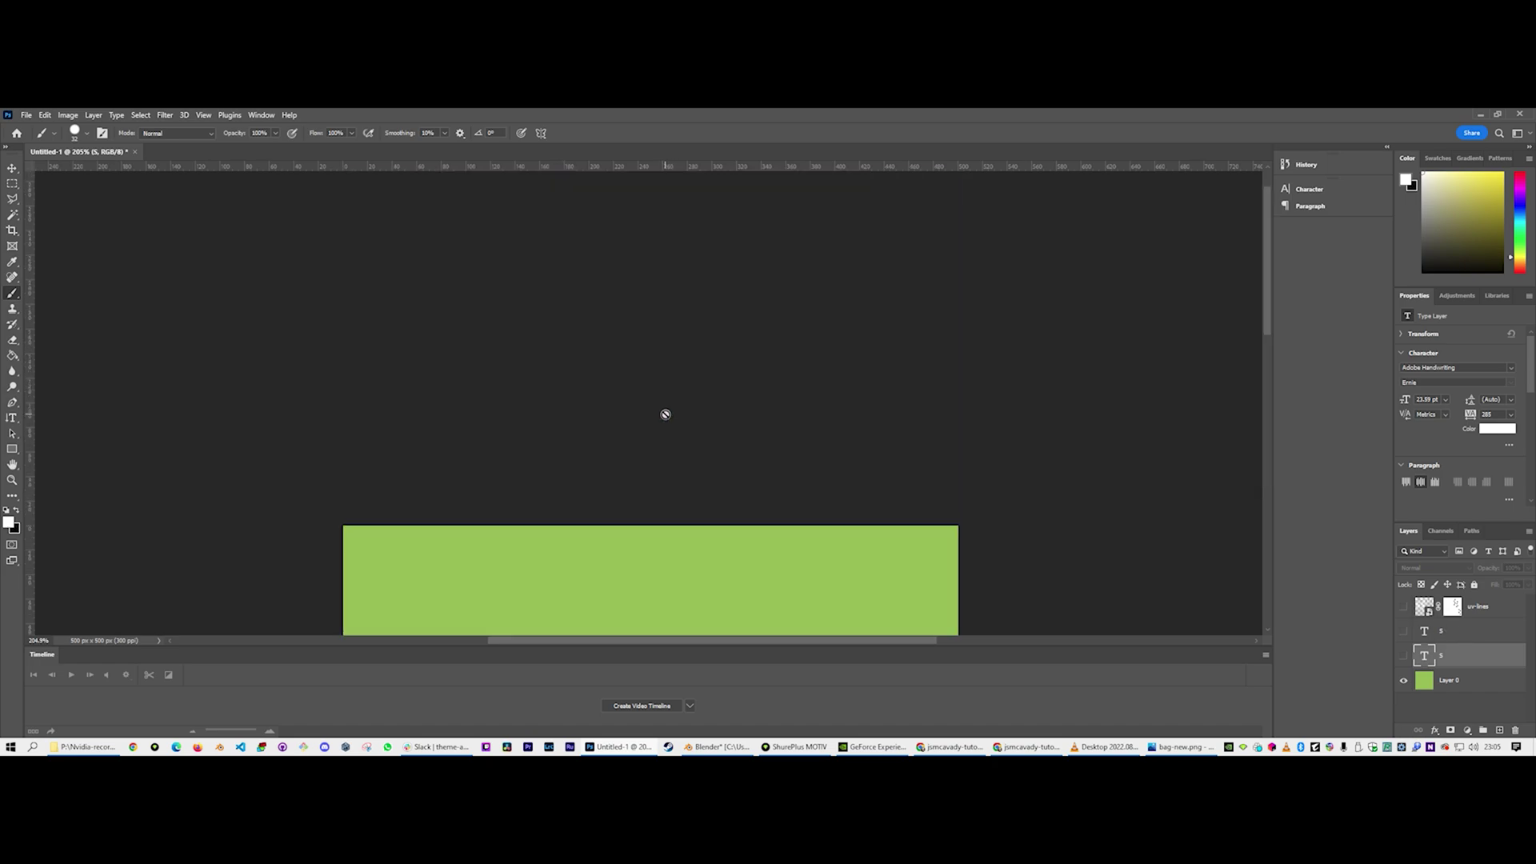
scroll(666, 415, down, 5)
scroll(666, 414, up, 1)
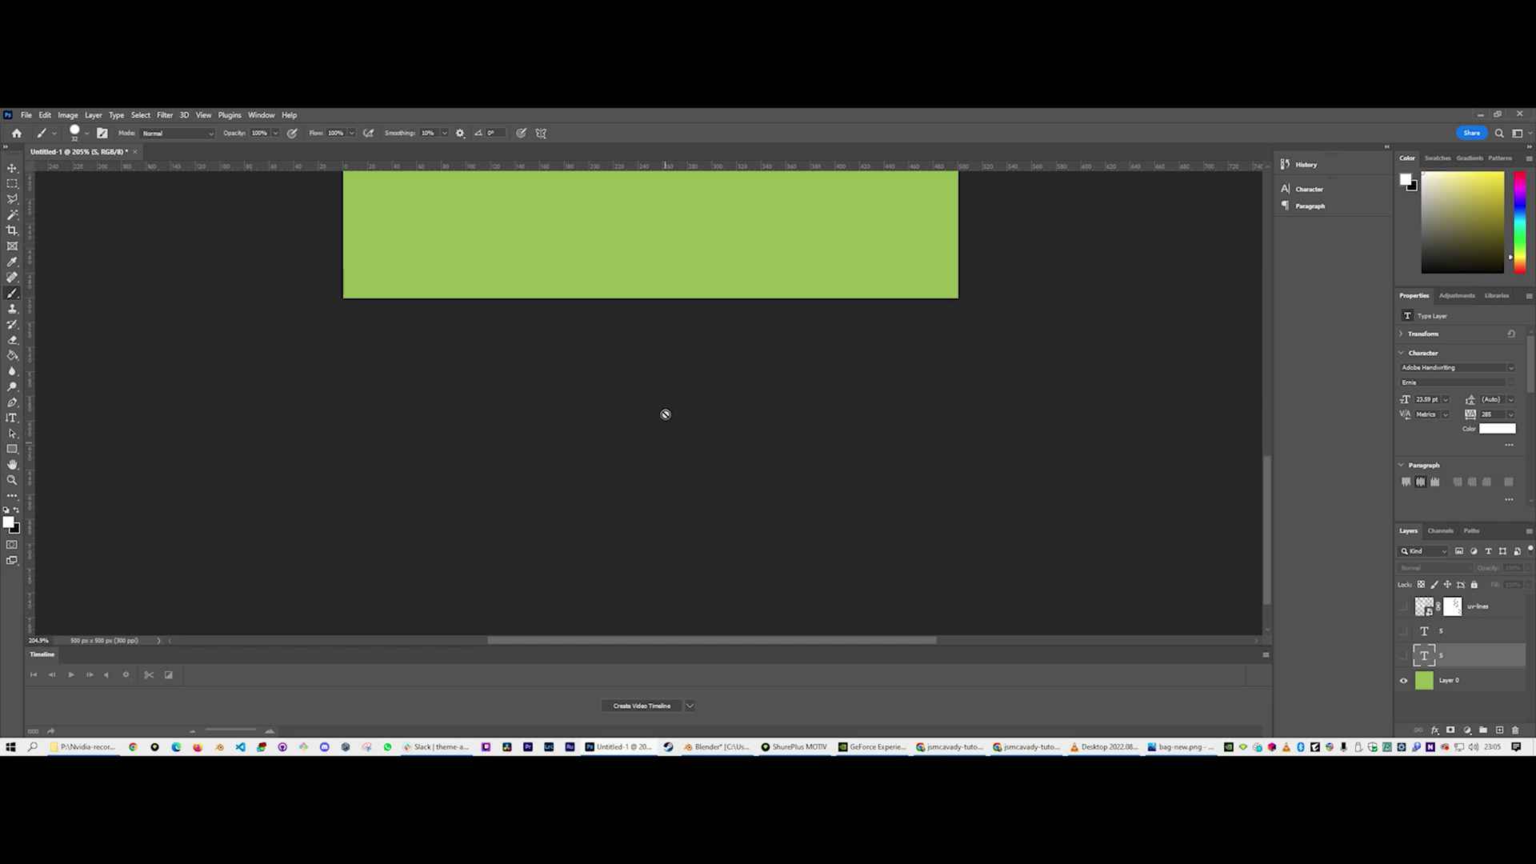
alt+scroll(666, 413, down, 2)
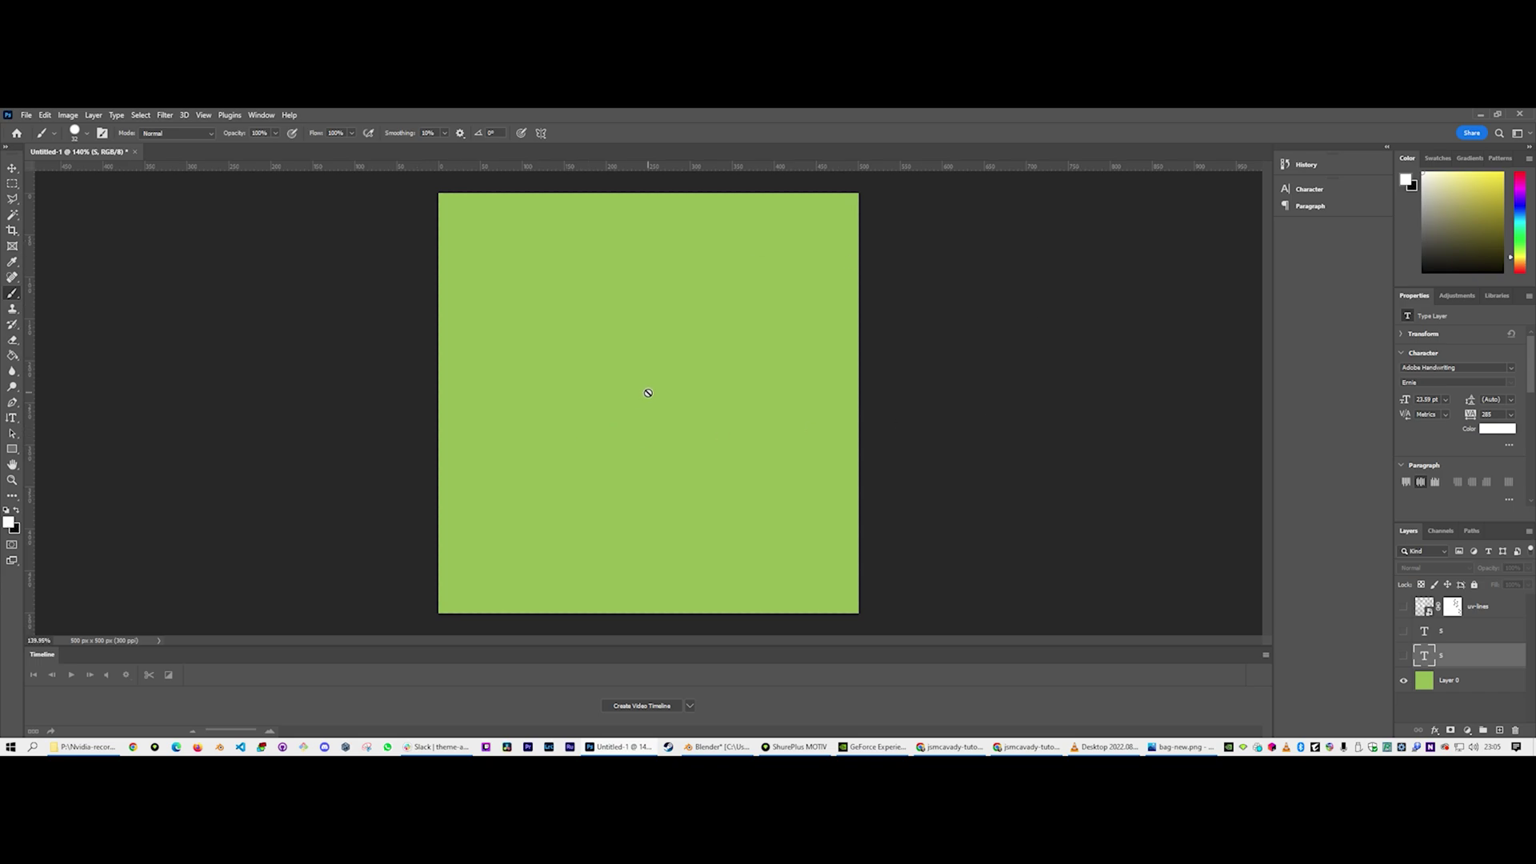
key(alt+Tab)
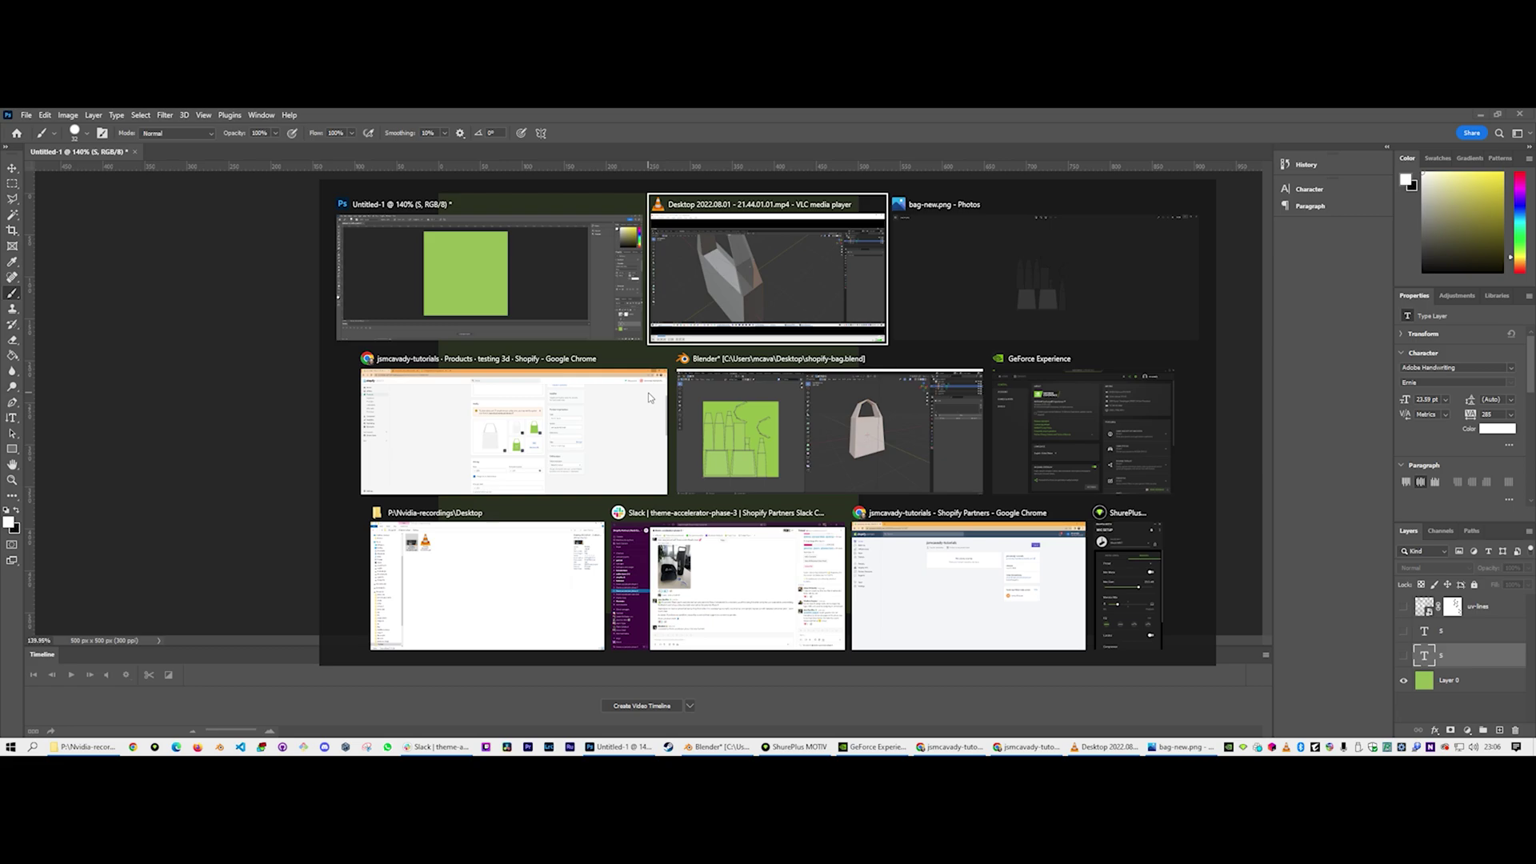
key(shift+Tab)
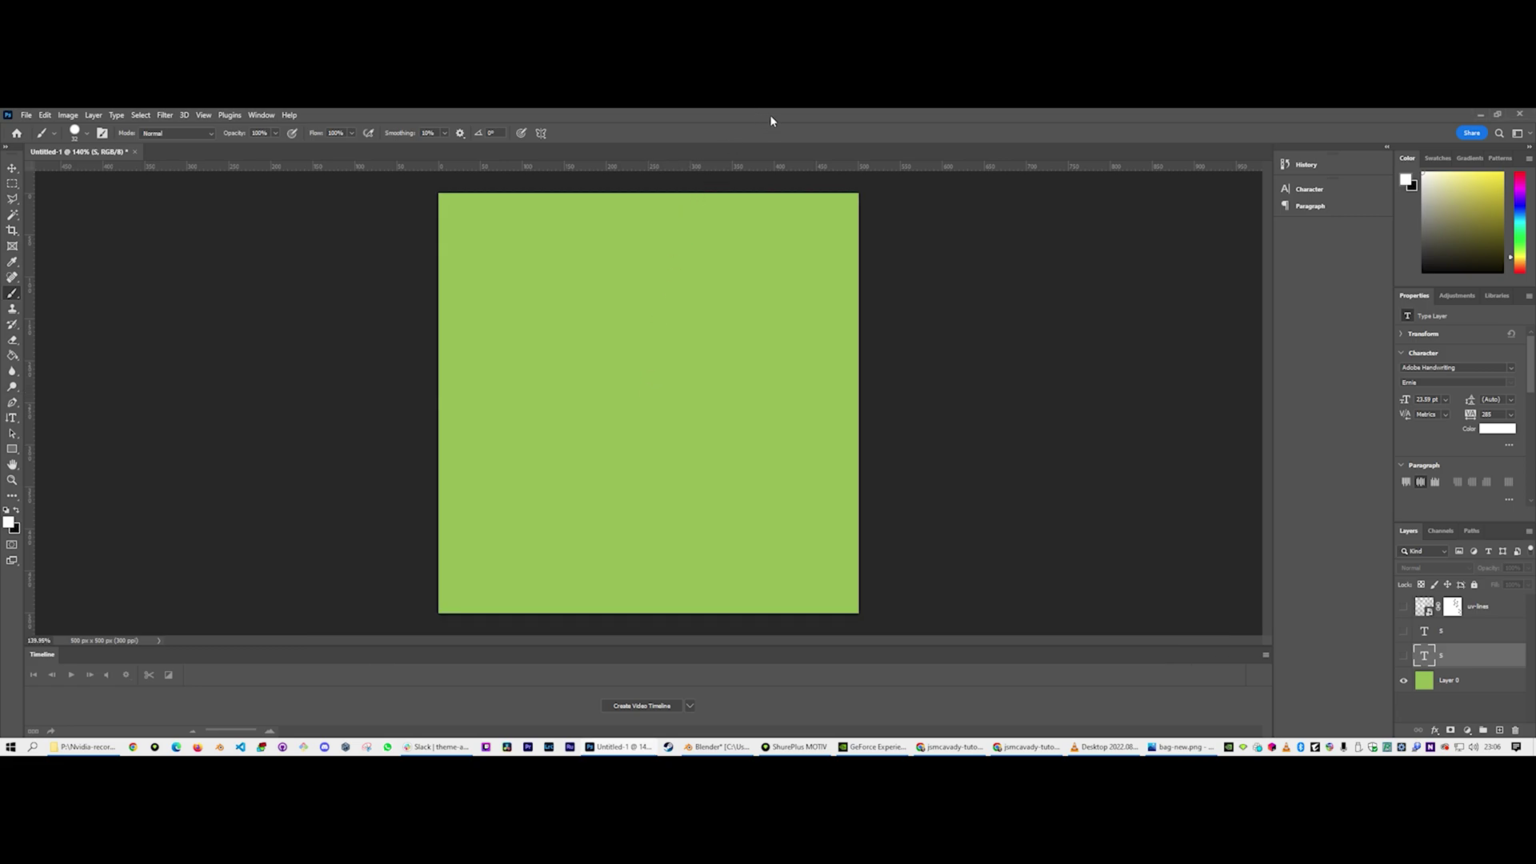
Place bag-new.png from the desktop into the document as a new layer
double_click(770, 113)
click(74, 328)
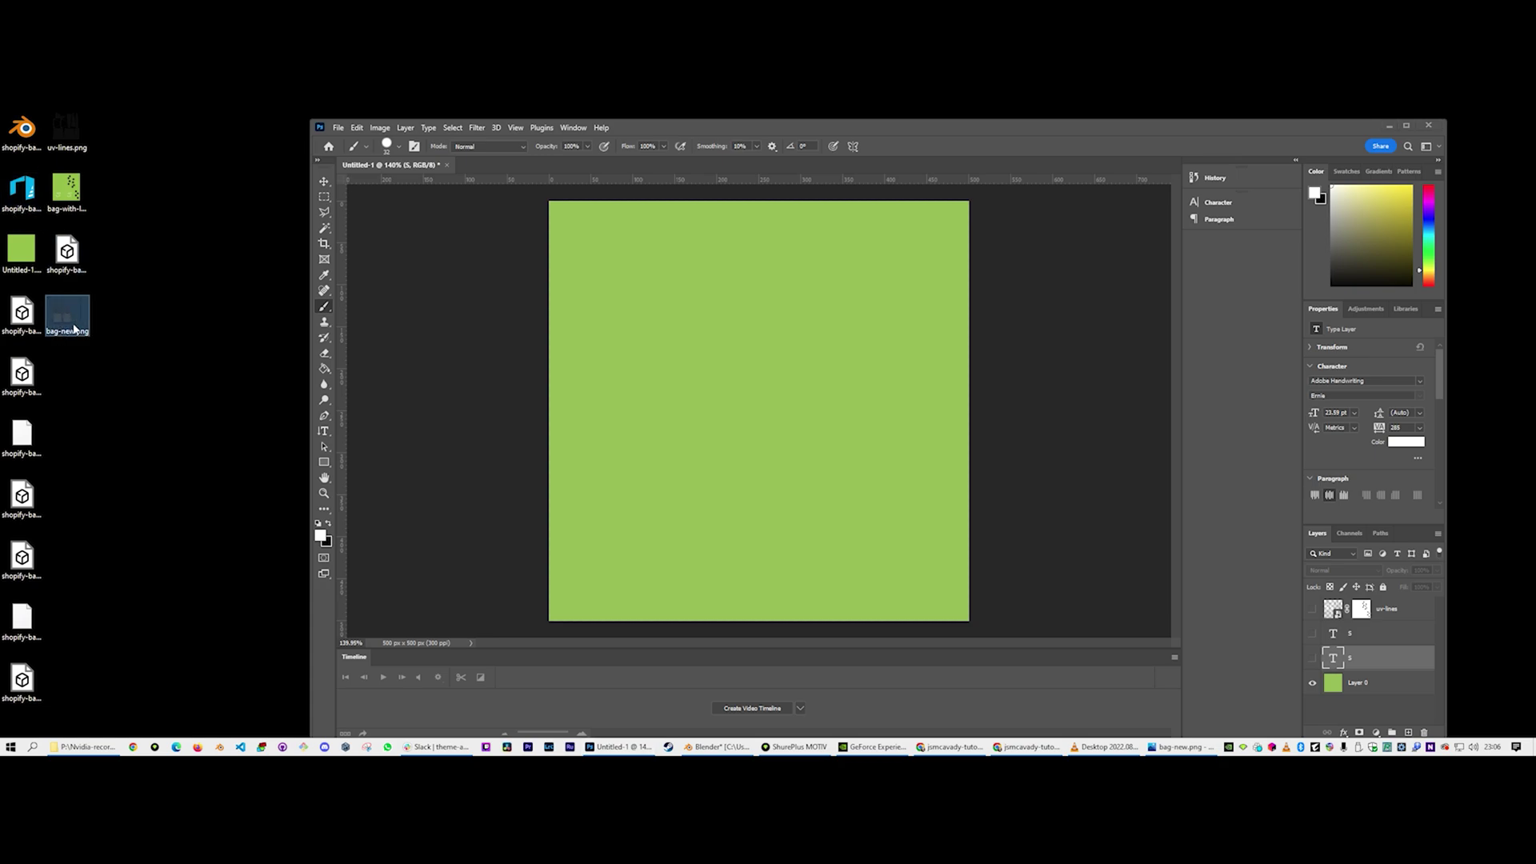
drag(64, 313, 790, 400)
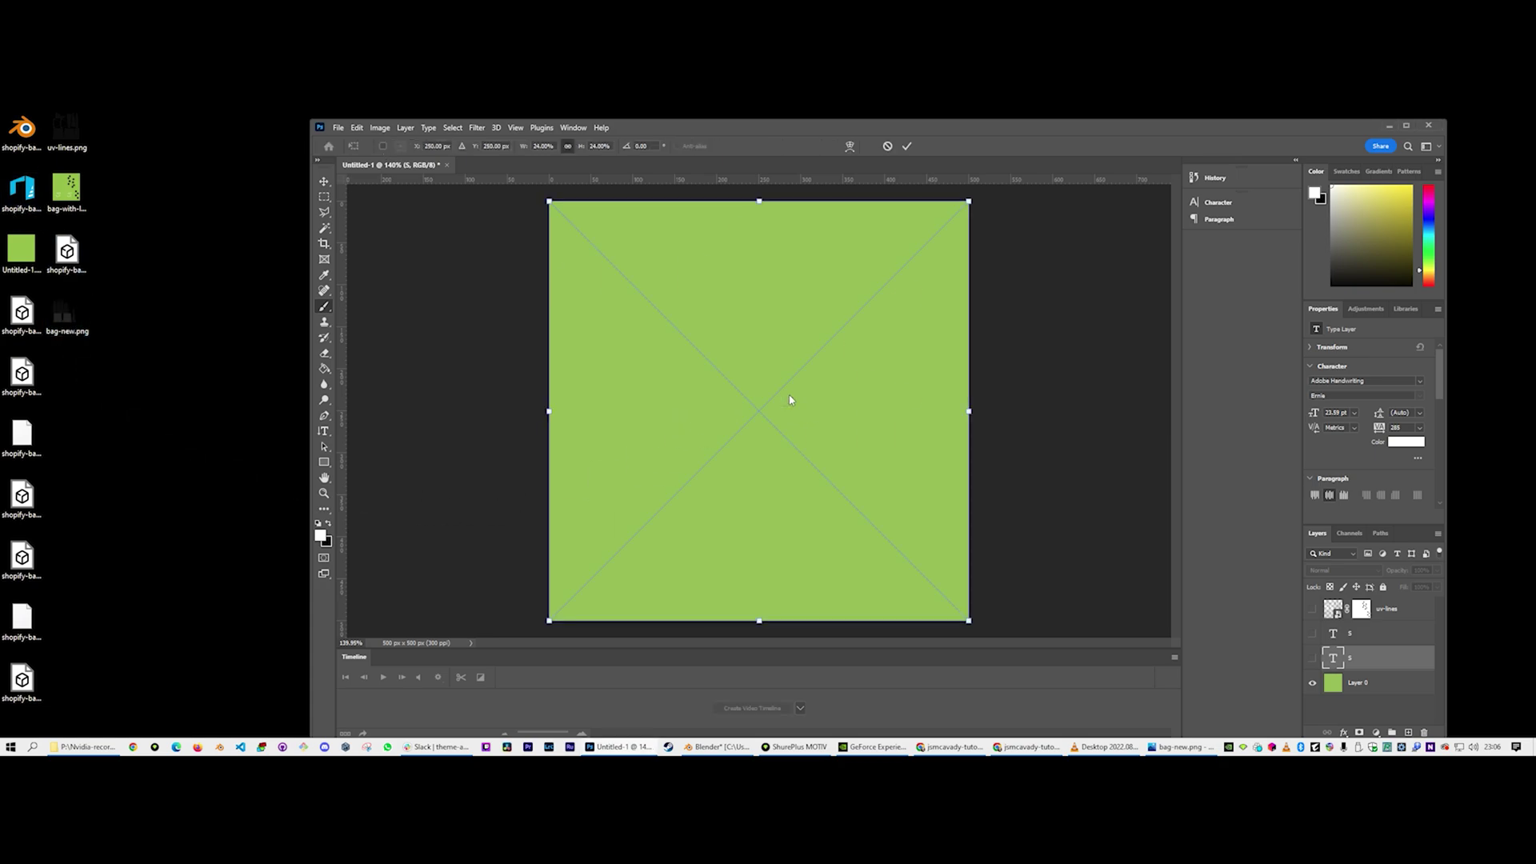
key(Return)
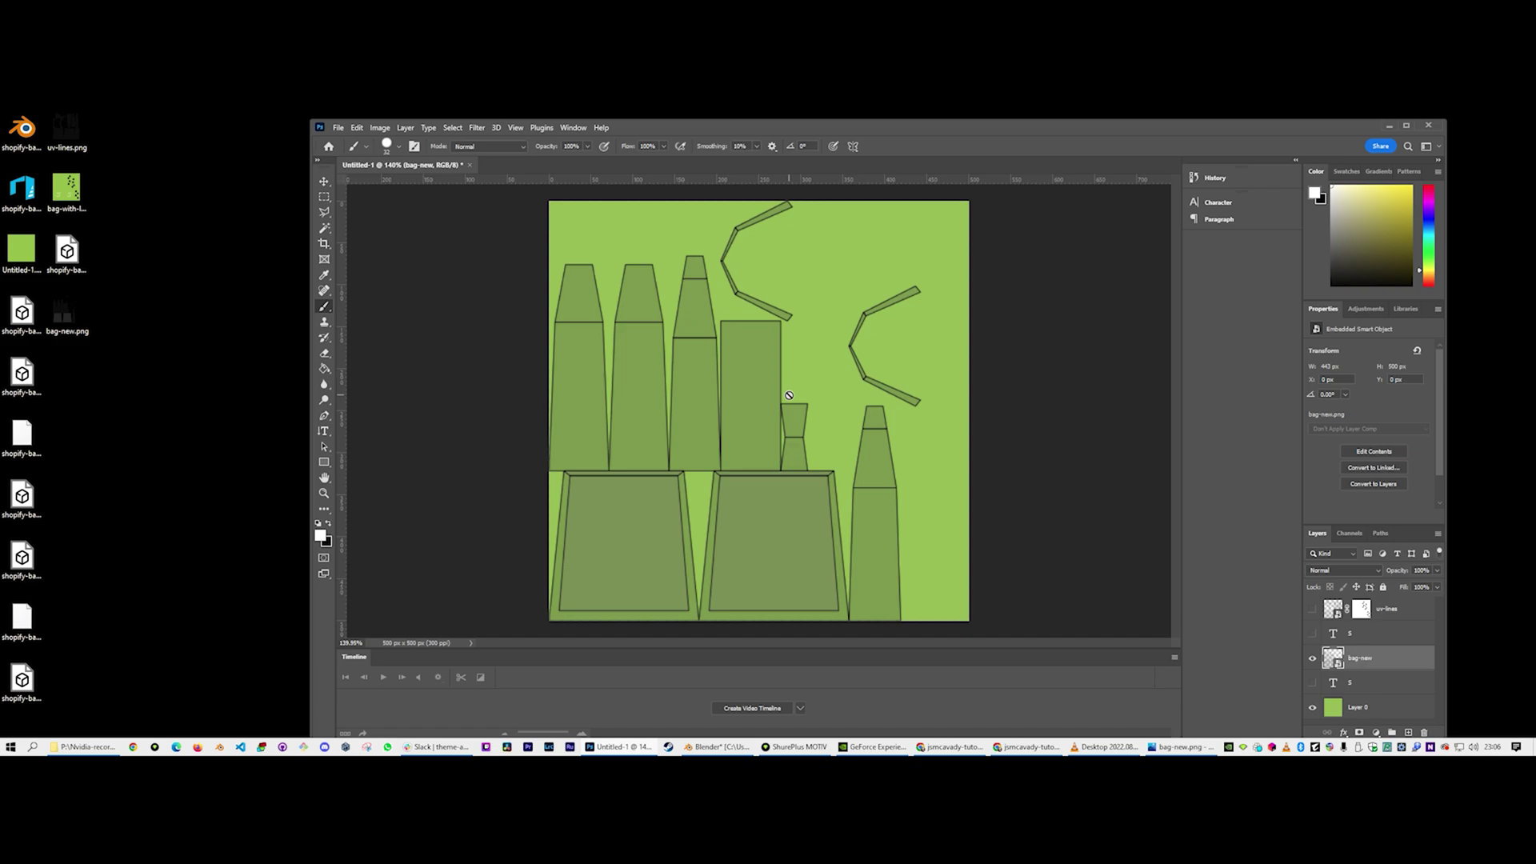
click(1407, 126)
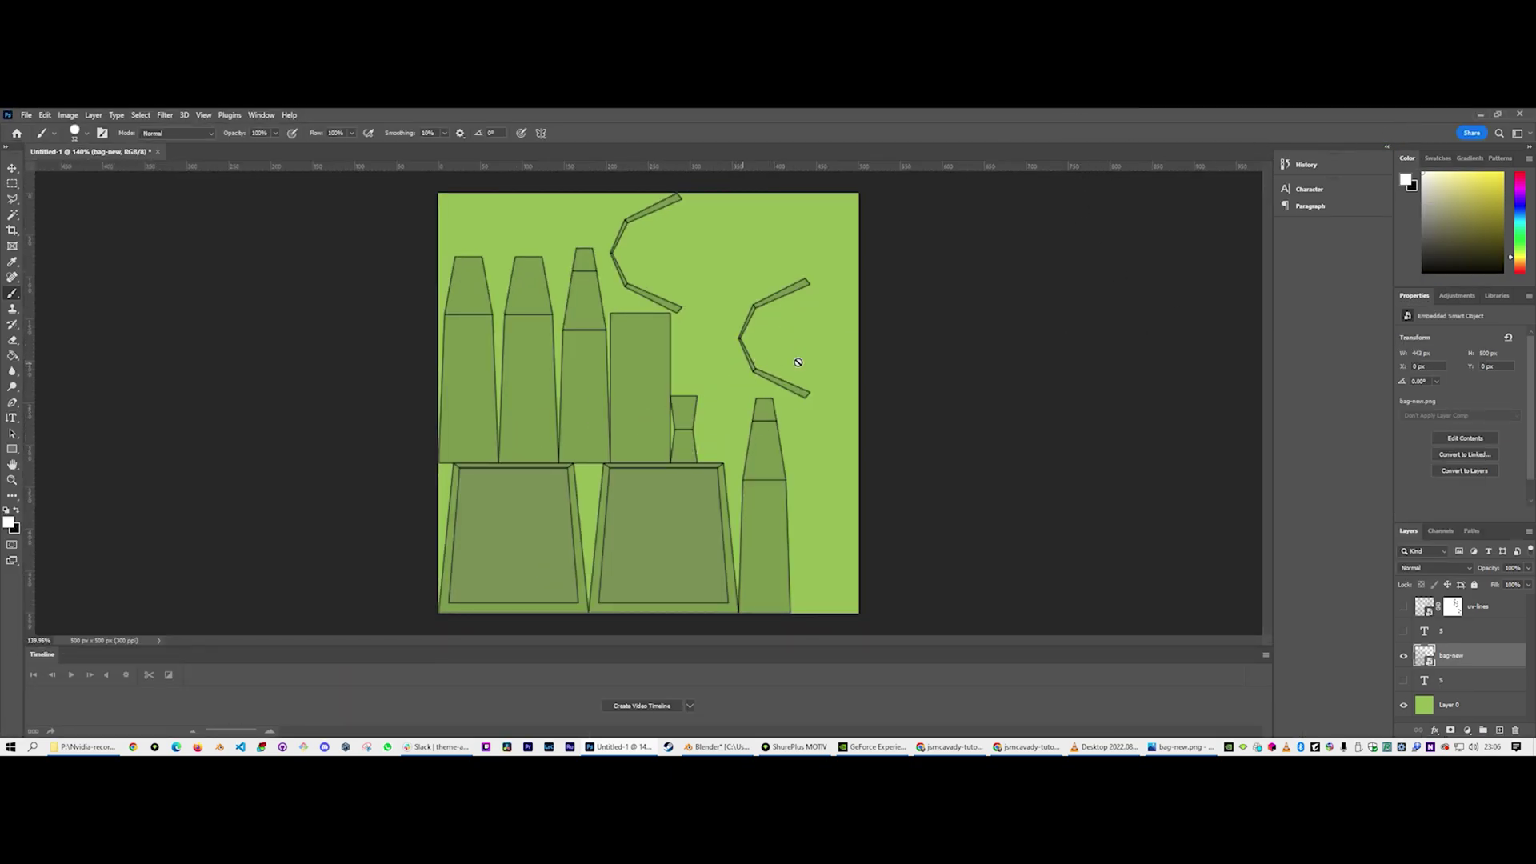
Delete the uv-lines layer and move bag-new to the top of the layer stack
click(1469, 708)
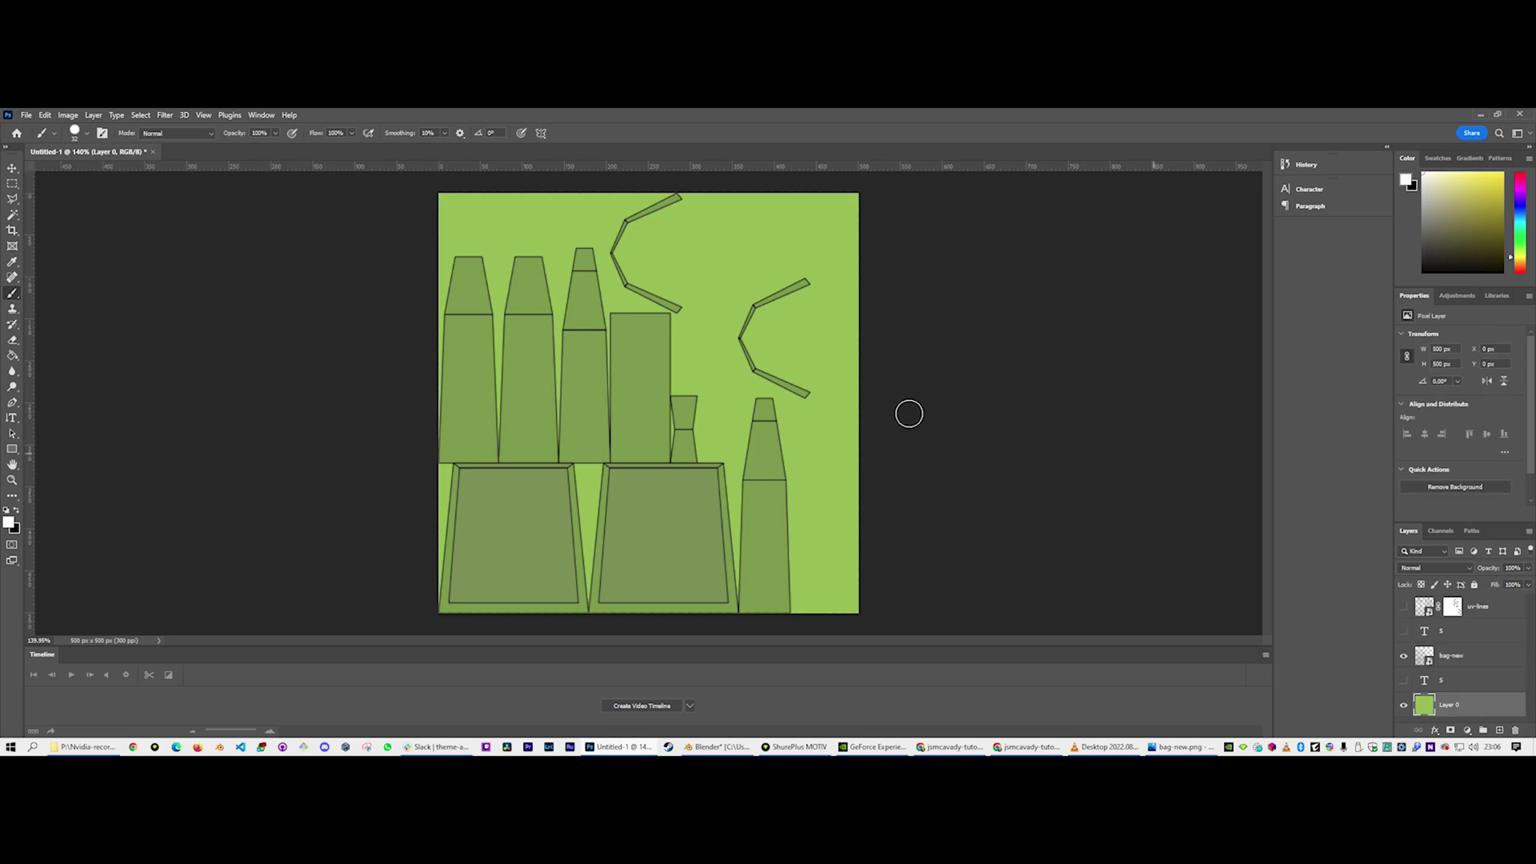
click(1479, 610)
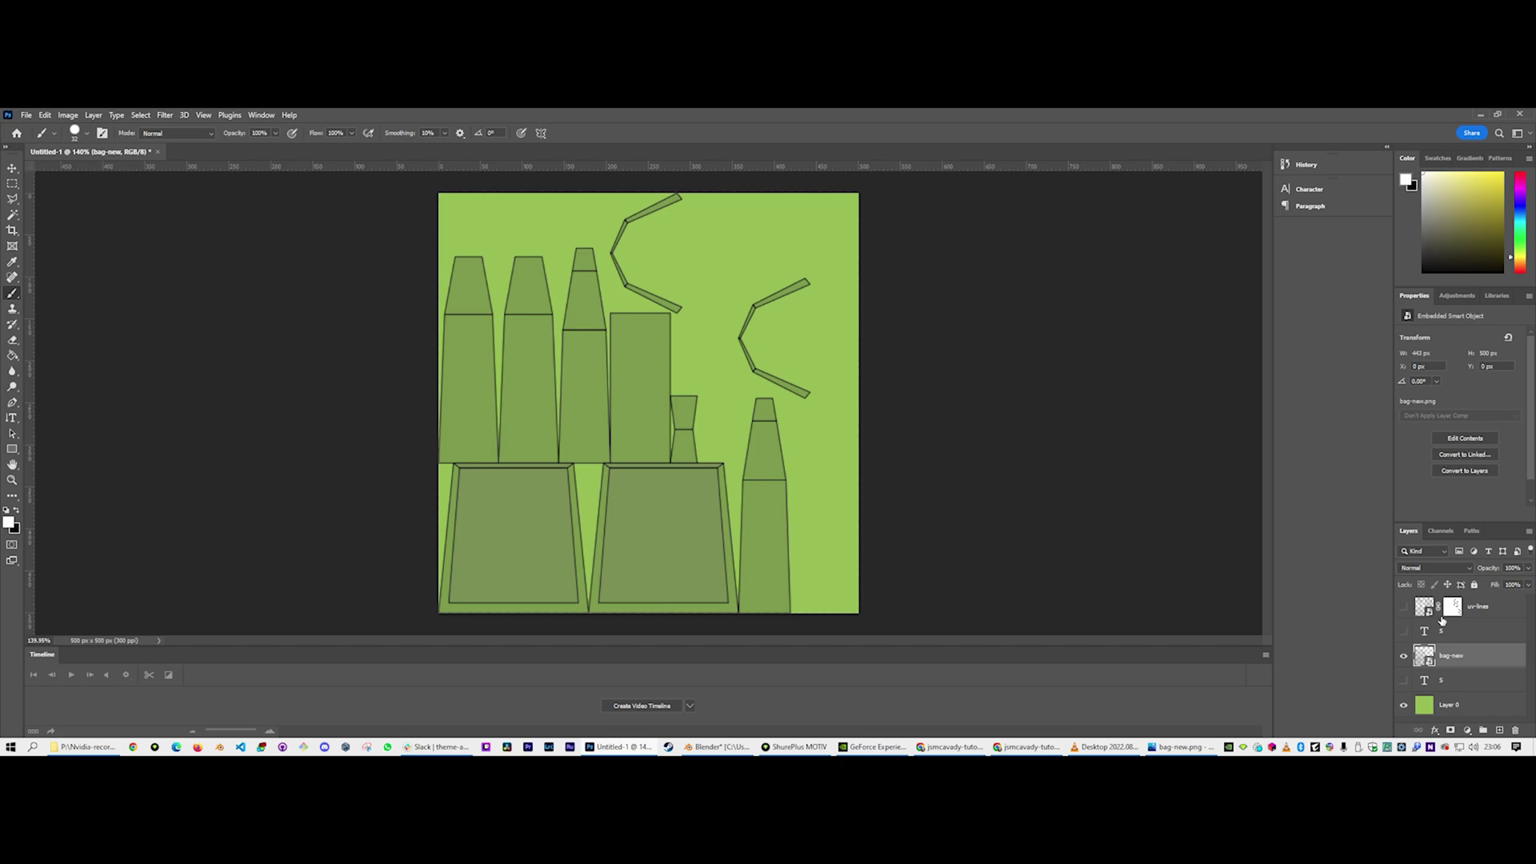
click(1455, 606)
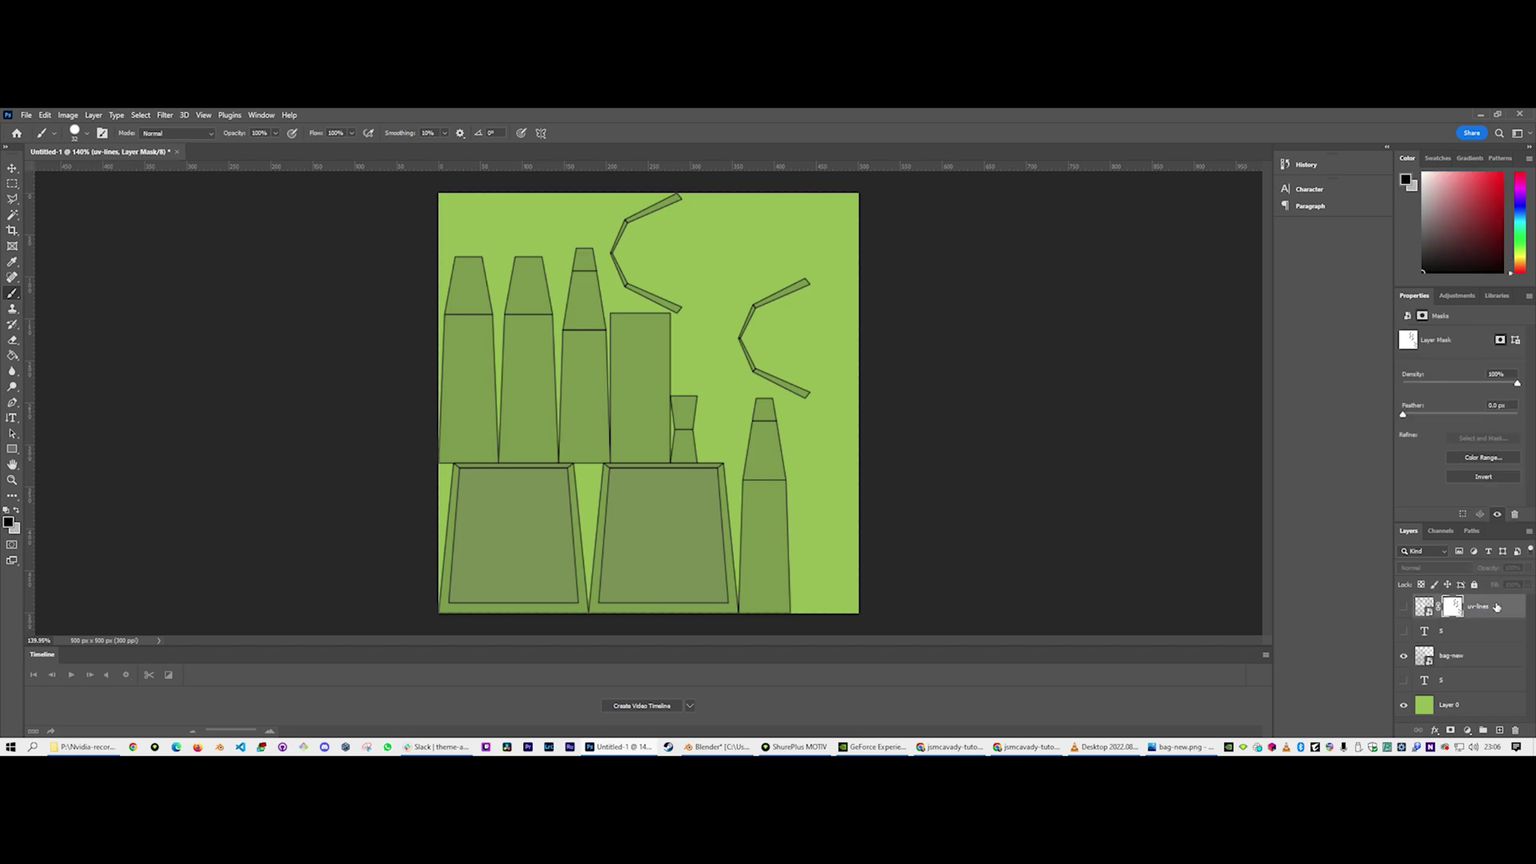
click(1497, 608)
key(Delete)
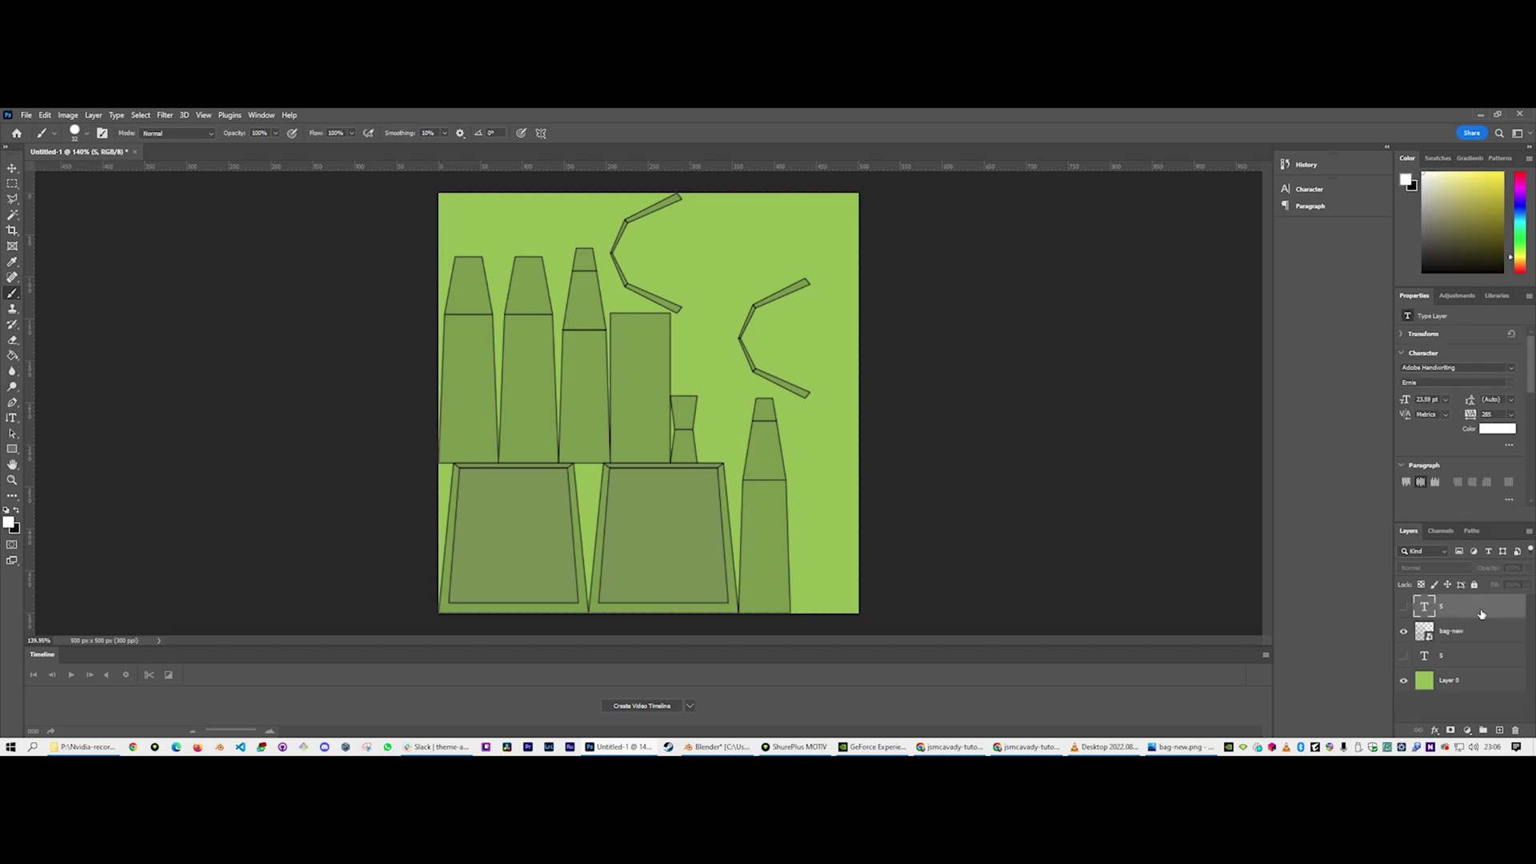
drag(1462, 633, 1481, 604)
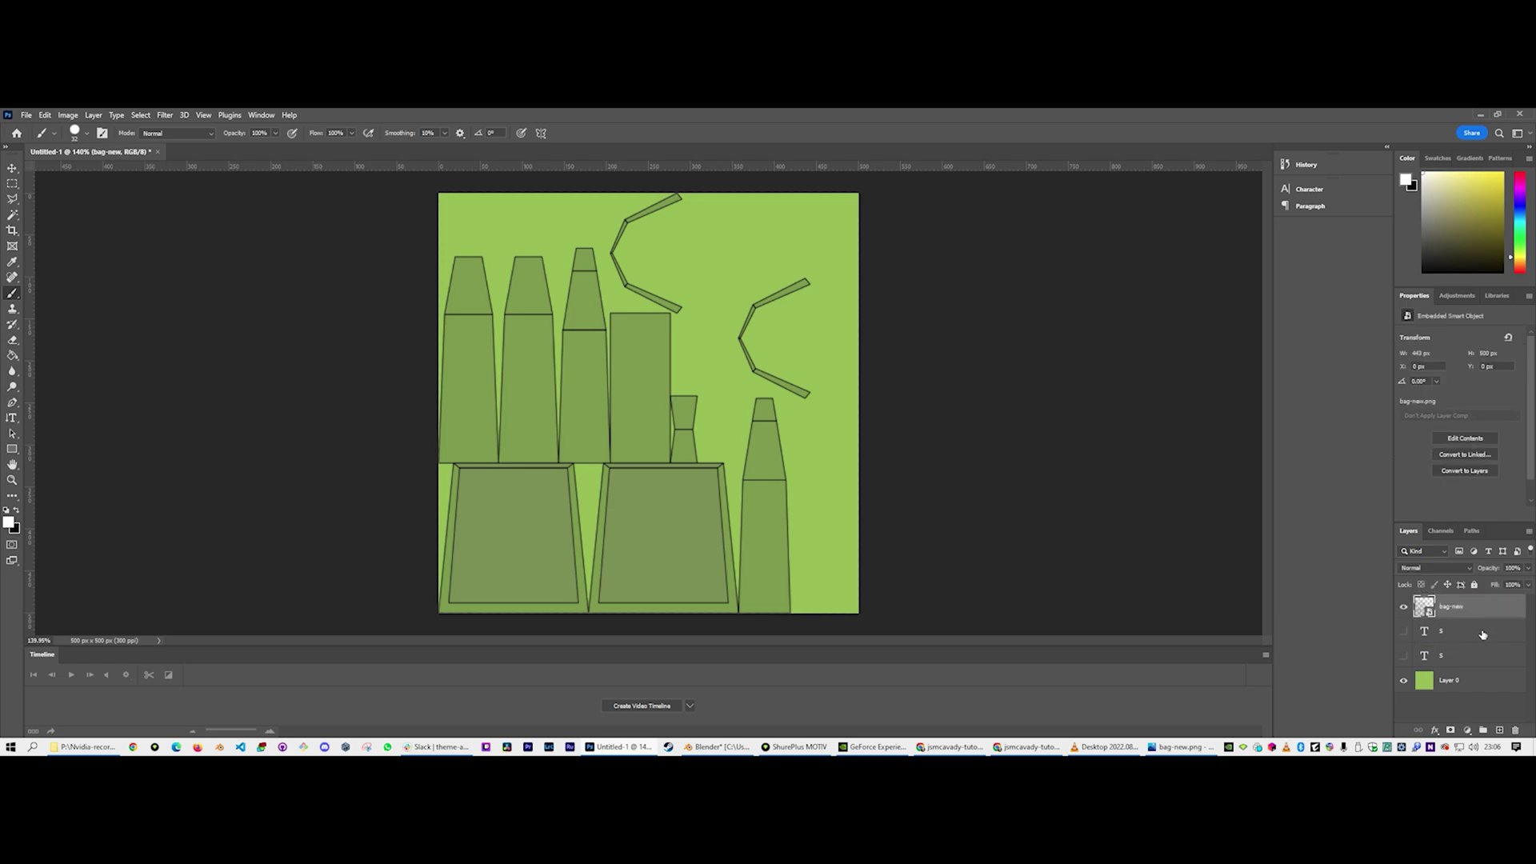
Show the upper white S text layer and nudge it with Shift+arrows into the right front panel
click(1403, 631)
click(12, 168)
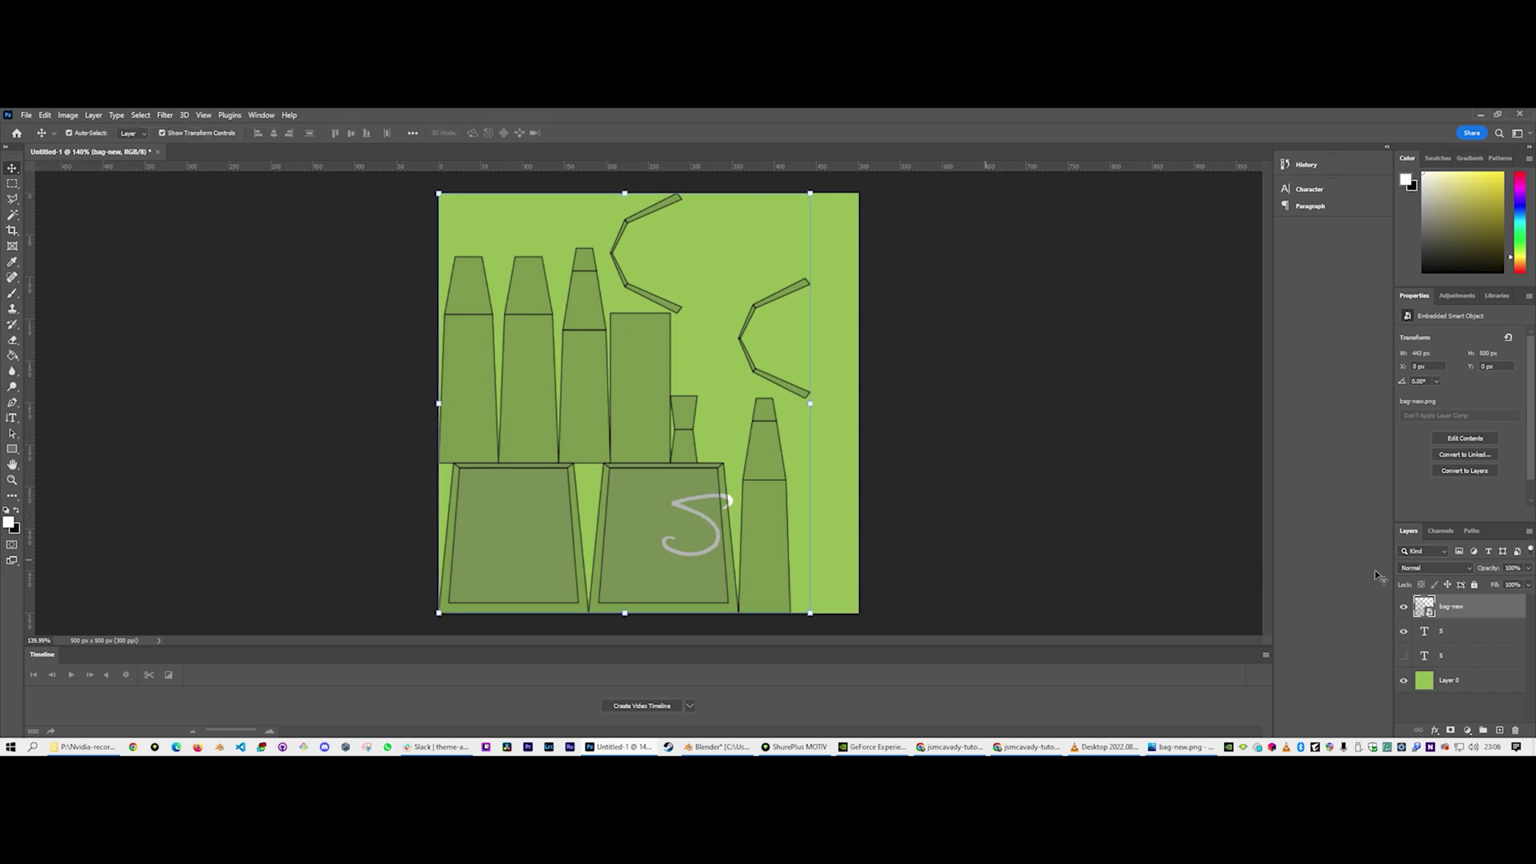
click(1473, 636)
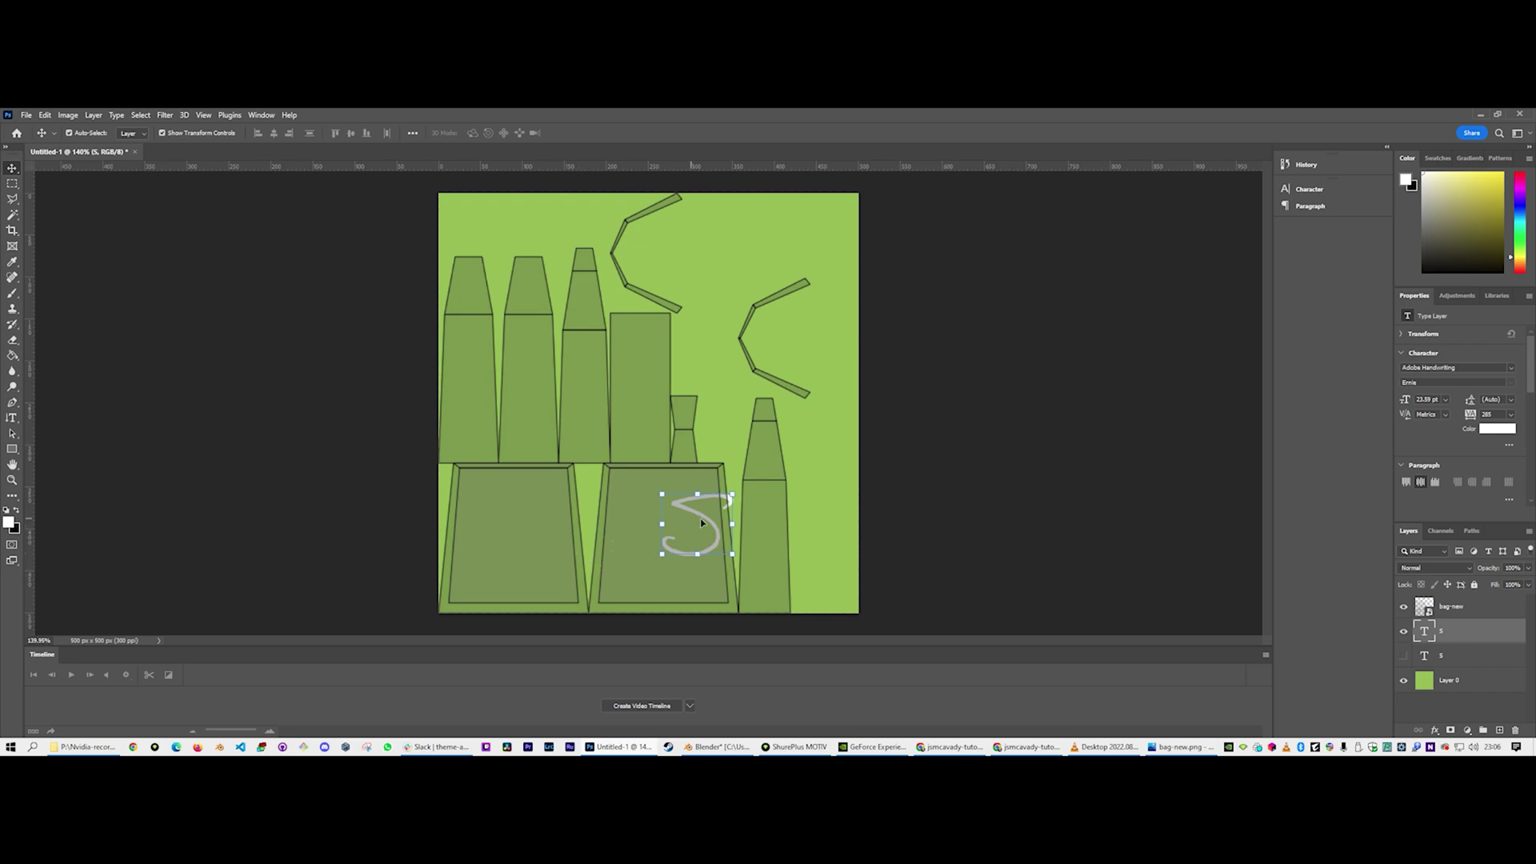
drag(718, 542, 699, 549)
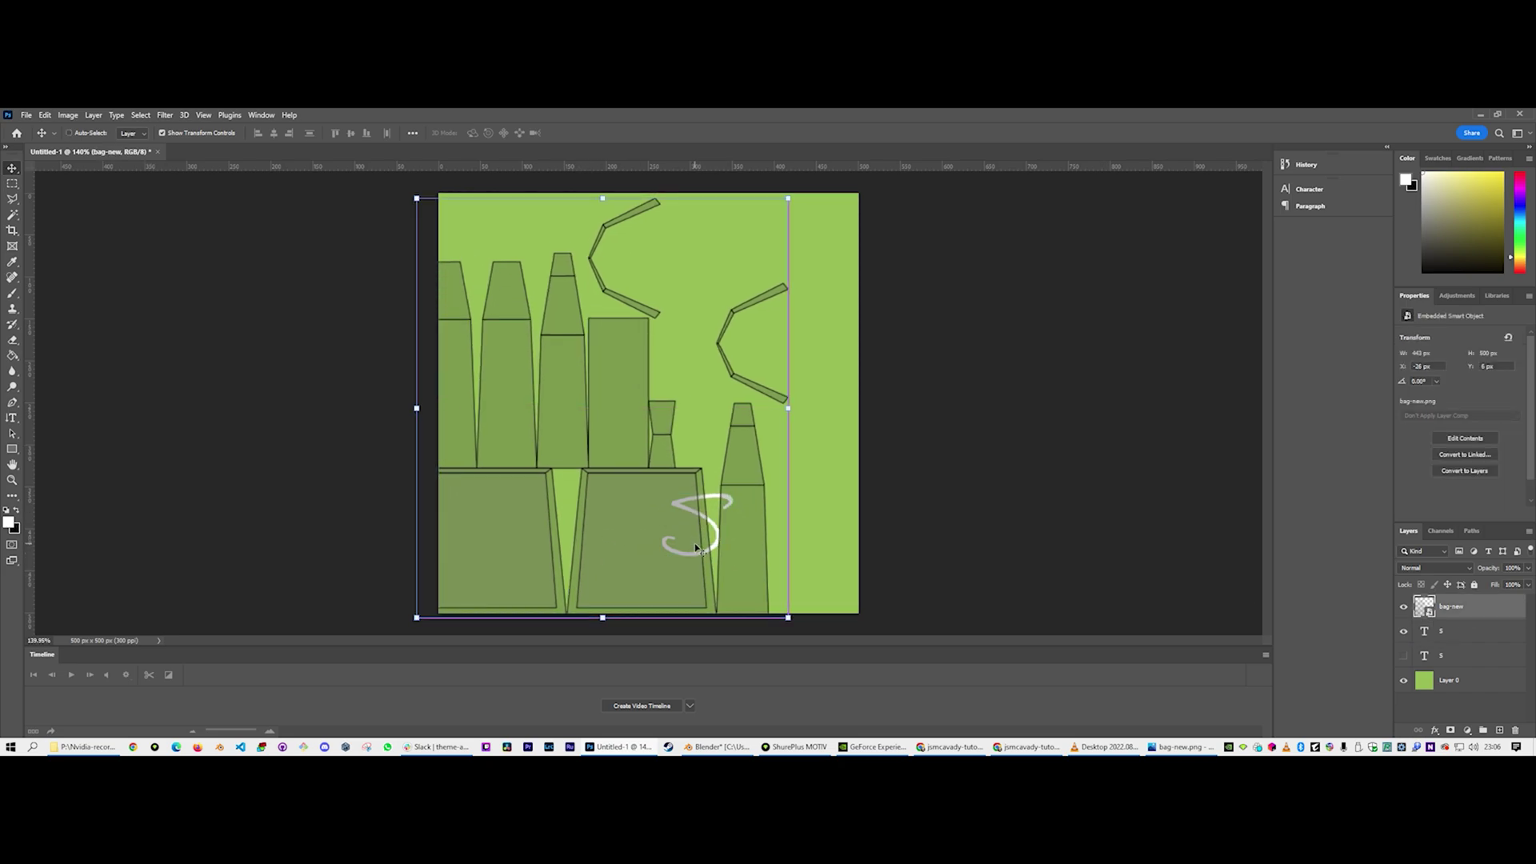
key(ctrl+z)
key(ctrl+z)
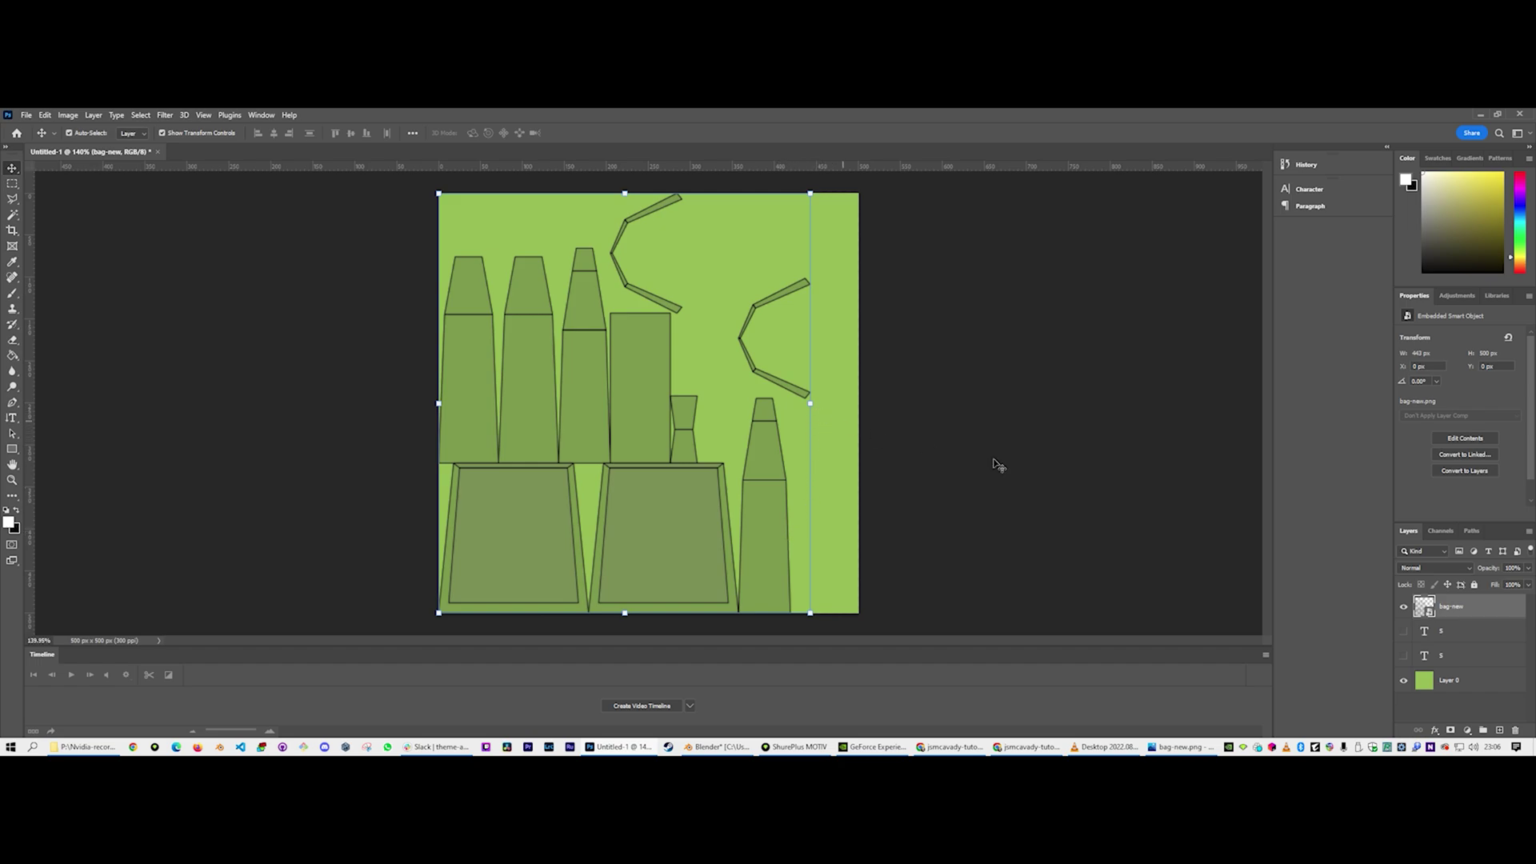
click(1461, 631)
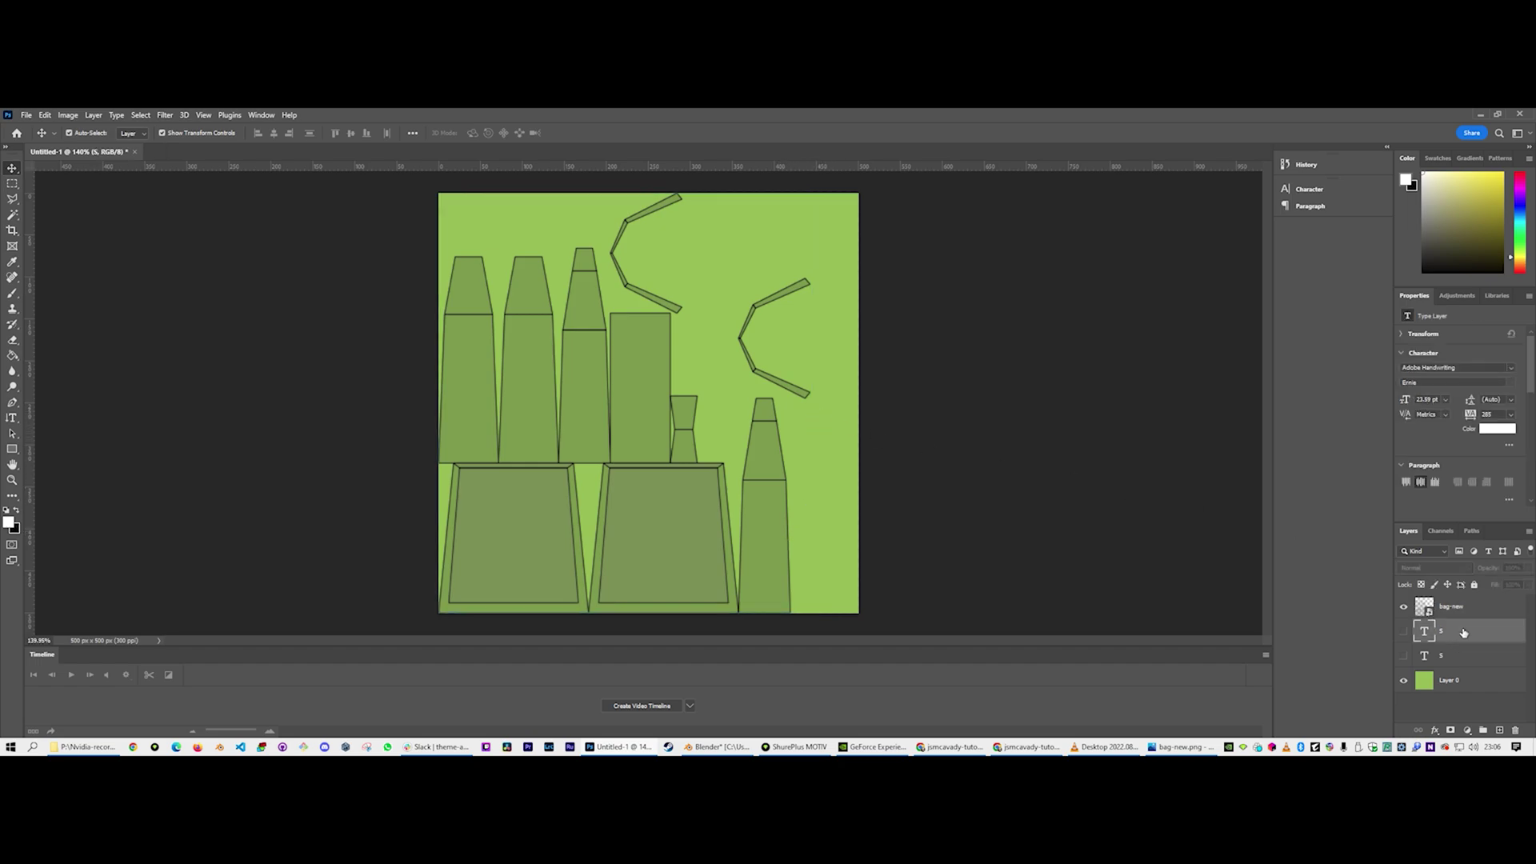
click(1404, 632)
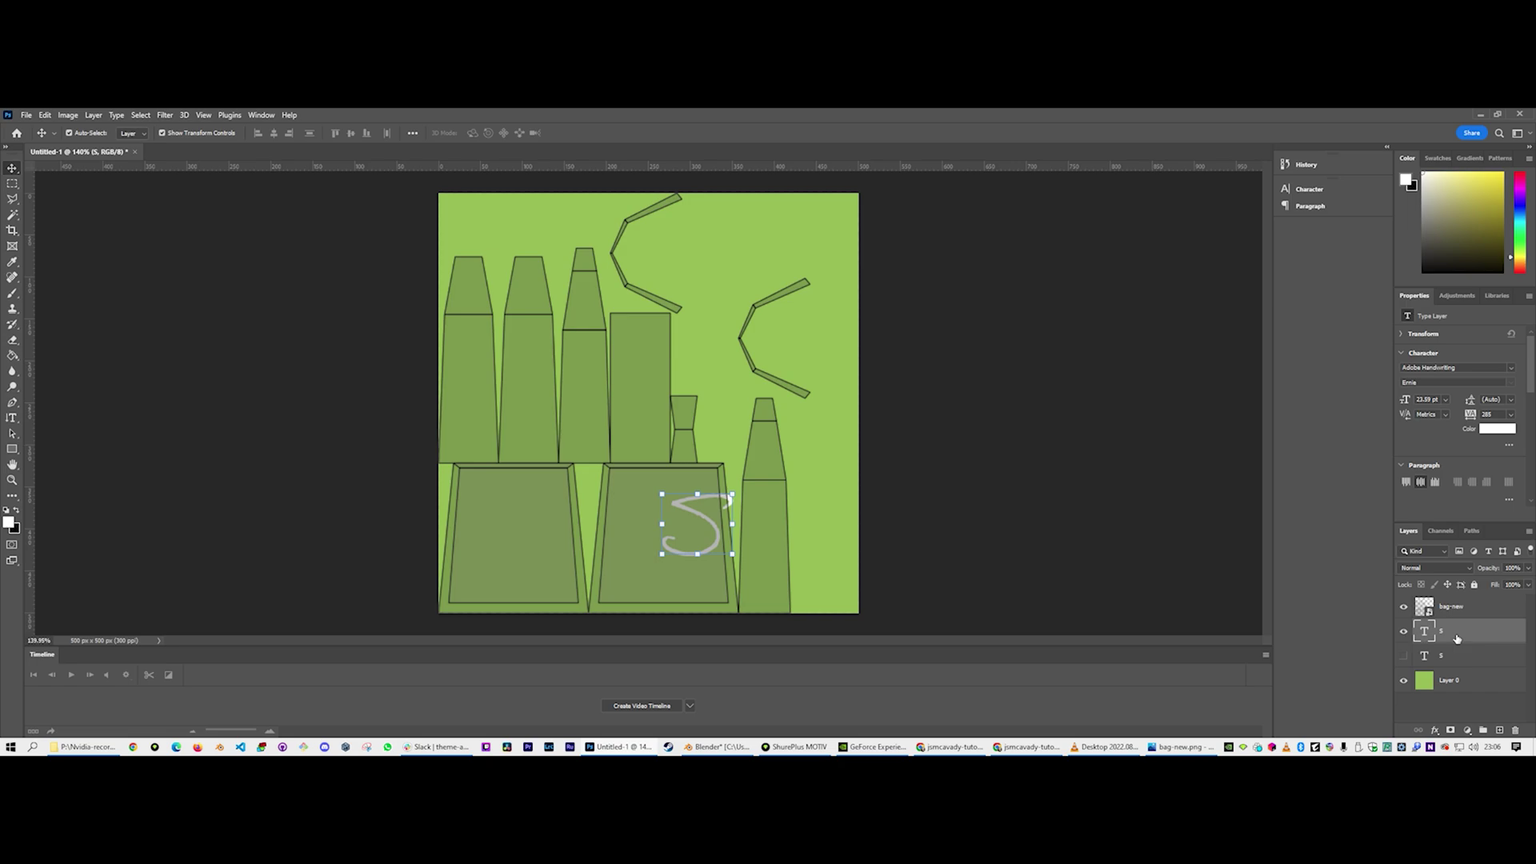
key(shift+Left)
key(shift+Left)
key(shift+Left)
key(shift+Down)
key(shift+Down)
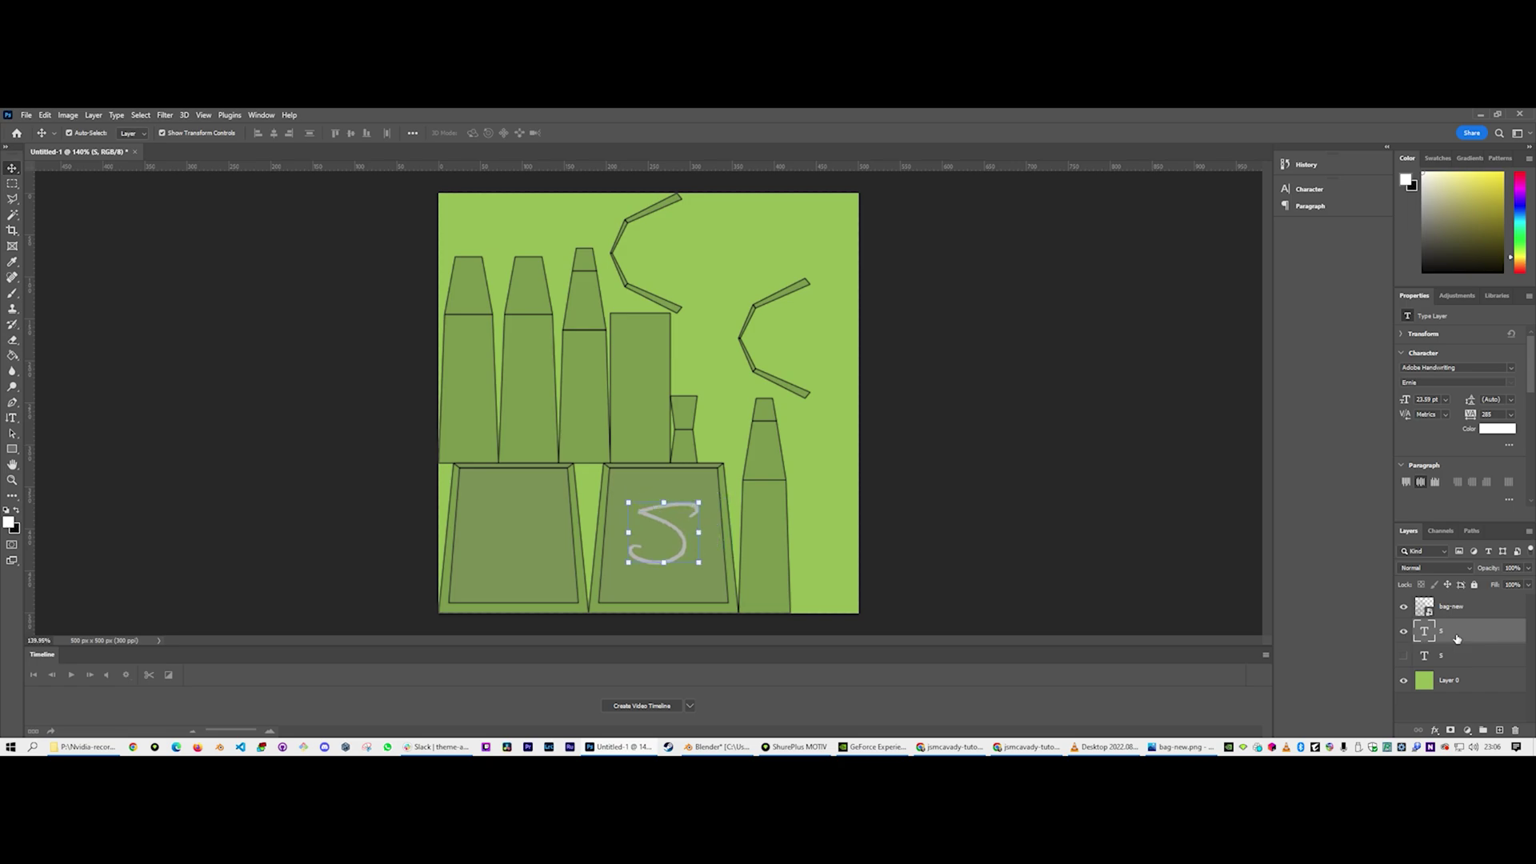
key(shift+Up)
Show the second S layer and nudge it left and down onto the left box
click(1459, 654)
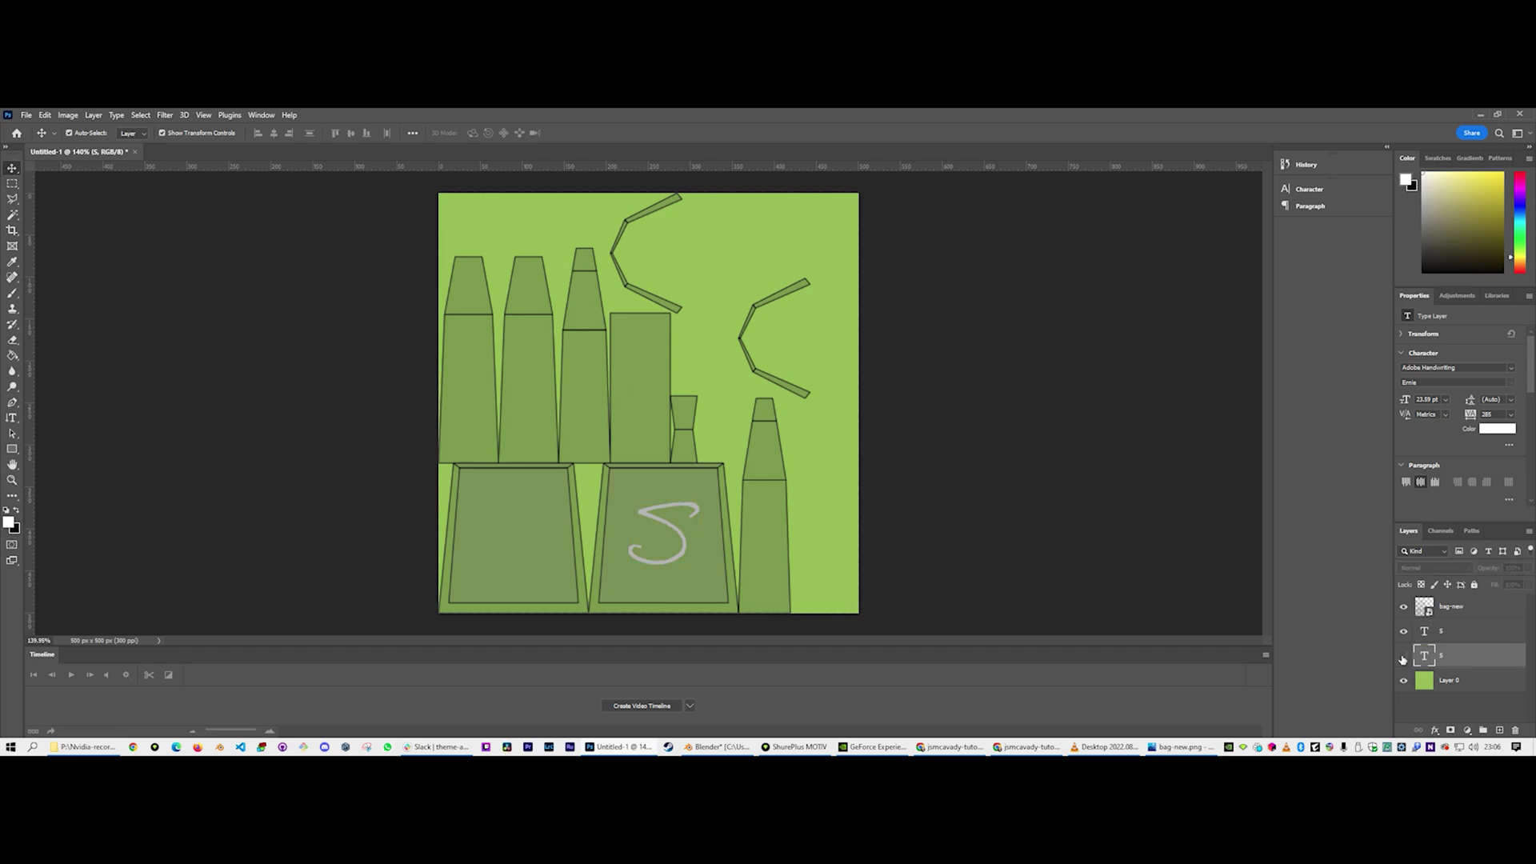
click(1404, 656)
key(shift+Left)
key(shift+Down)
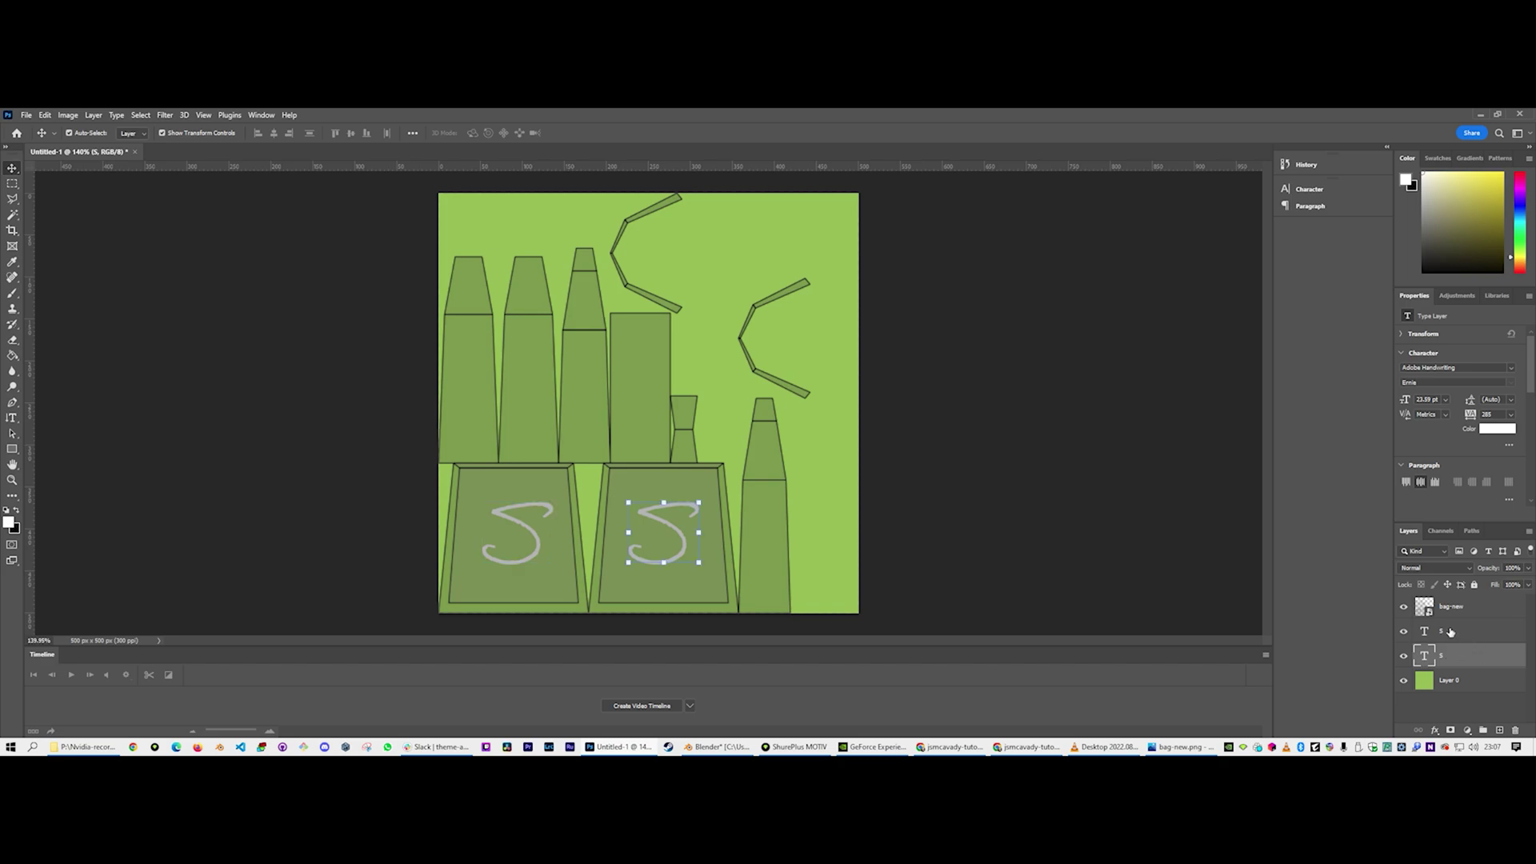
Set the right-hand S text layer's font to Broadway
click(1451, 632)
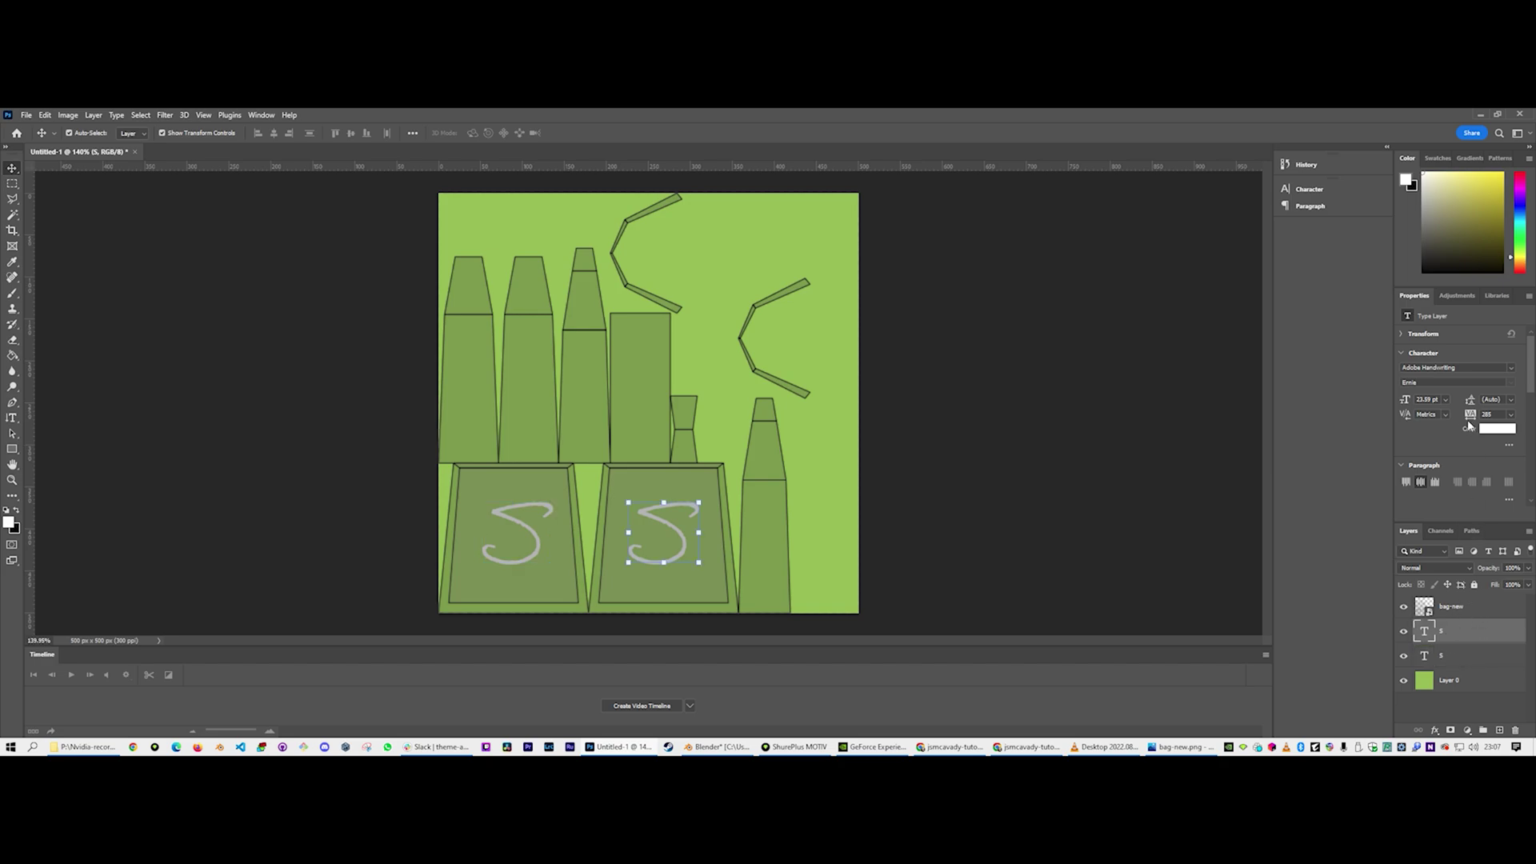
click(1511, 368)
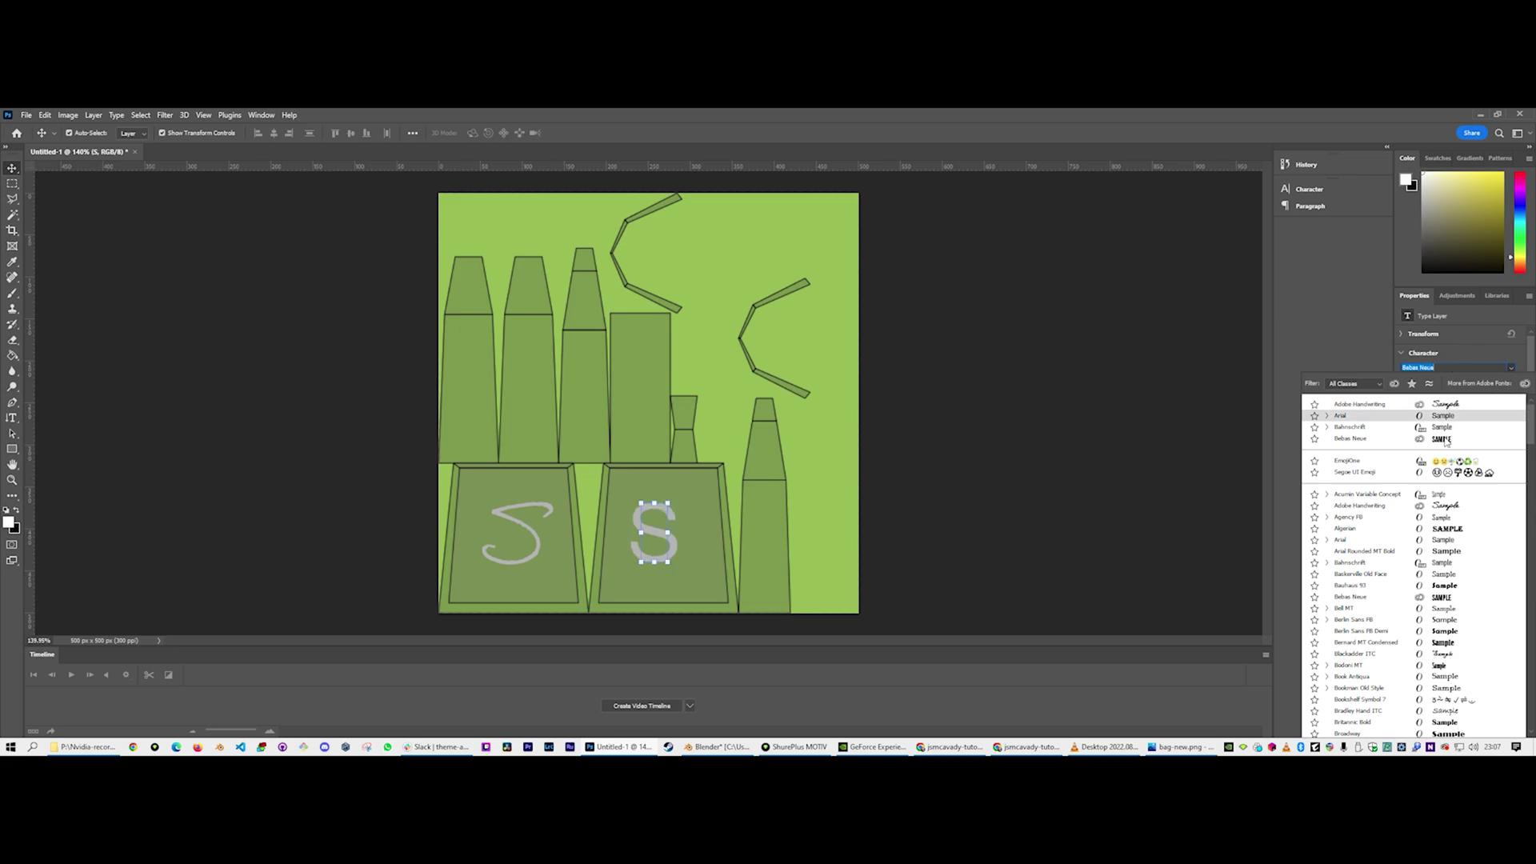
scroll(1461, 553, down, 1)
scroll(1461, 554, down, 3)
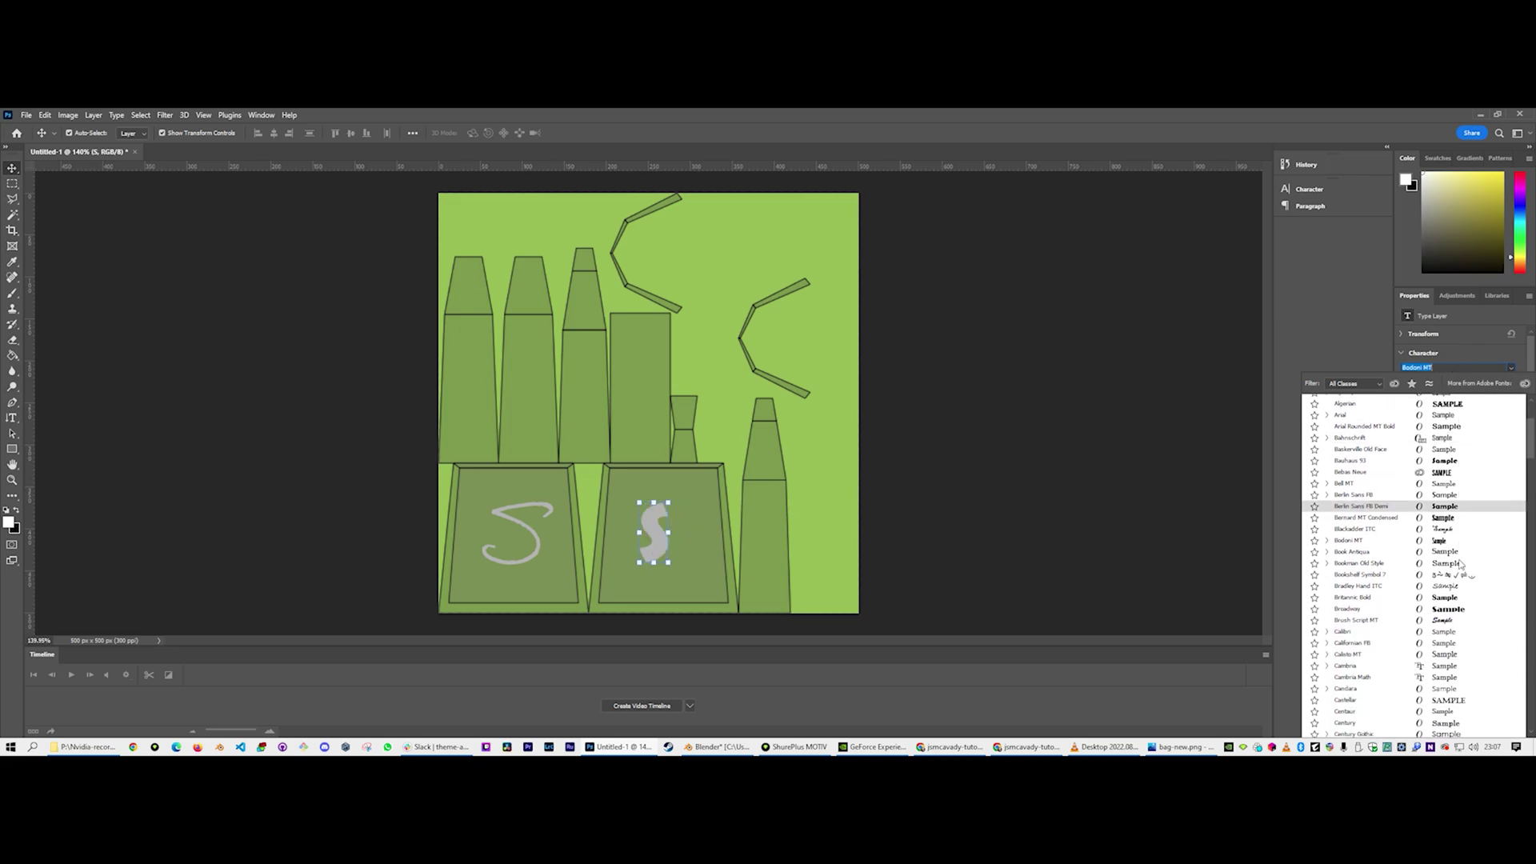
click(1459, 612)
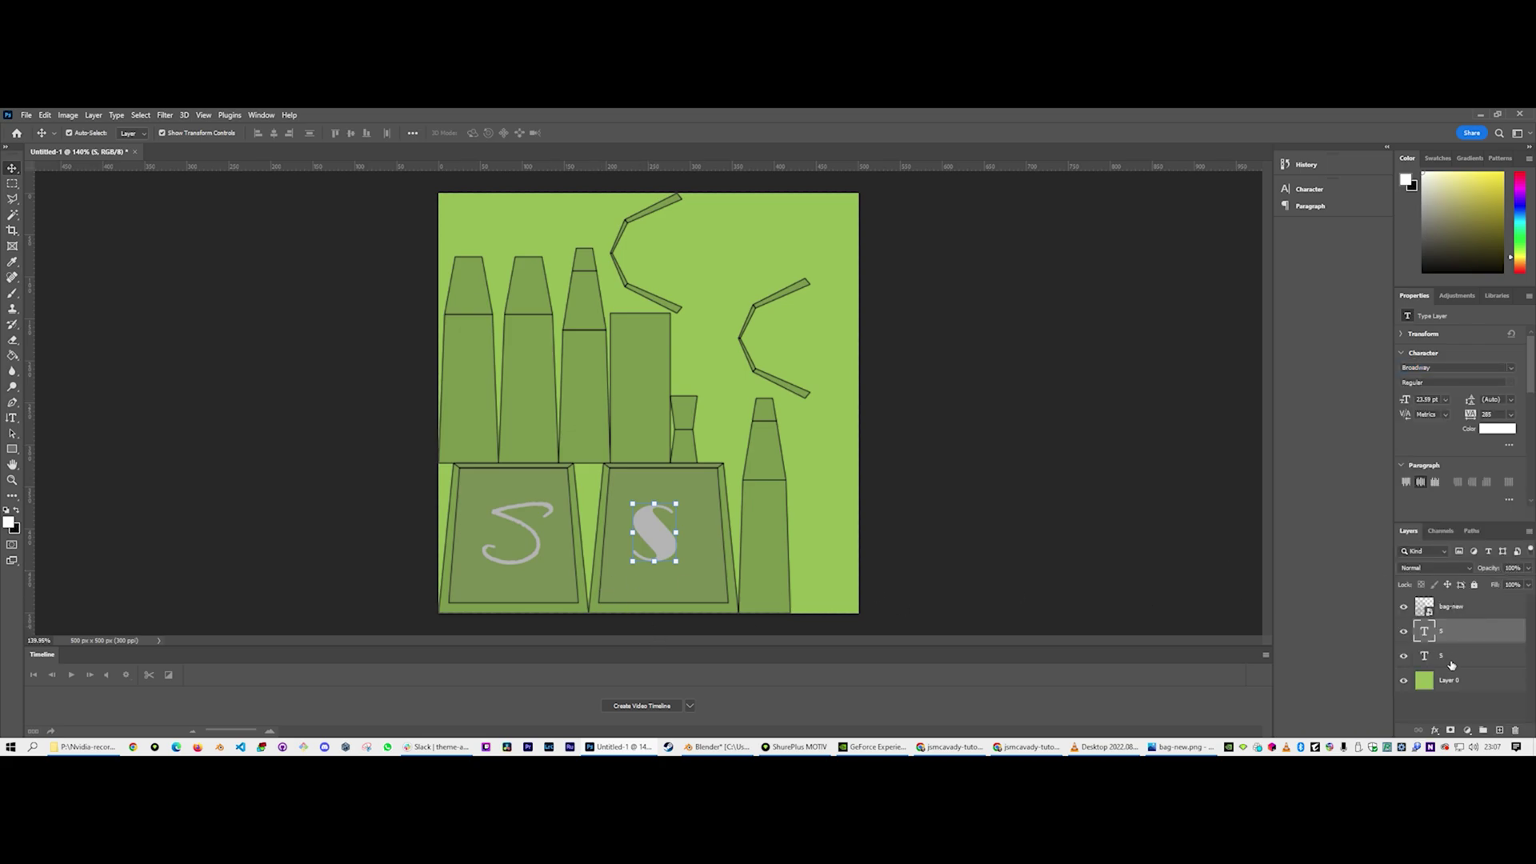
Apply the Broadway font to the left S text layer as well
click(1438, 366)
double_click(1438, 366)
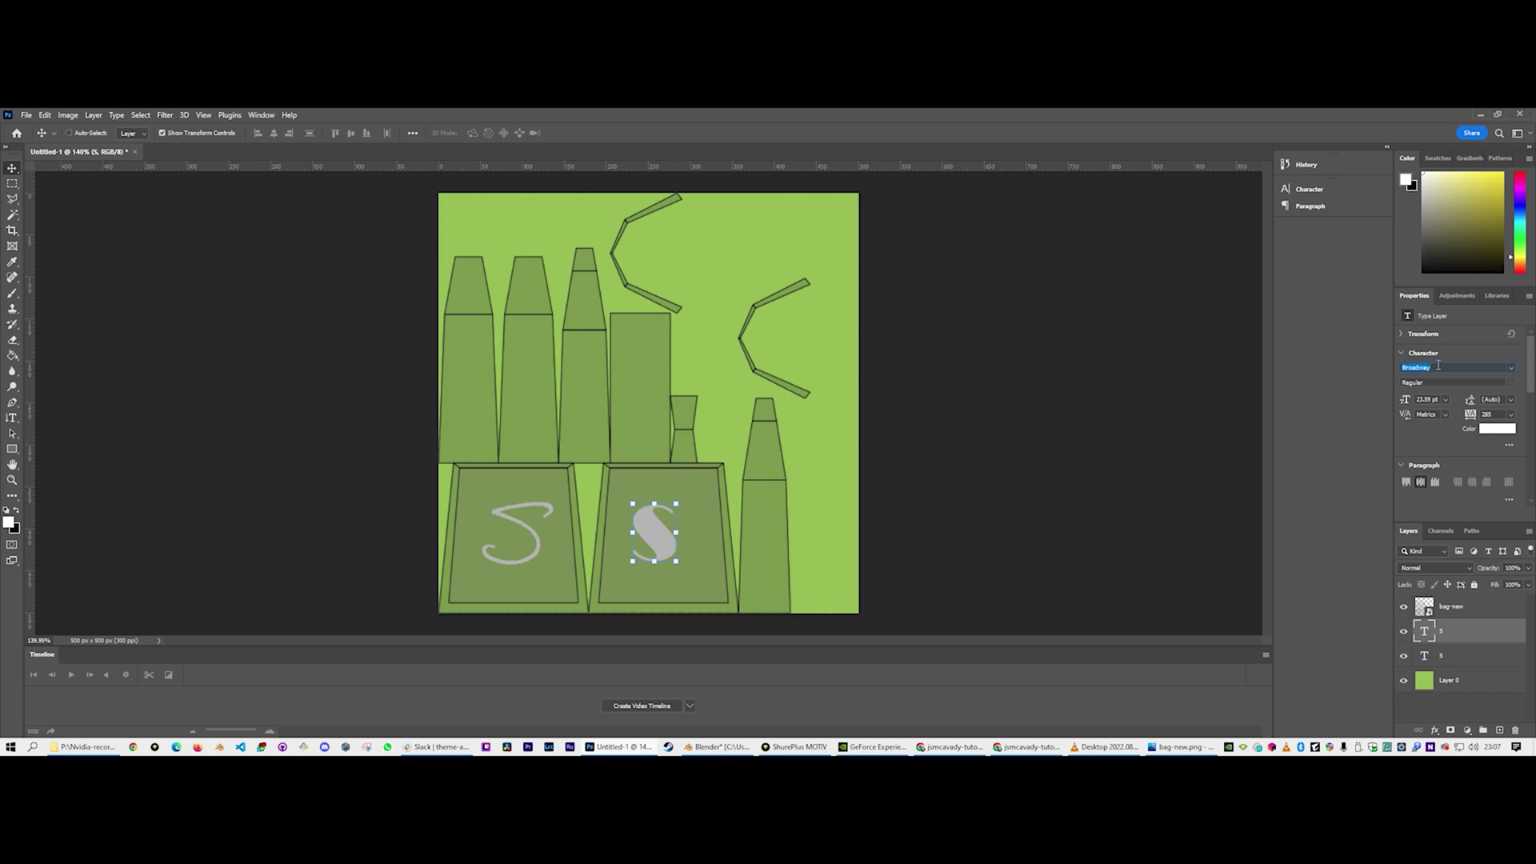
click(1467, 657)
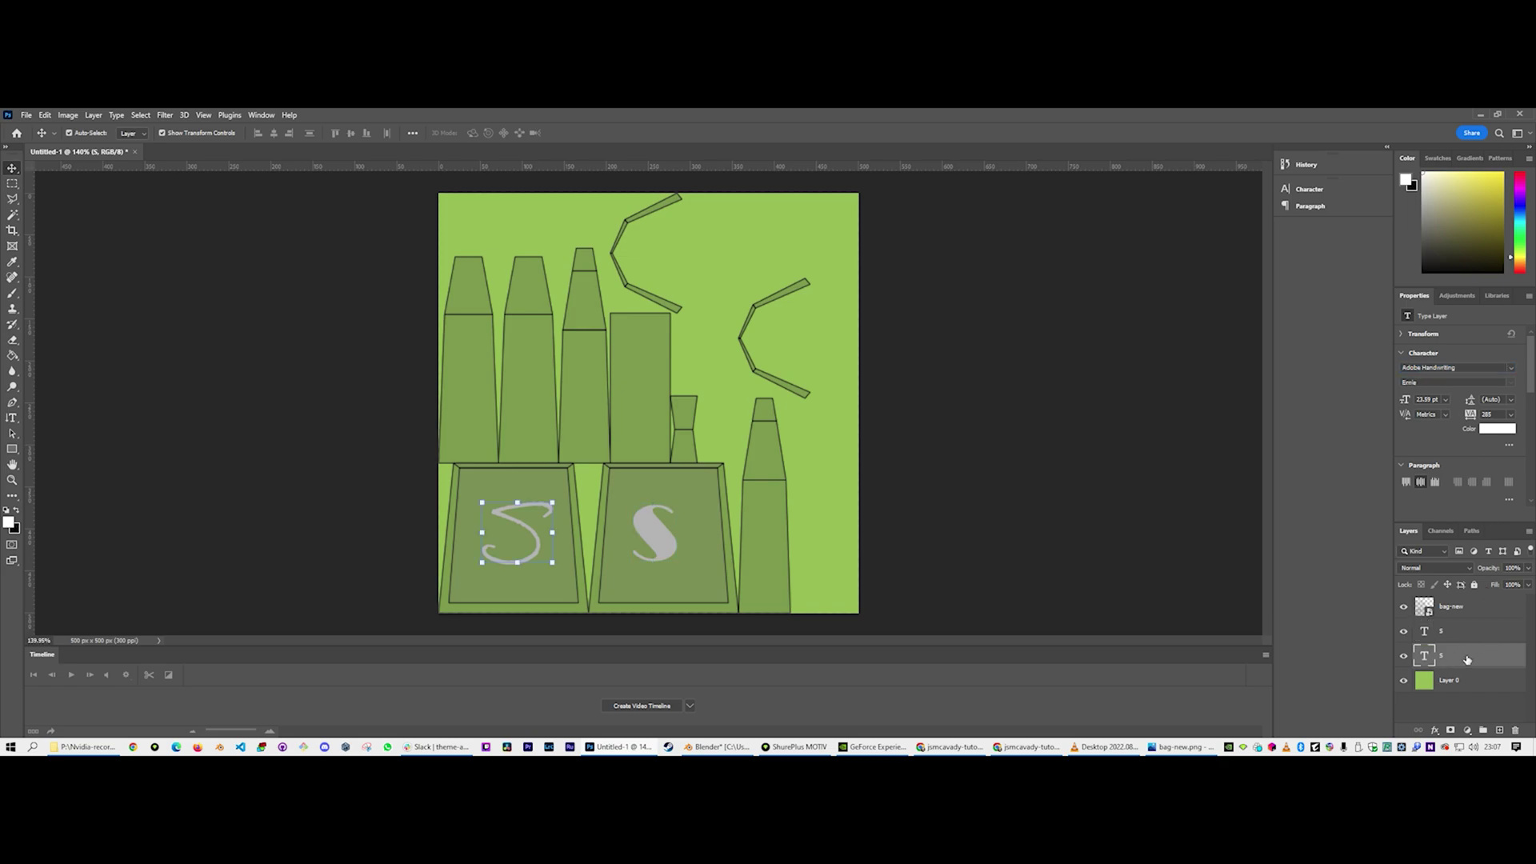
click(1462, 367)
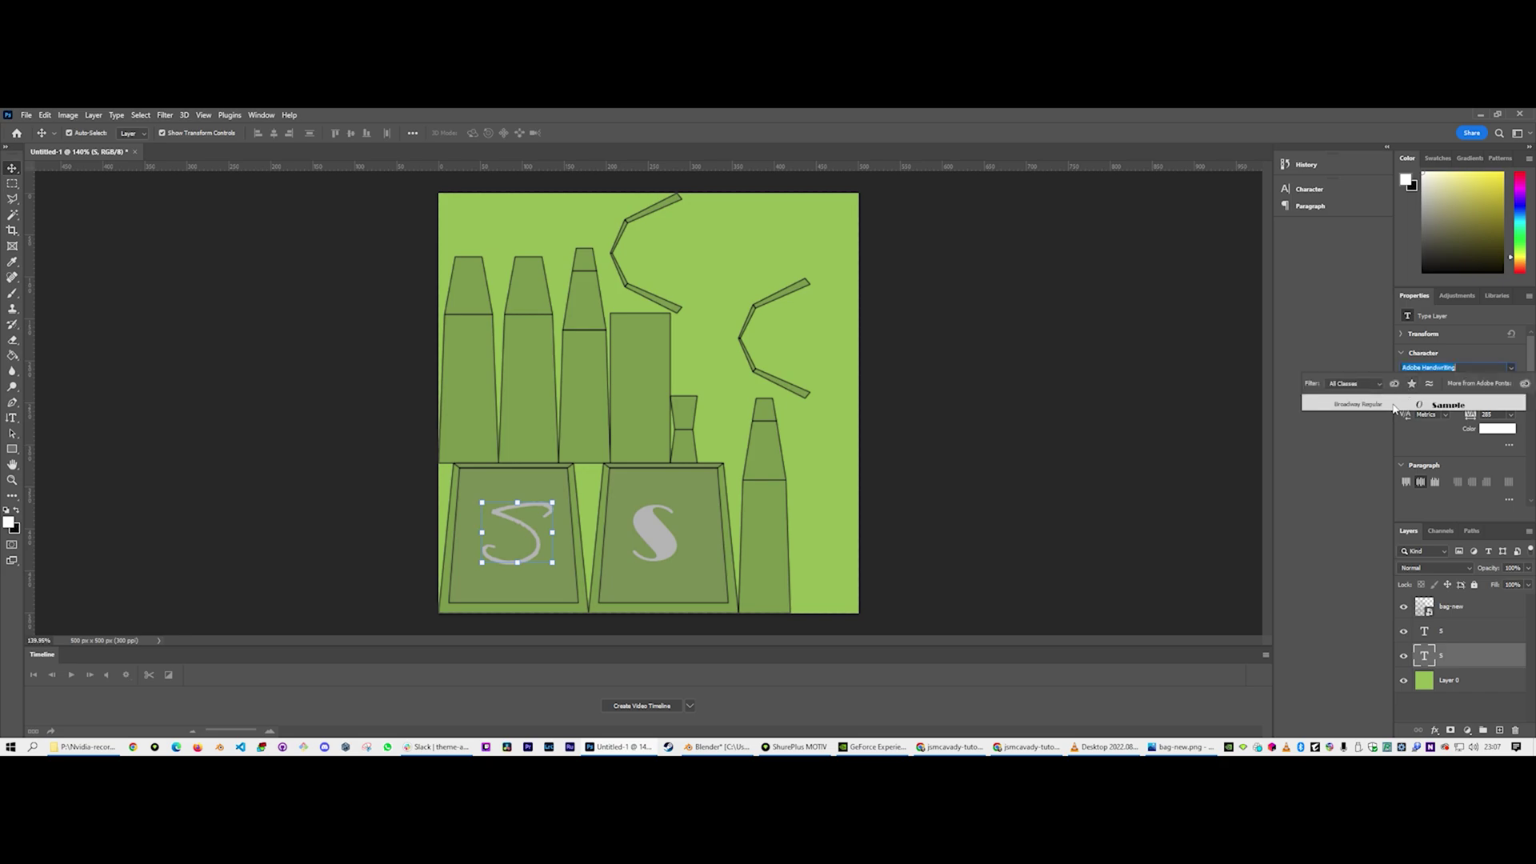
click(1368, 406)
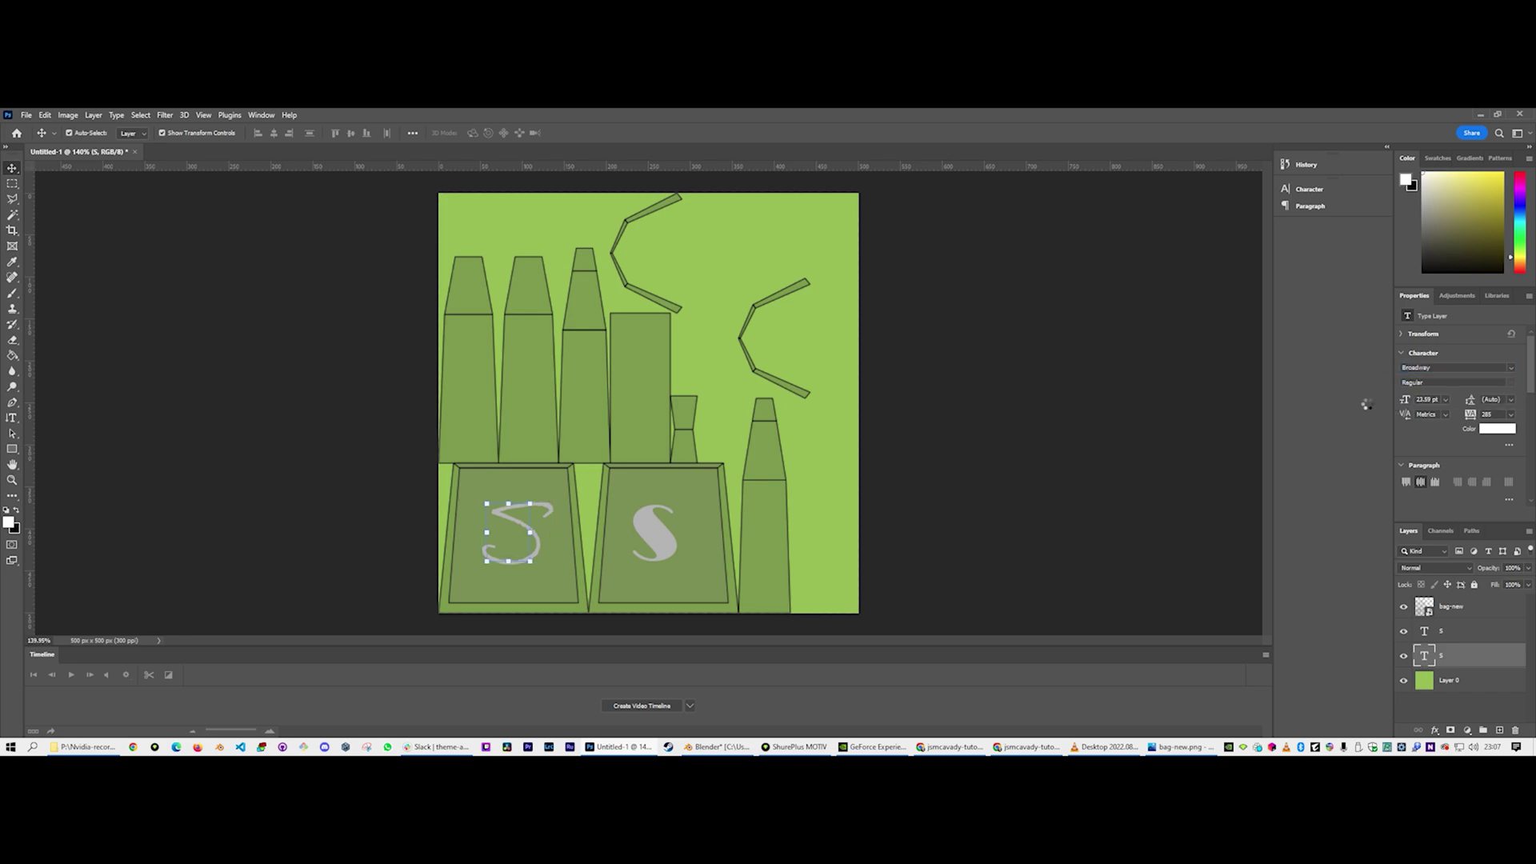
click(1003, 506)
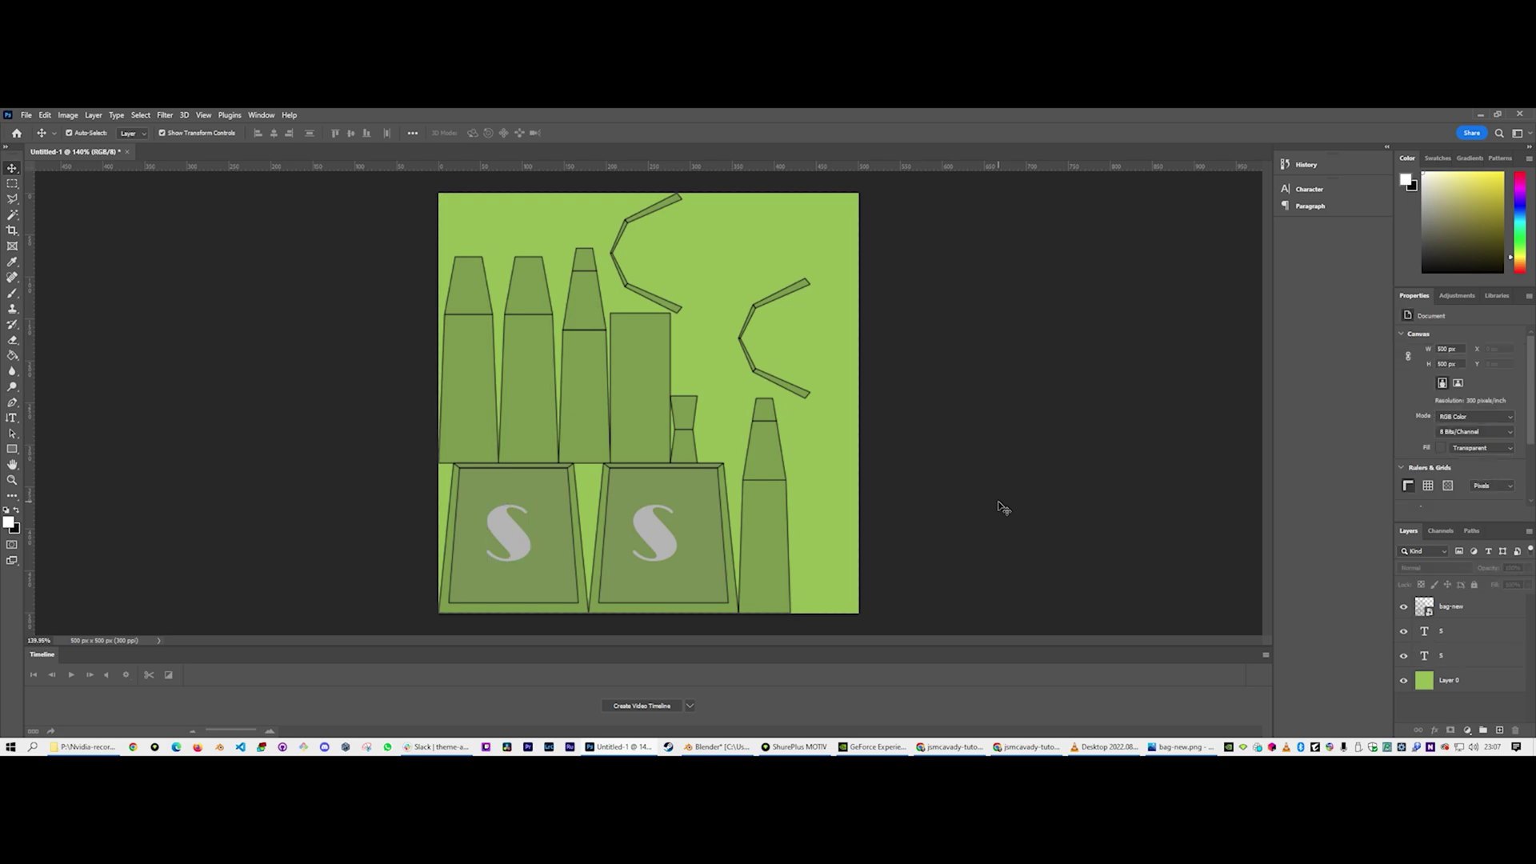
Nudge the right and left S letters with the arrow keys into position on their boxes
click(1450, 640)
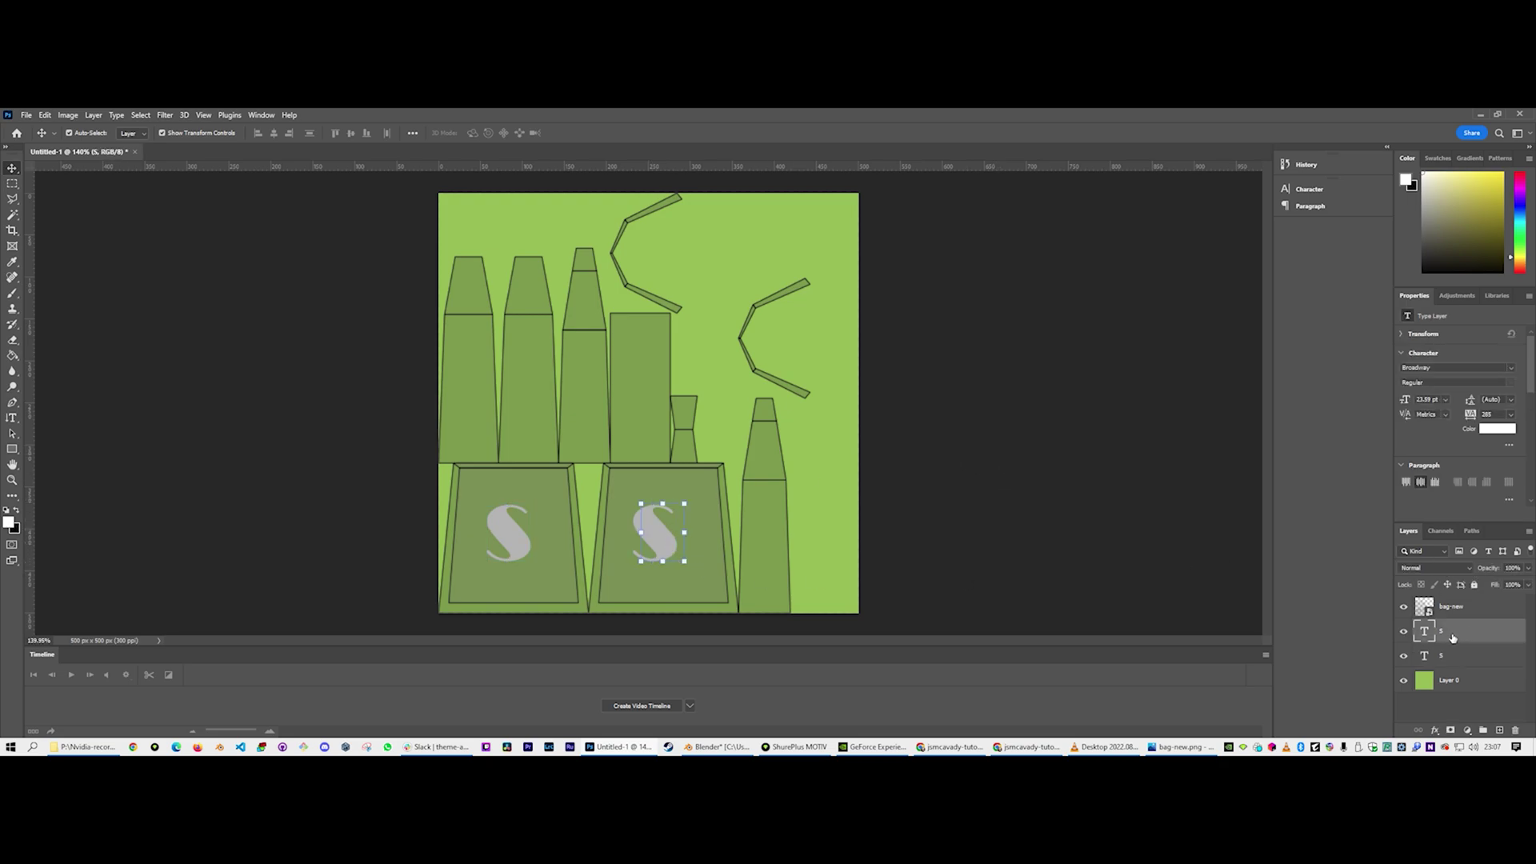
key(Right)
key(Right)
key(Right)
key(Right)
key(Right)
key(Right)
key(Down)
key(Down)
key(Down)
key(Down)
key(Up)
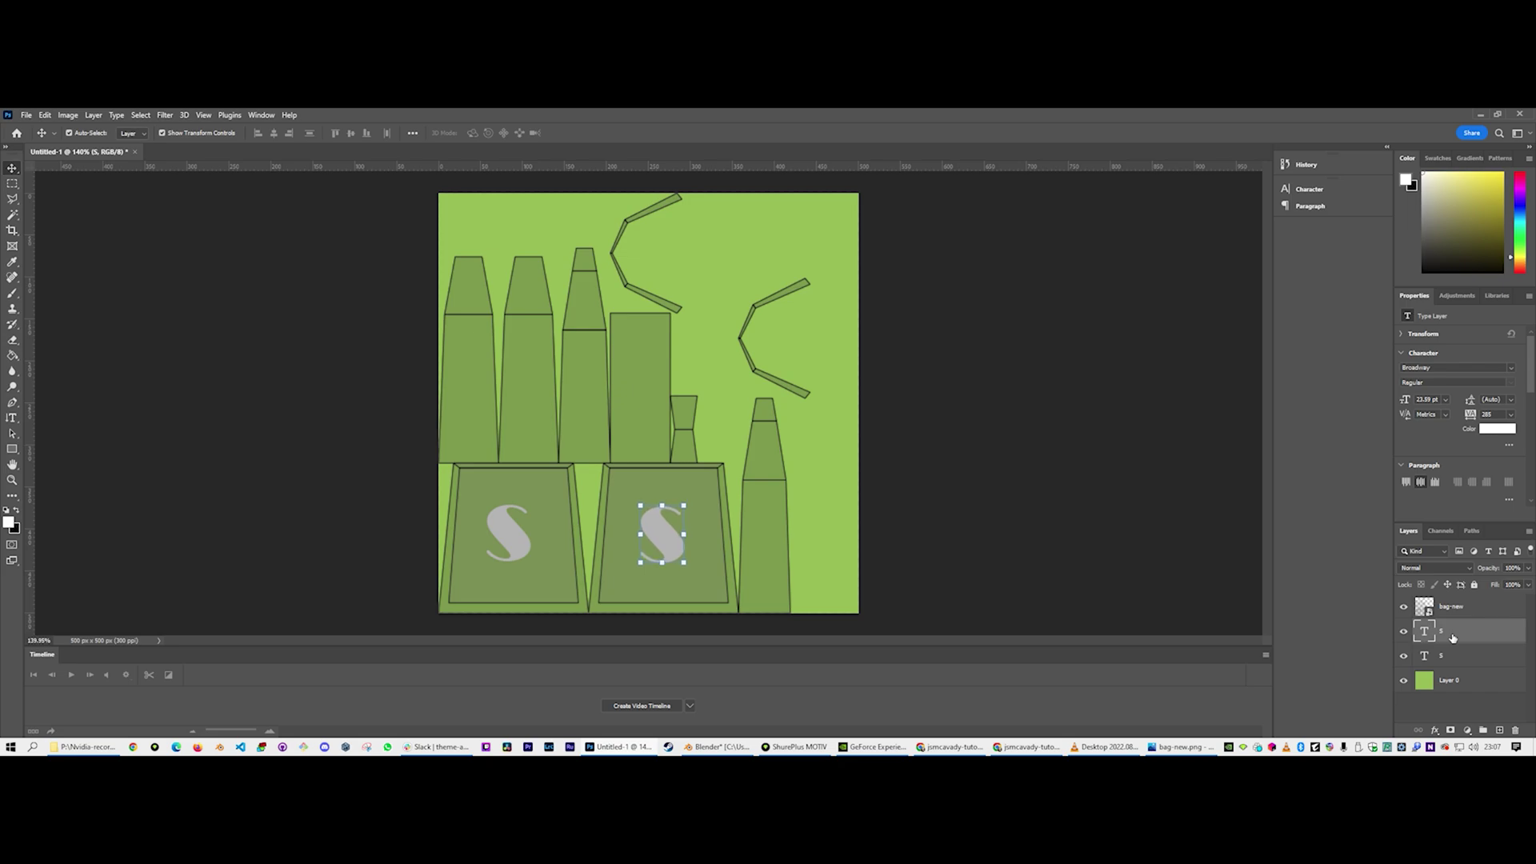
click(510, 548)
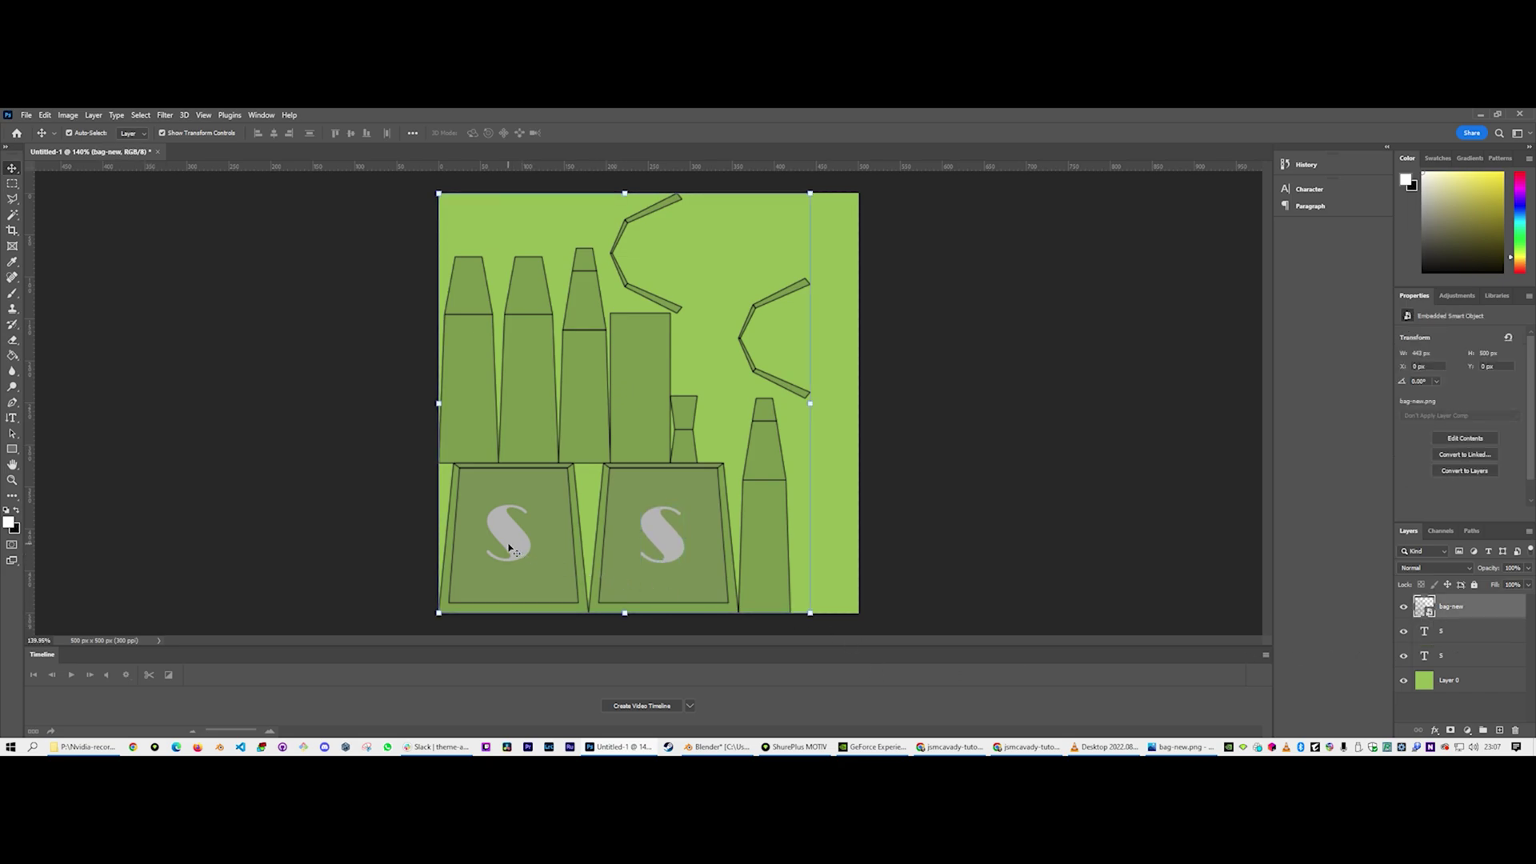
click(1466, 654)
key(Right)
key(Right)
key(Right)
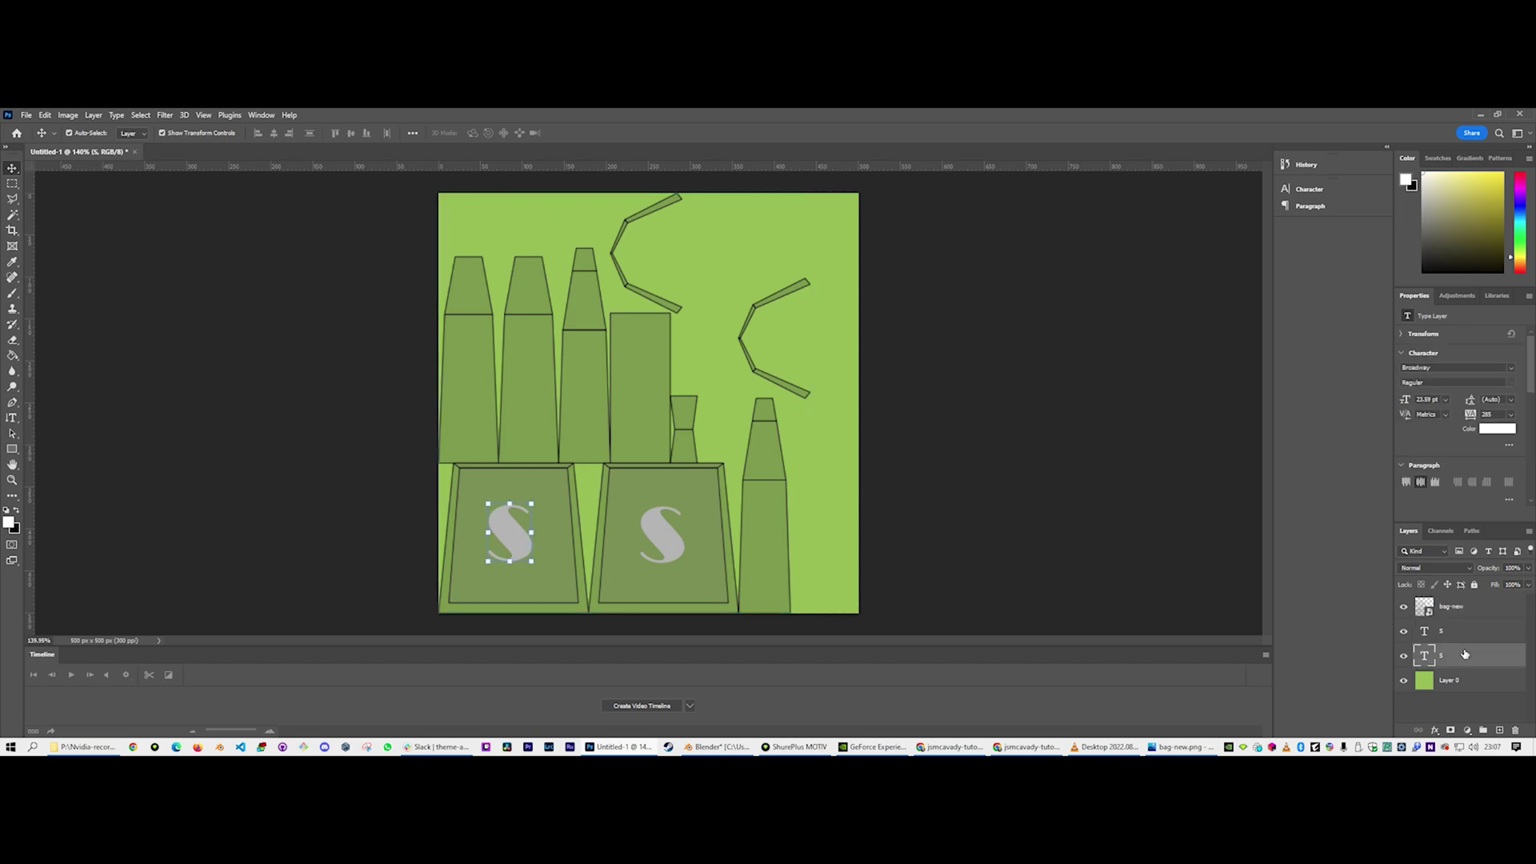
key(Down)
key(Down)
key(Right)
key(Up)
key(Down)
click(1177, 422)
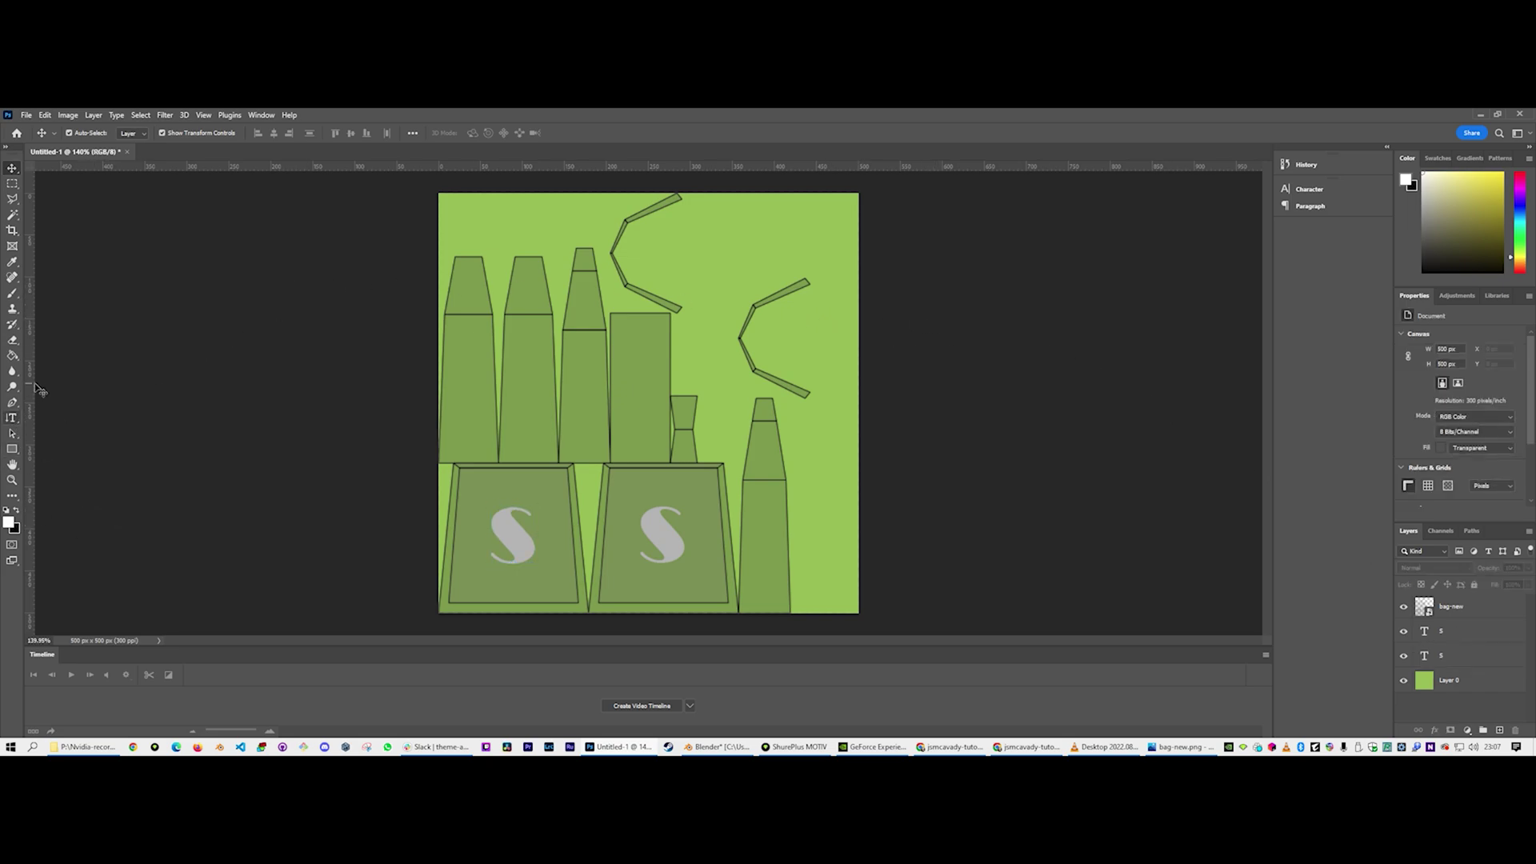
Add a layer mask to bag-new, test a black Paint Bucket fill, then refill it white
click(1468, 612)
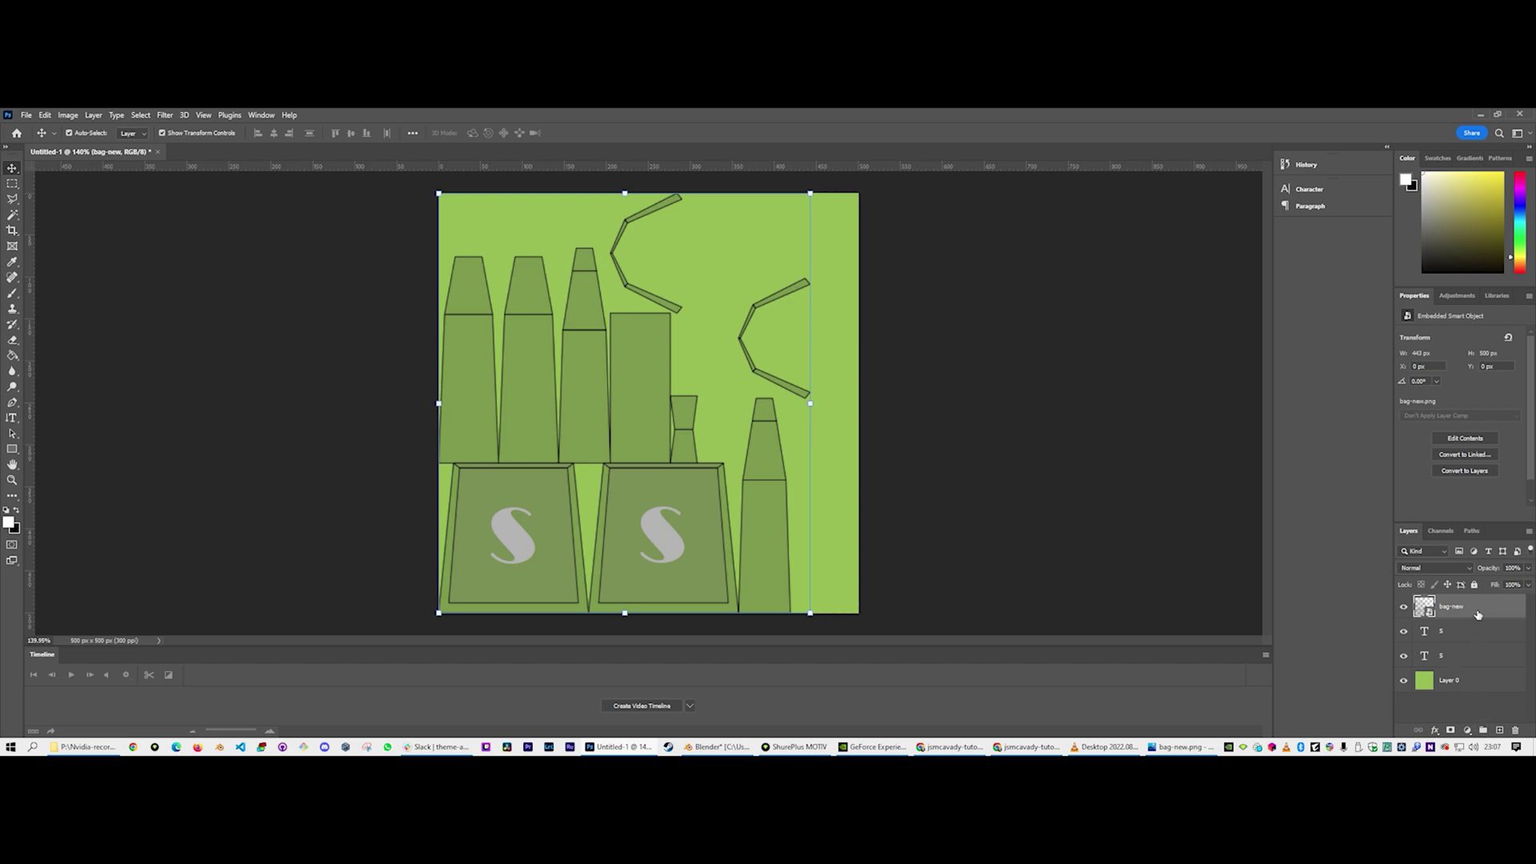
click(1451, 729)
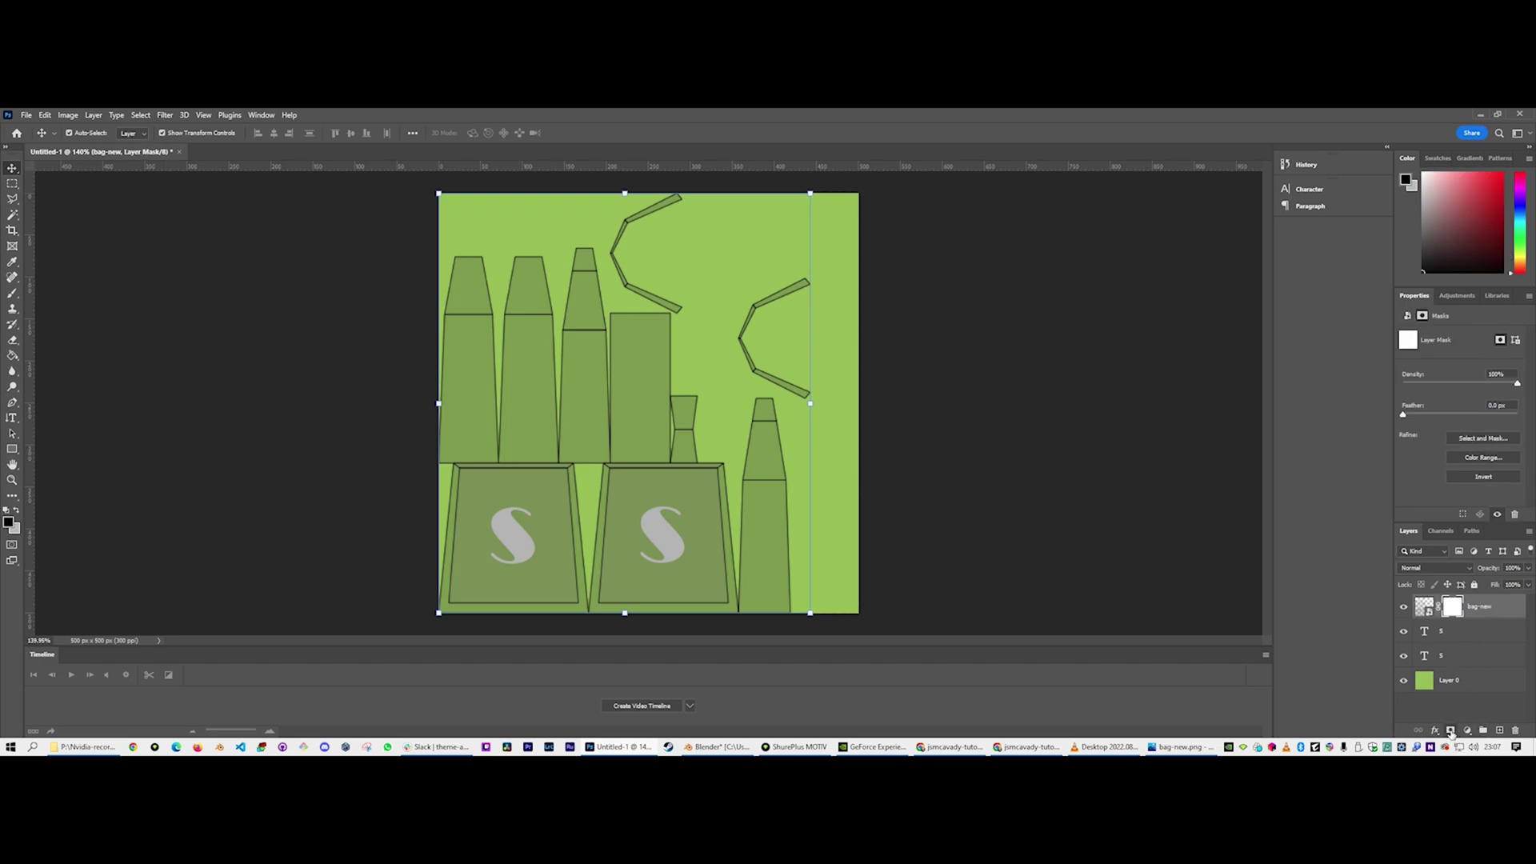
click(15, 296)
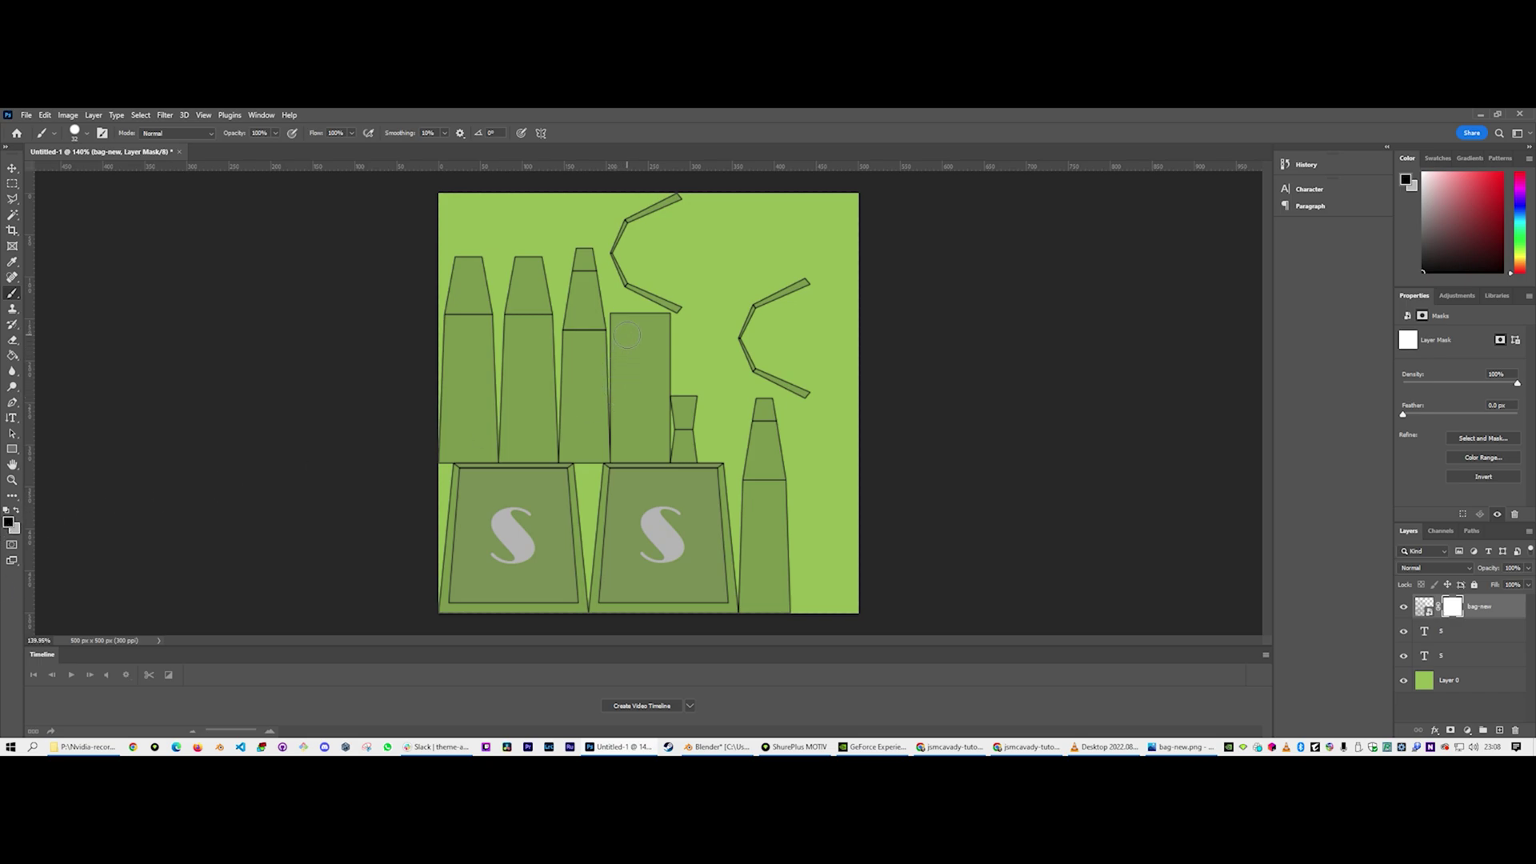
click(12, 355)
click(645, 352)
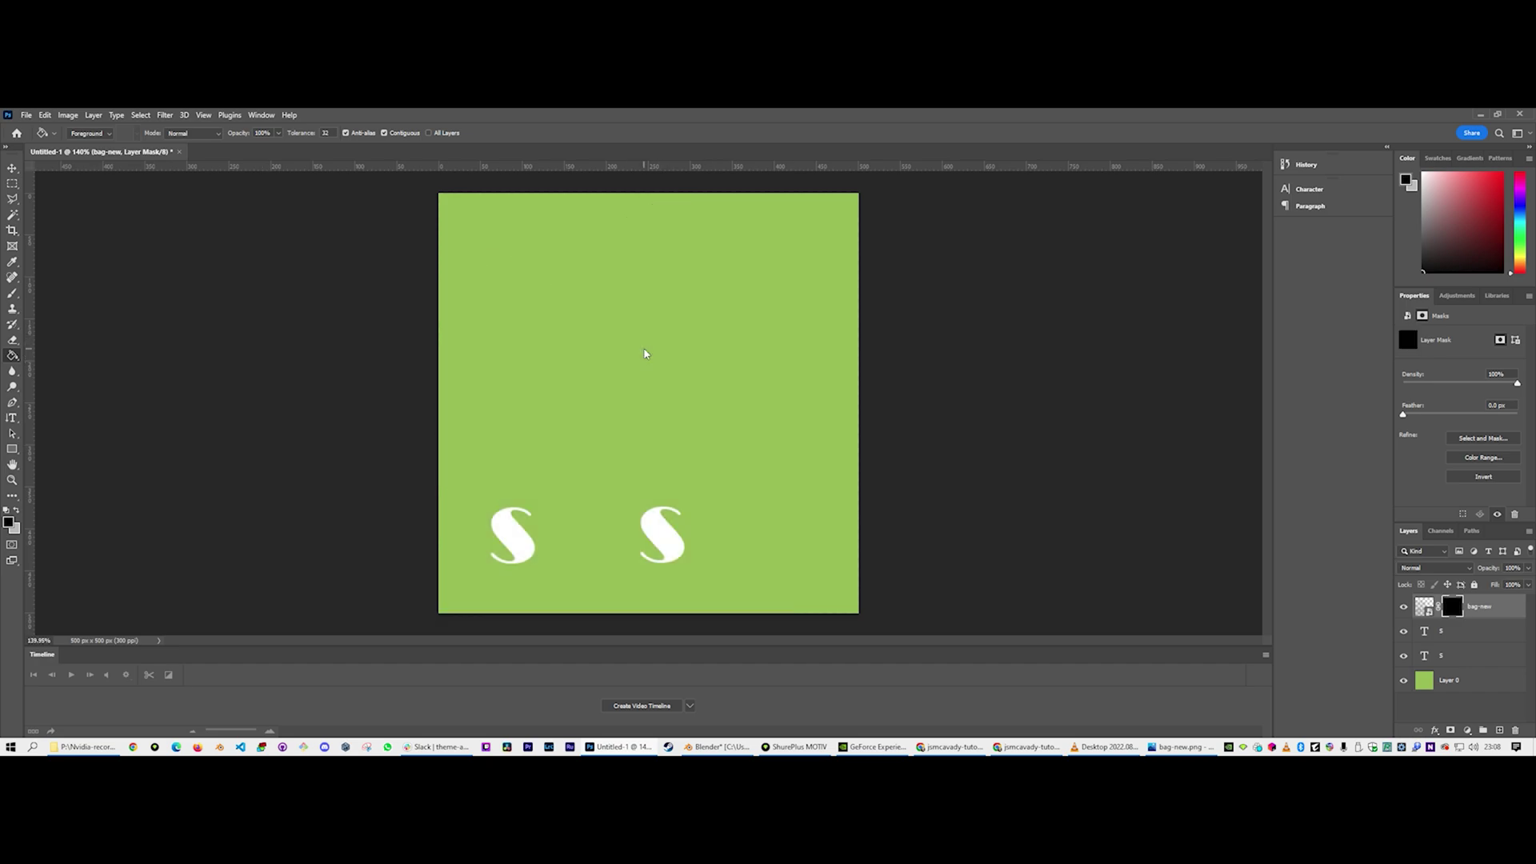
key(x)
click(645, 352)
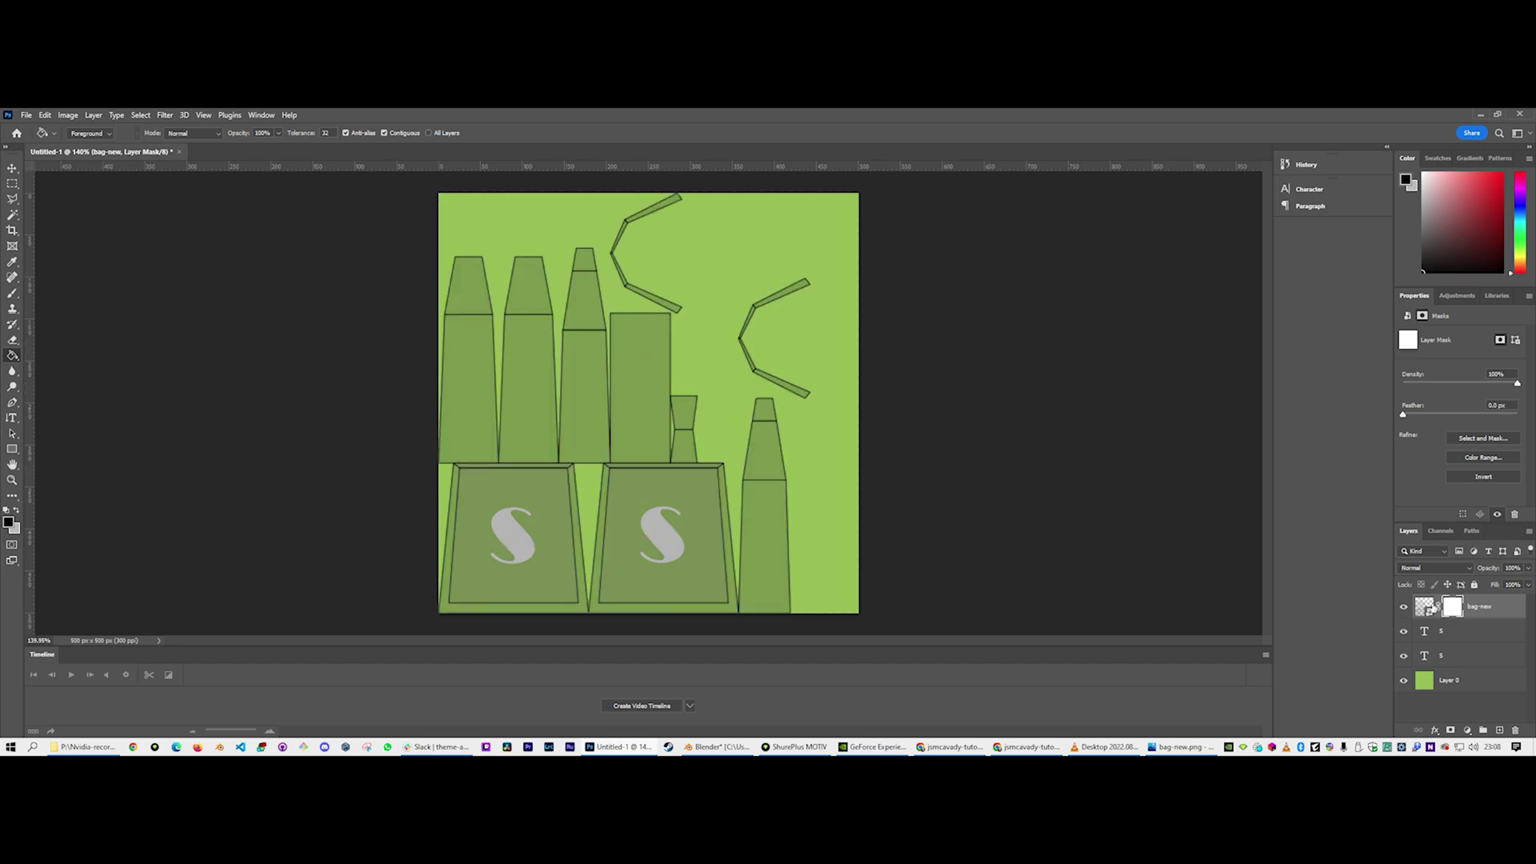
click(1425, 607)
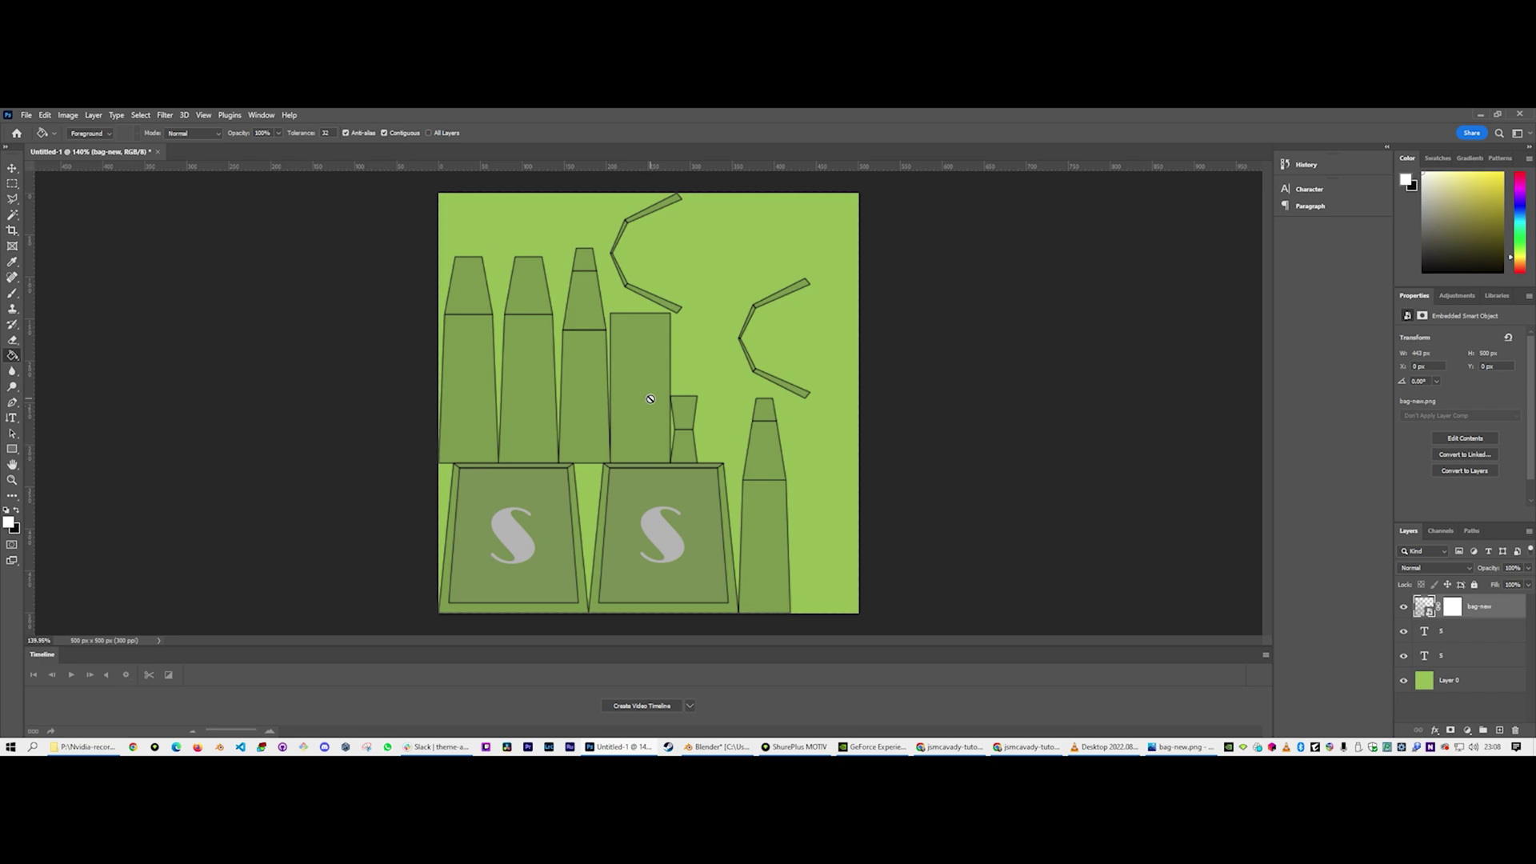
right_click(1437, 612)
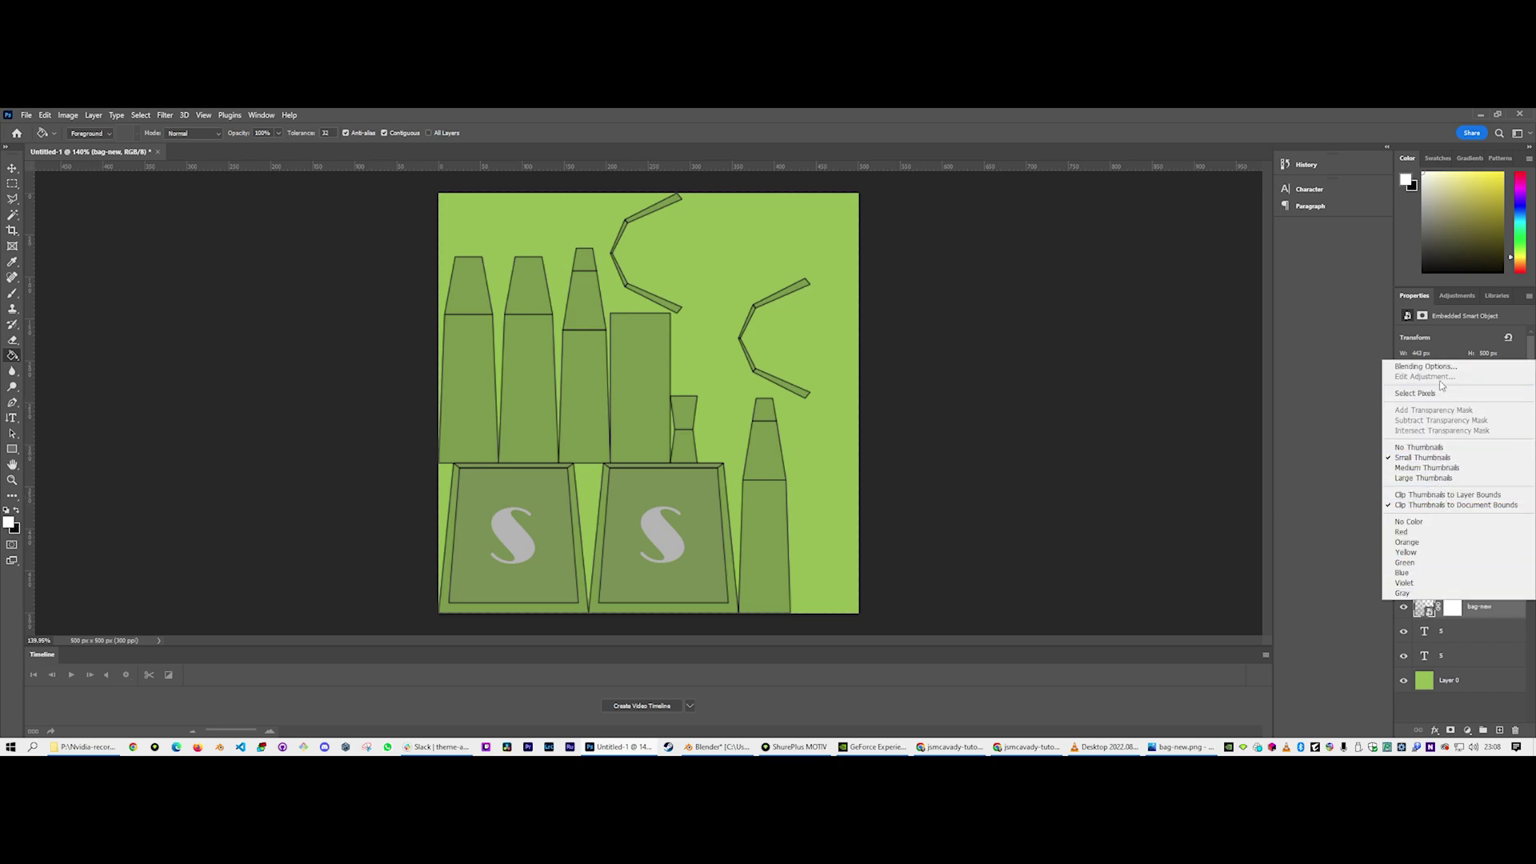
click(1499, 630)
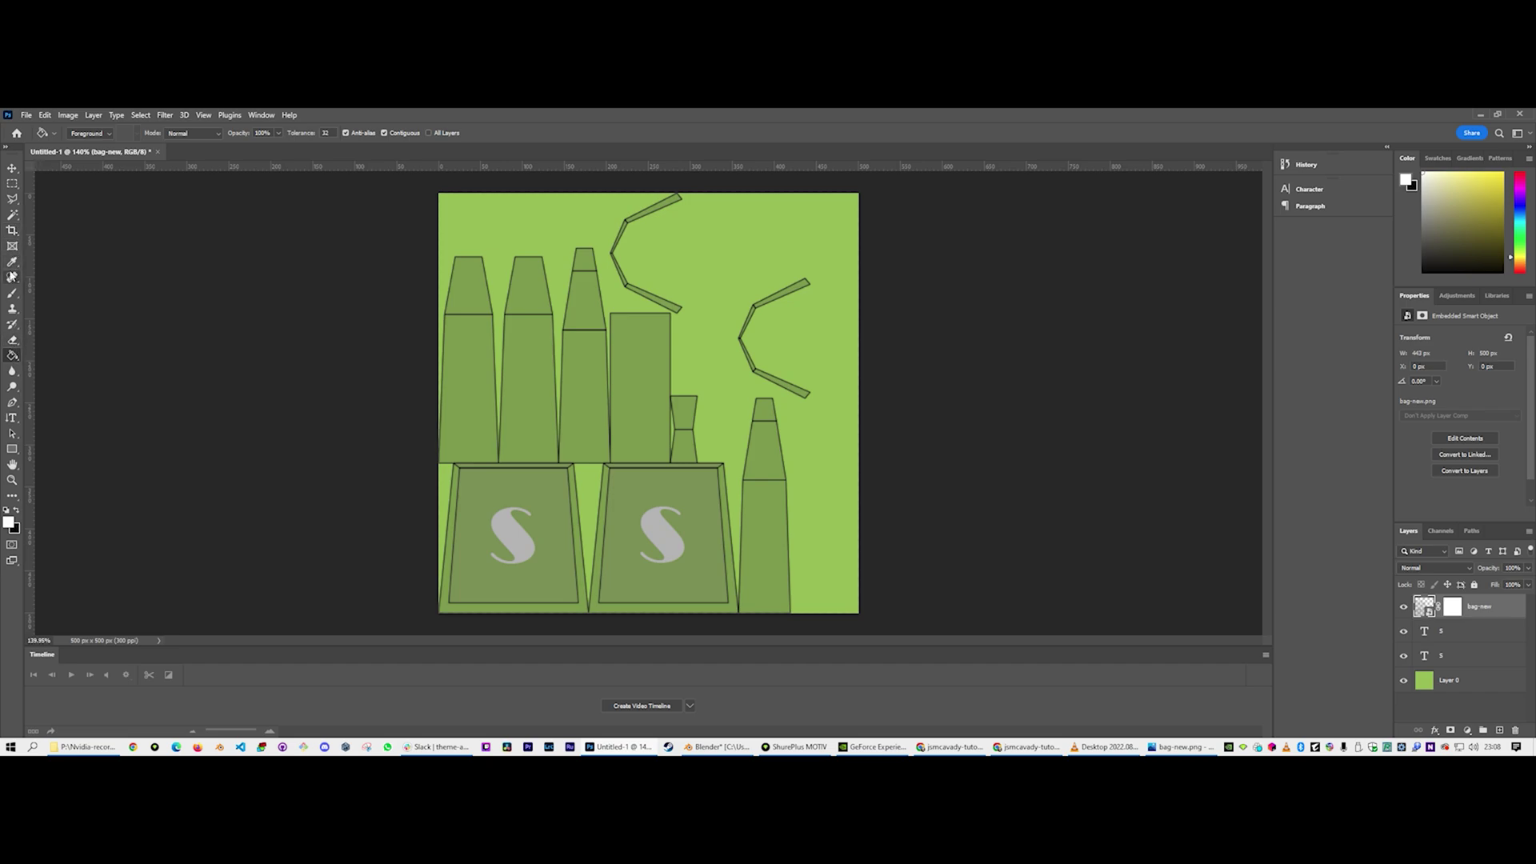
Marquee the tall rectangle between the bottles and rasterize bag-new through a Paint Bucket fill
click(12, 183)
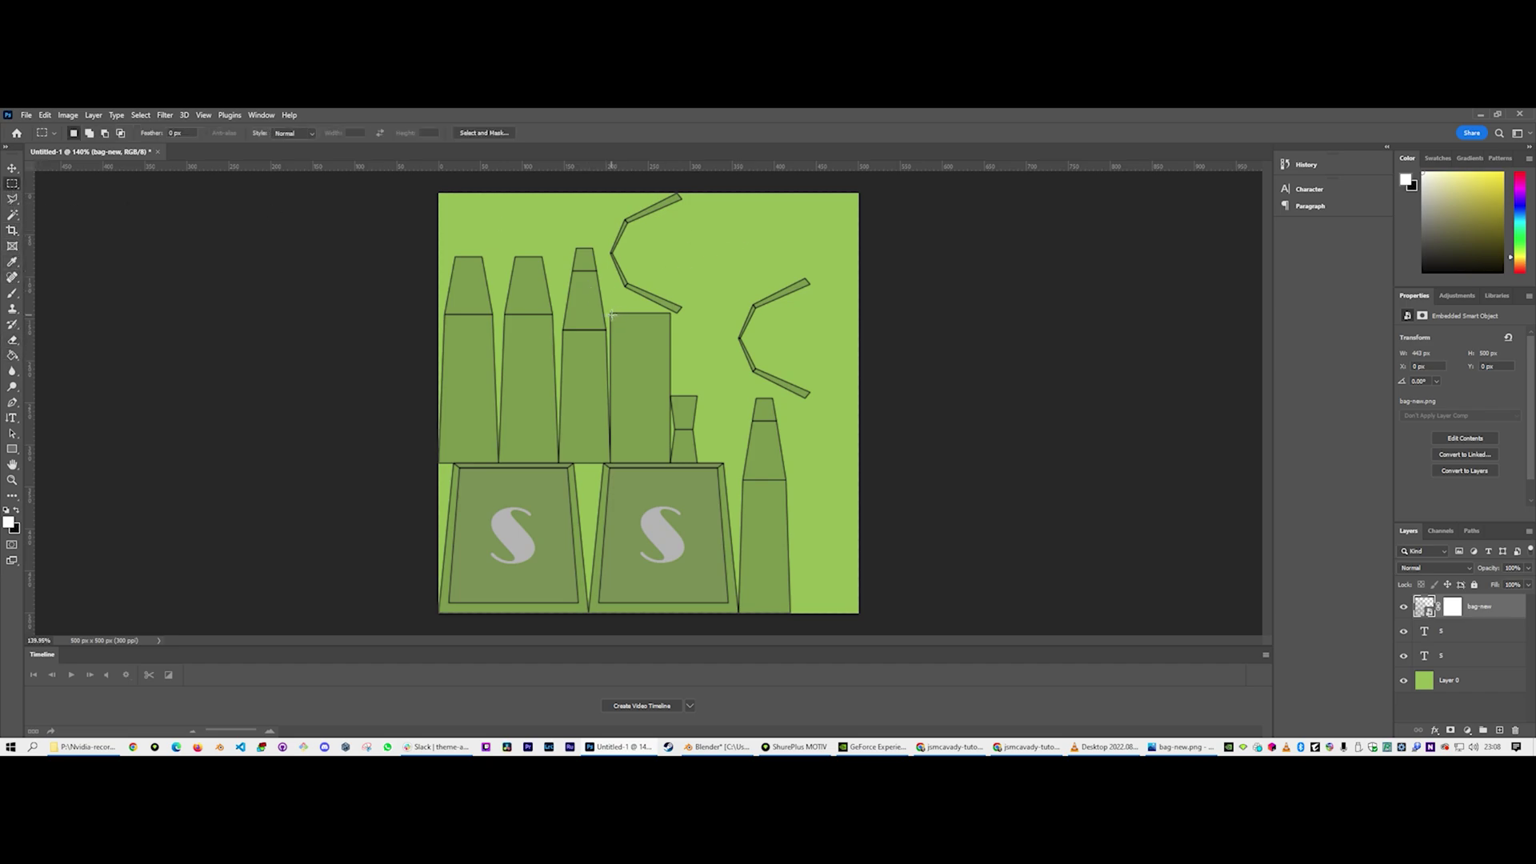
drag(611, 312, 672, 466)
click(12, 355)
click(649, 354)
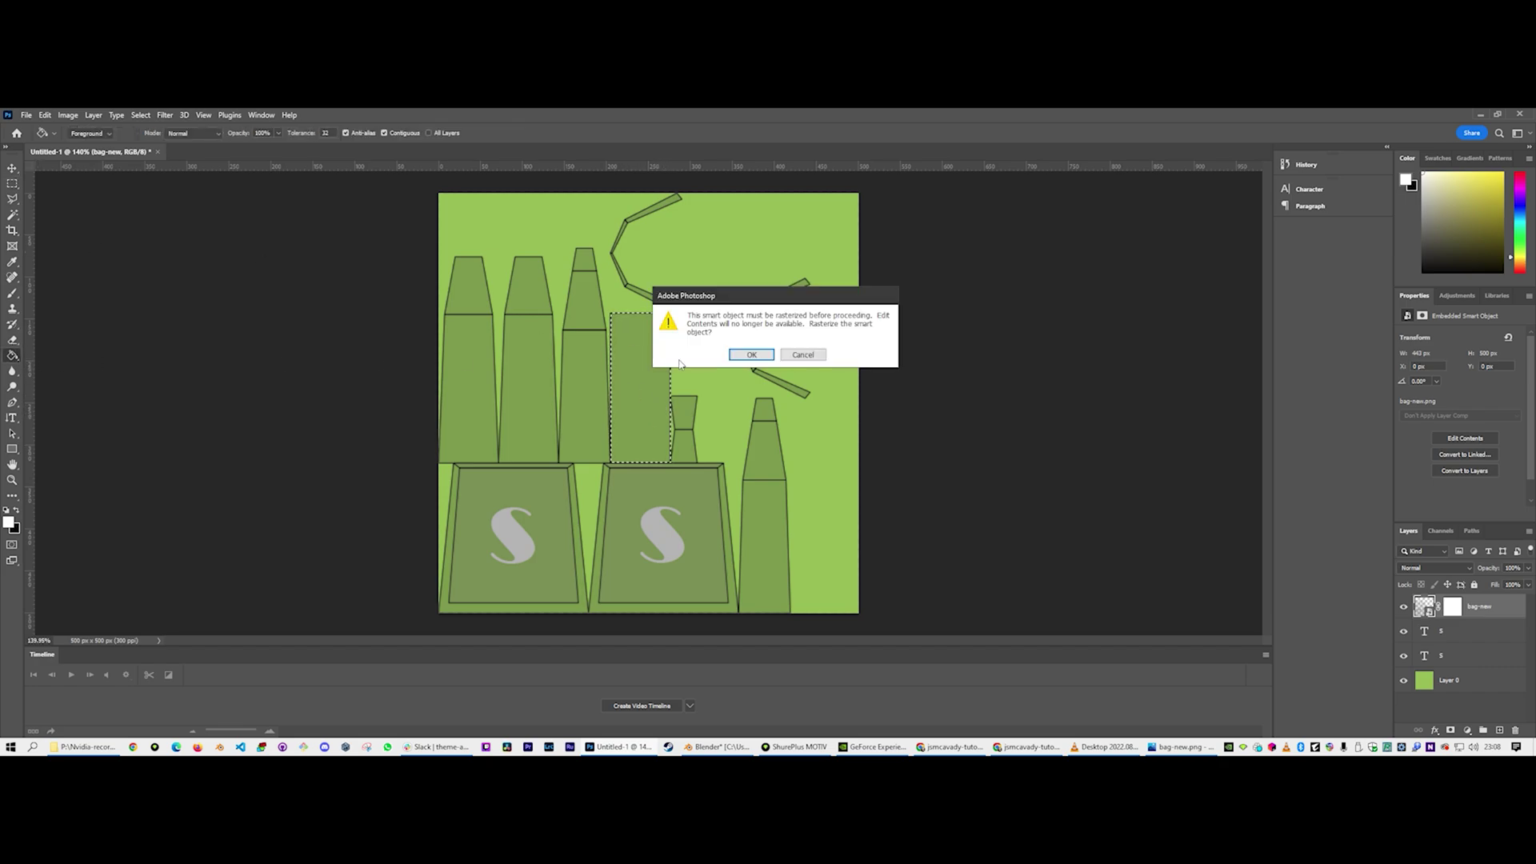
click(748, 354)
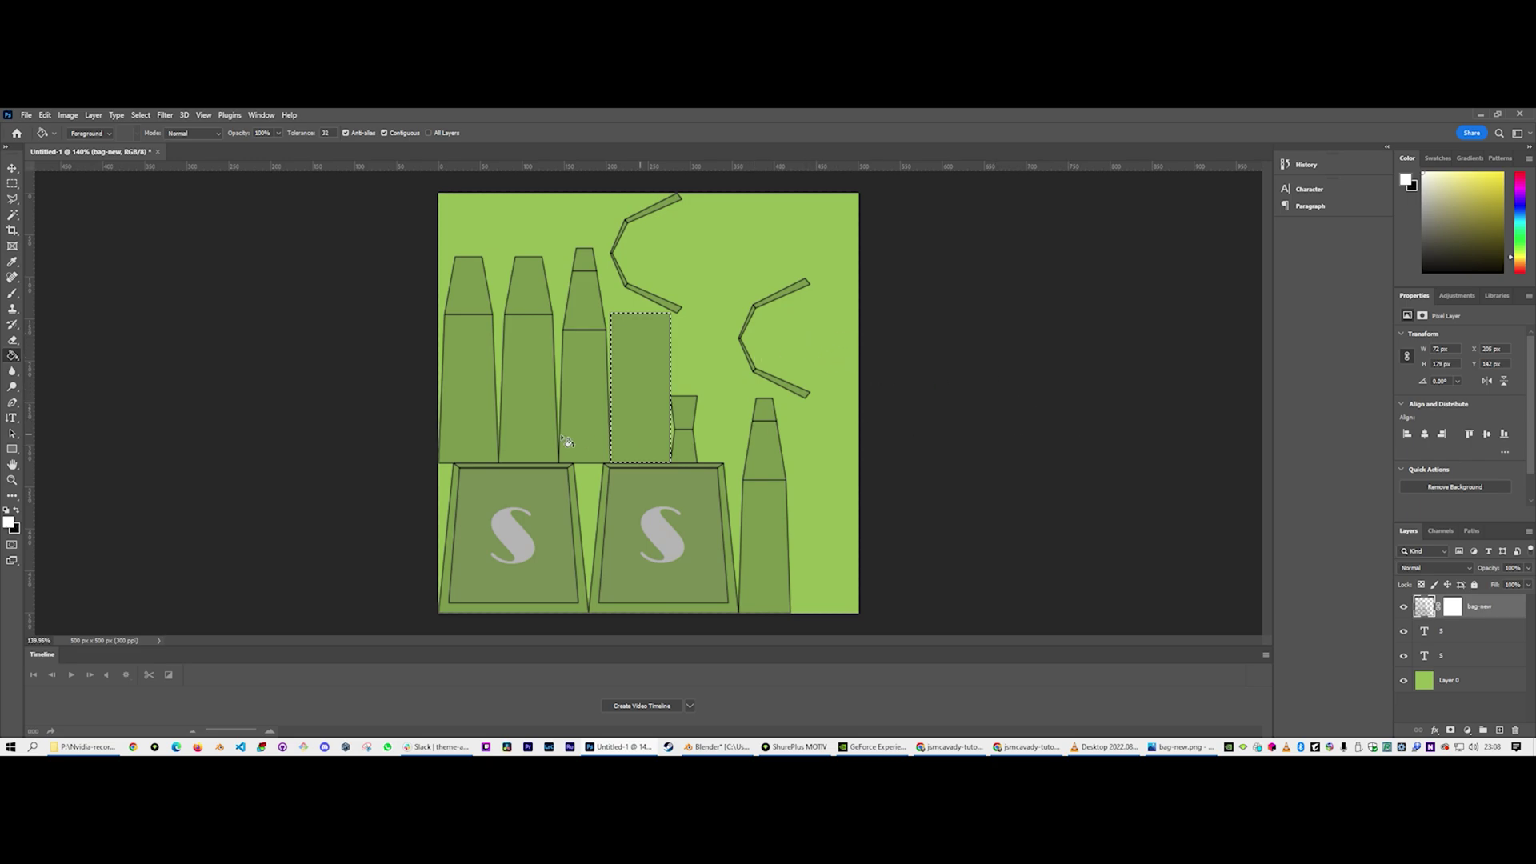
Fill the selected rectangle black on bag-new's mask after undoing the test fills
click(638, 379)
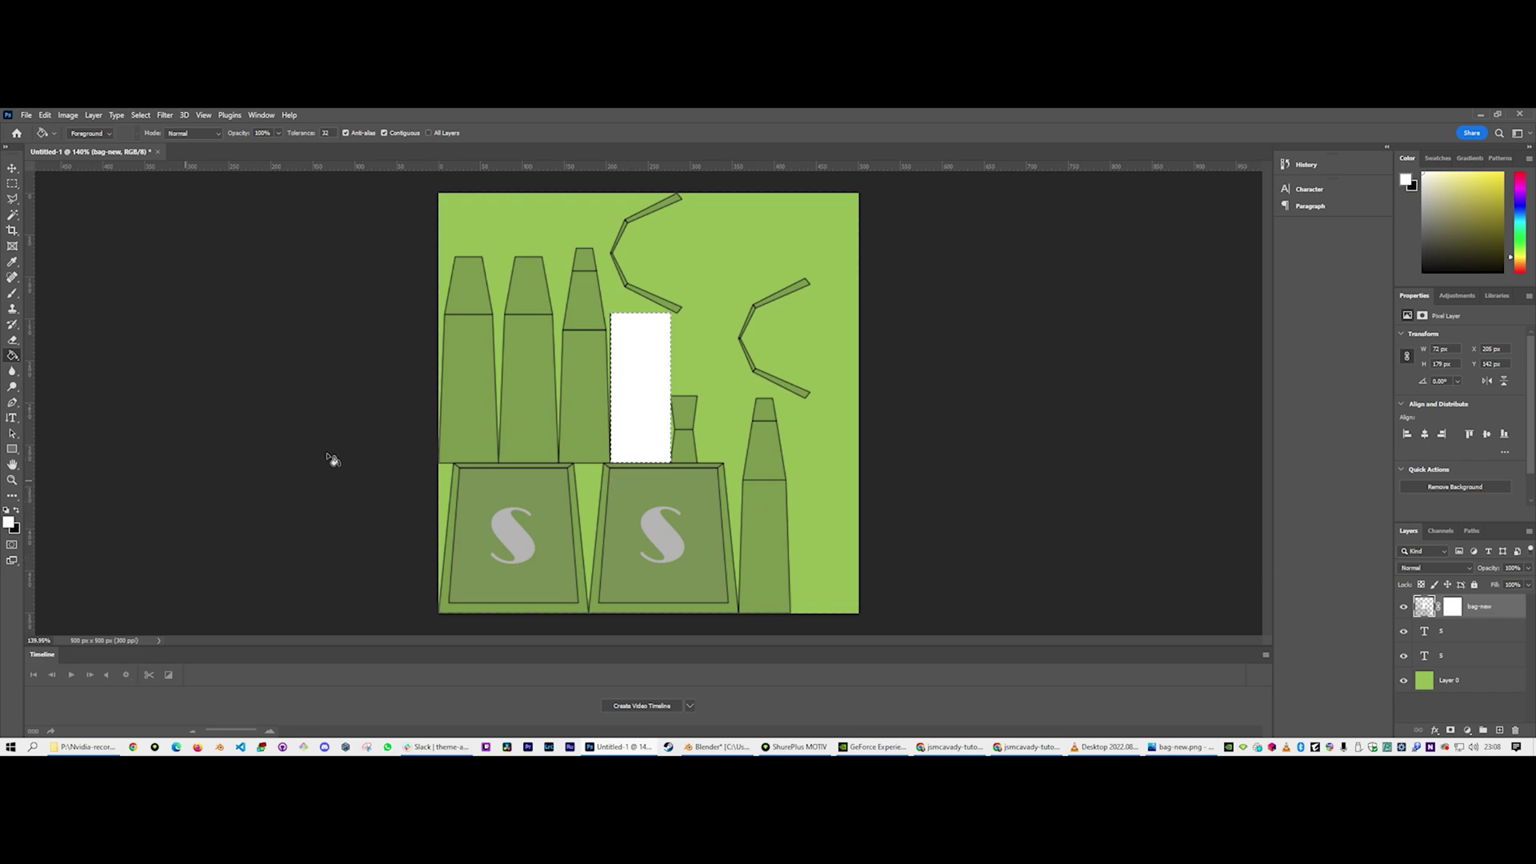
key(ctrl+z)
key(x)
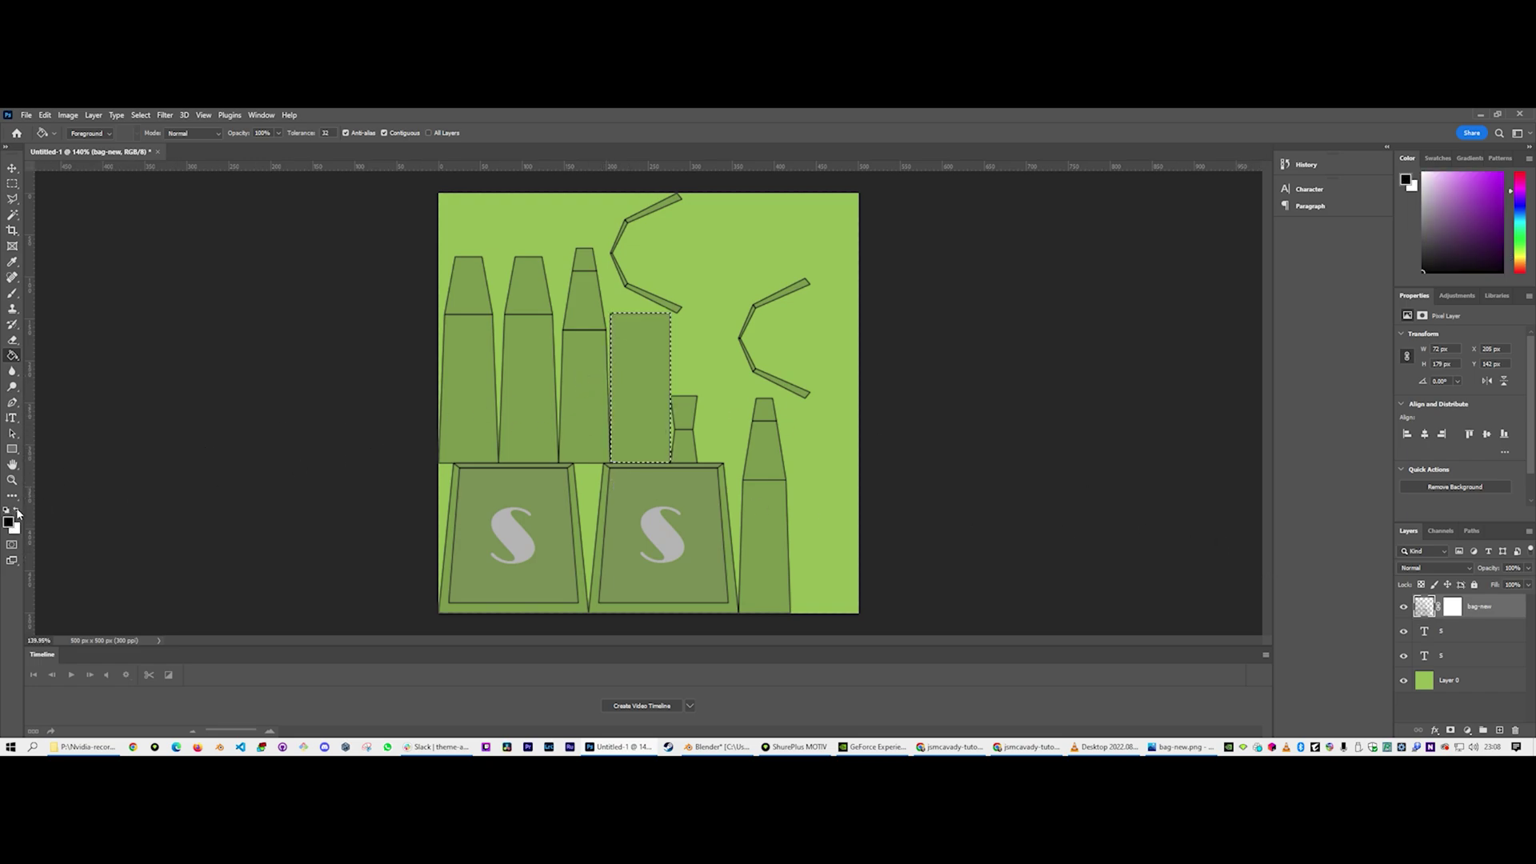
click(652, 387)
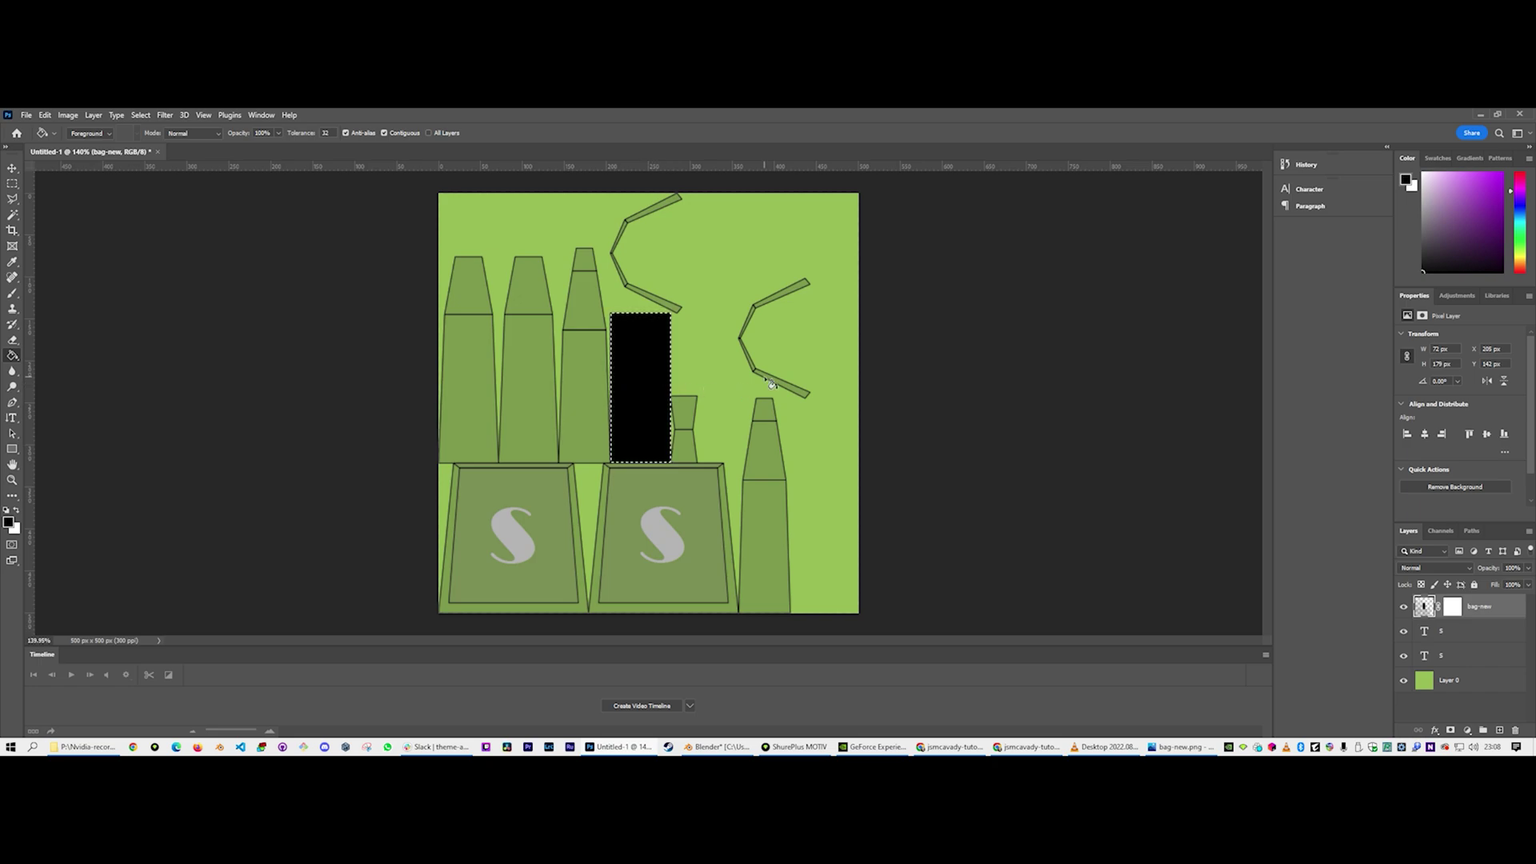
key(ctrl+z)
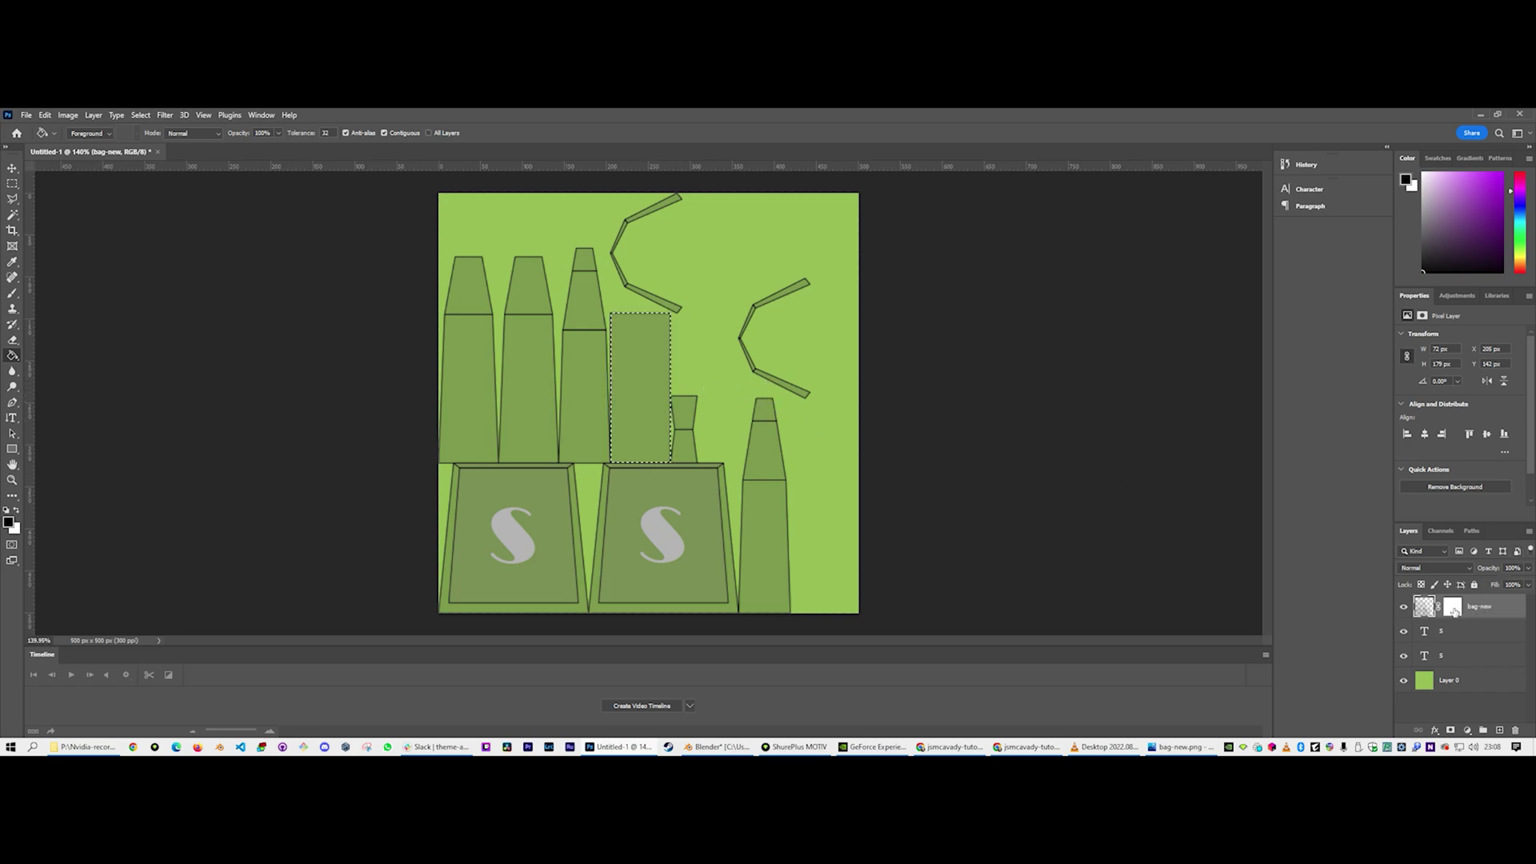
key(ctrl+backslash)
click(643, 402)
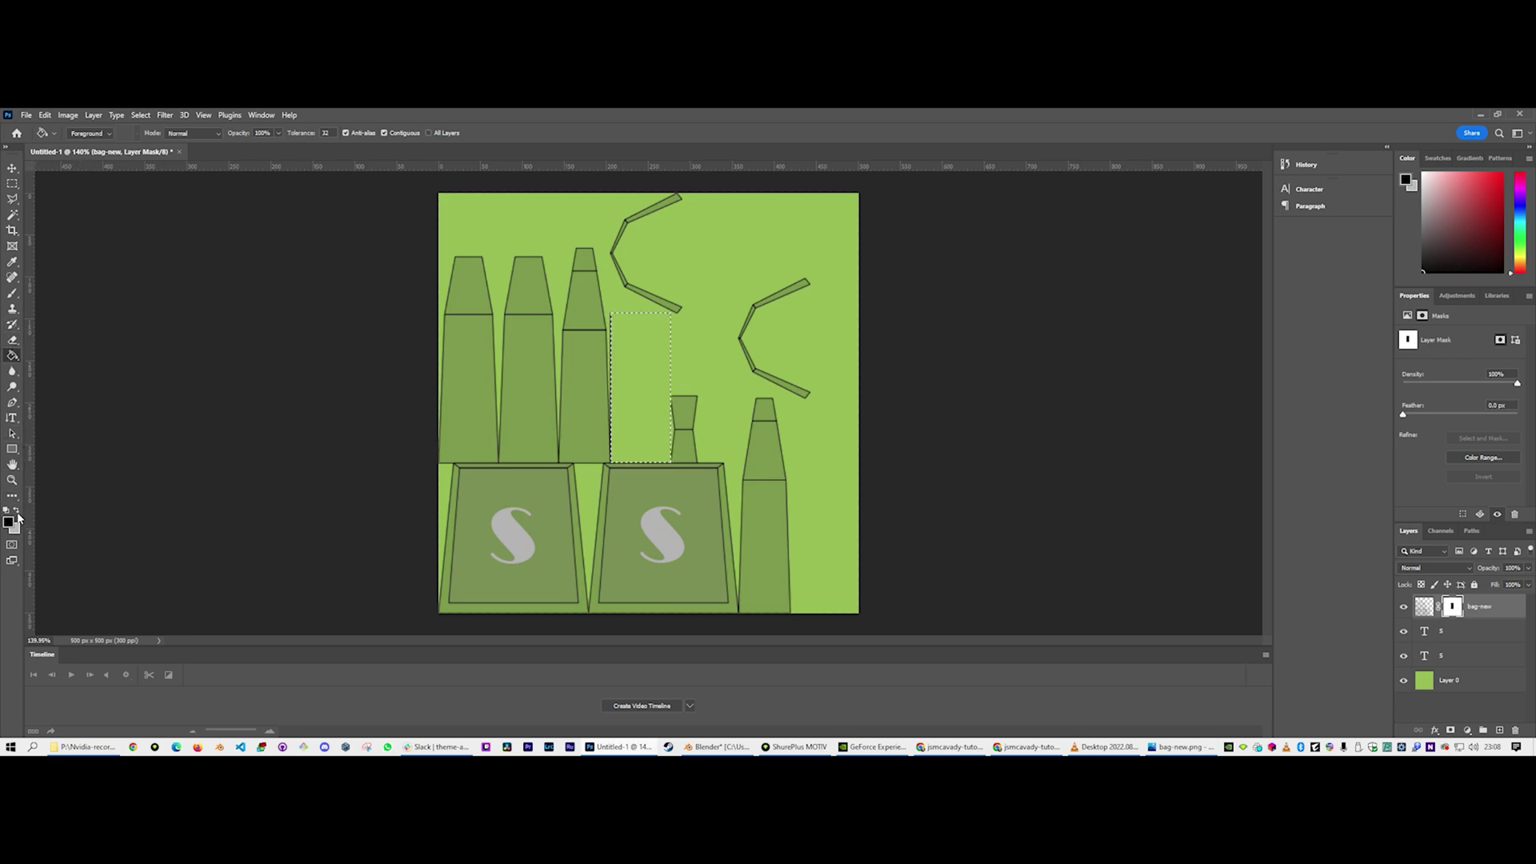
Clear the selection and brush round spots into the middle and left tubes on the mask
click(12, 293)
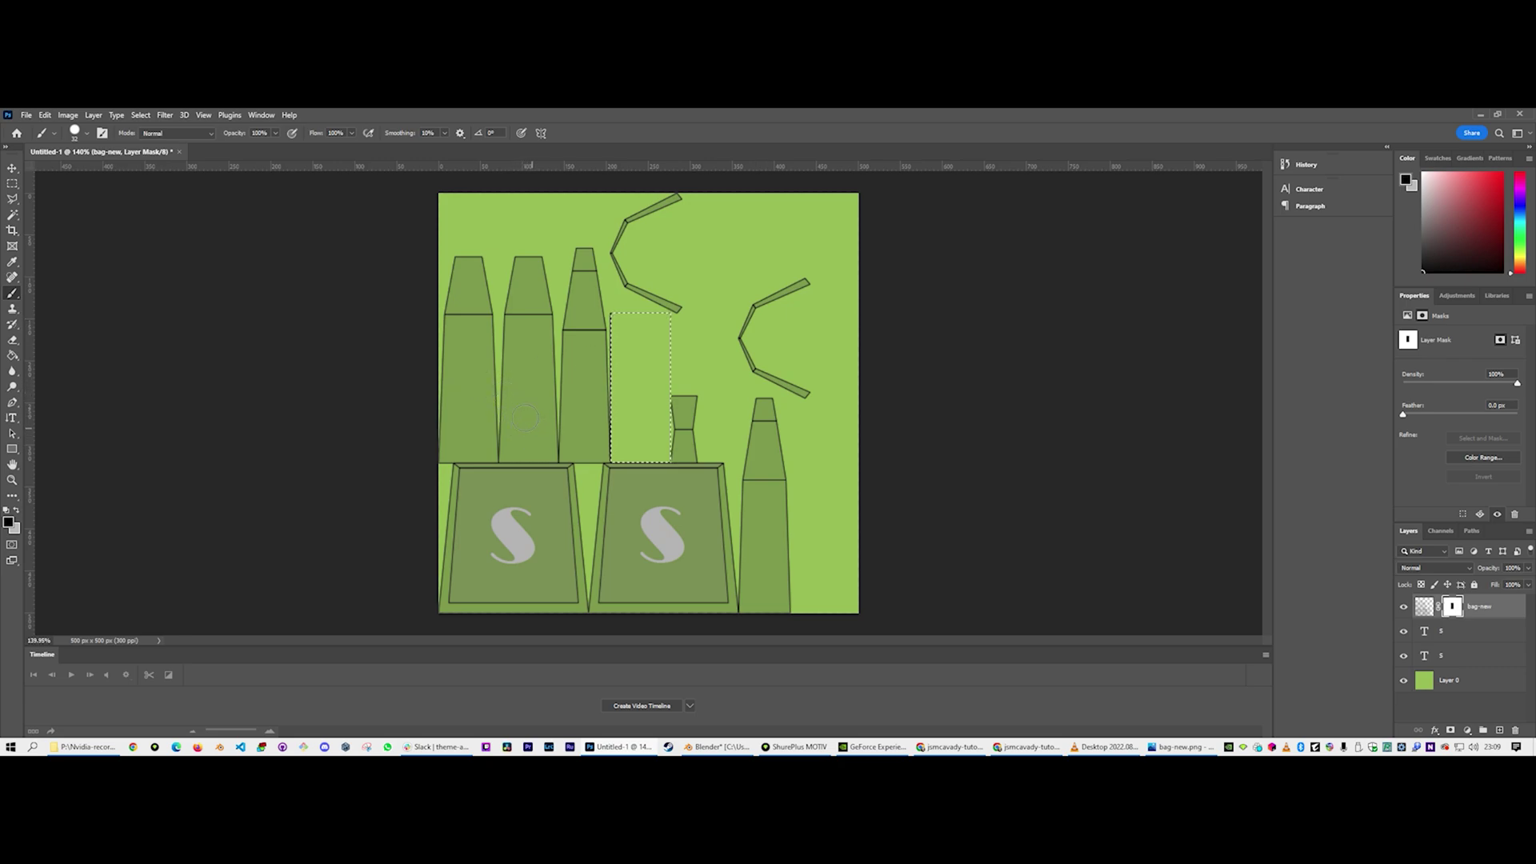
click(12, 183)
click(321, 255)
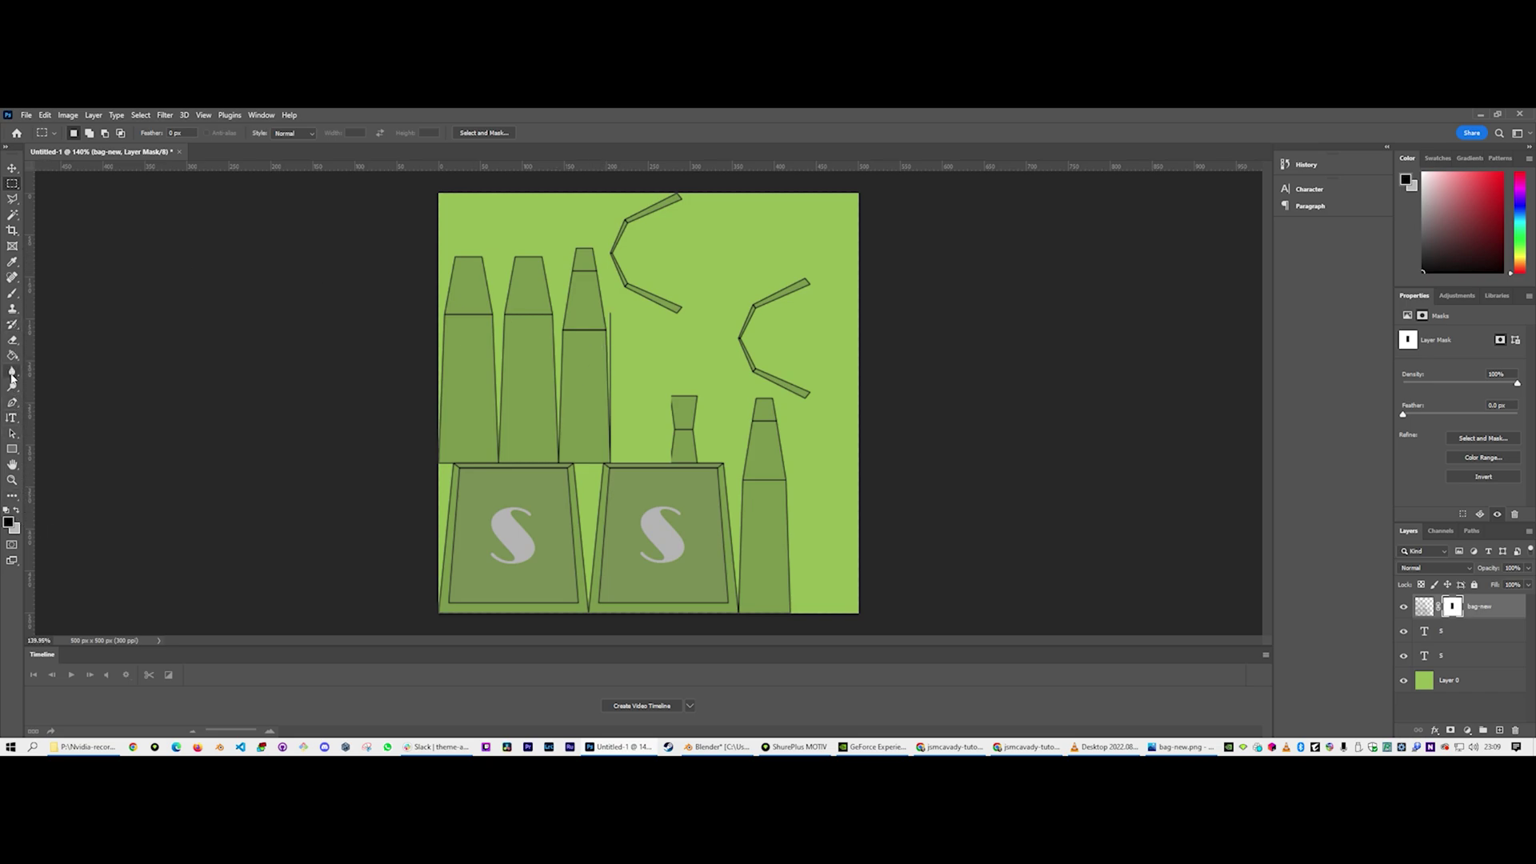
click(12, 293)
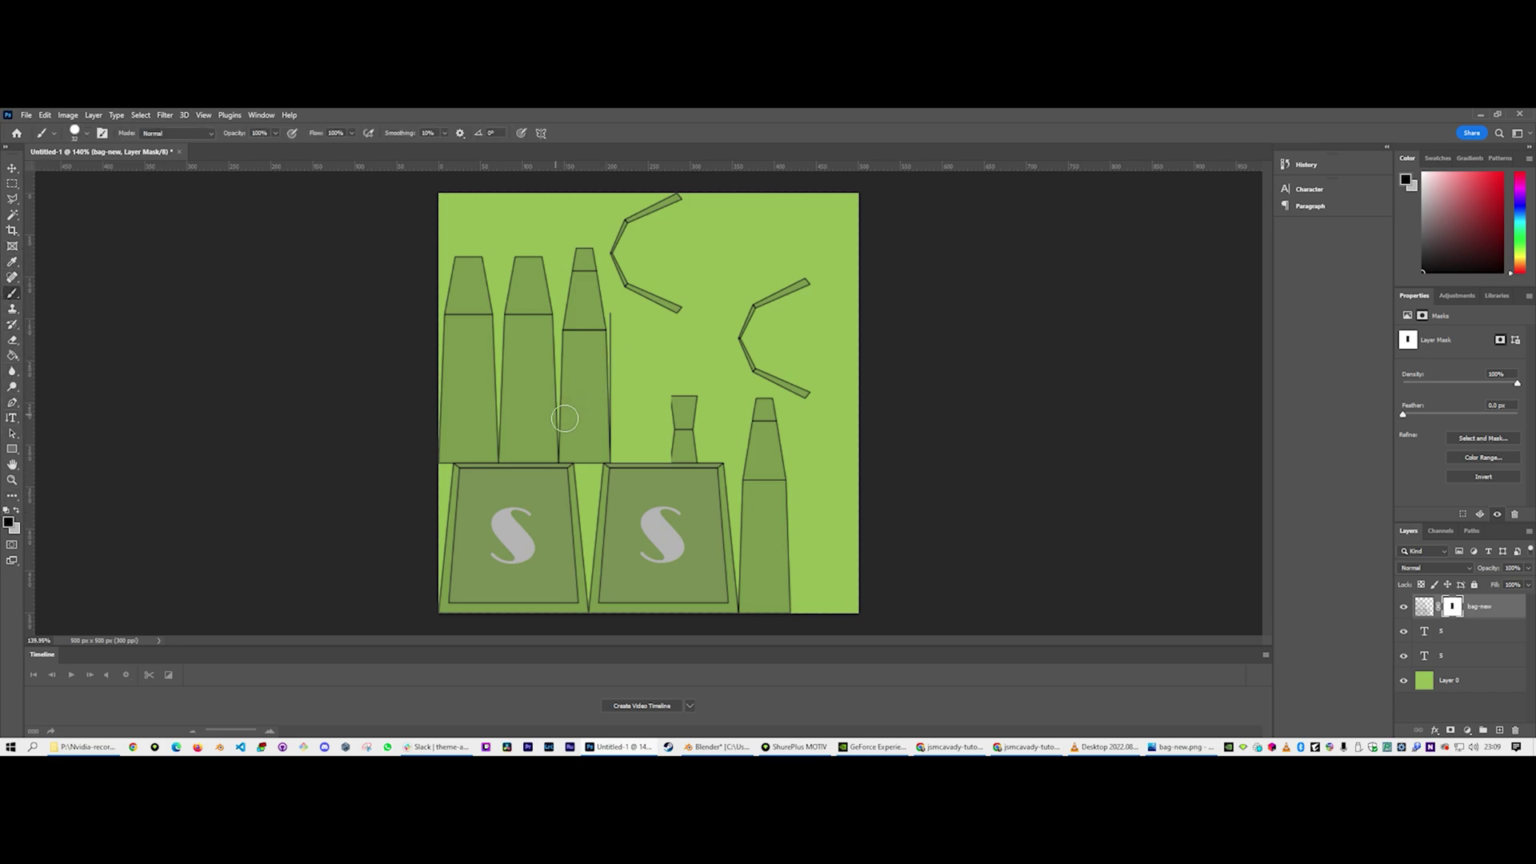
click(592, 440)
click(574, 404)
click(589, 352)
click(544, 445)
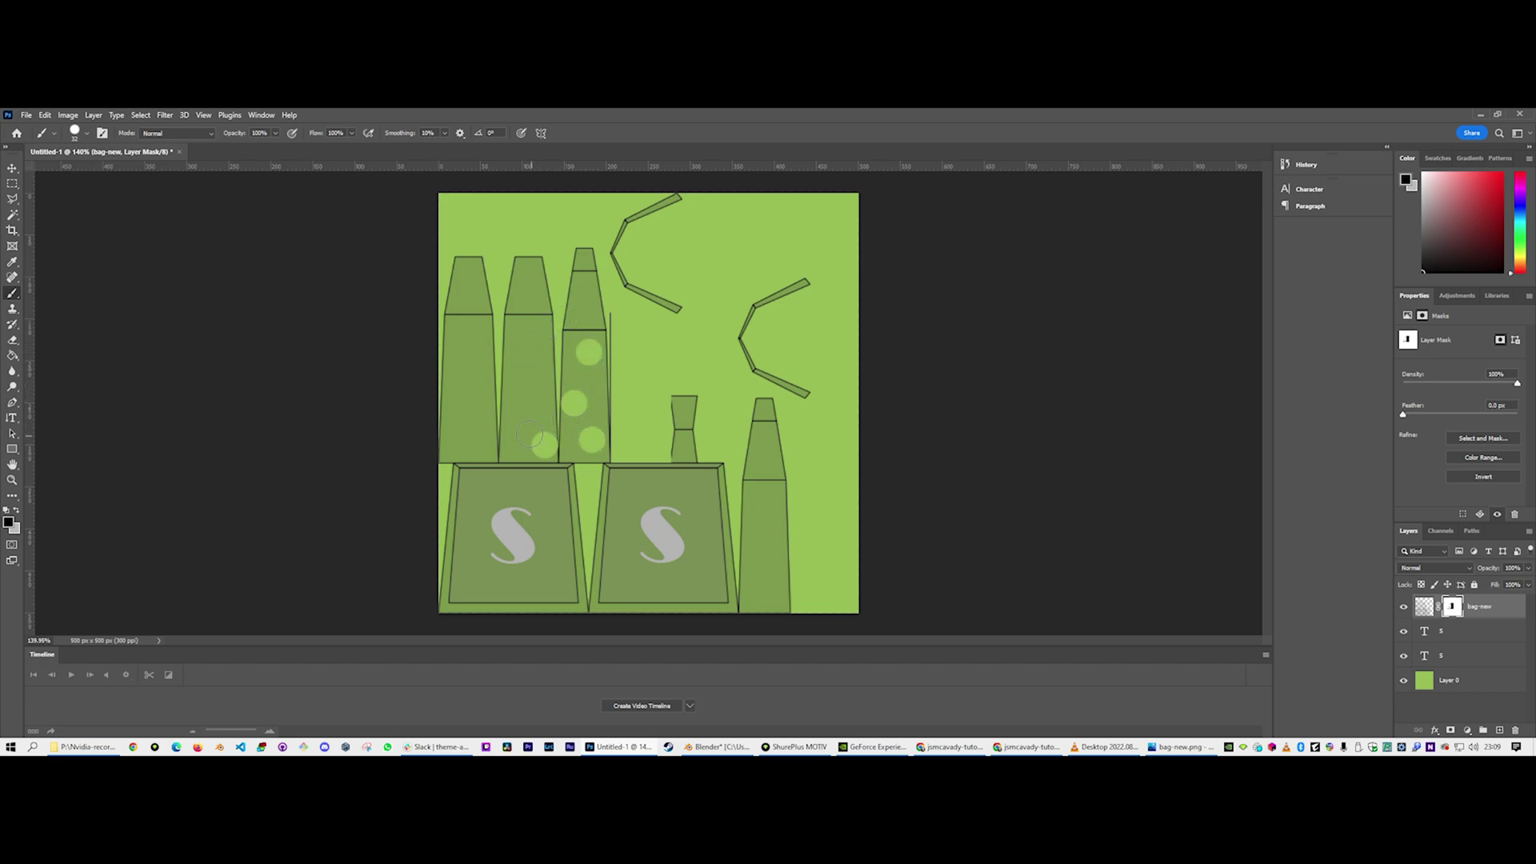
click(514, 421)
click(530, 362)
click(530, 384)
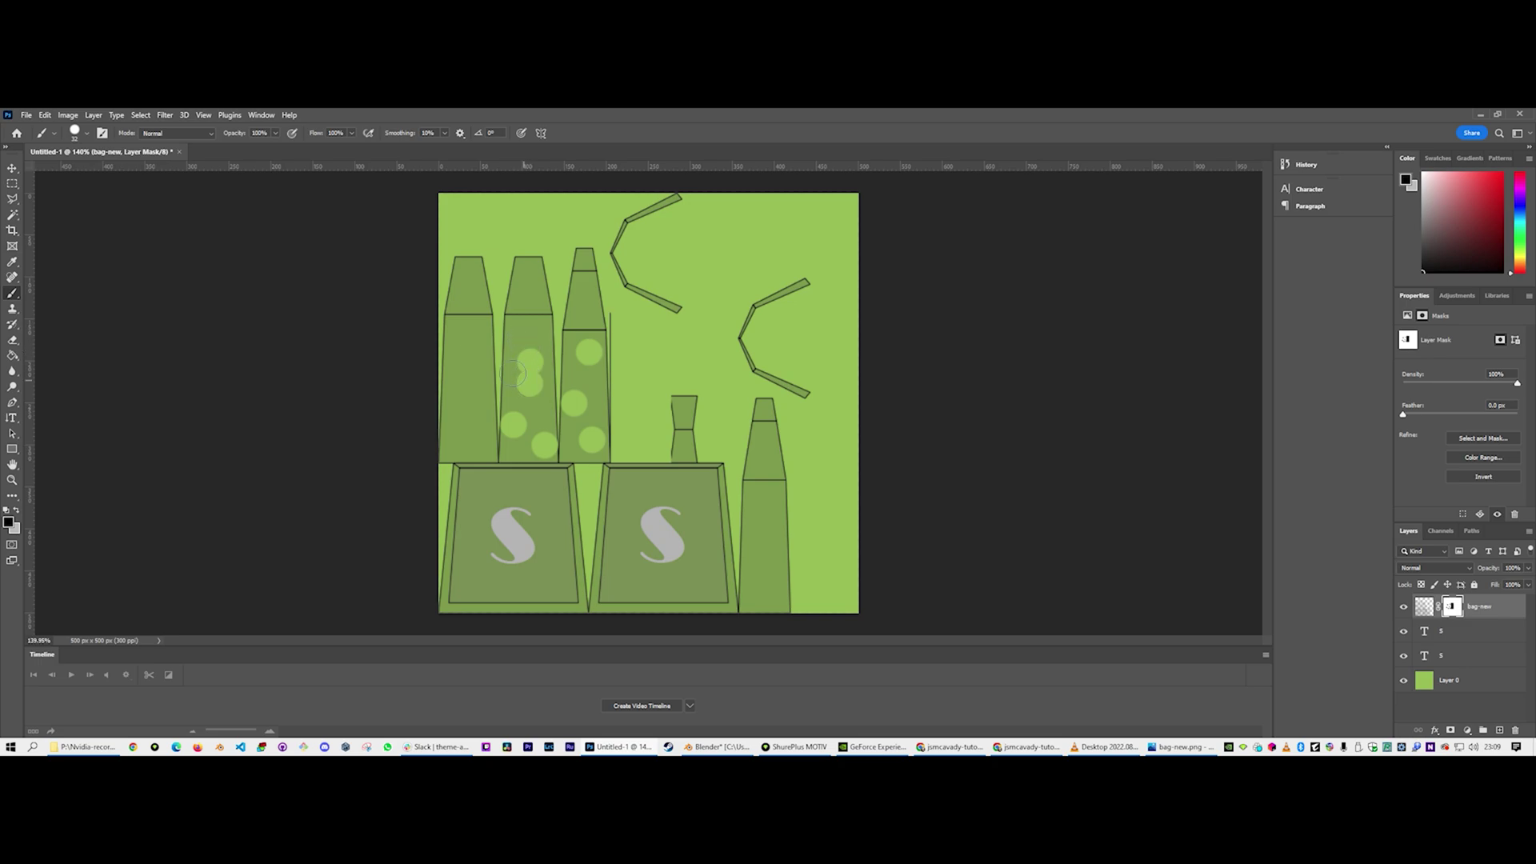
click(453, 349)
click(481, 386)
click(472, 433)
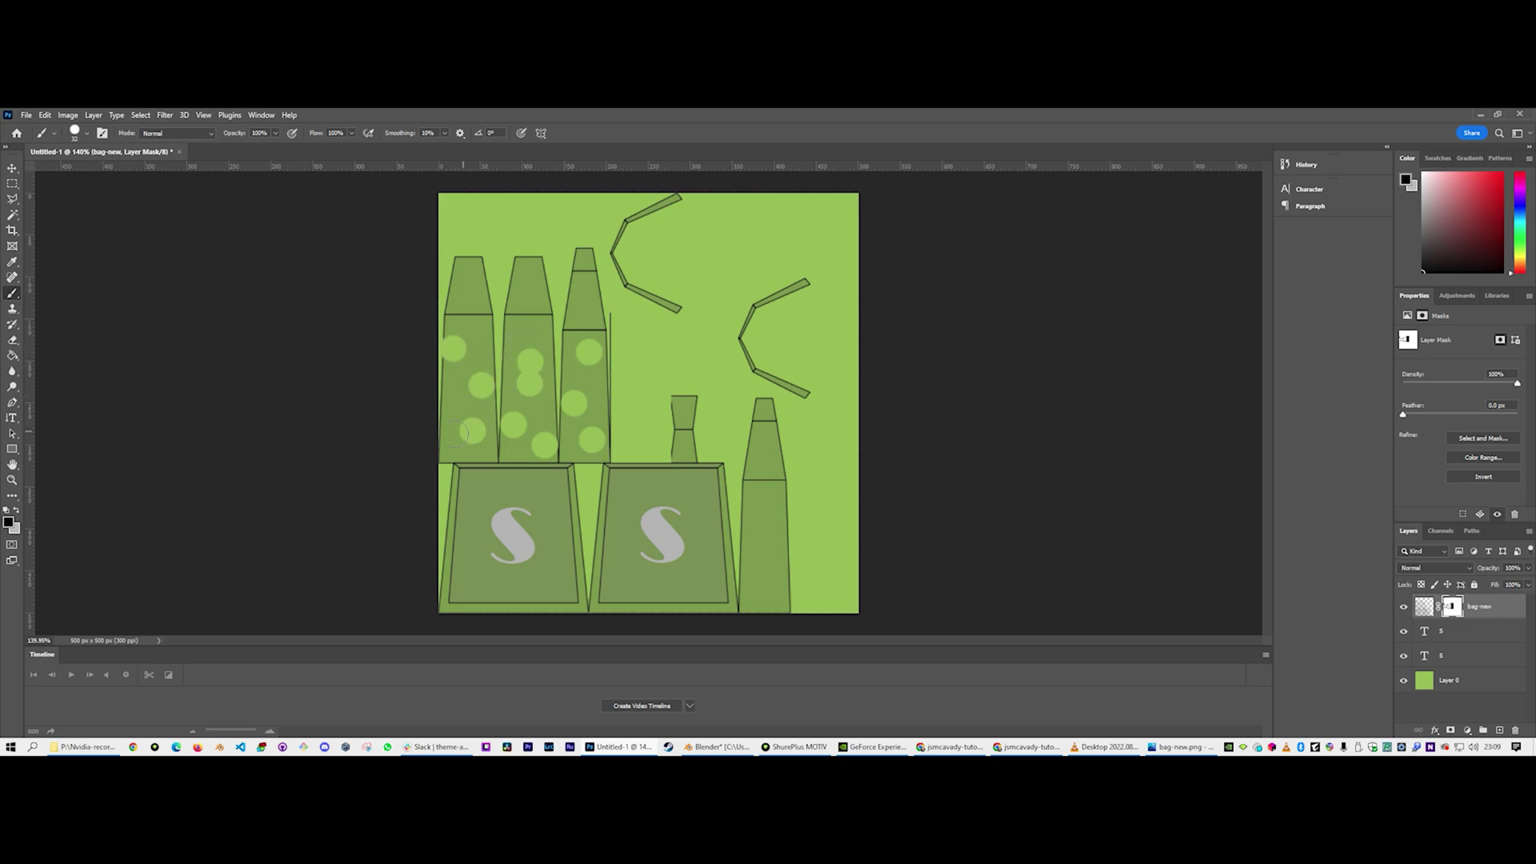
Brush more round spots over the right-hand tube, the small bottle's neck and the tube tops
click(449, 437)
click(764, 518)
click(773, 573)
click(753, 557)
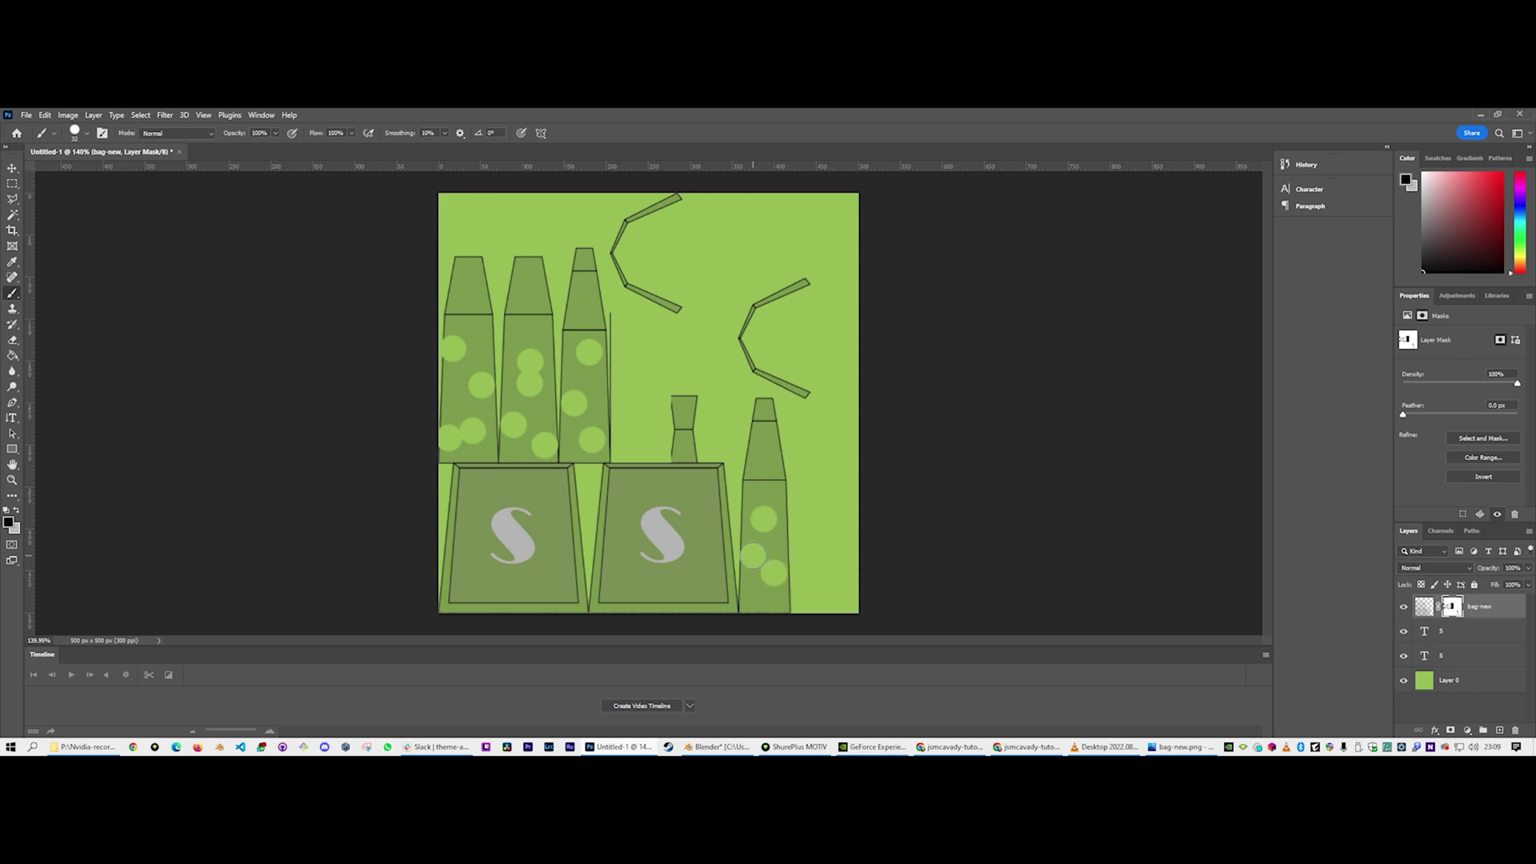
click(774, 460)
click(763, 441)
click(765, 392)
click(684, 430)
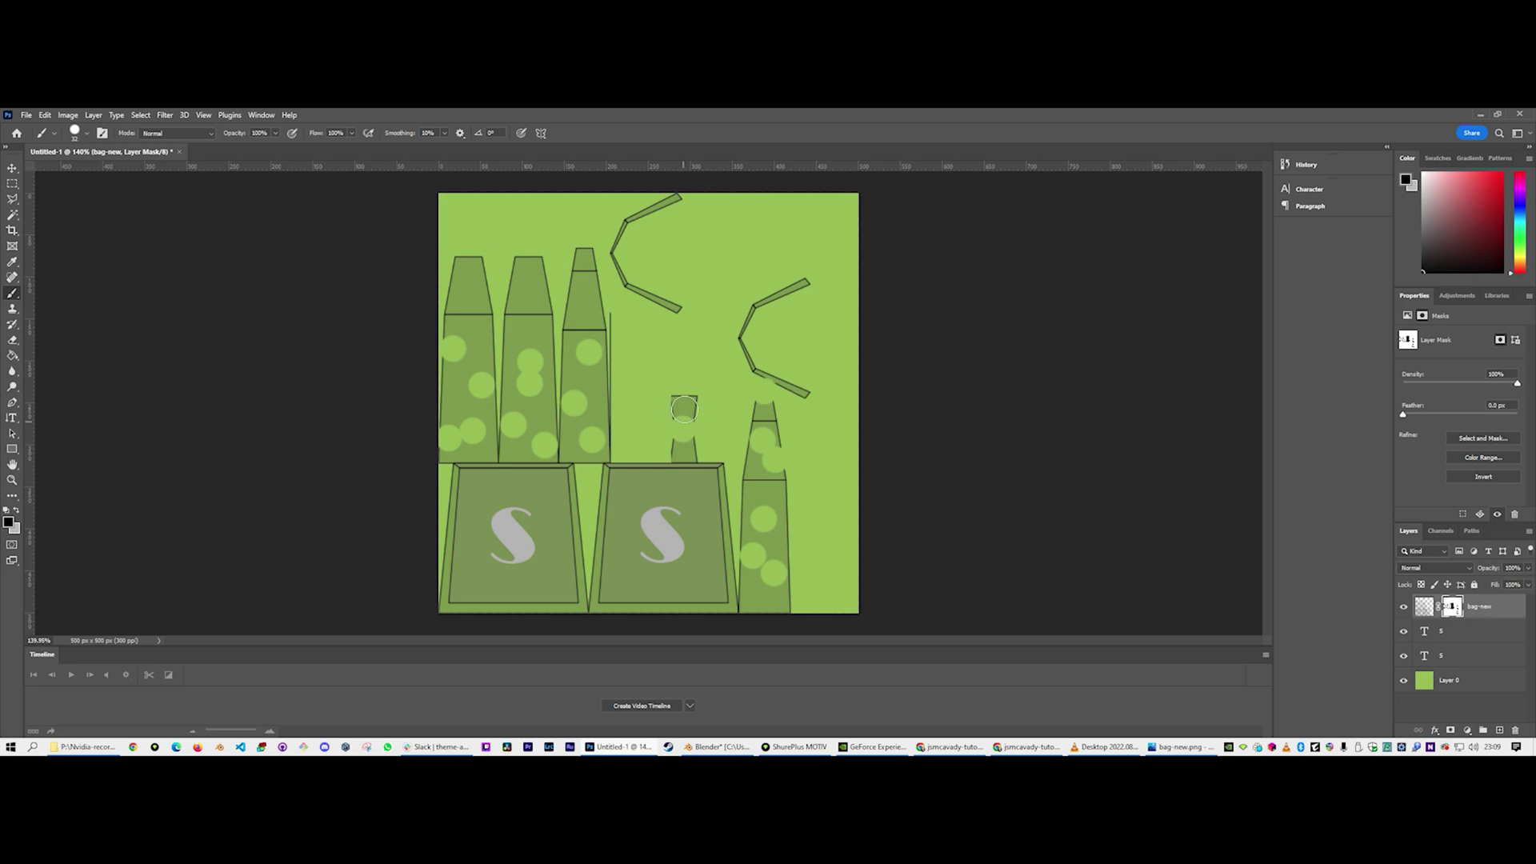
click(585, 246)
click(528, 255)
click(468, 251)
Move the painted mask from bag-new onto Layer 0 and hide the bag-new layer
click(1487, 608)
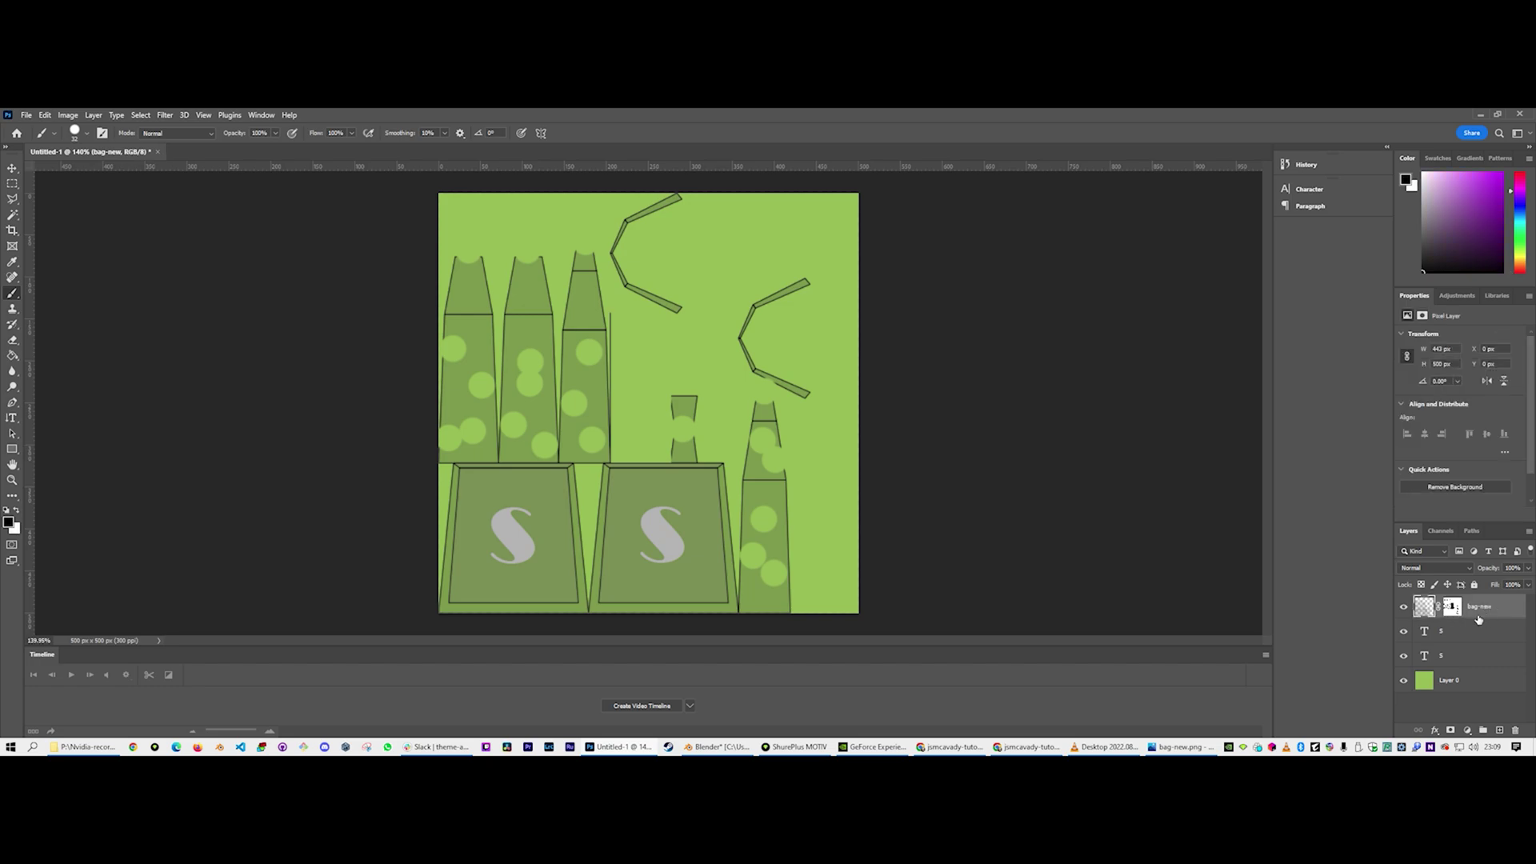
click(1453, 608)
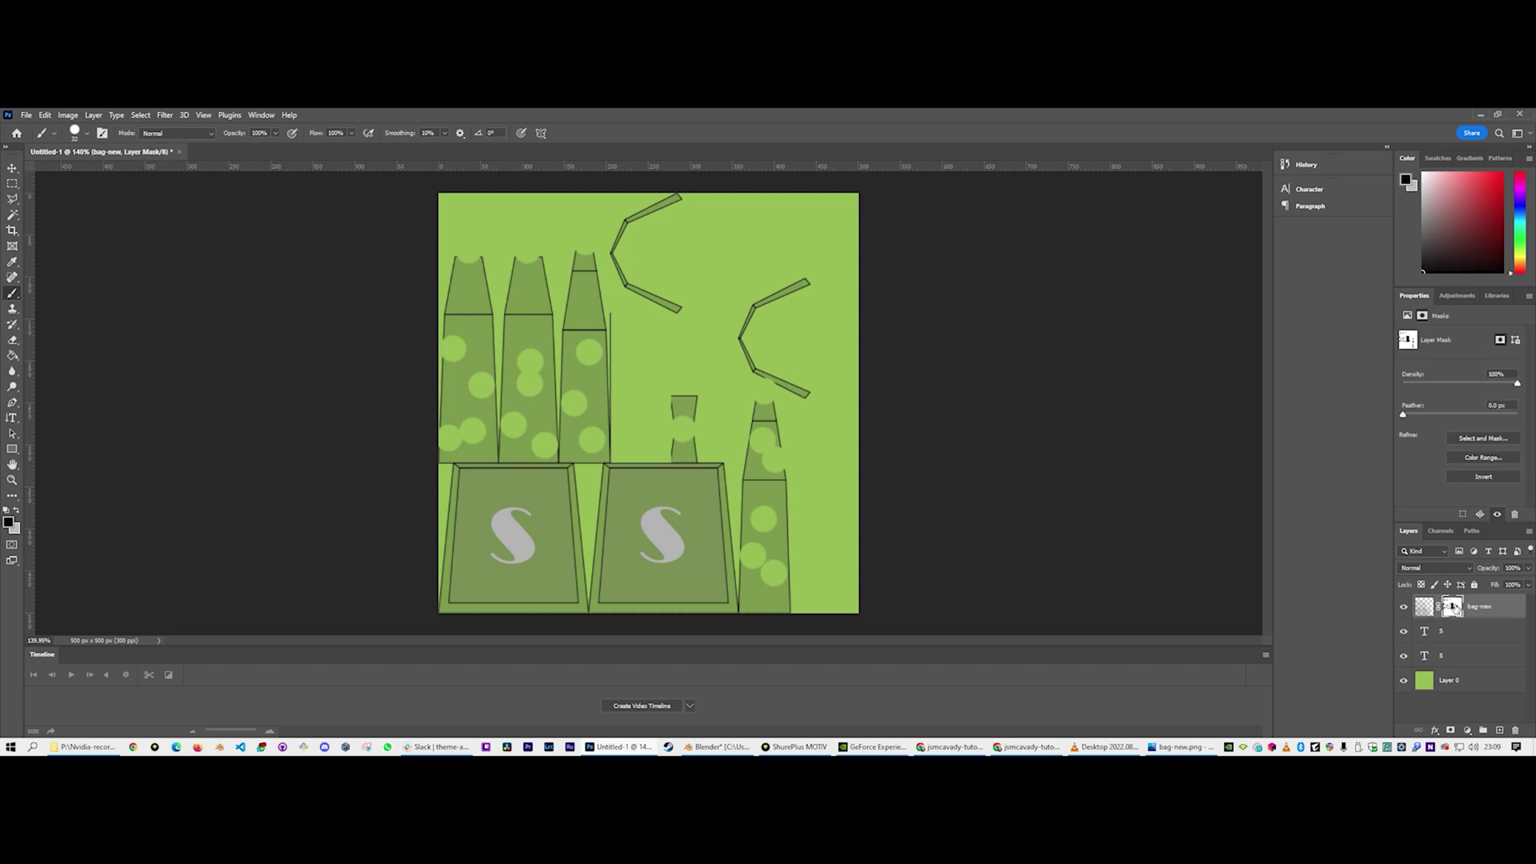
drag(1454, 607, 1503, 682)
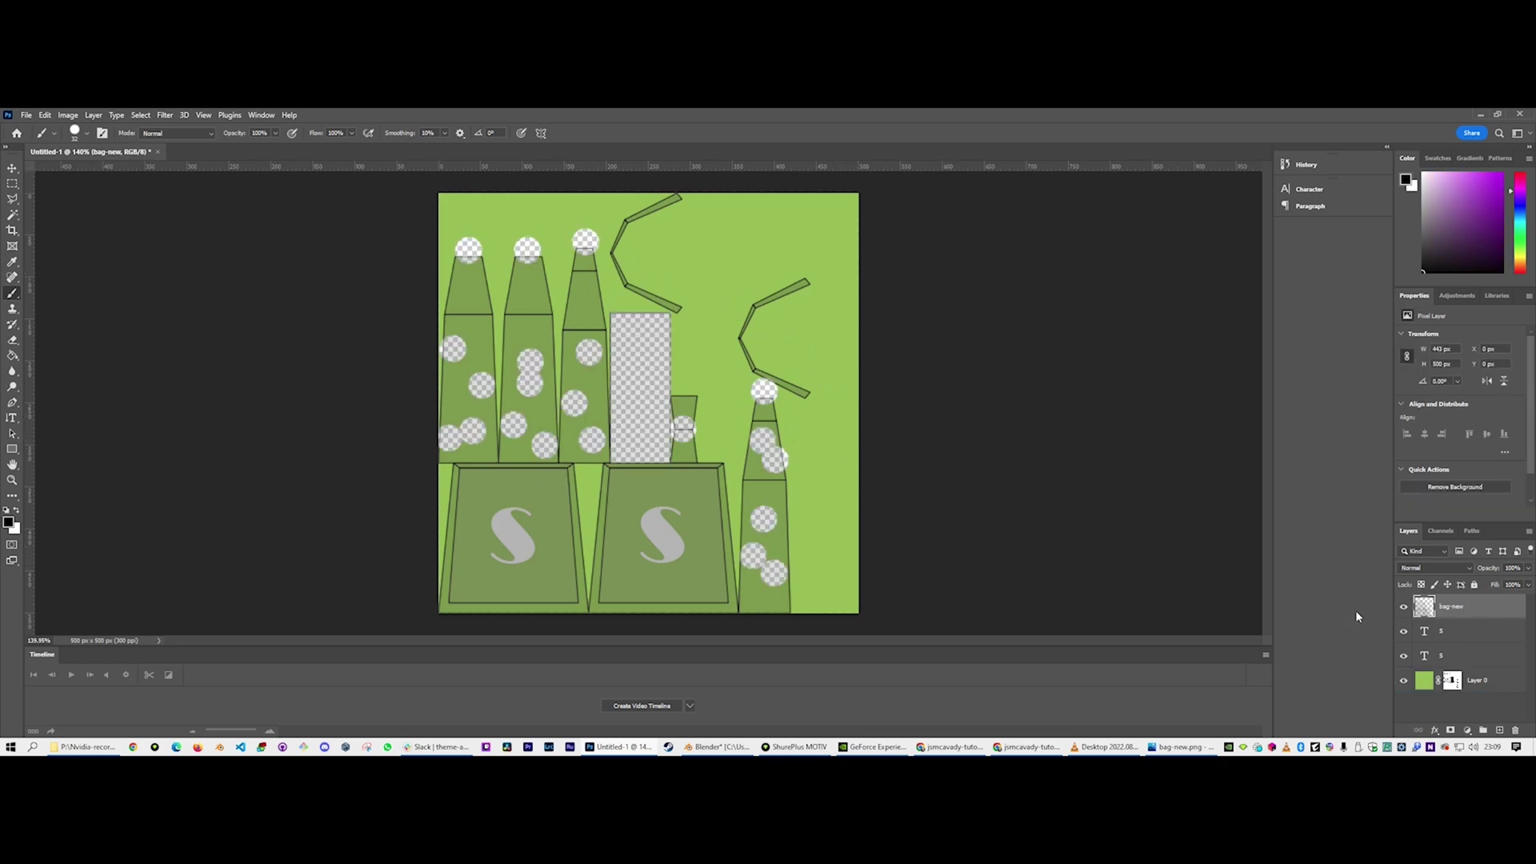
click(1403, 606)
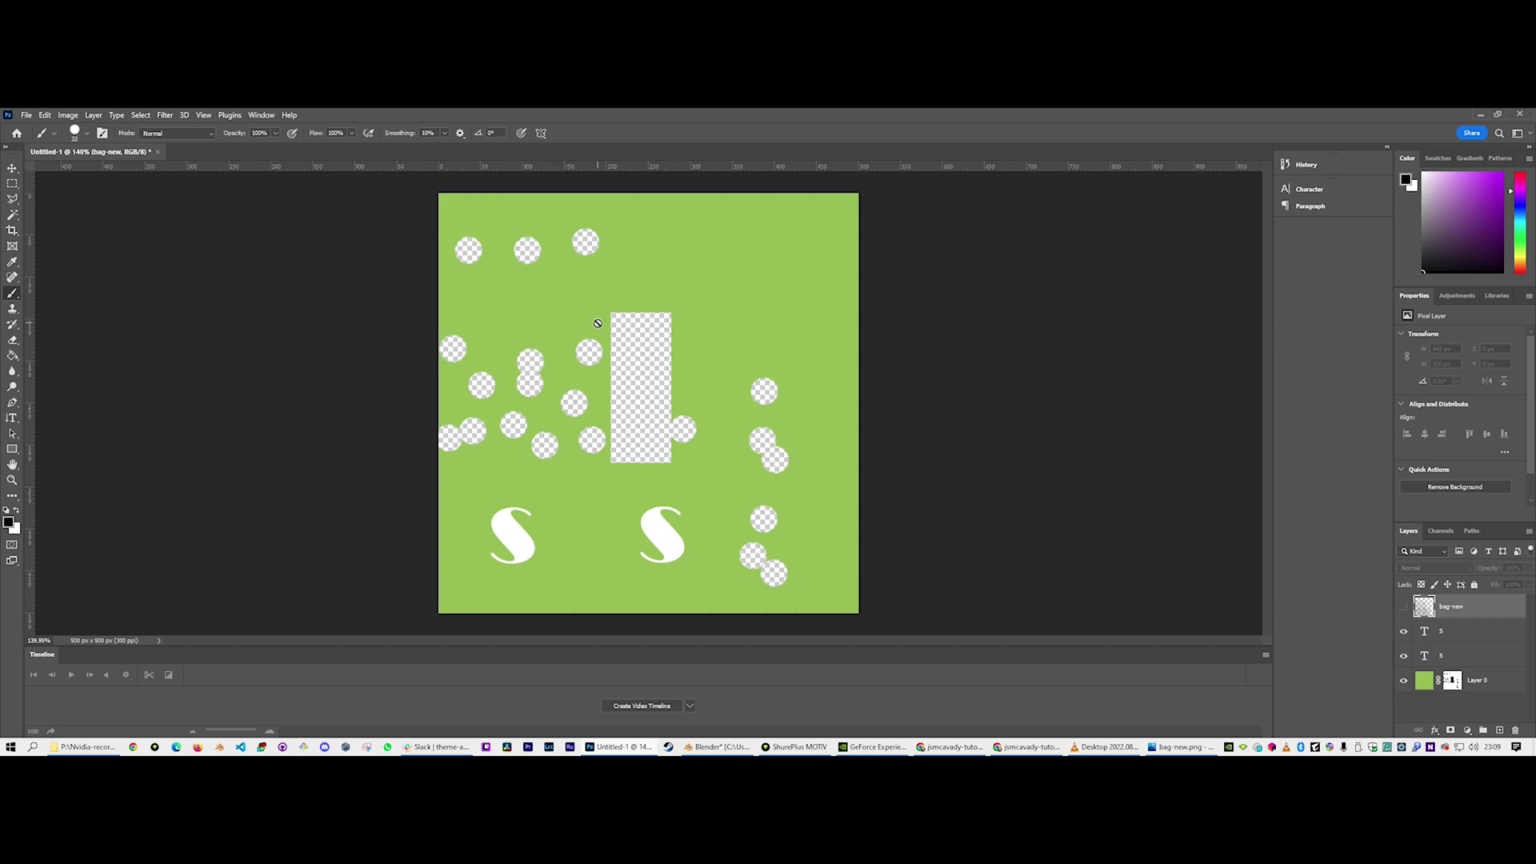
Quick Export the texture to the Desktop as a PNG named patterned-bag
click(27, 116)
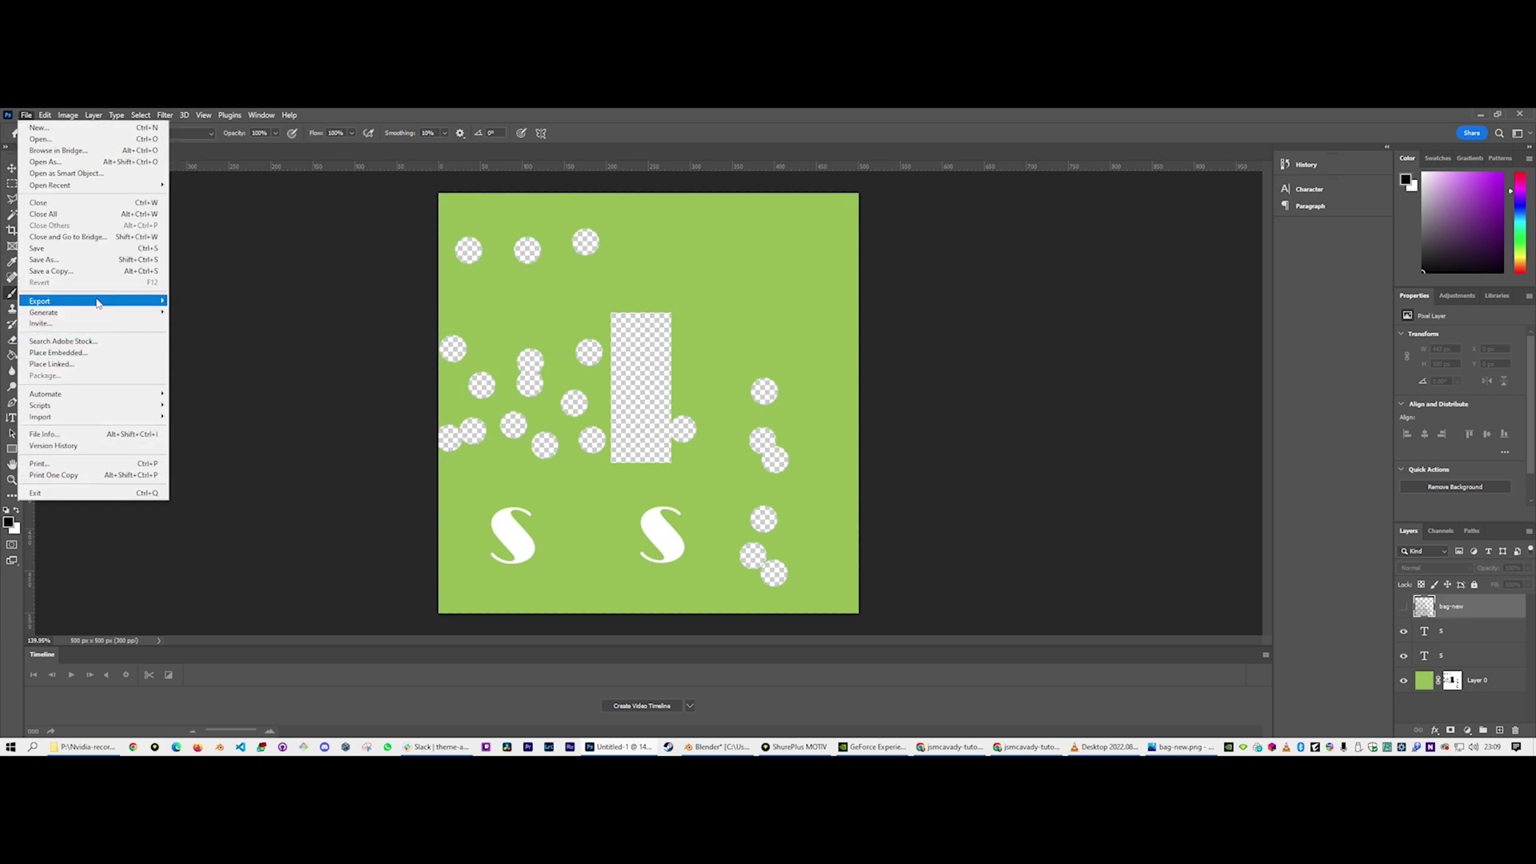
mouse_move(98, 303)
click(257, 301)
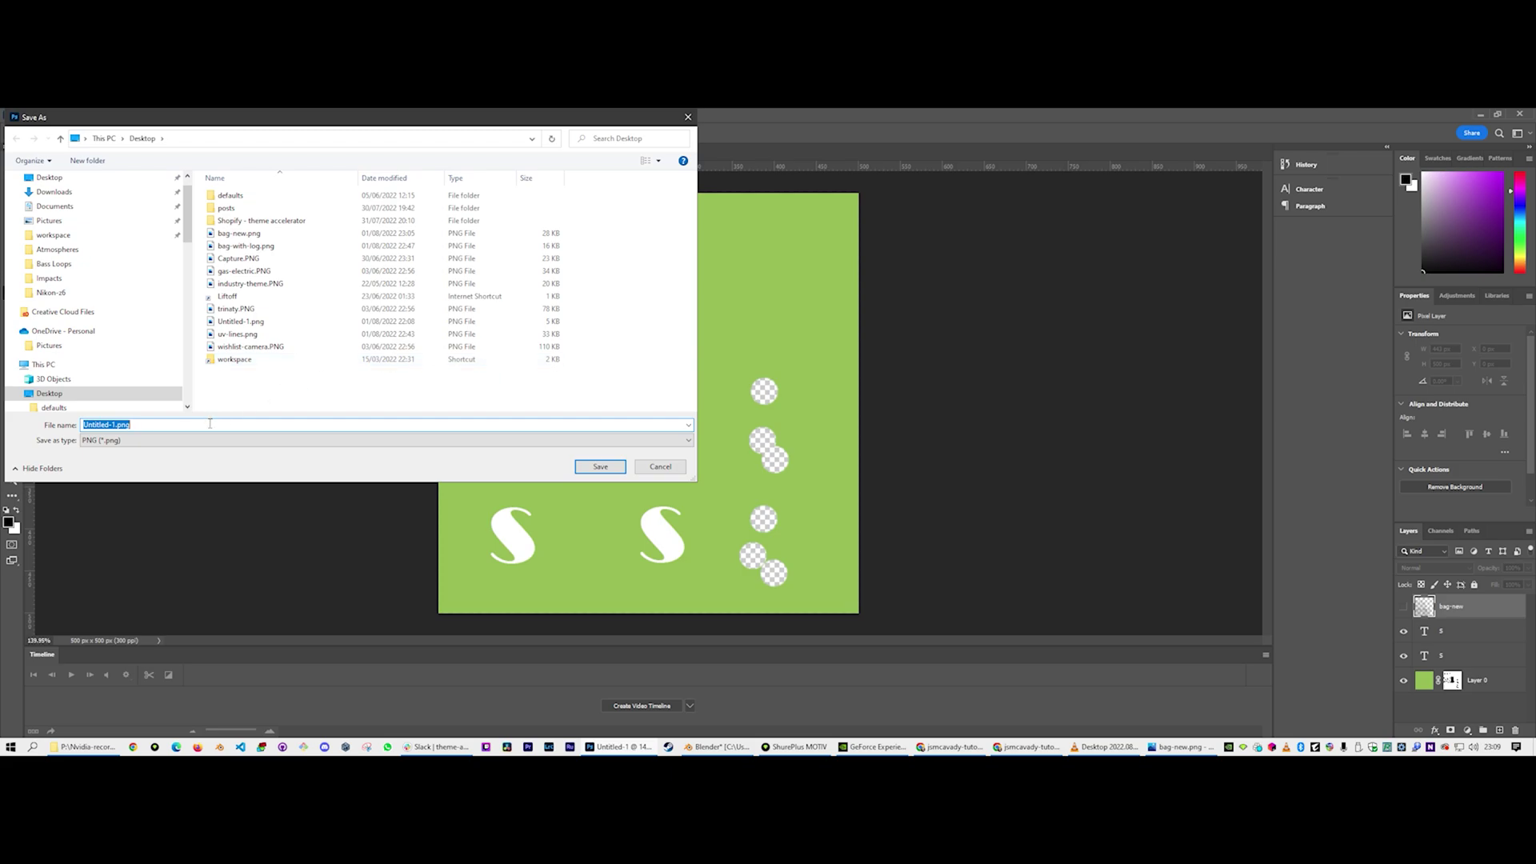
text(patterned-bag)
click(600, 467)
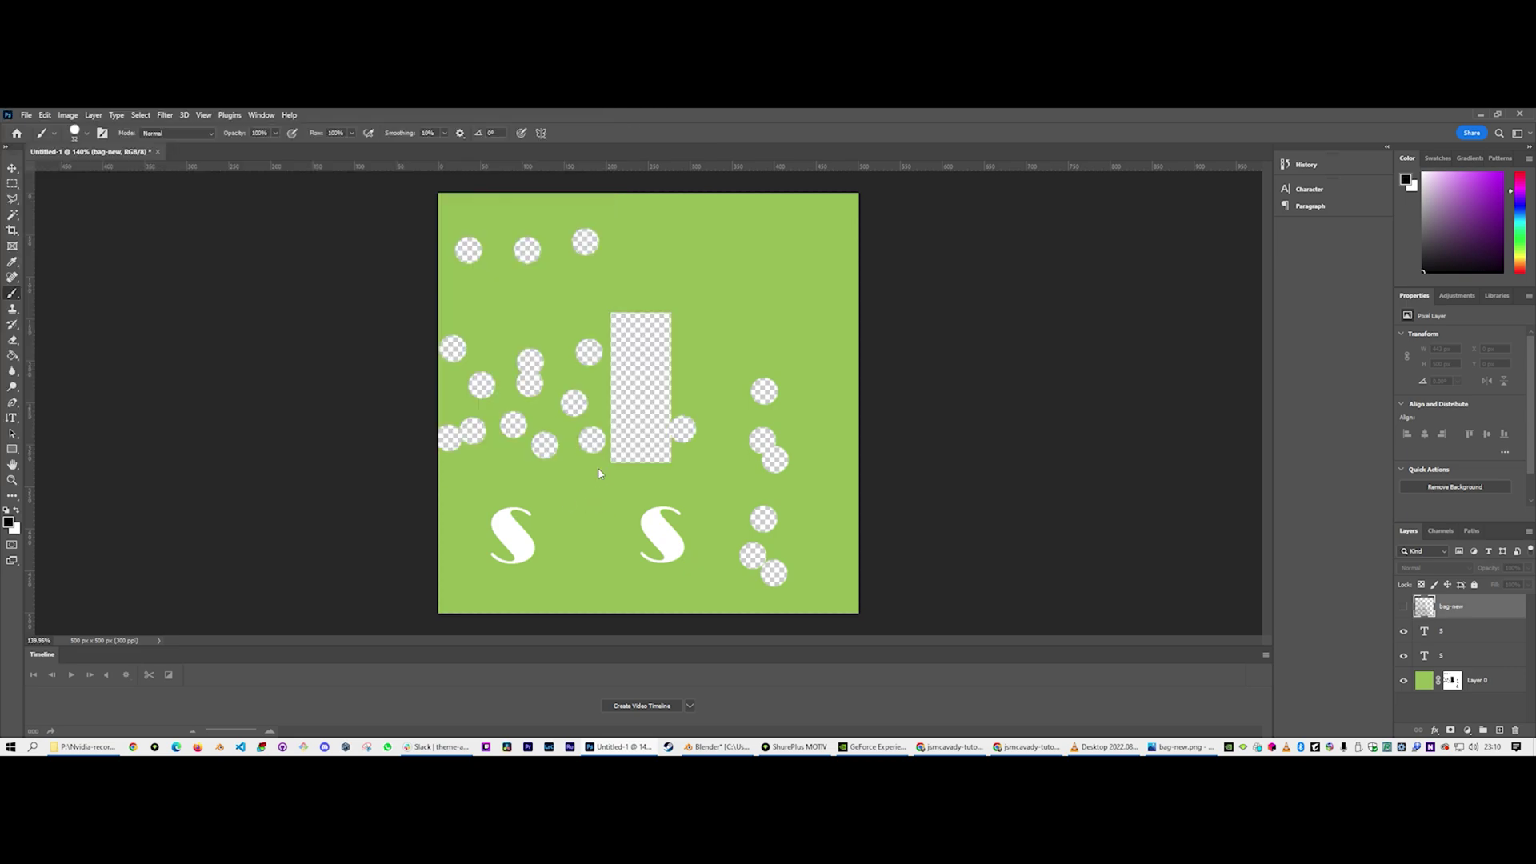
Switch back to Blender and open the UV Editor's image browse list
click(722, 747)
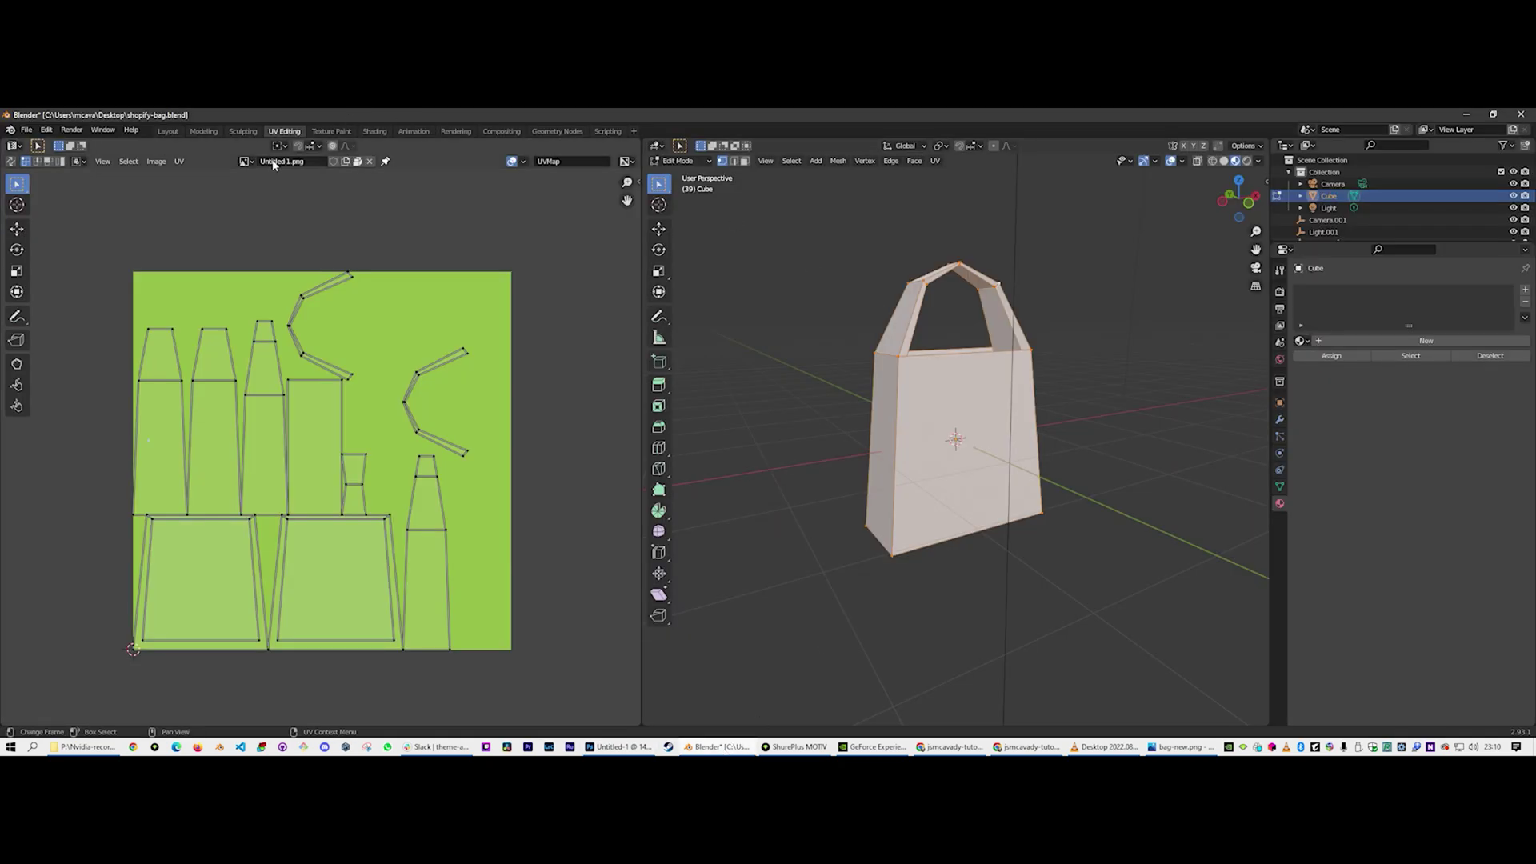
click(246, 160)
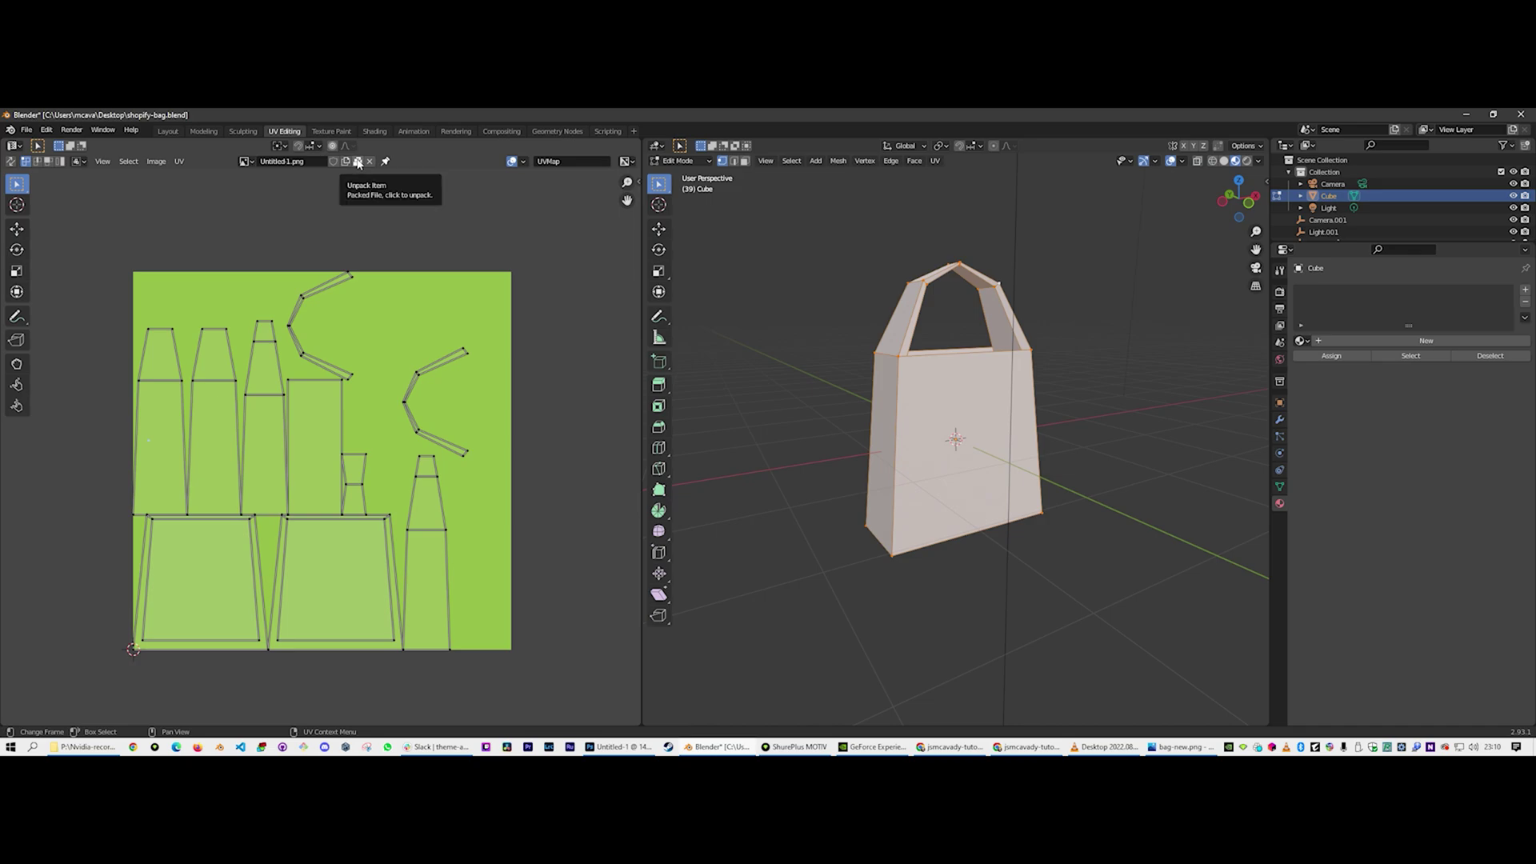
Load patterned-bag.png from disk as the UV Editor's image
click(246, 160)
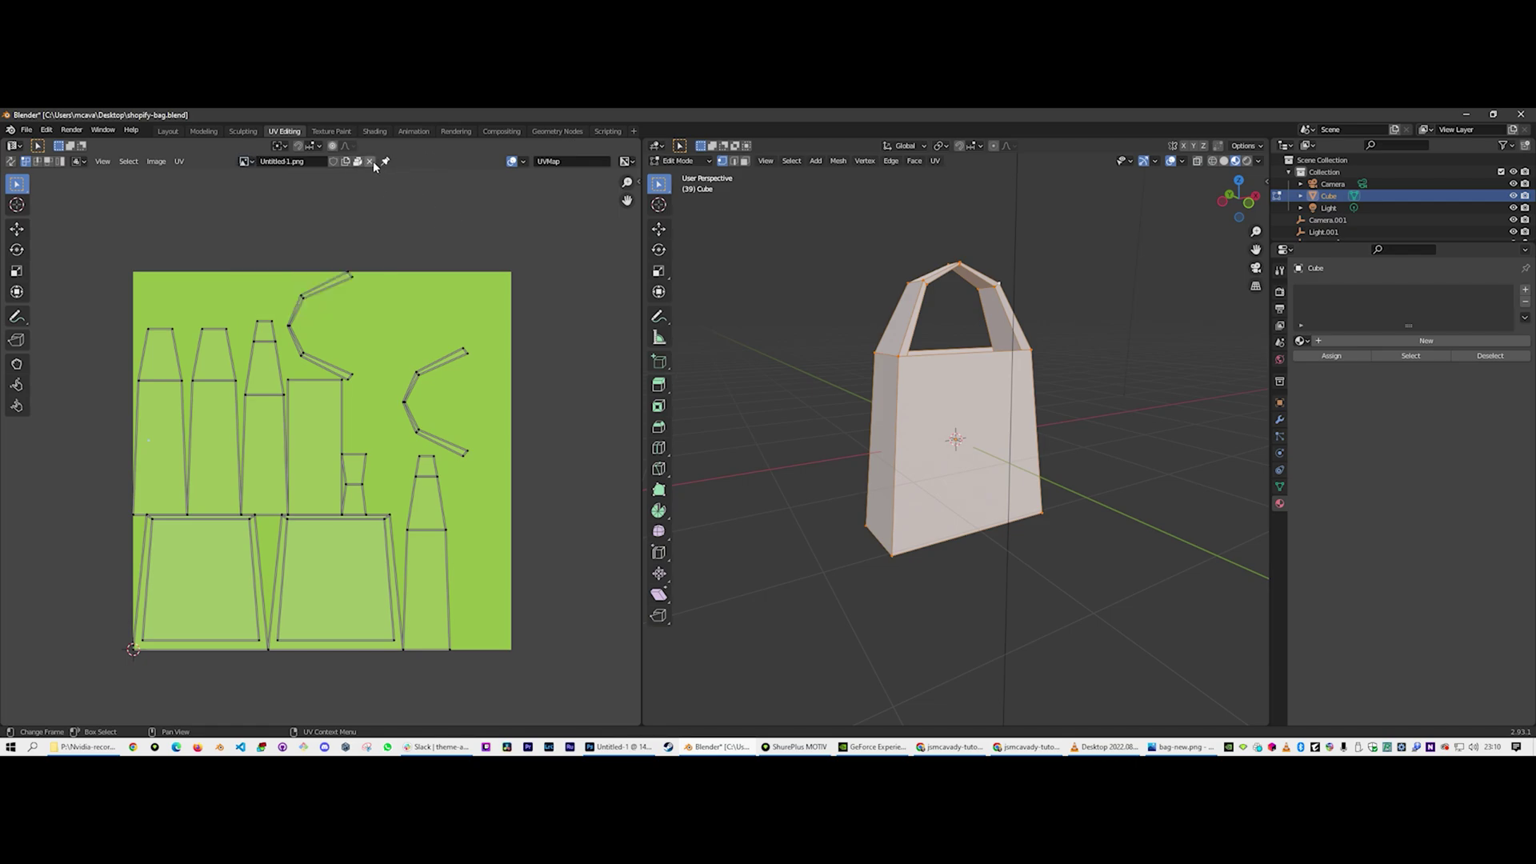
click(159, 161)
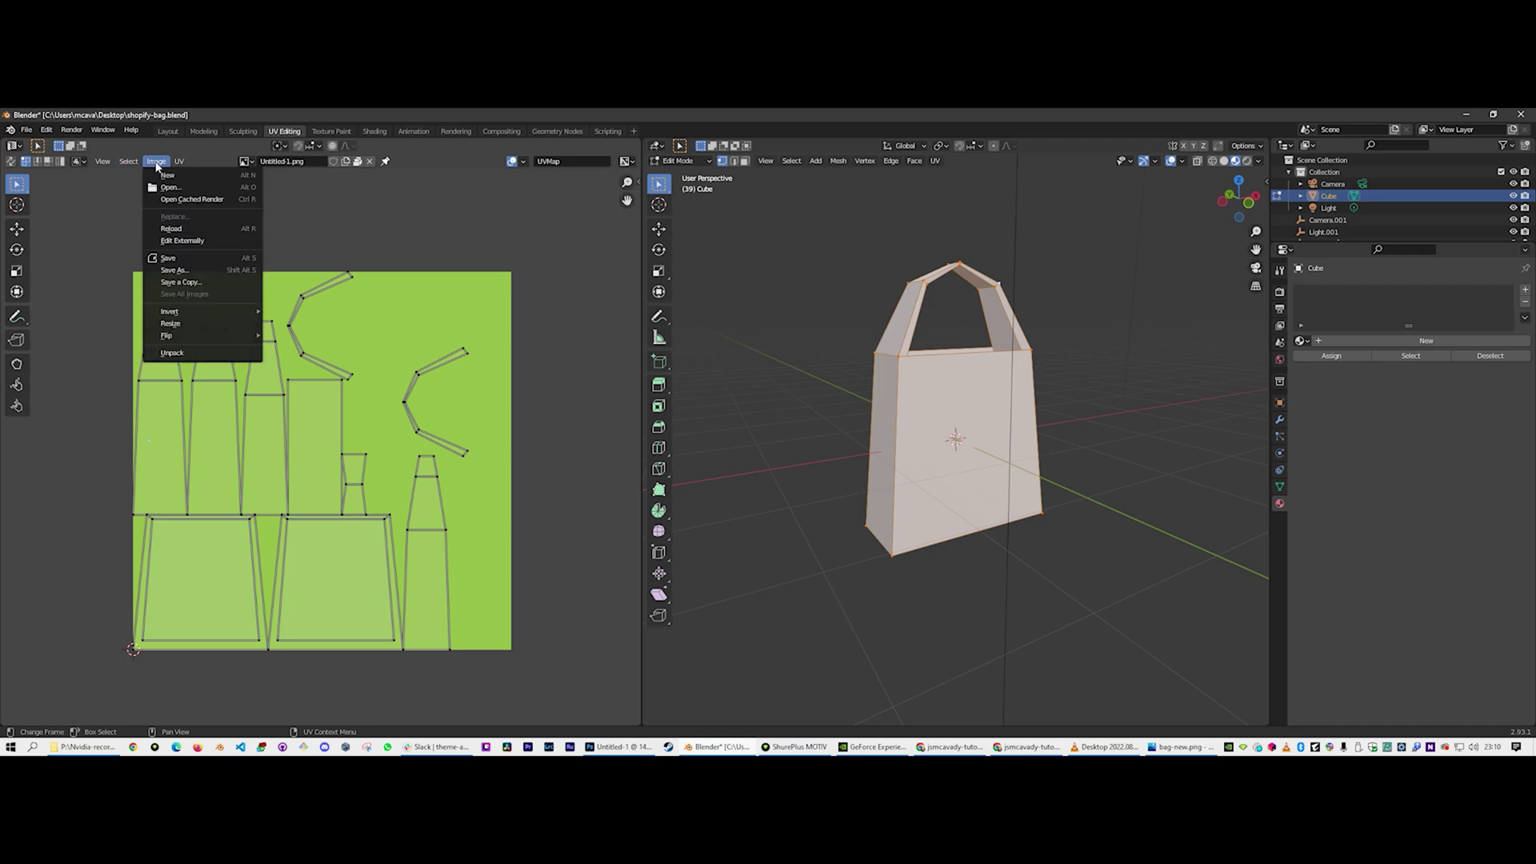
click(176, 187)
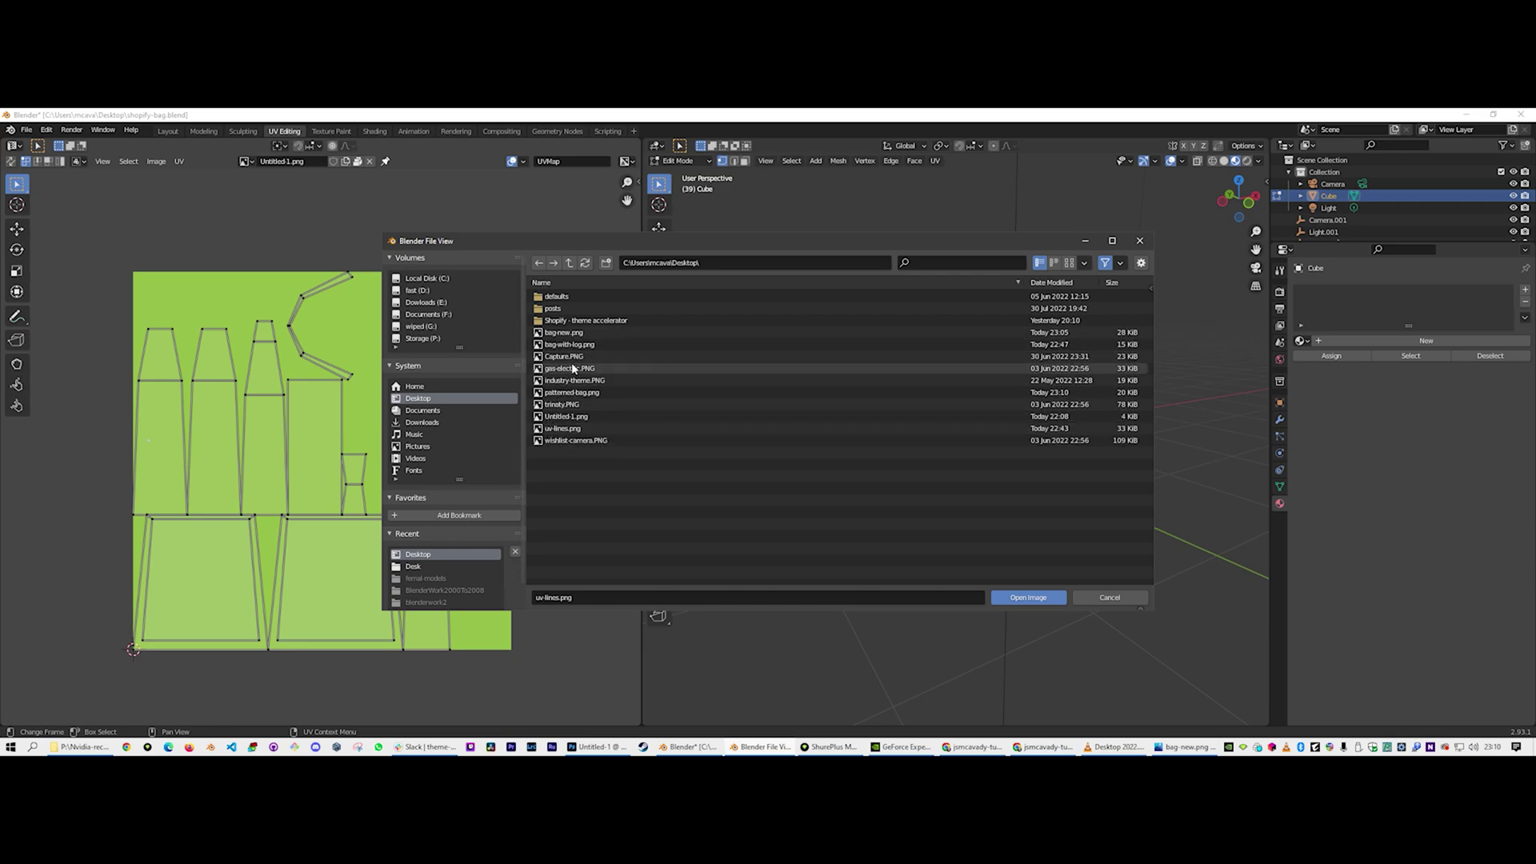
click(583, 393)
click(1053, 595)
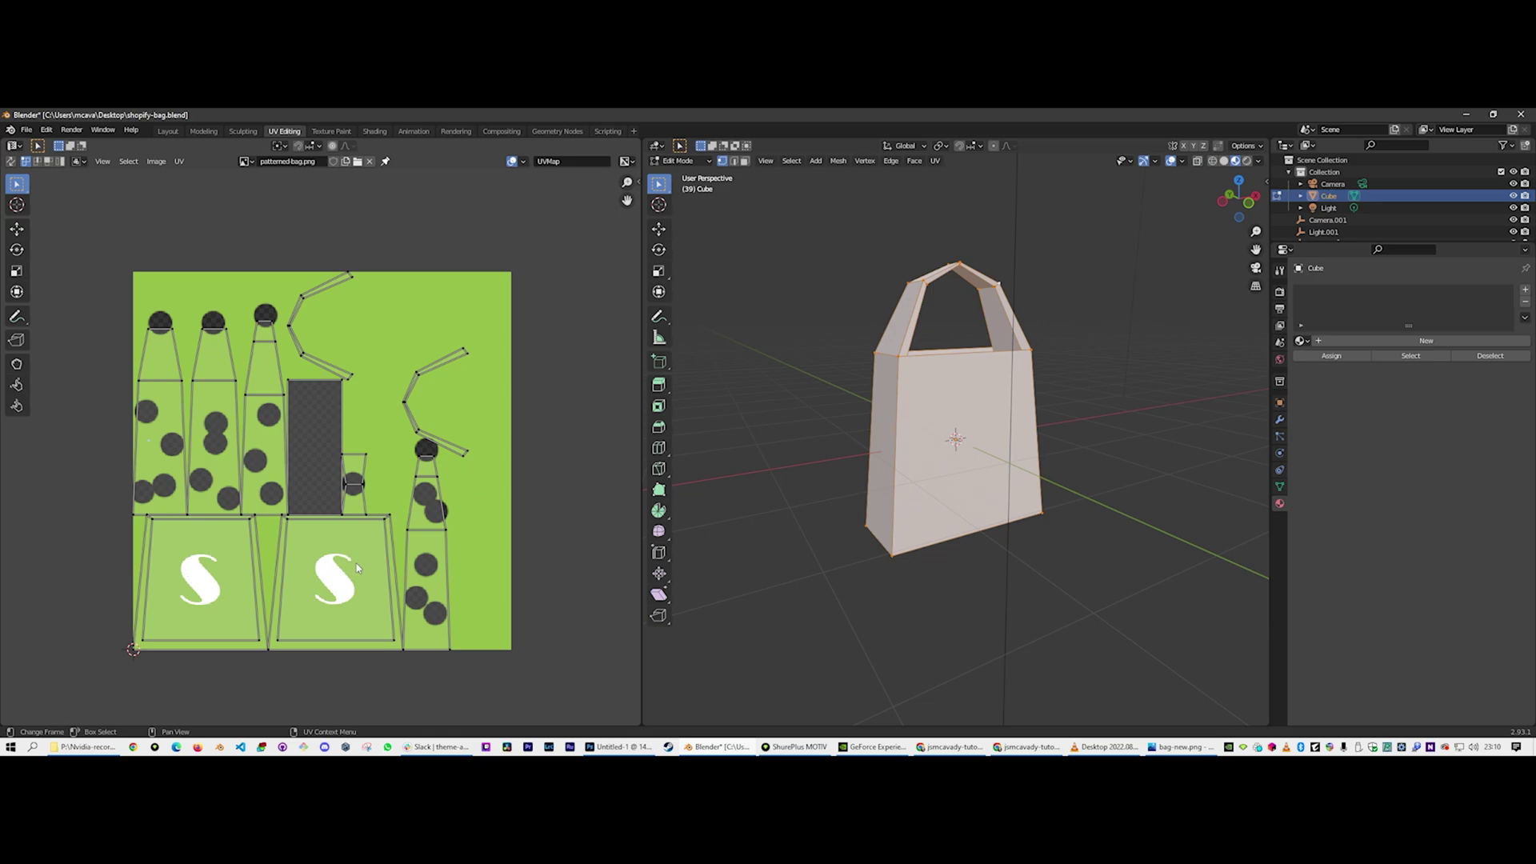
Return the bag to Object Mode with Material Preview shading, then switch to the Shading workspace
key(Tab)
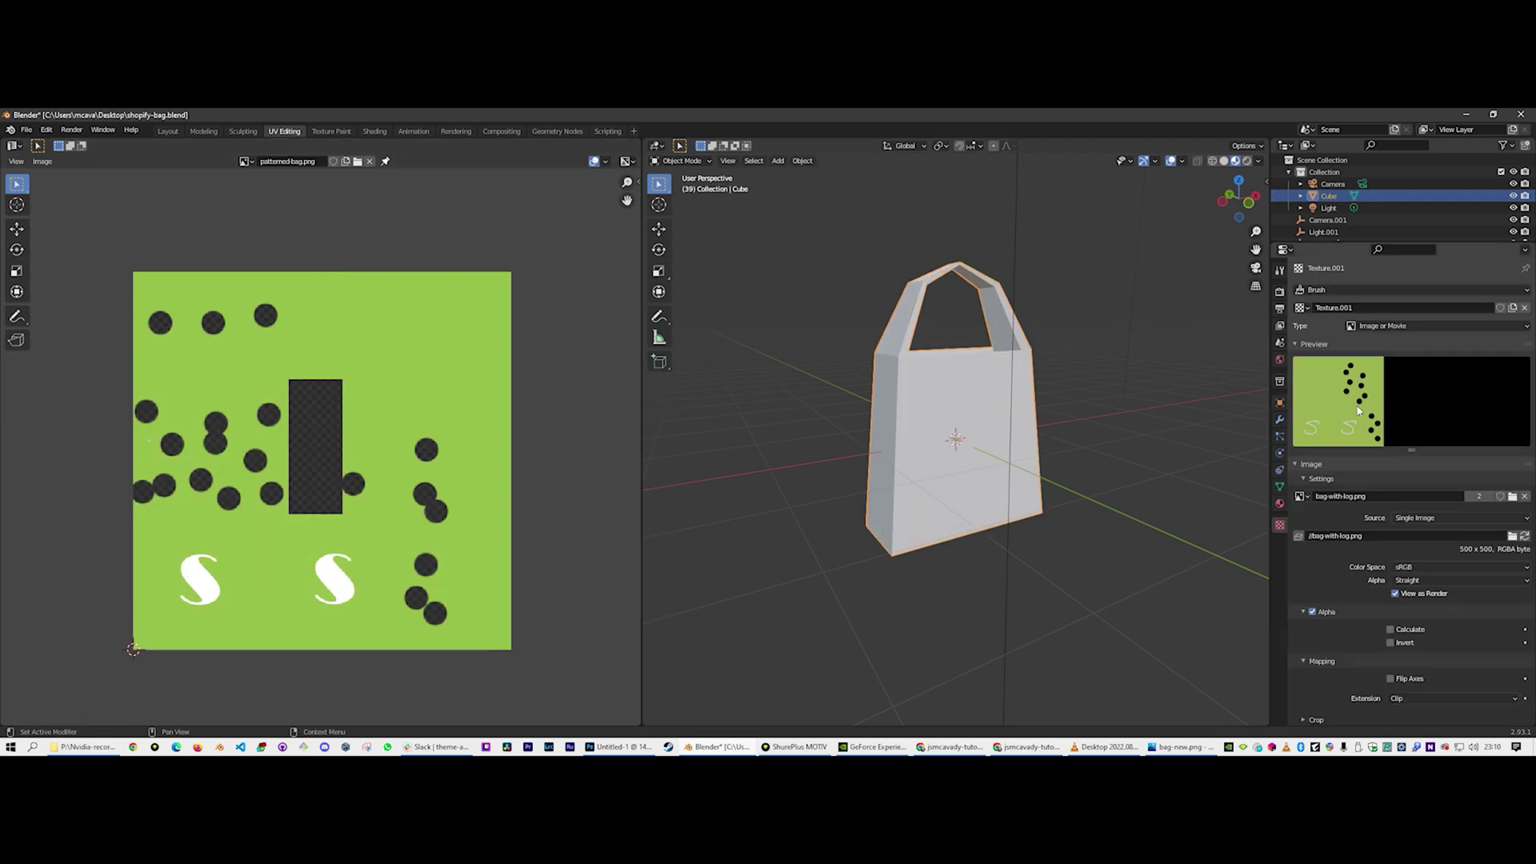
click(1280, 505)
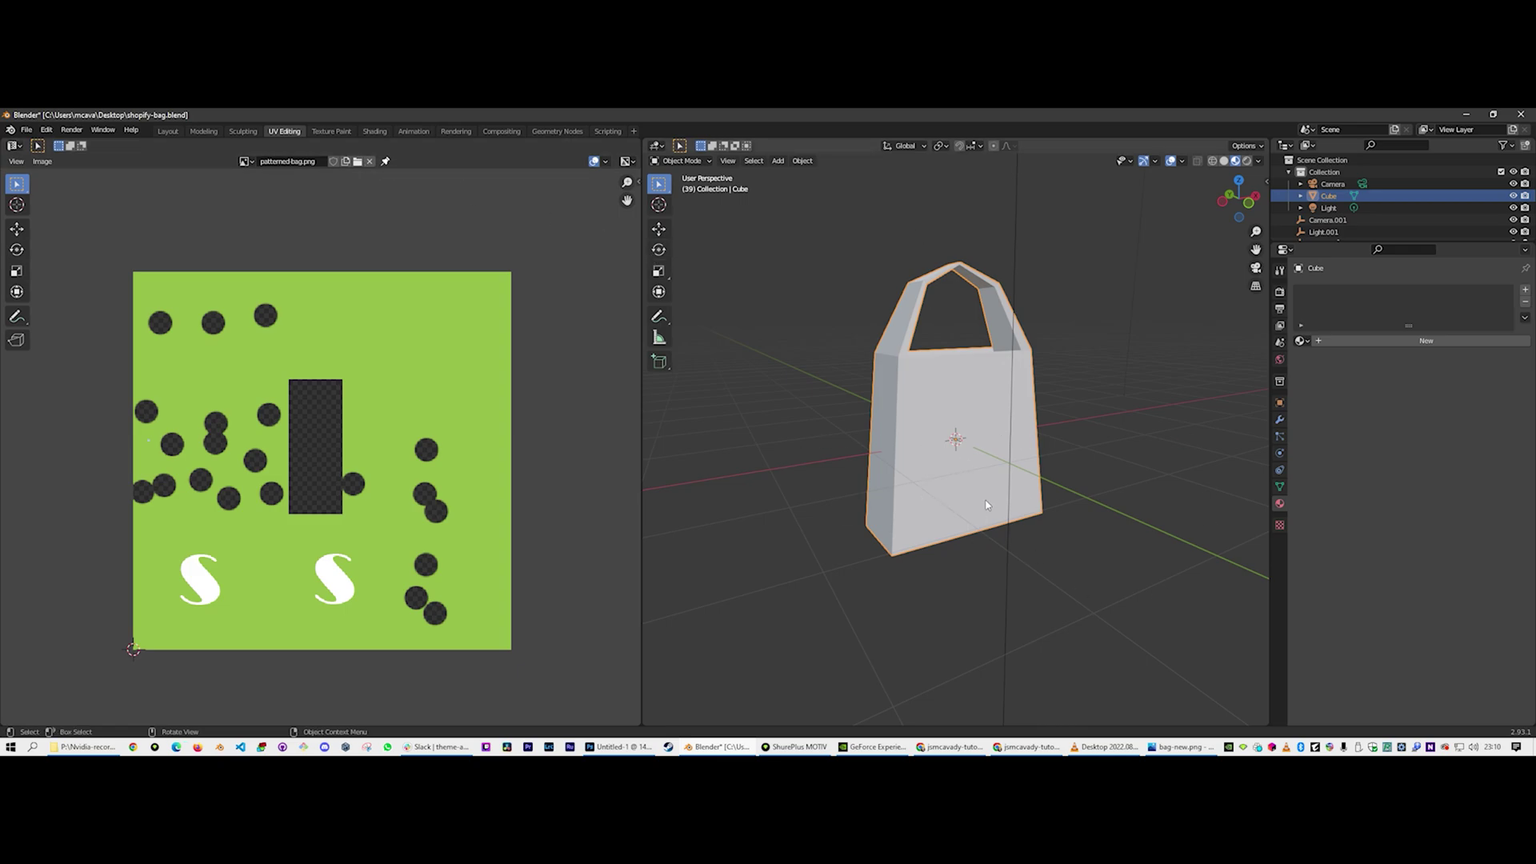
key(z)
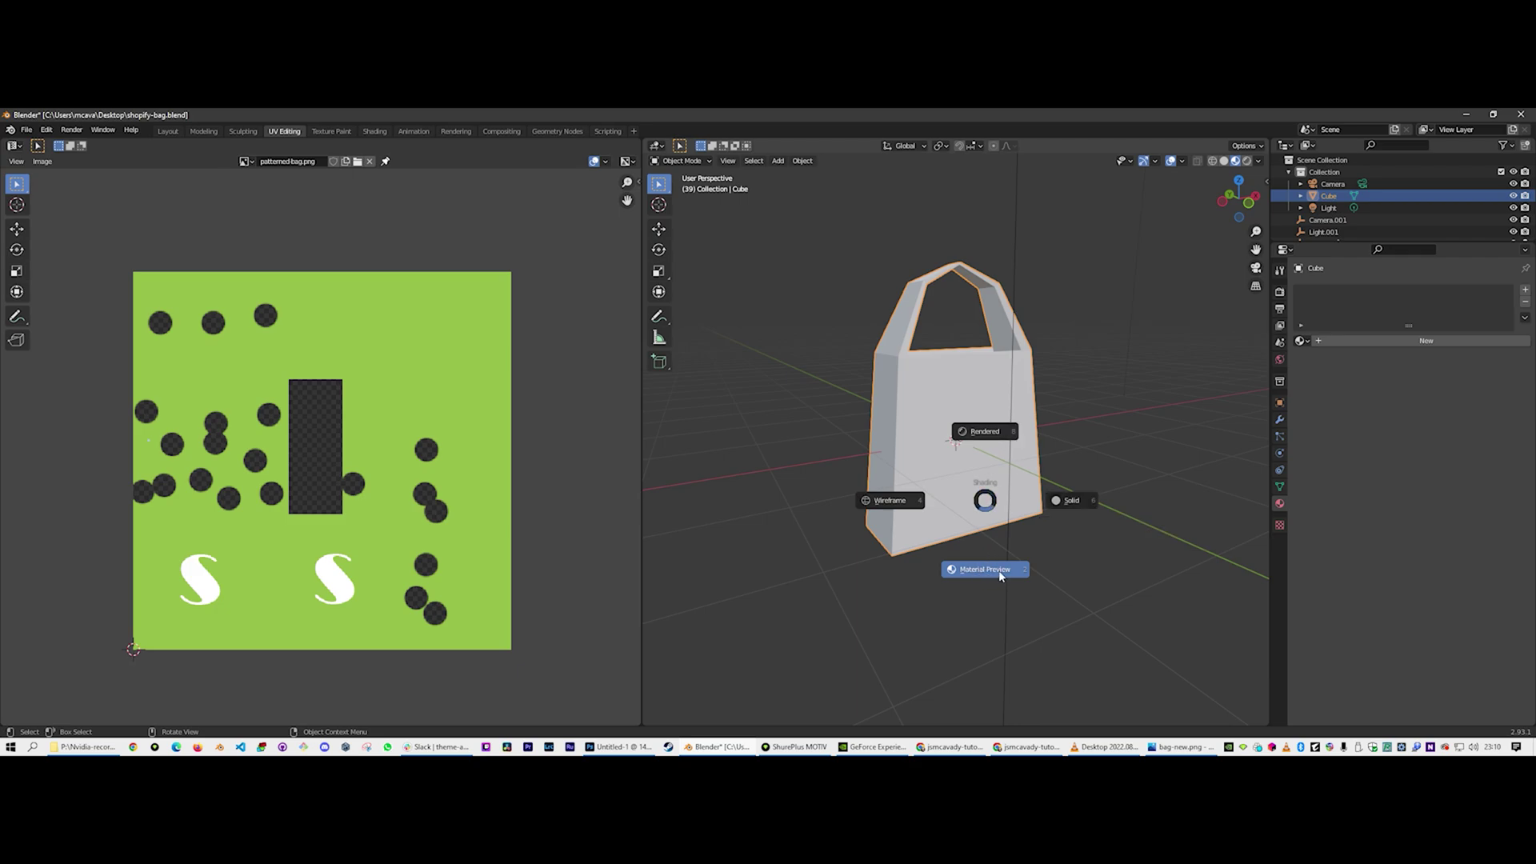
click(372, 132)
click(373, 132)
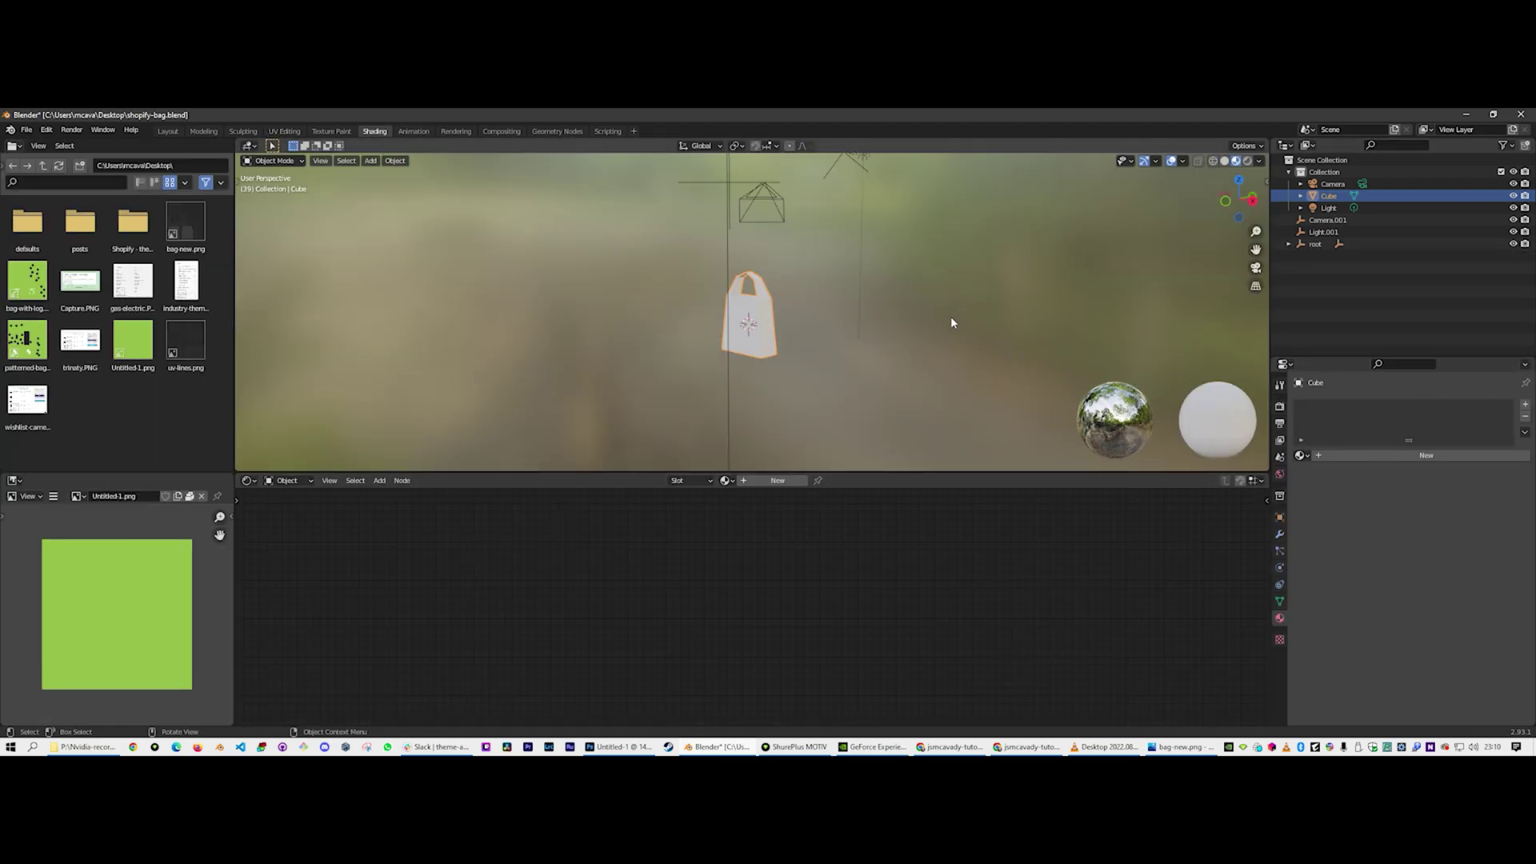
Give the bag a new material, Material.001, and select its Principled BSDF node
mouse_move(951, 317)
middle_down()
mouse_move(960, 379)
mouse_move(775, 346)
mouse_move(810, 285)
mouse_move(1025, 302)
mouse_move(857, 332)
mouse_move(972, 336)
middle_up()
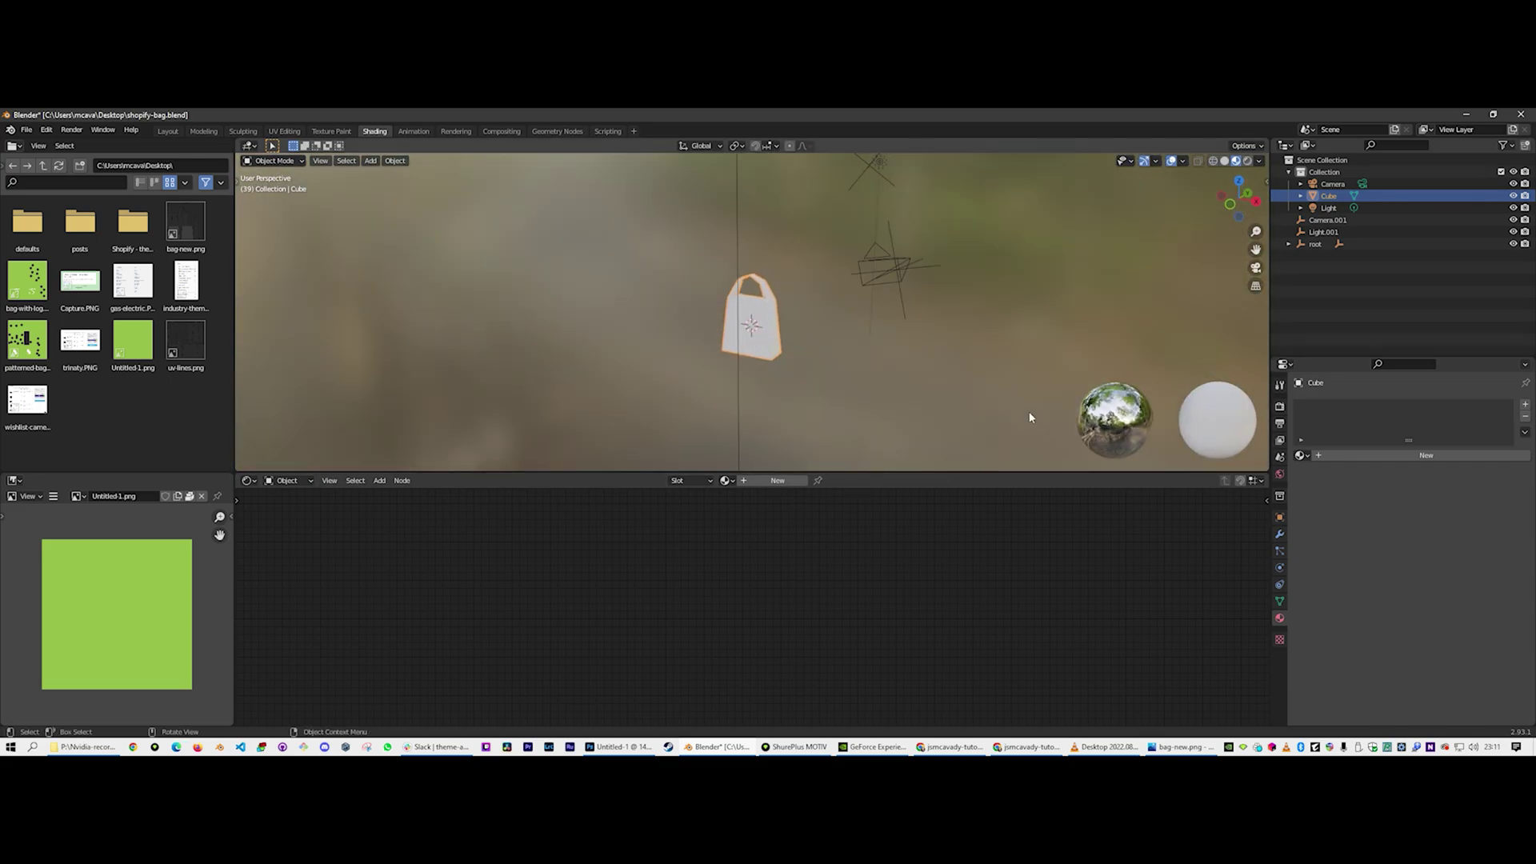
click(24, 343)
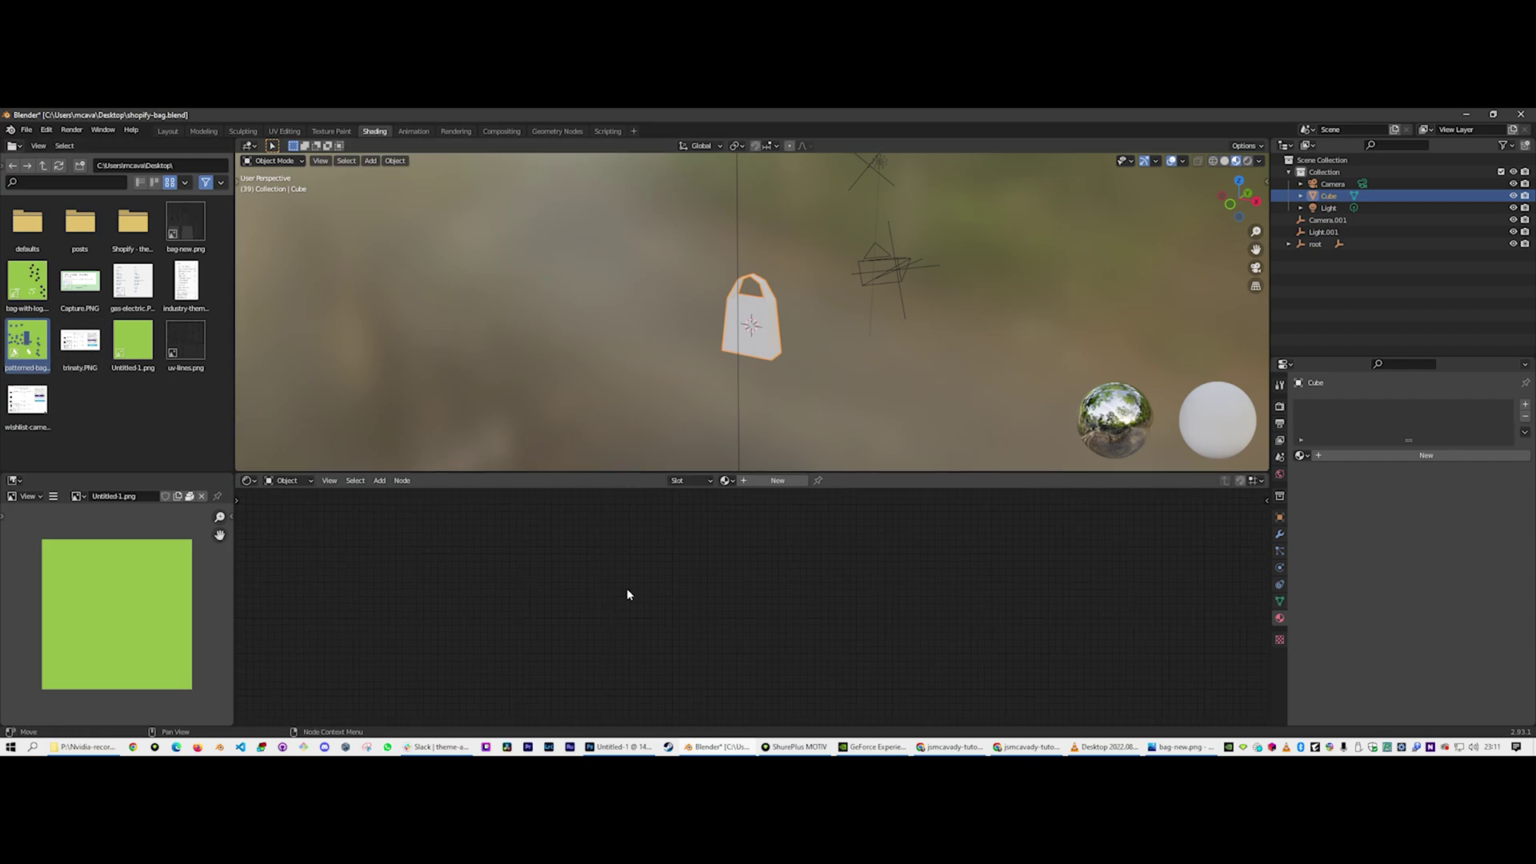
click(1343, 453)
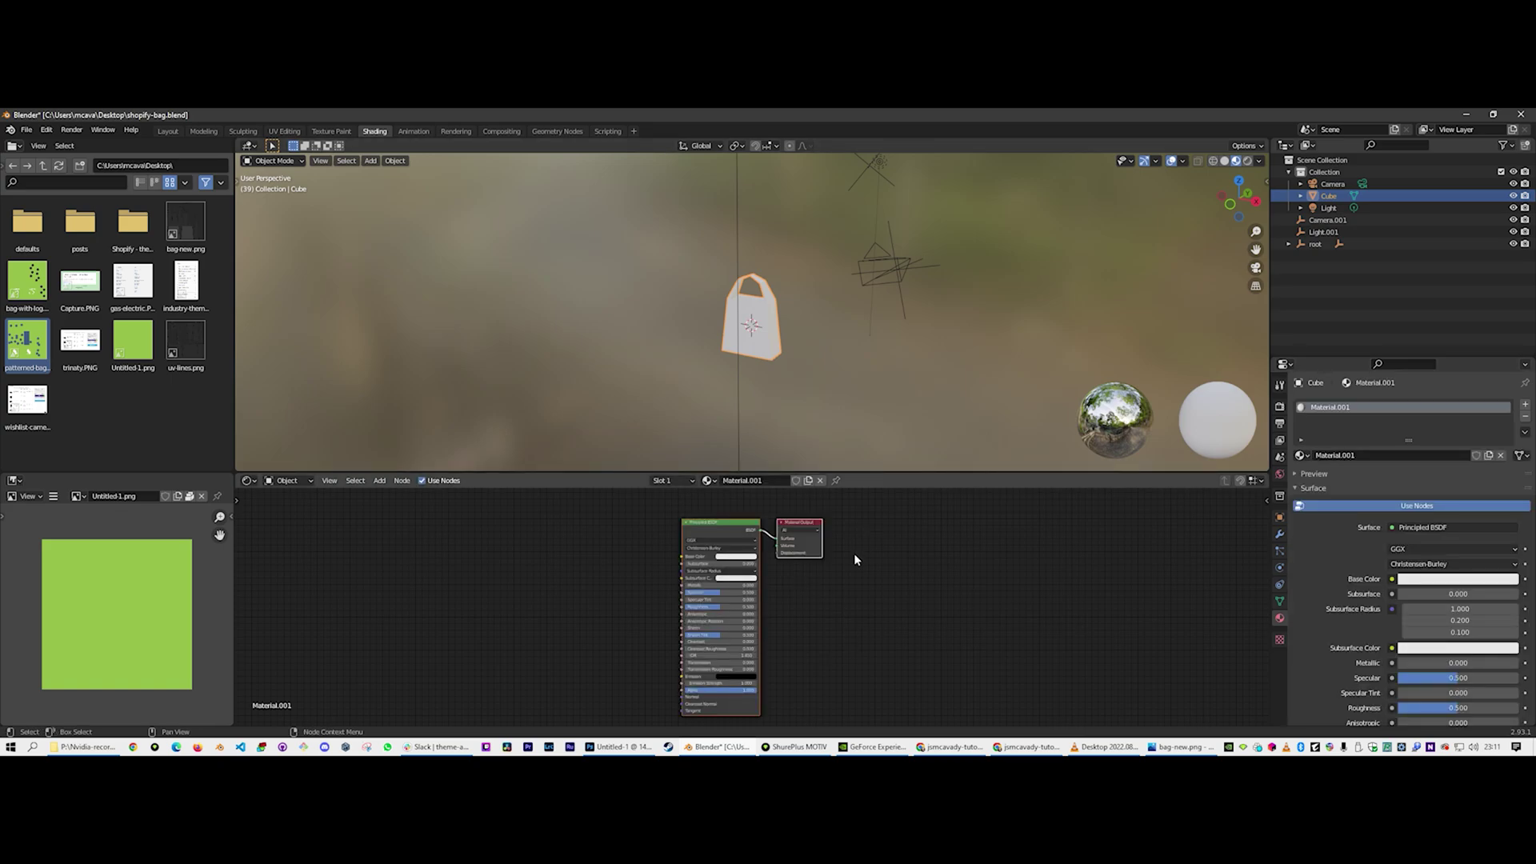
click(733, 523)
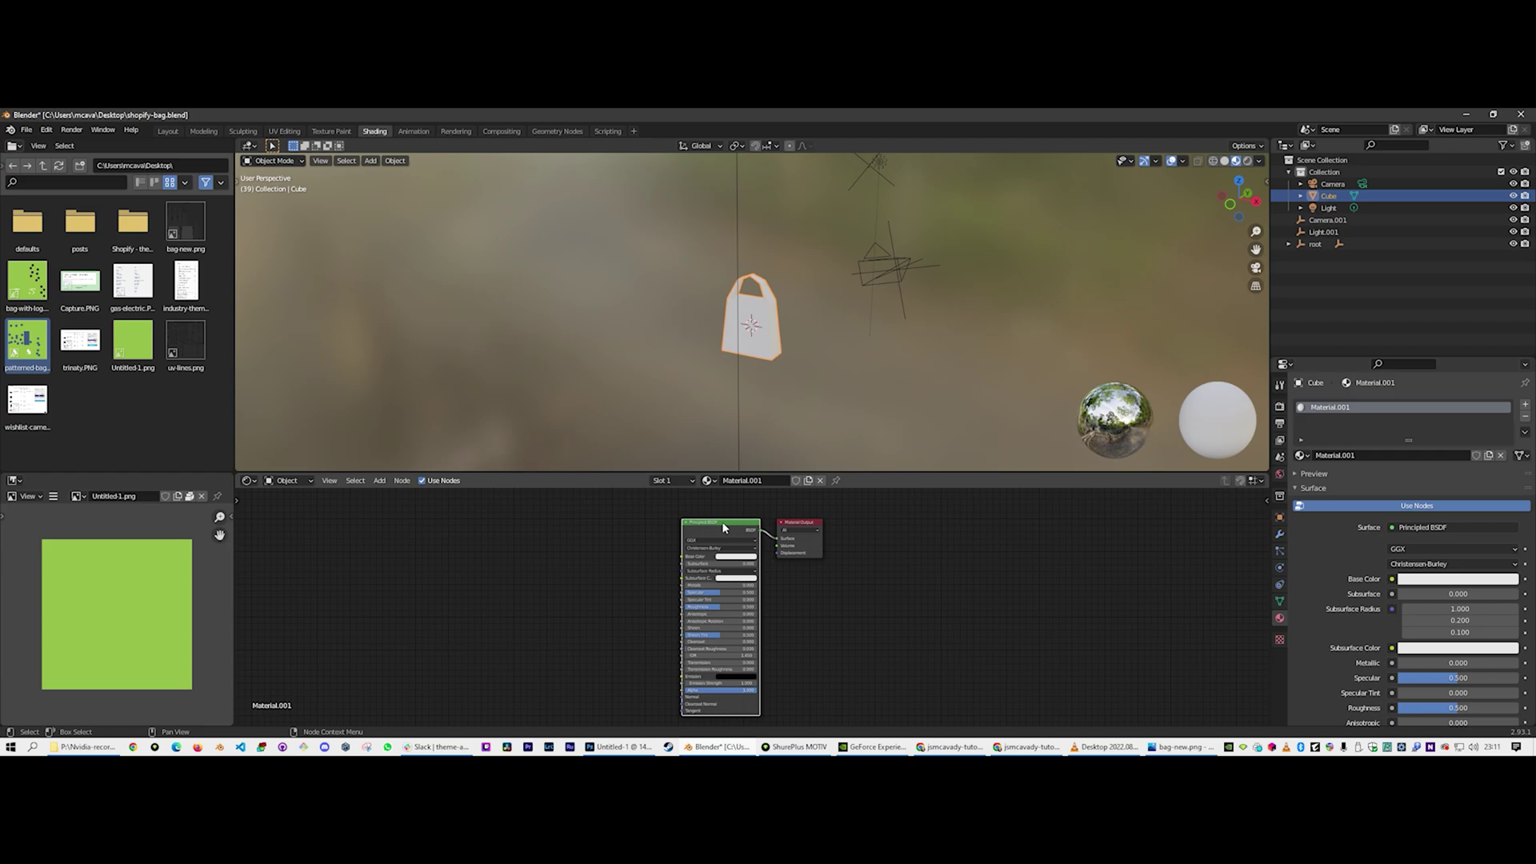
Replace the Principled BSDF with a patterned-bag.png Image Texture wired into the Material Output surface
key(x)
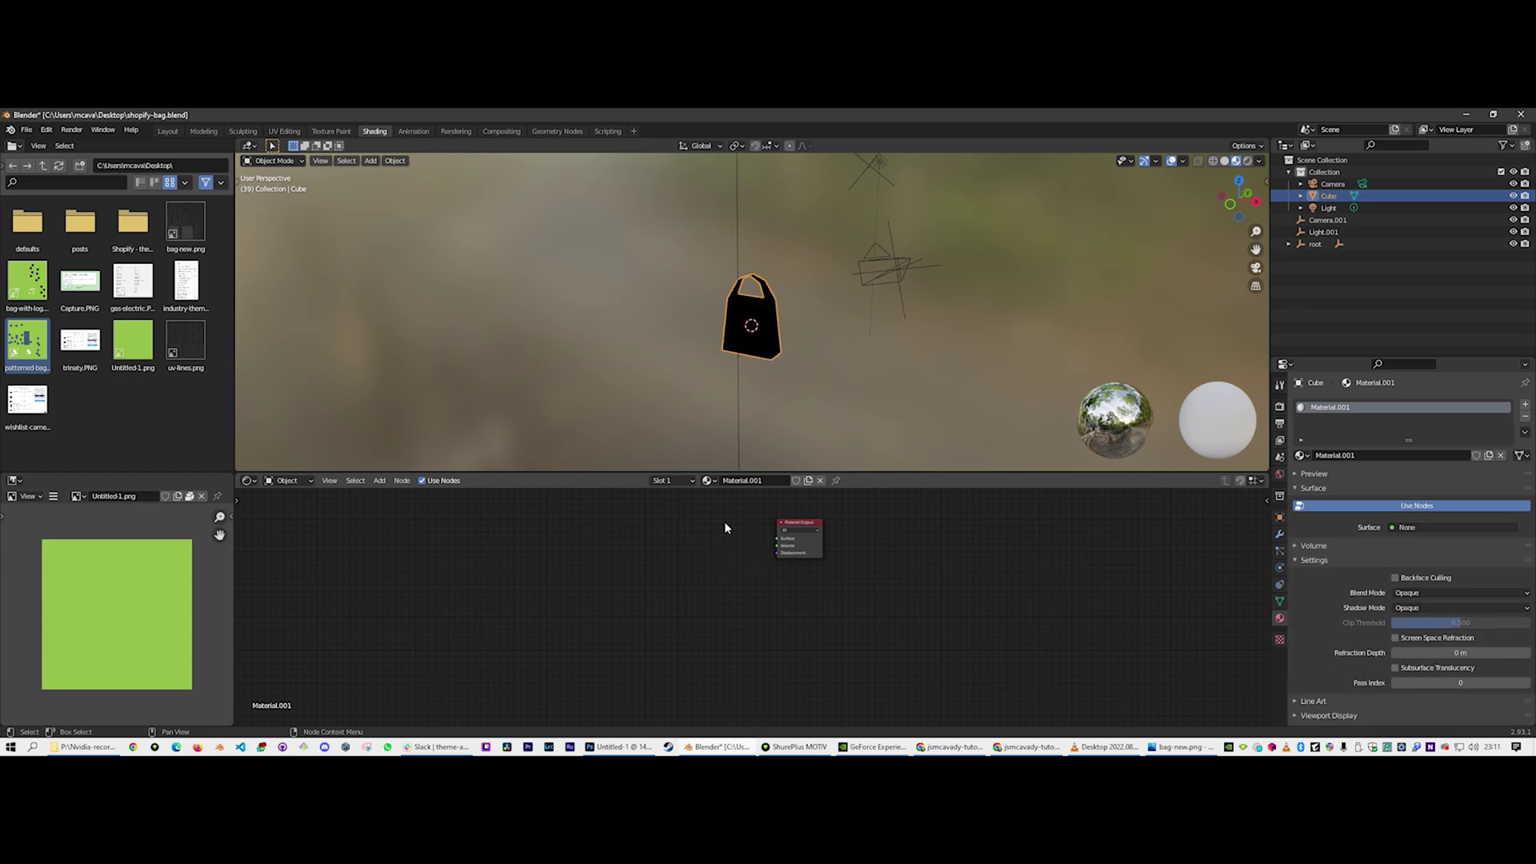
scroll(784, 320, up, 4)
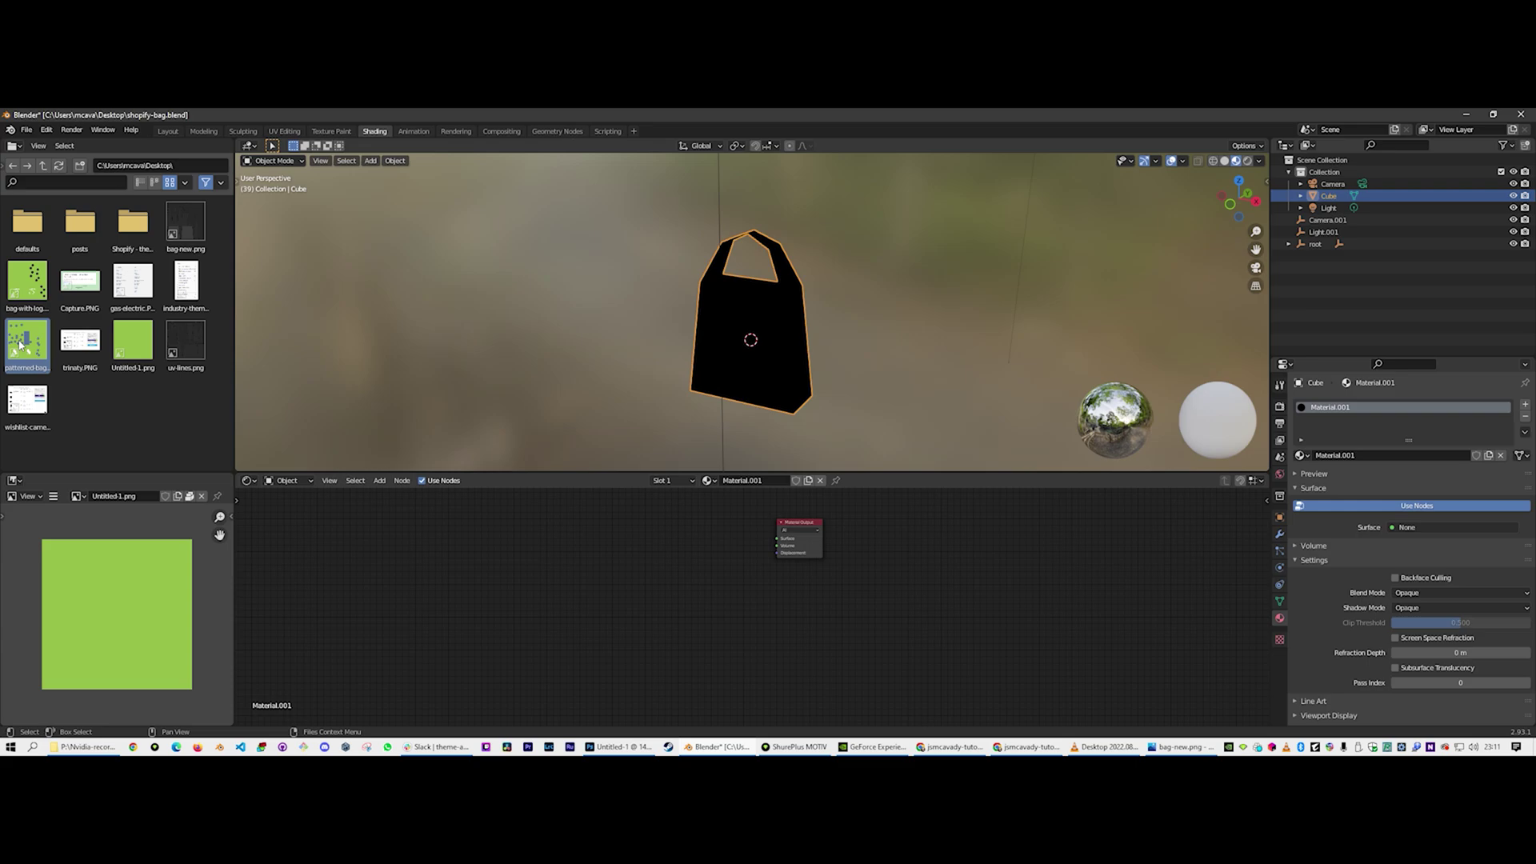
drag(22, 346, 651, 602)
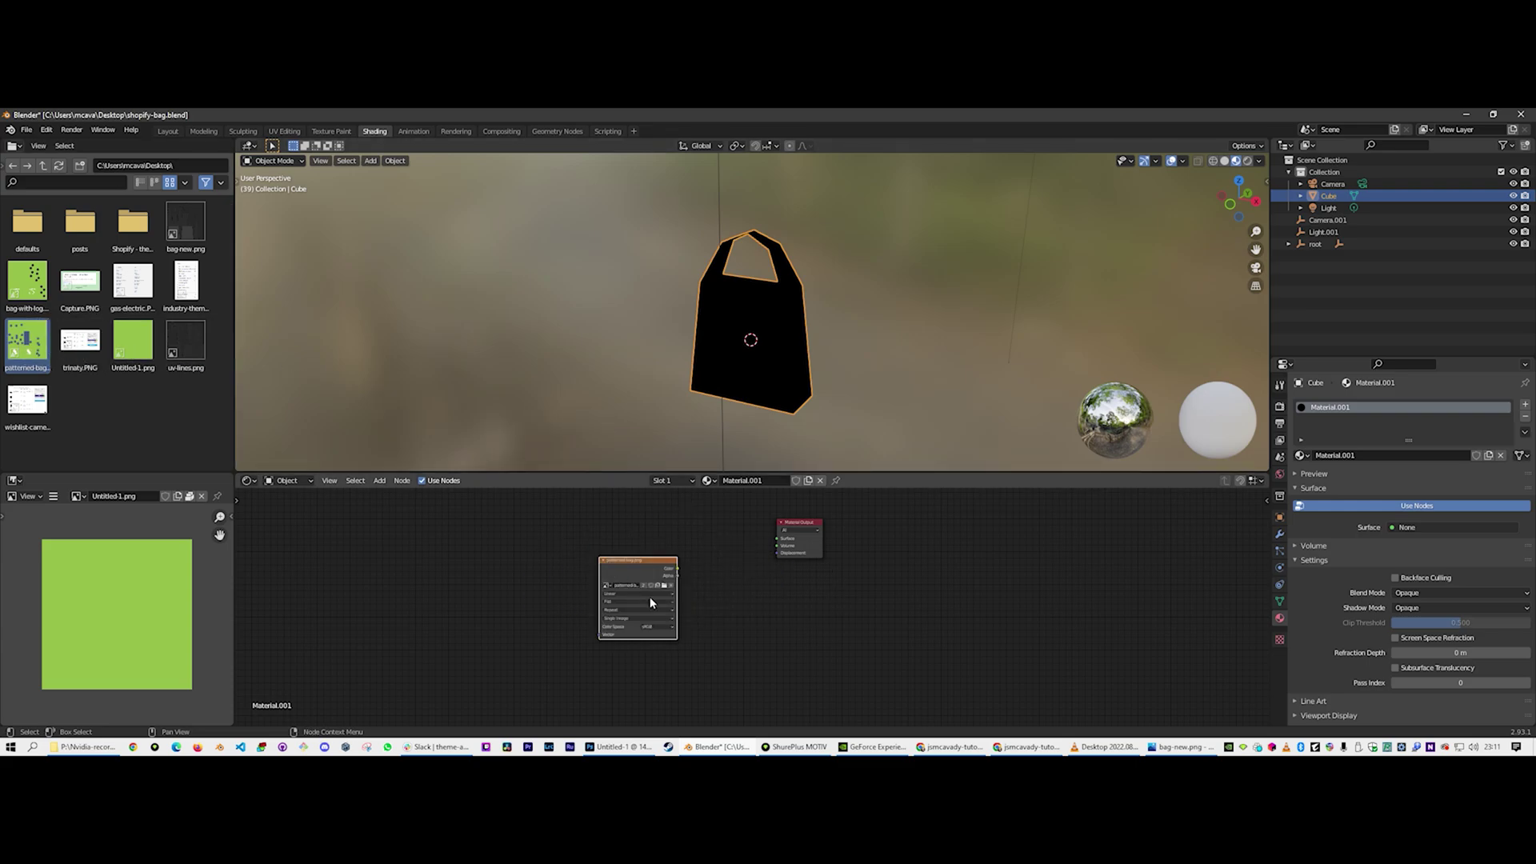
scroll(703, 592, up, 3)
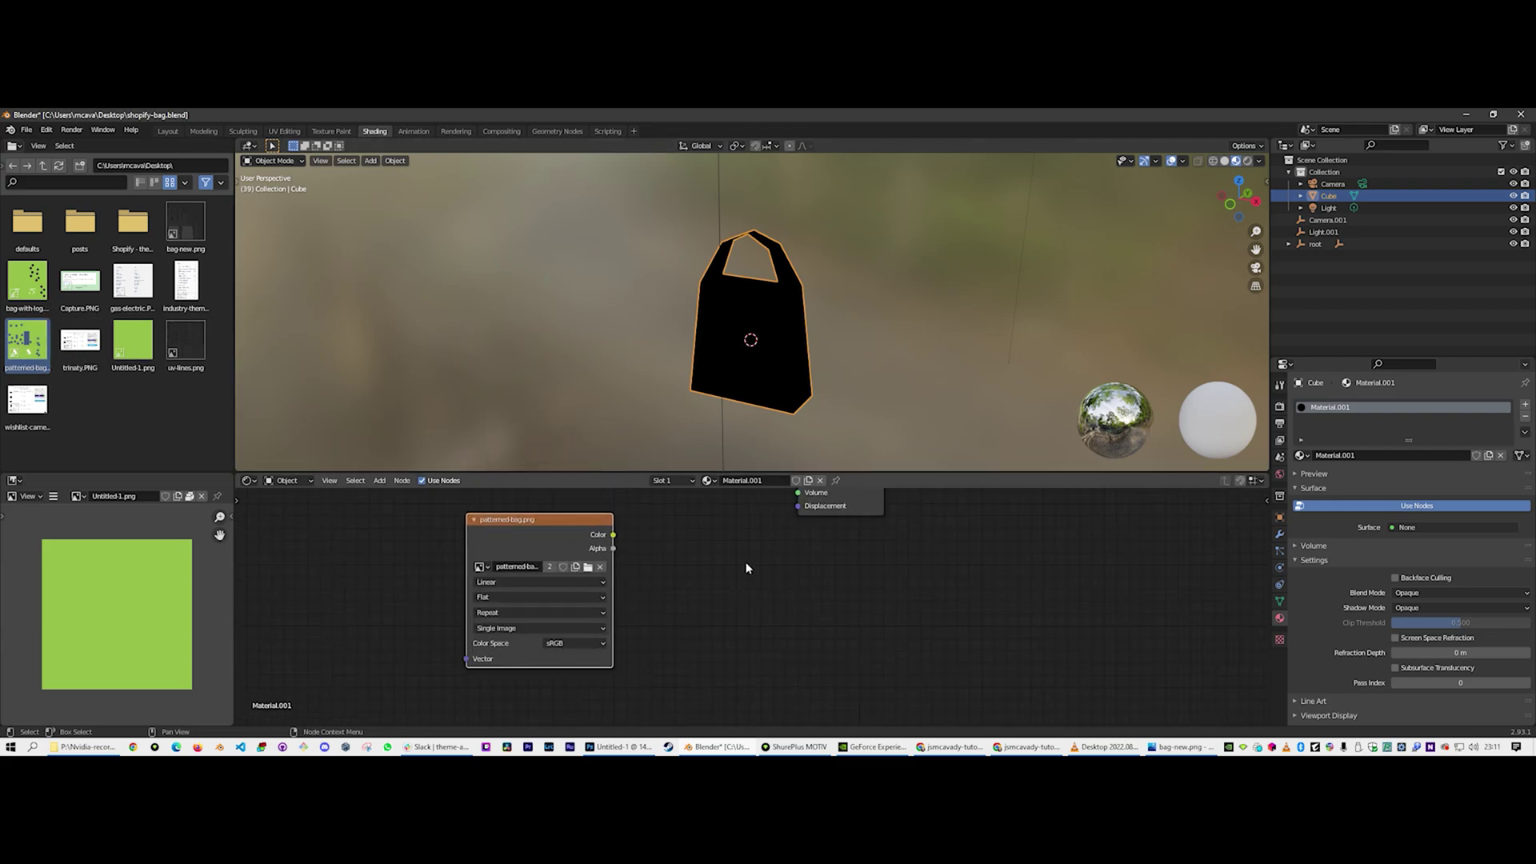
middle_drag(745, 568, 758, 590)
drag(578, 578, 799, 528)
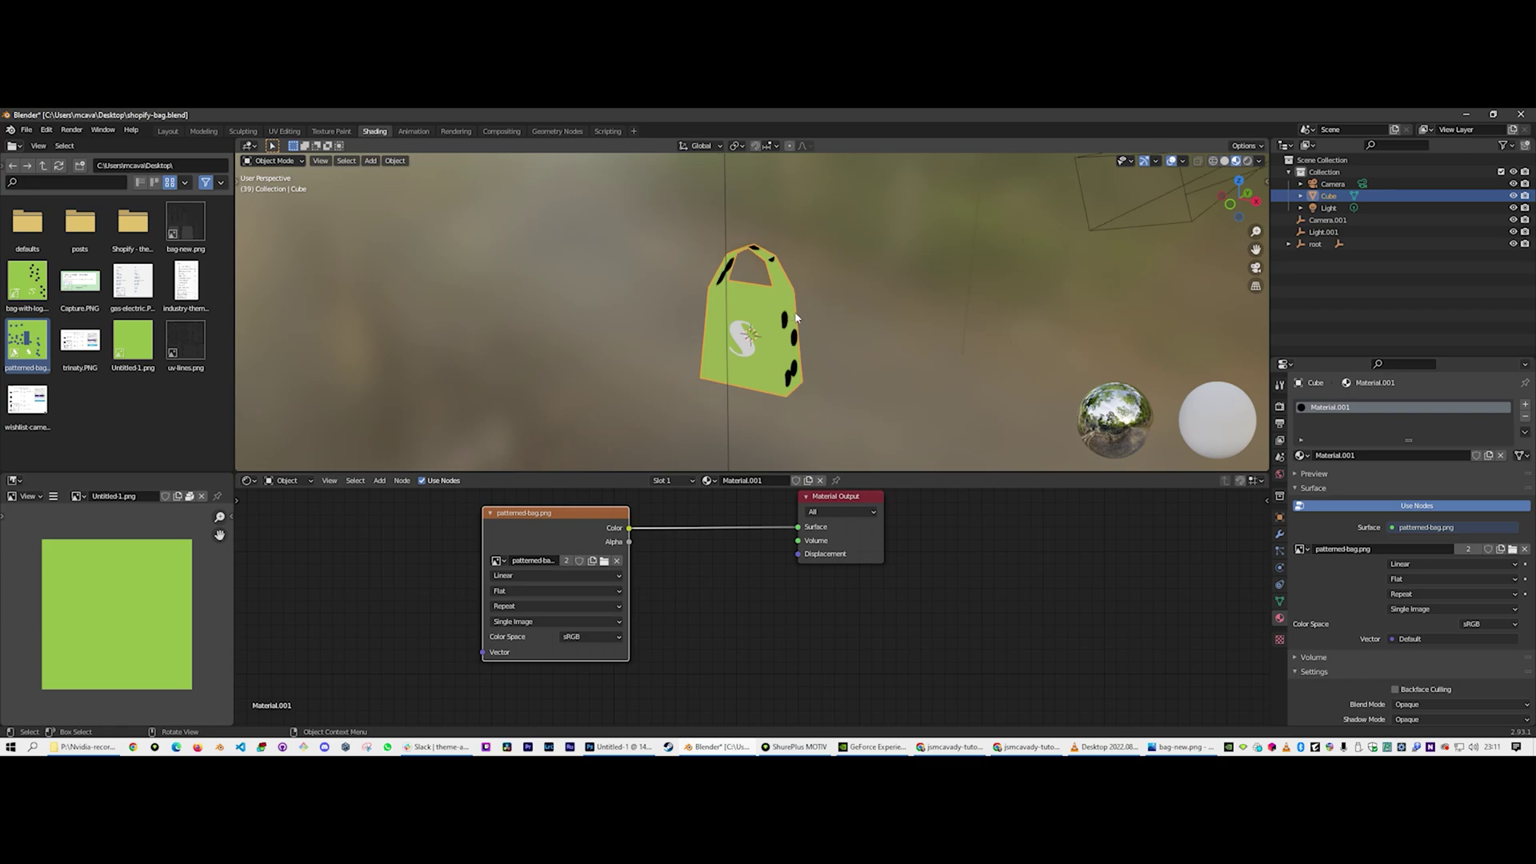
middle_drag(848, 333, 822, 355)
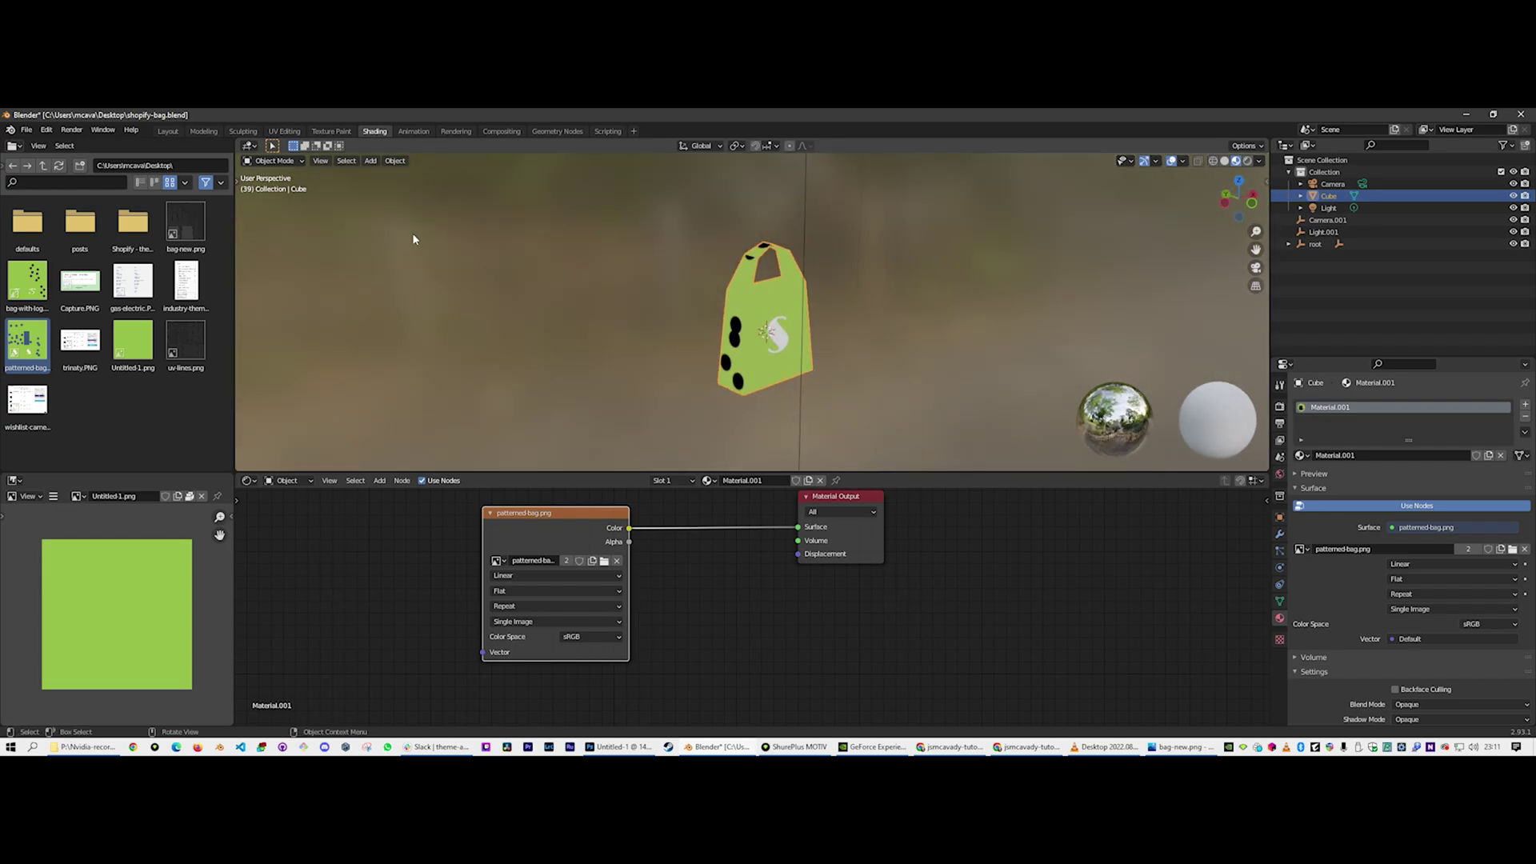
Start a glTF 2.0 export from the File > Export menu
click(26, 130)
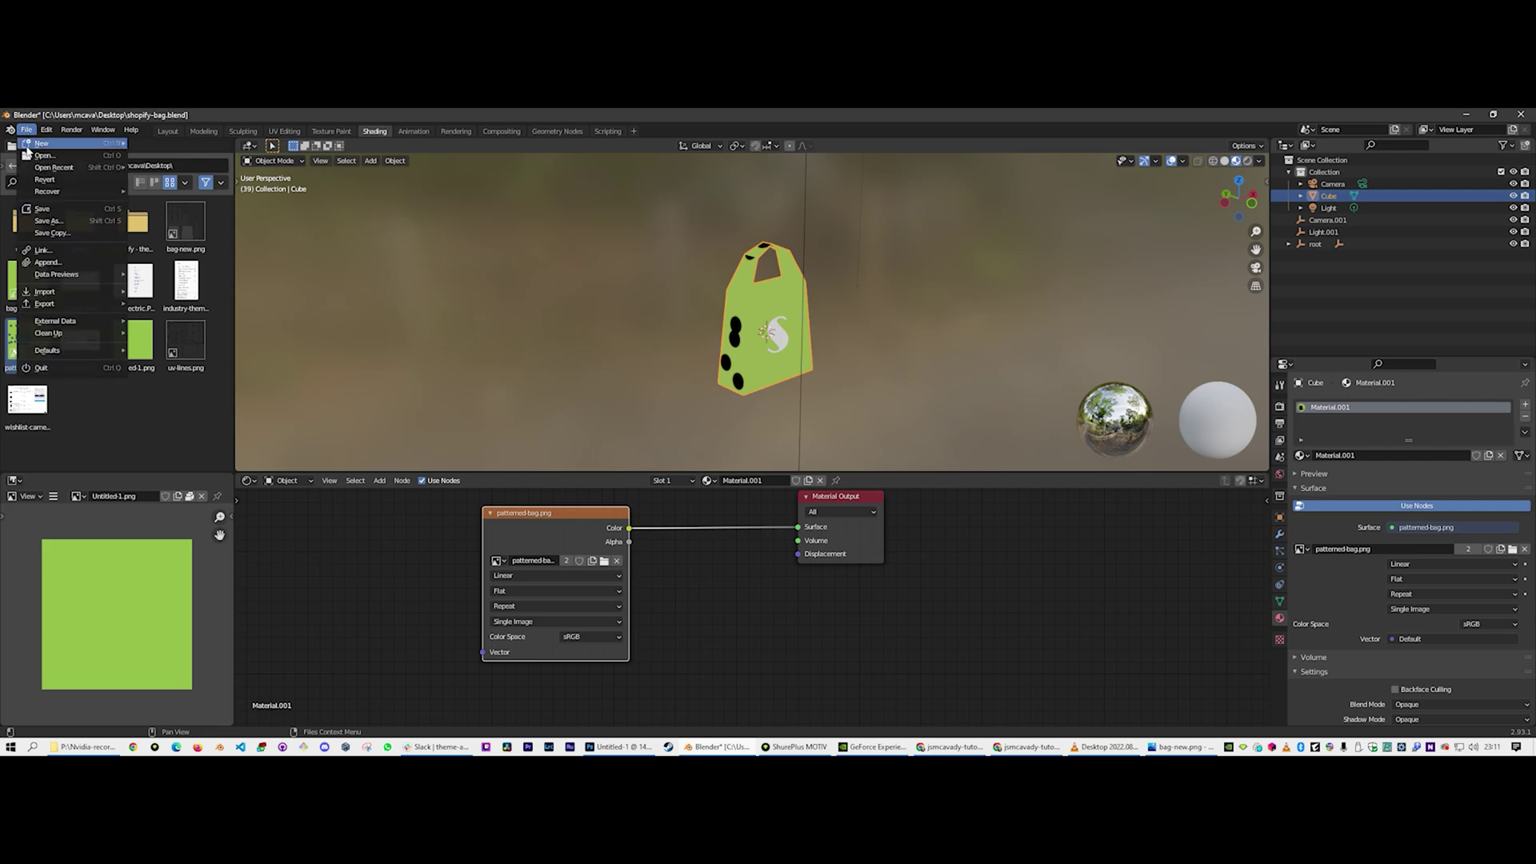
mouse_move(84, 305)
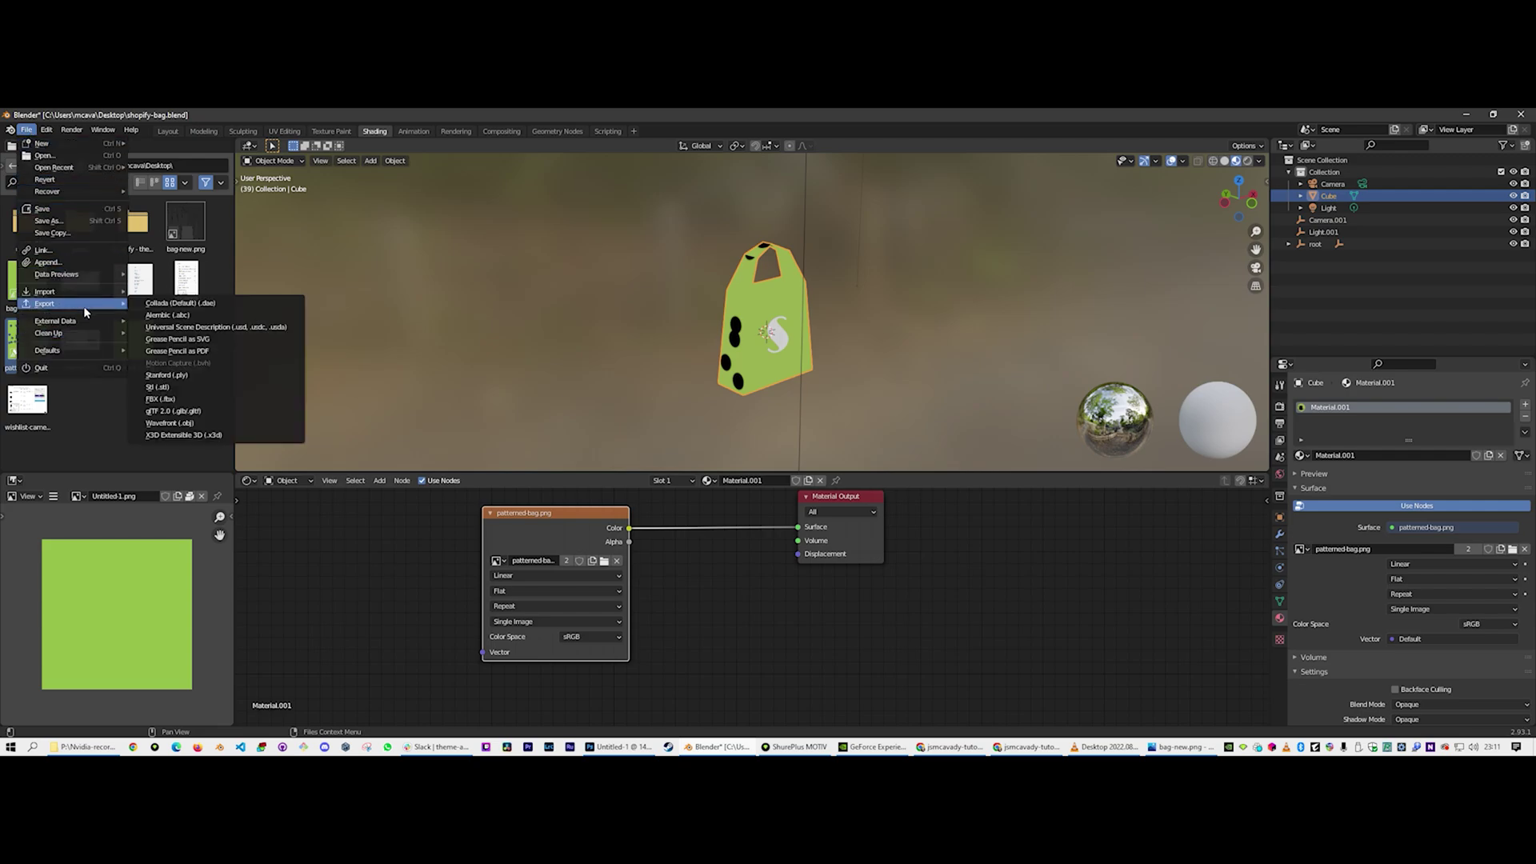
click(250, 412)
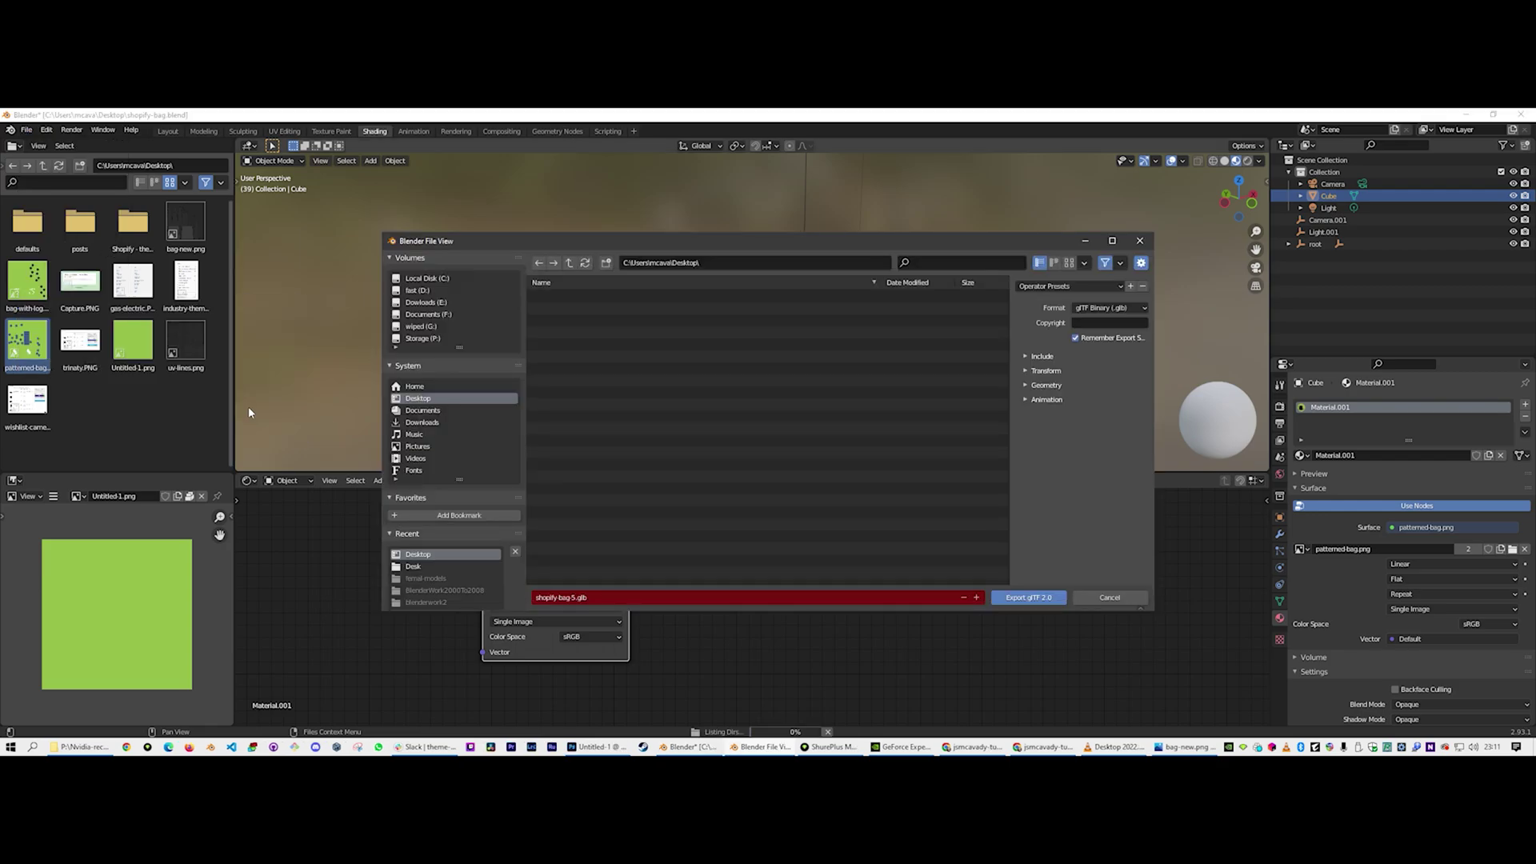
Rename the export file to shopify-bag-6.glb and expand the Include and Transform options
click(606, 598)
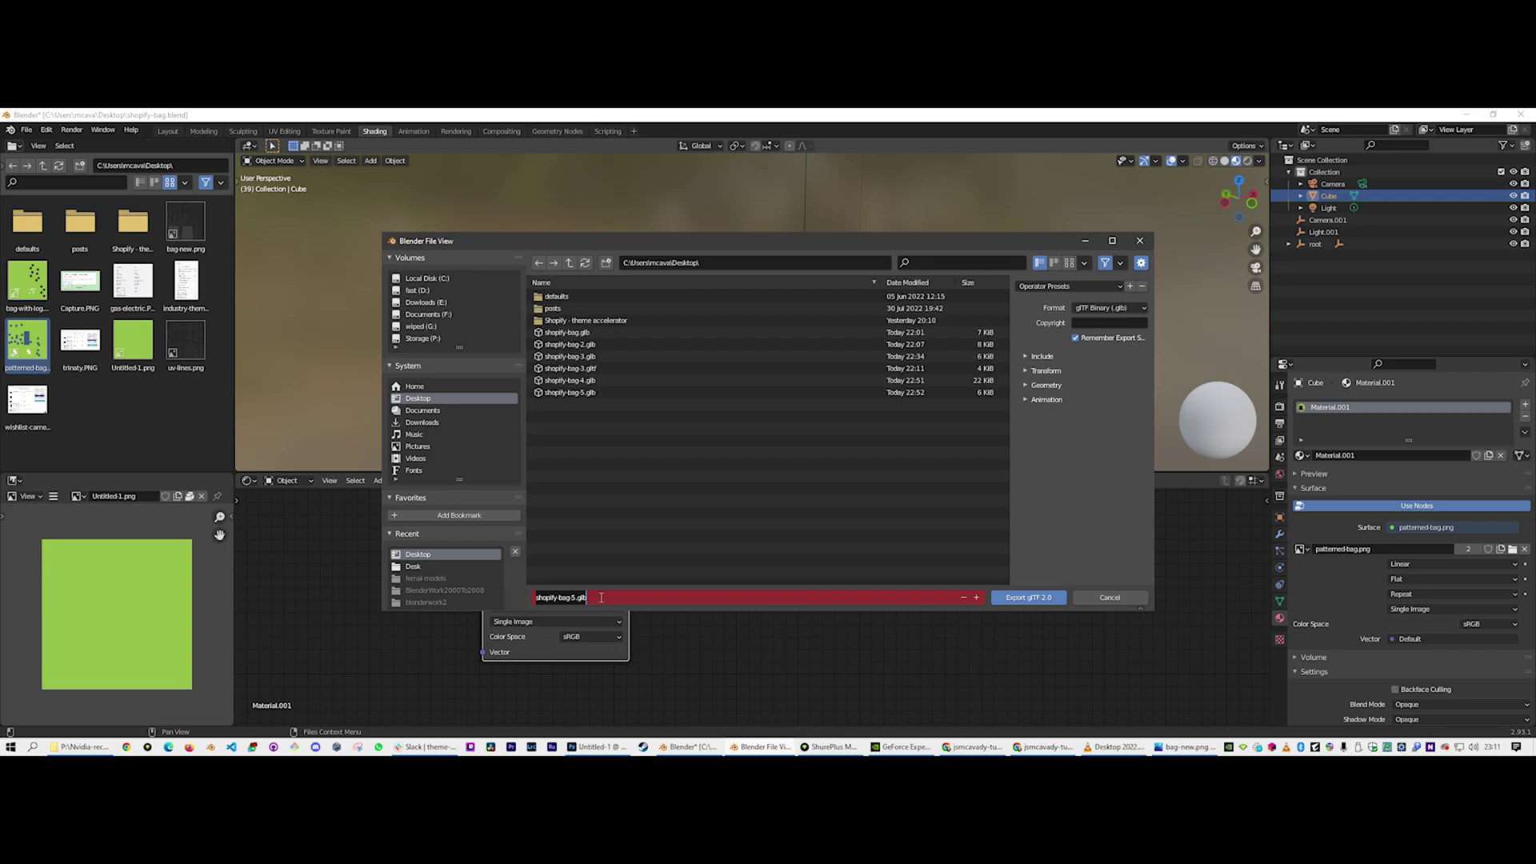
key(Home)
key(Right)
key(BackSpace)
text(6)
click(1026, 357)
click(1025, 355)
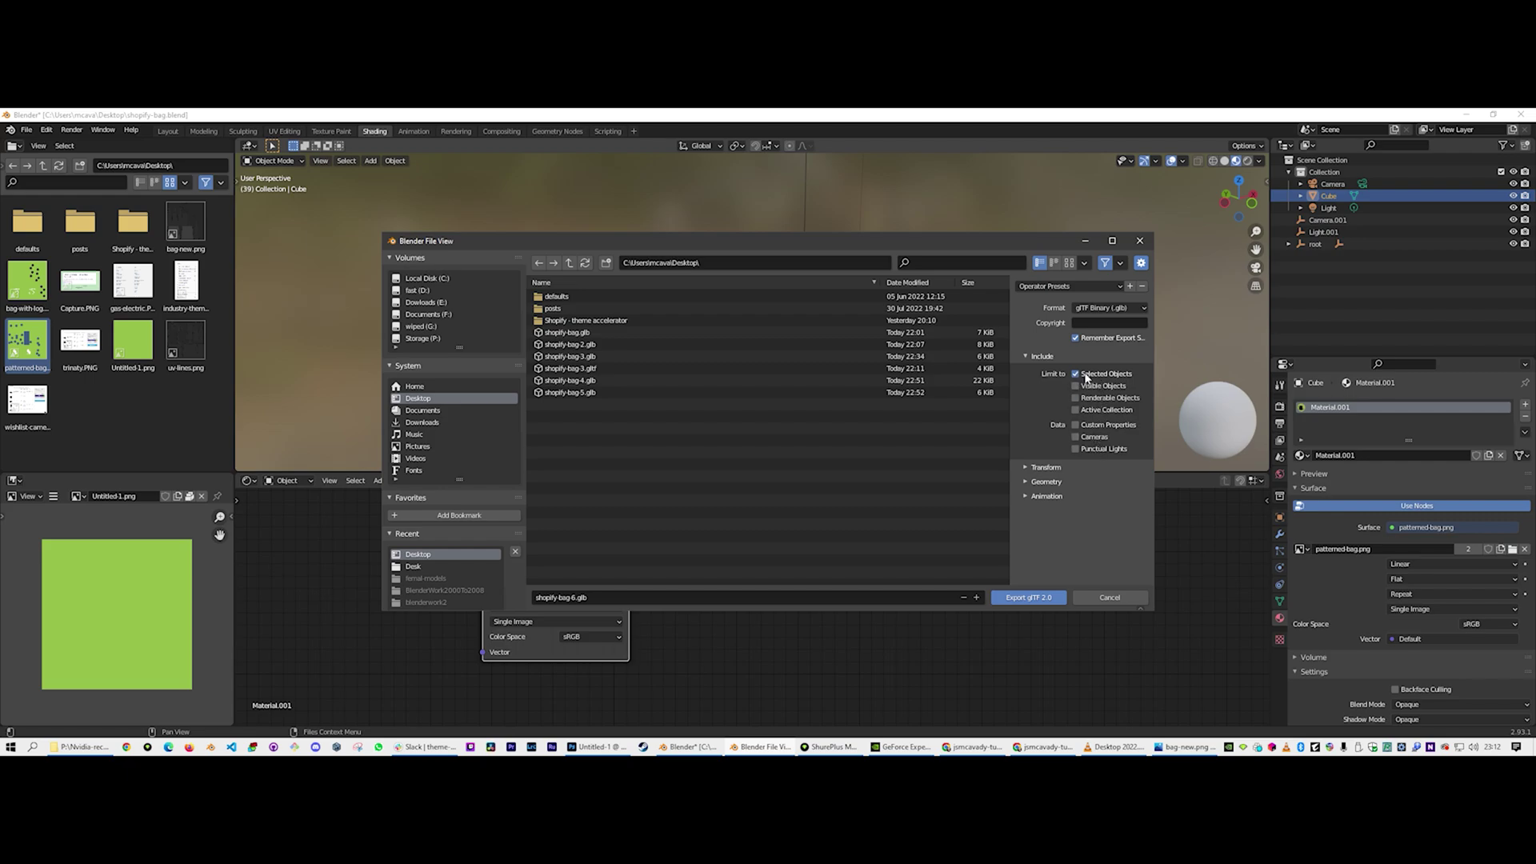
click(1023, 468)
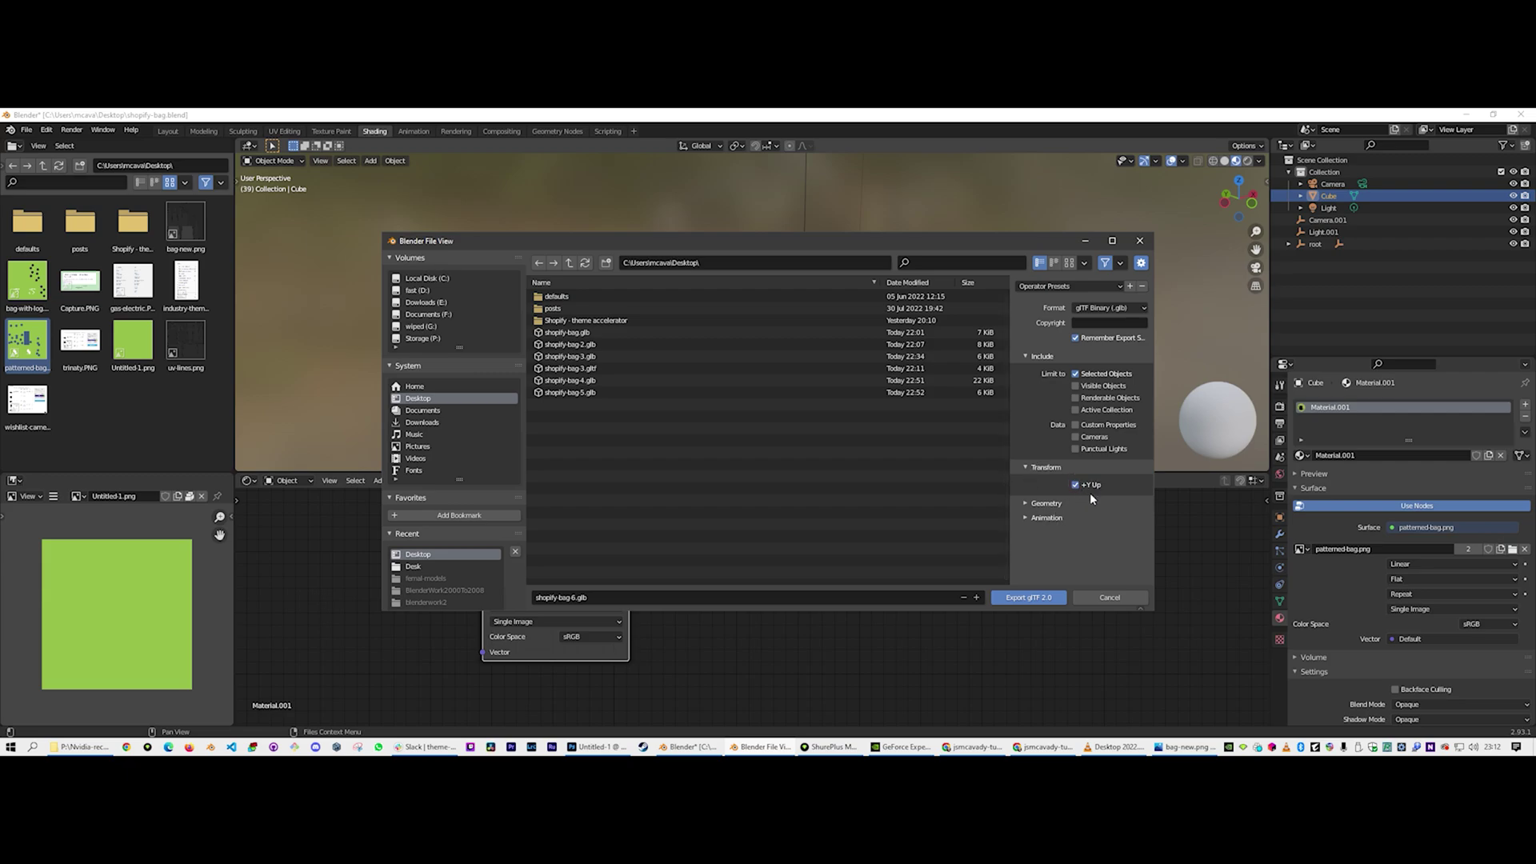
Check the Geometry, Compression and Animation options, then export shopify-bag-6.glb
click(1024, 503)
scroll(1022, 501, down, 3)
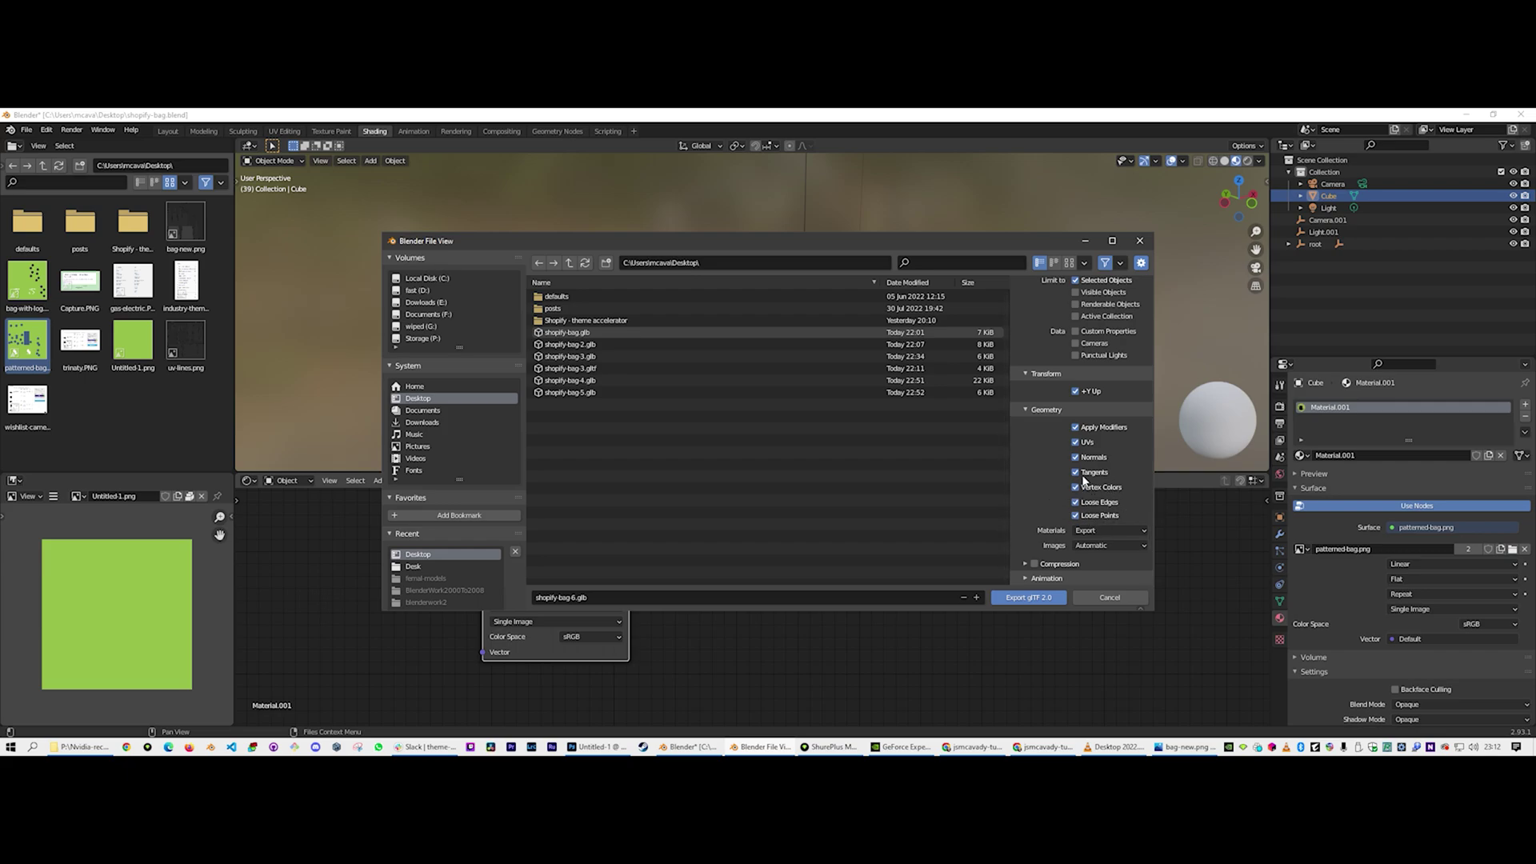
click(1030, 564)
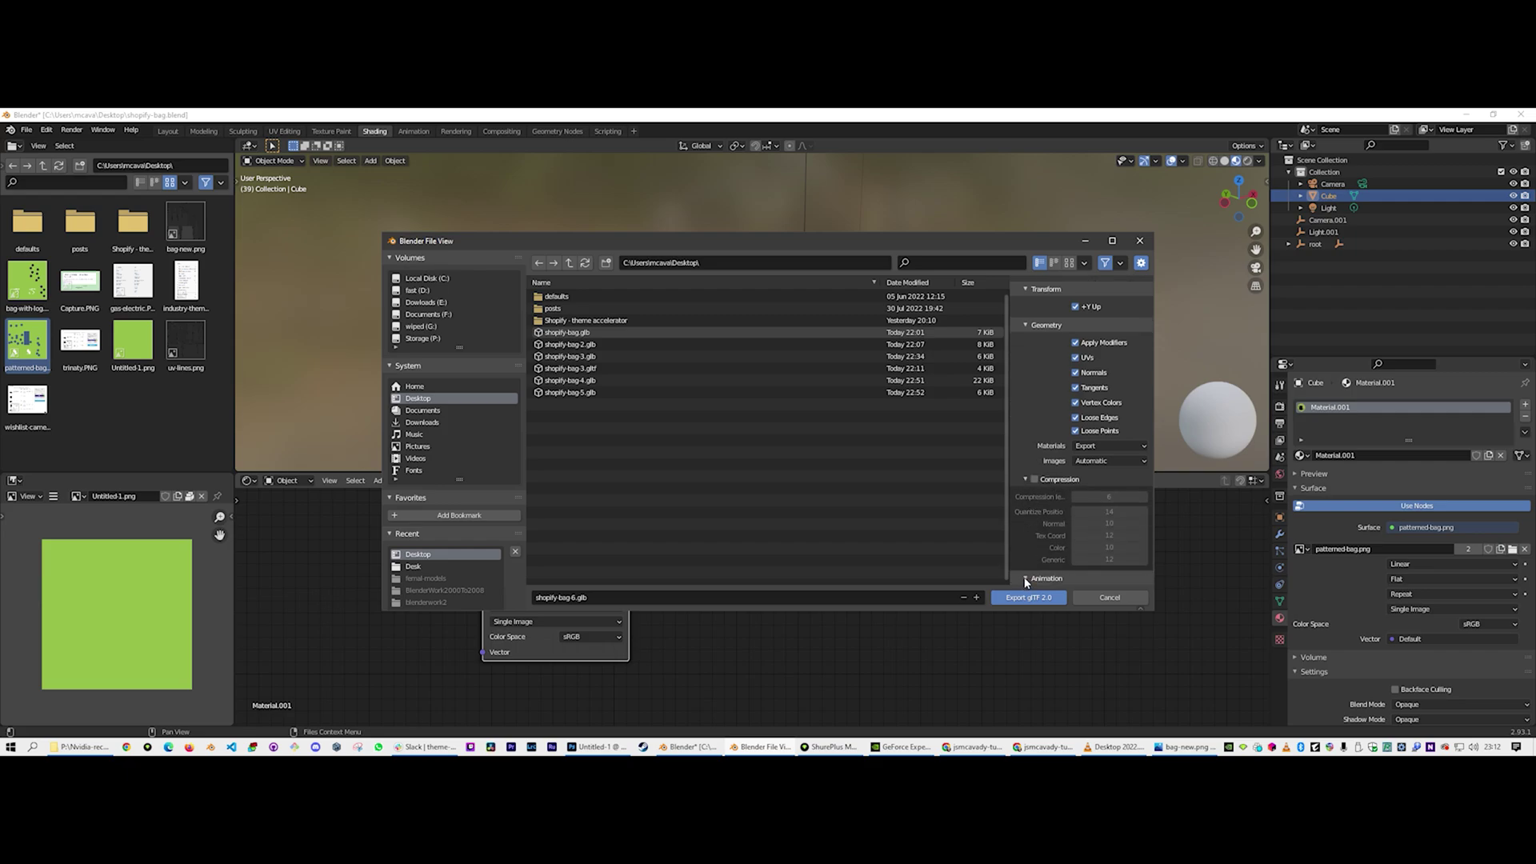
click(1027, 579)
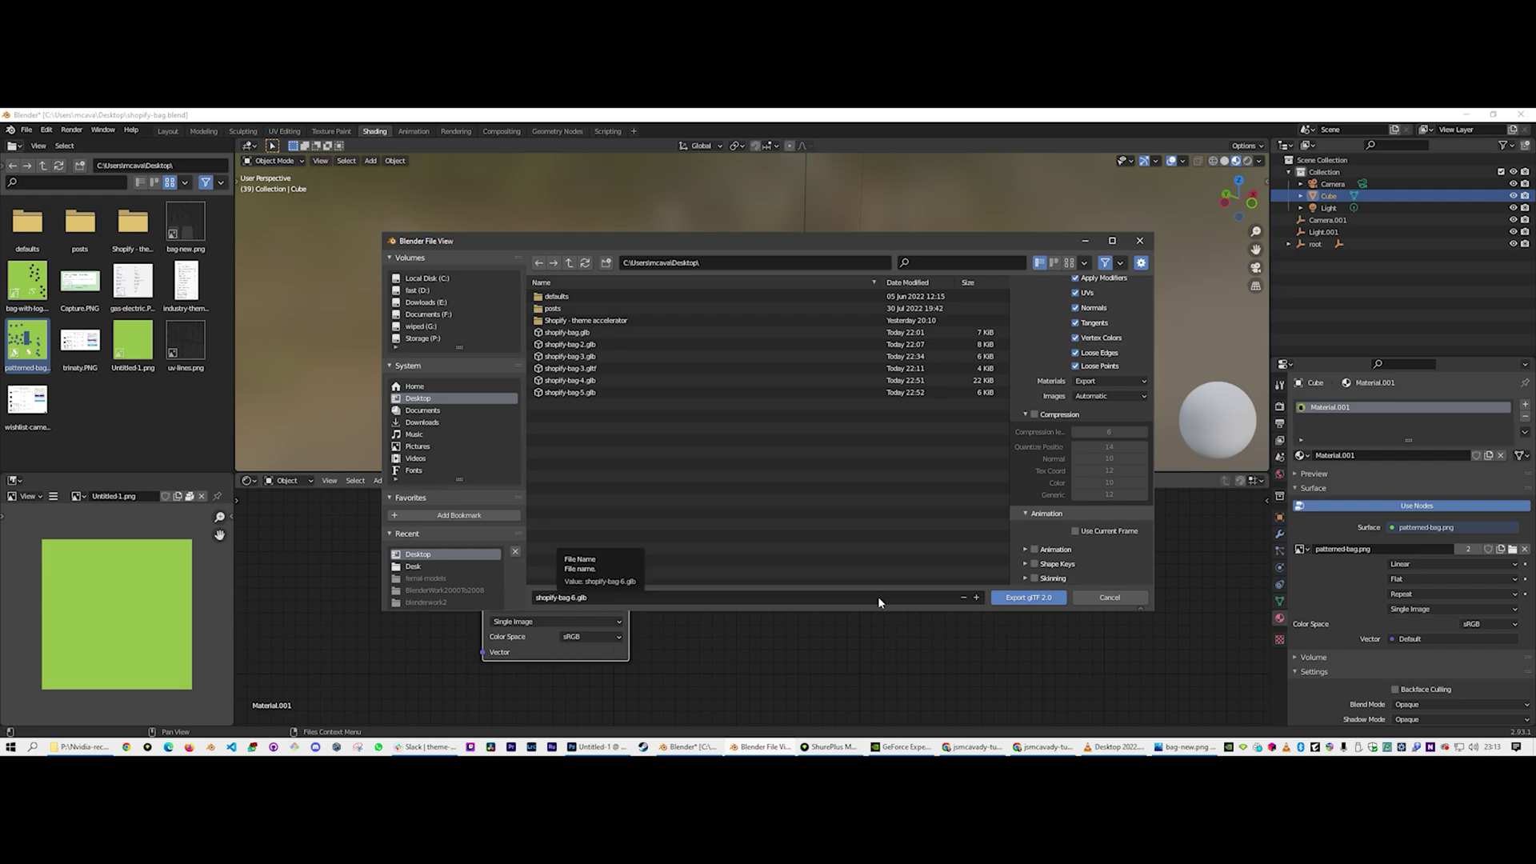
click(1043, 600)
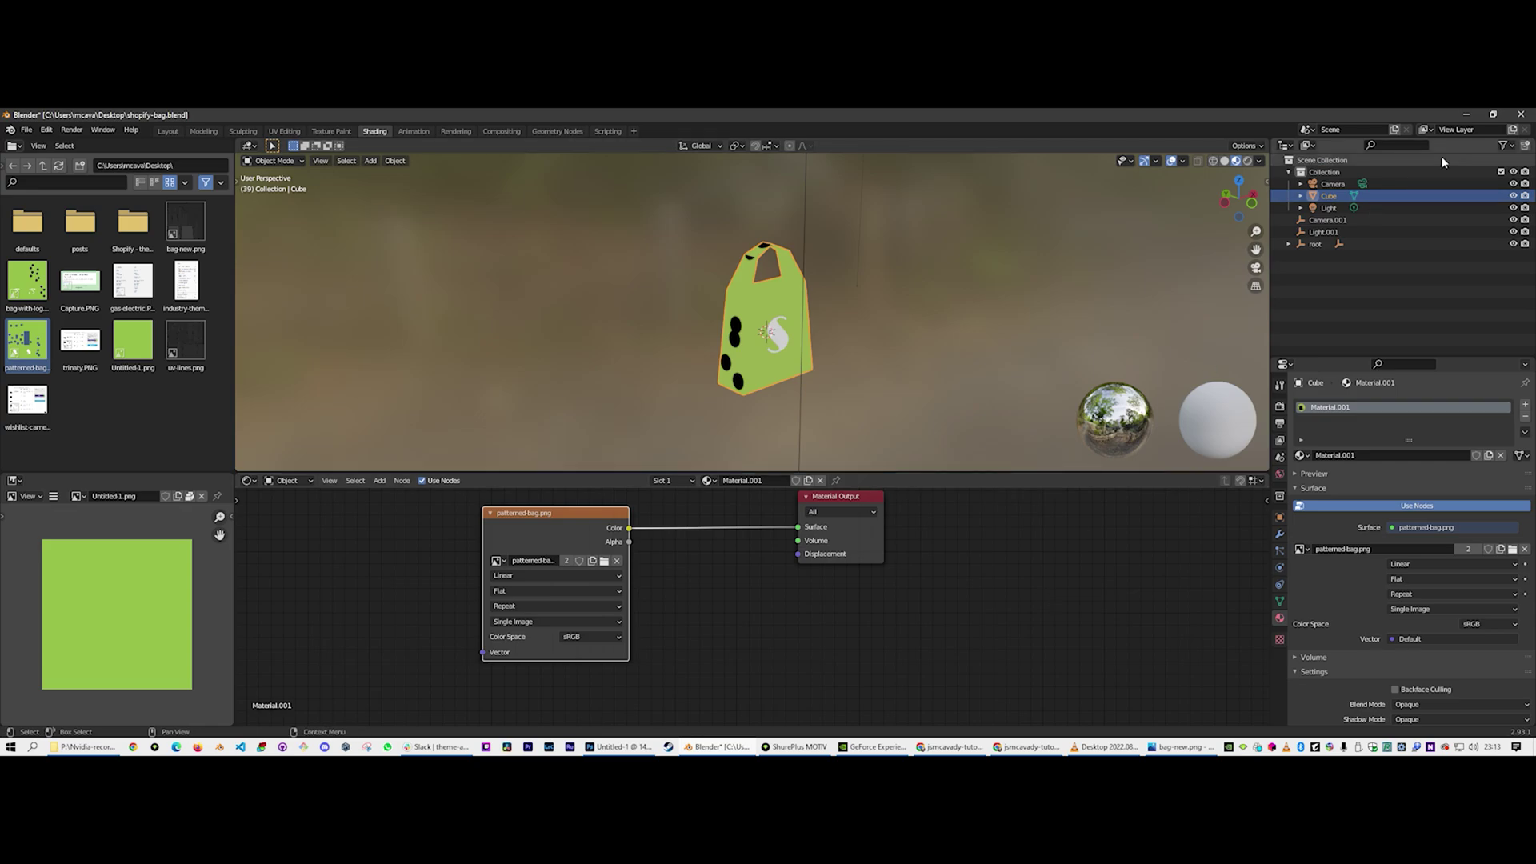
Open shopify-bag-6.glb from the desktop in 3D Viewer, rotate it to inspect its sides, then close it
click(1466, 116)
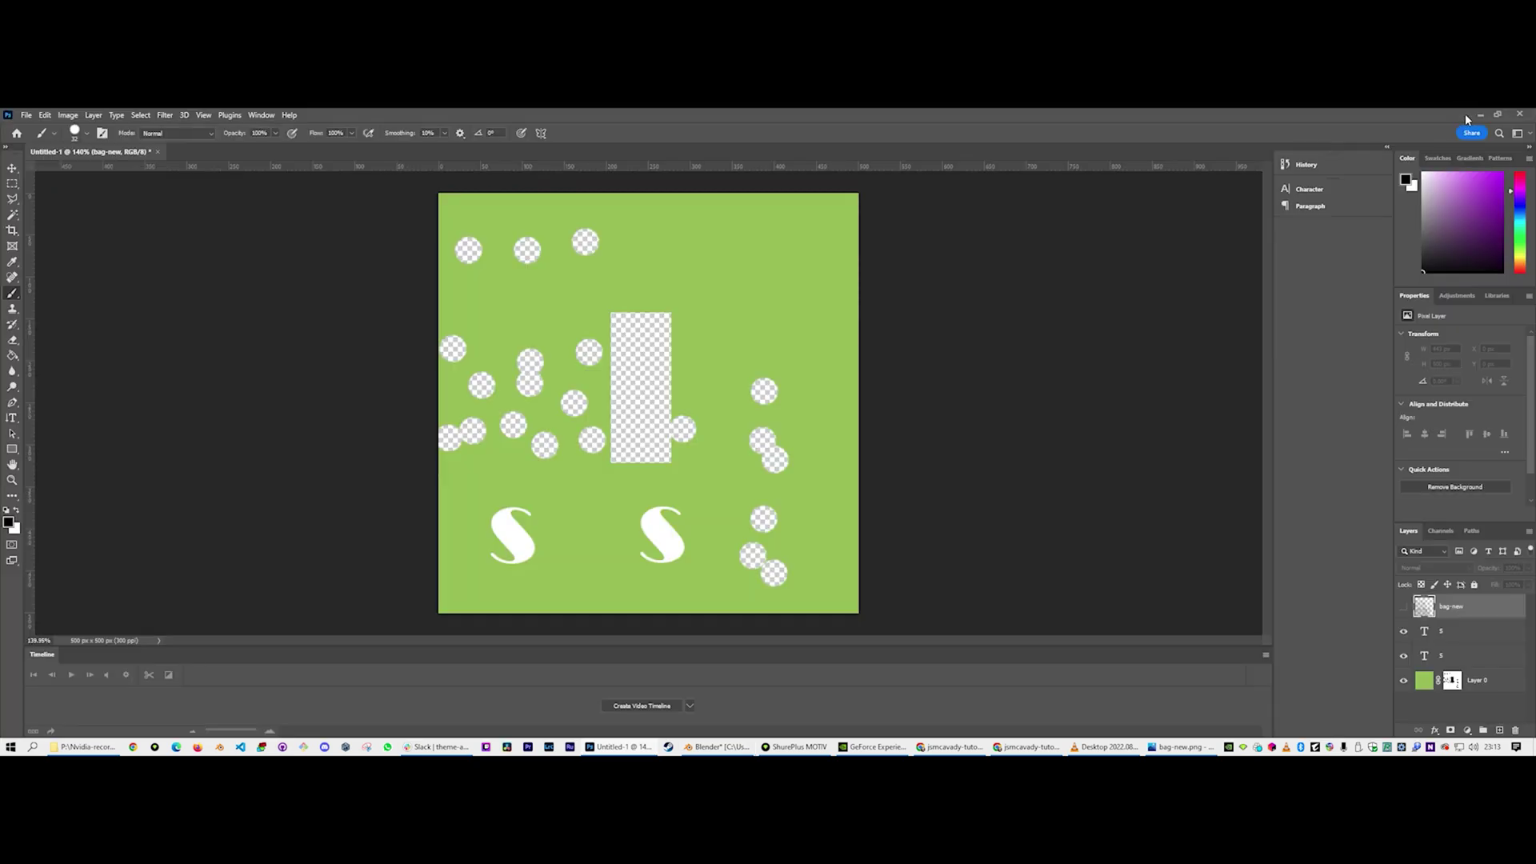
click(1478, 113)
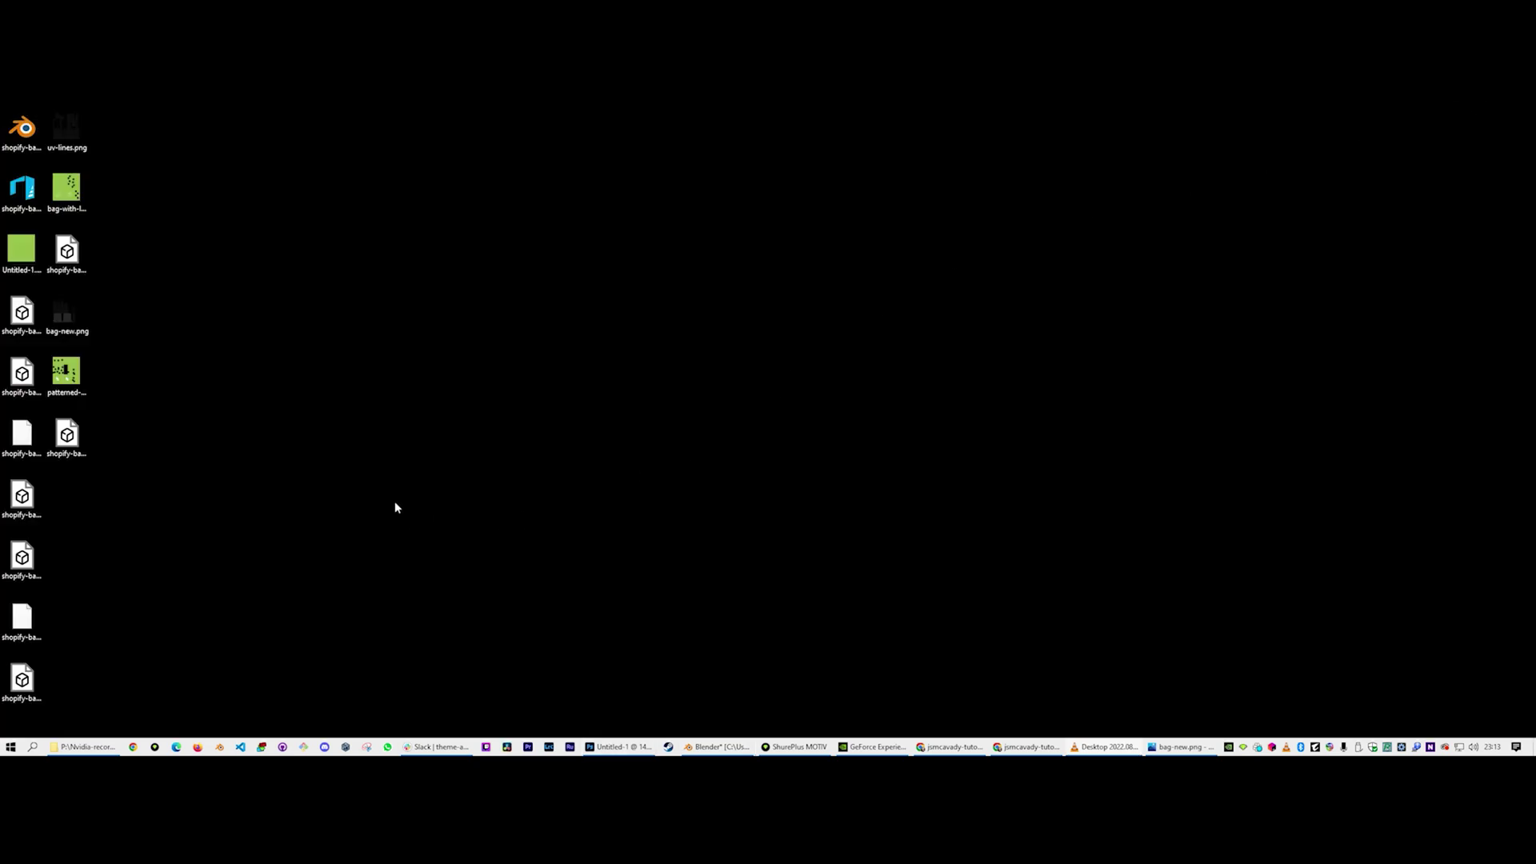
double_click(66, 434)
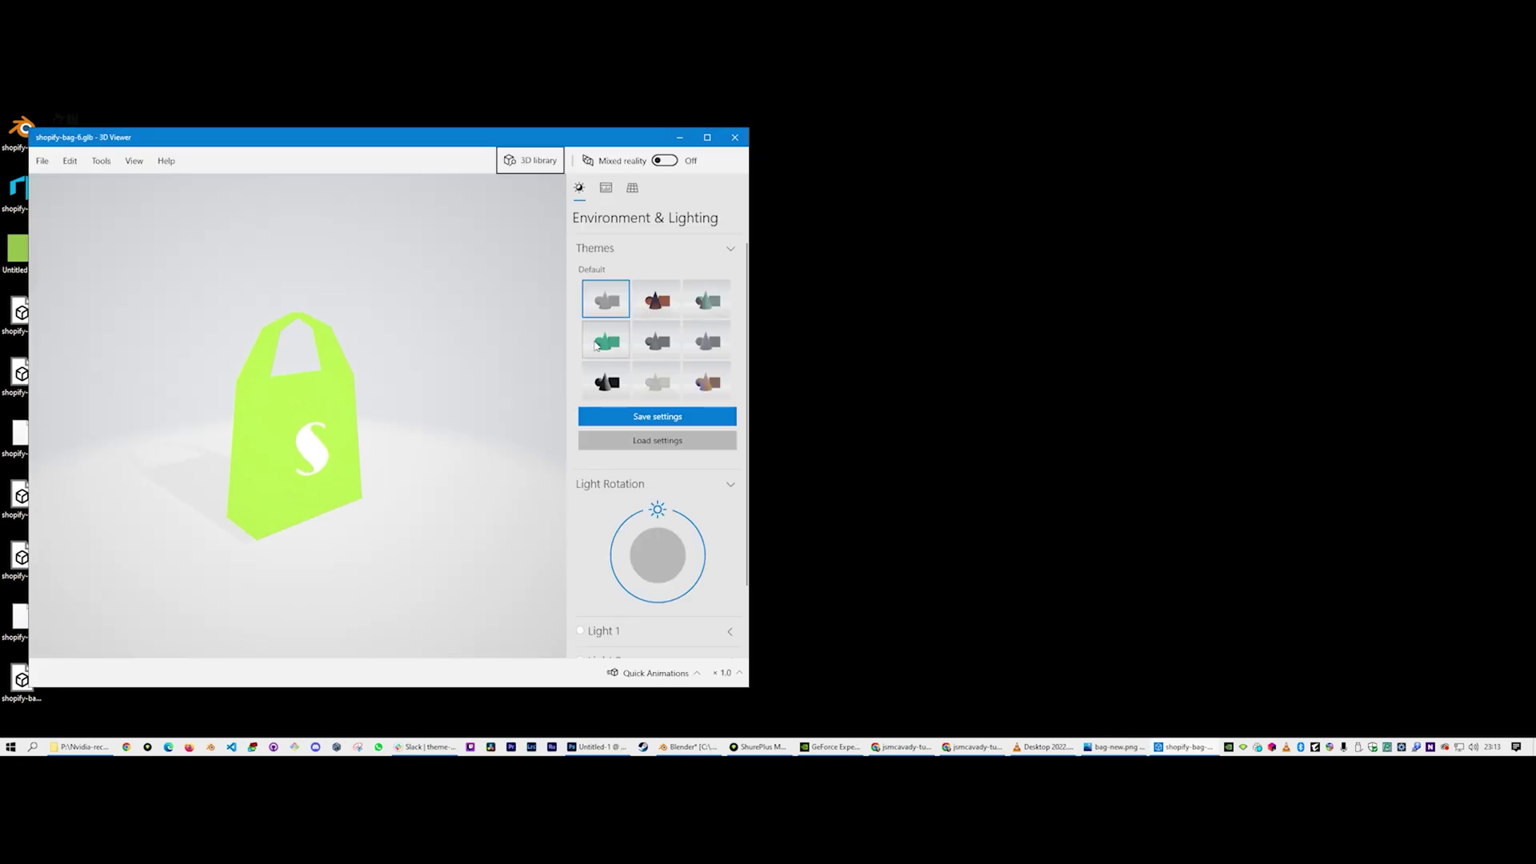
drag(371, 453, 433, 404)
mouse_move(256, 450)
mouse_down()
mouse_move(355, 487)
mouse_move(270, 453)
mouse_up()
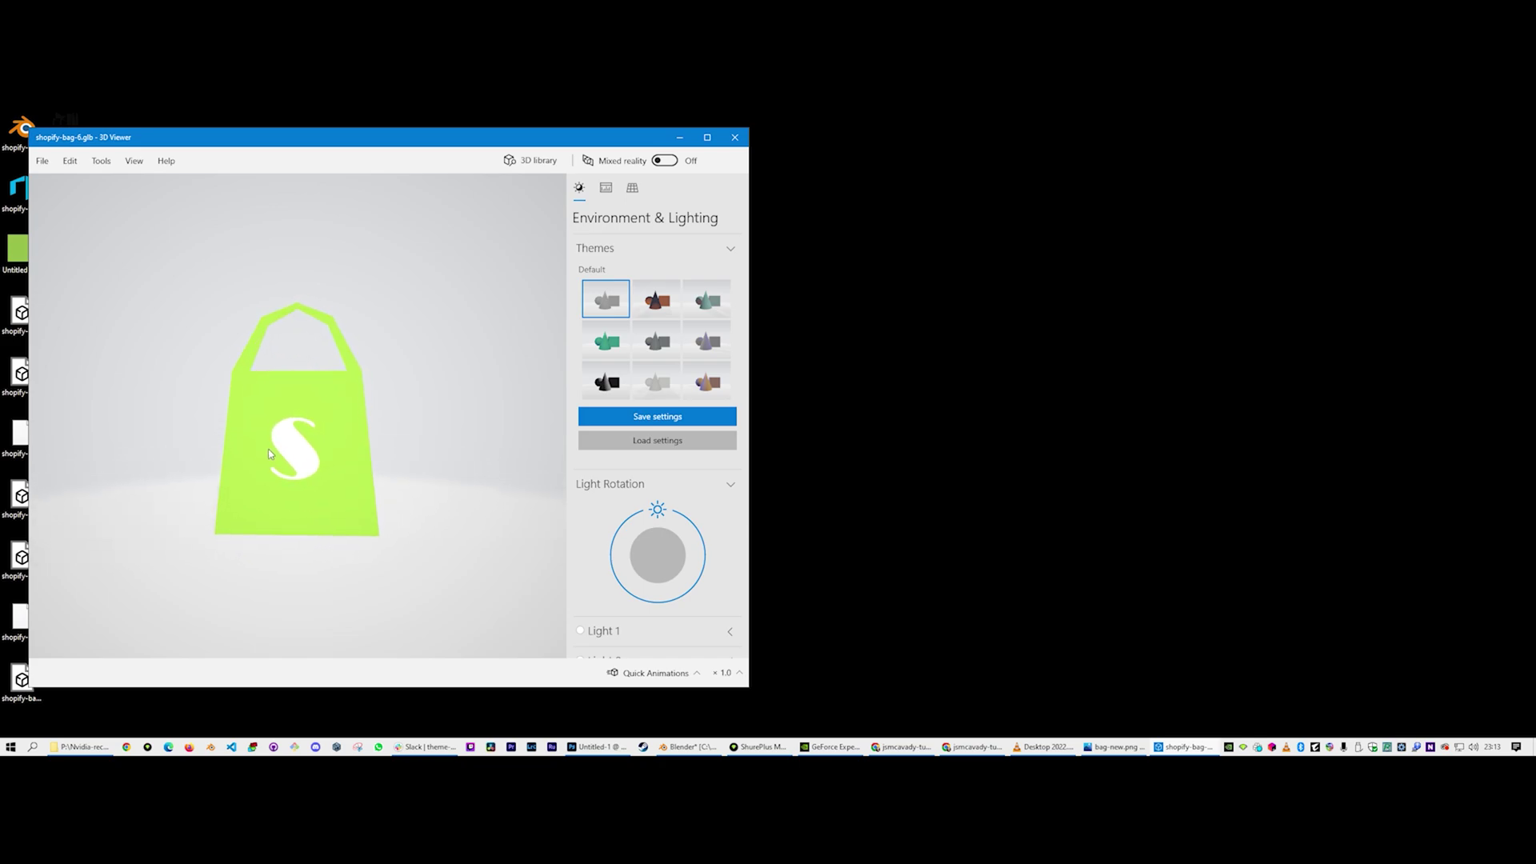
mouse_move(361, 430)
mouse_down()
mouse_move(308, 421)
mouse_move(313, 458)
mouse_move(336, 449)
mouse_up()
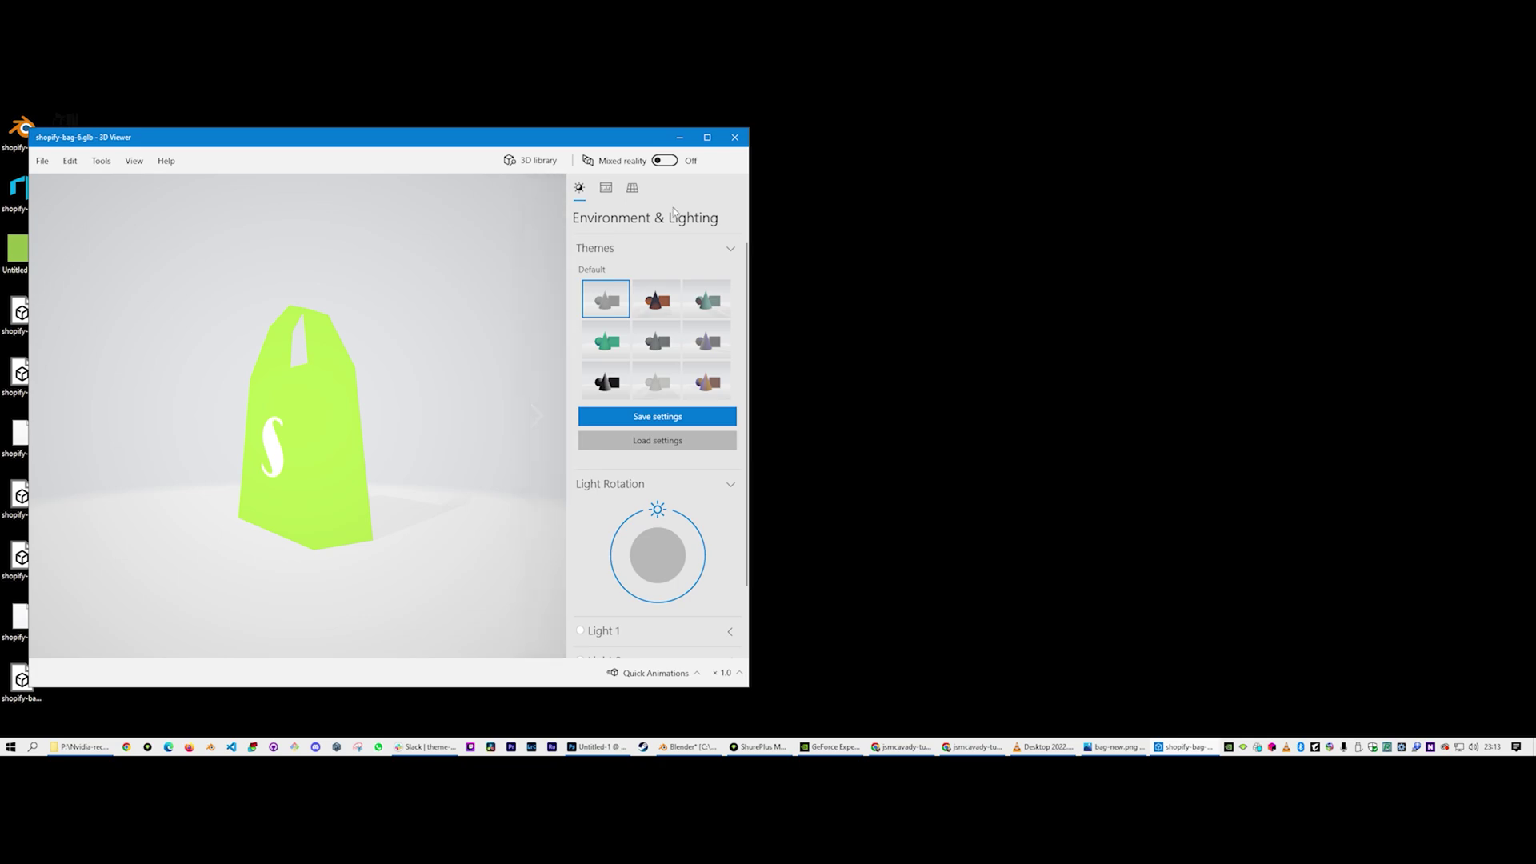
click(734, 139)
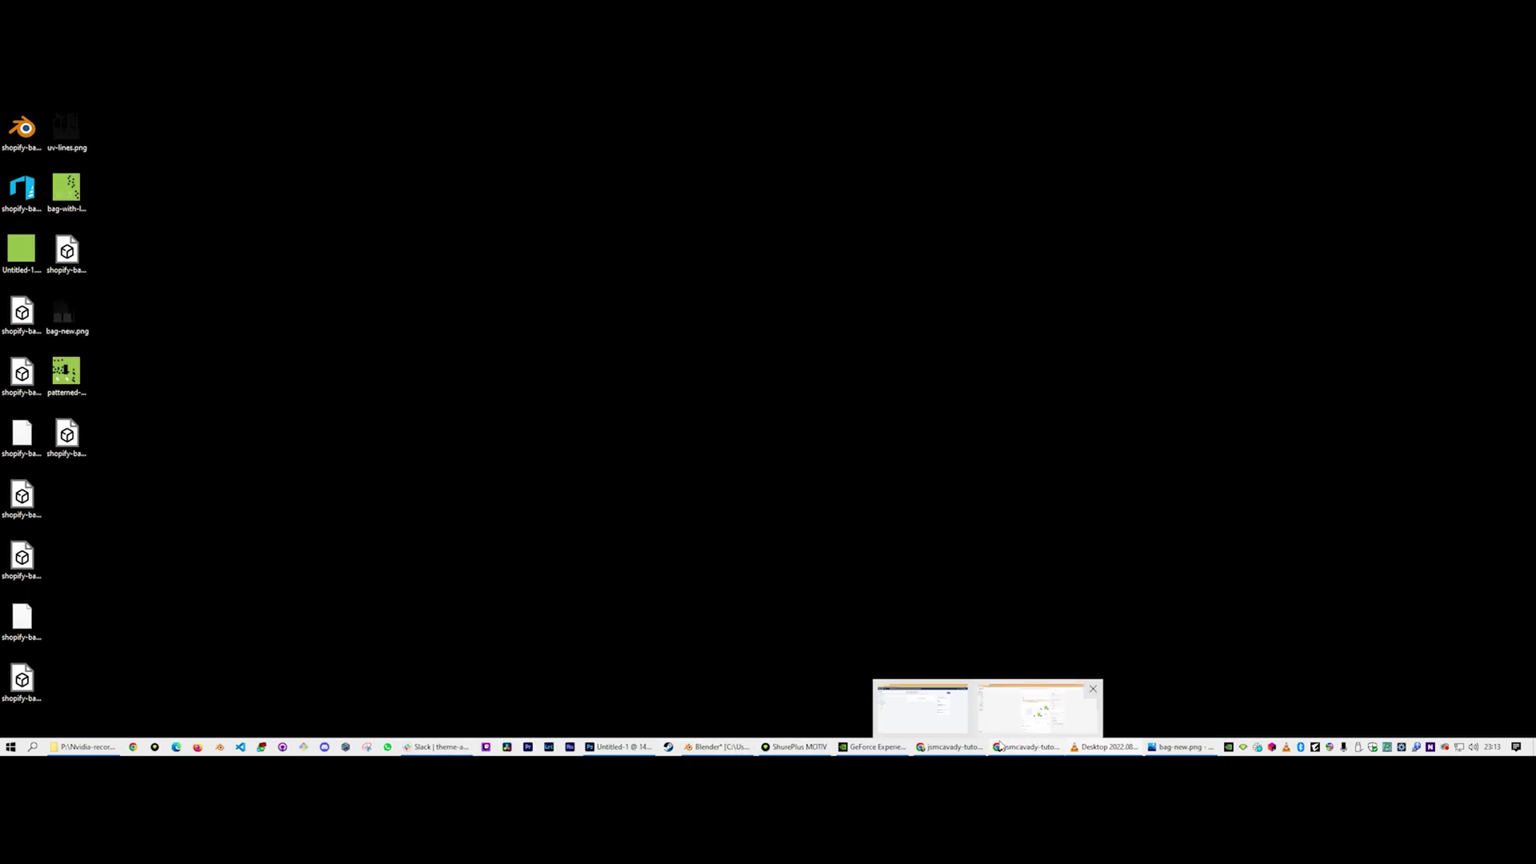
Upload shopify-bag-6.glb from the Desktop as new media on the testing 3d product
click(1034, 750)
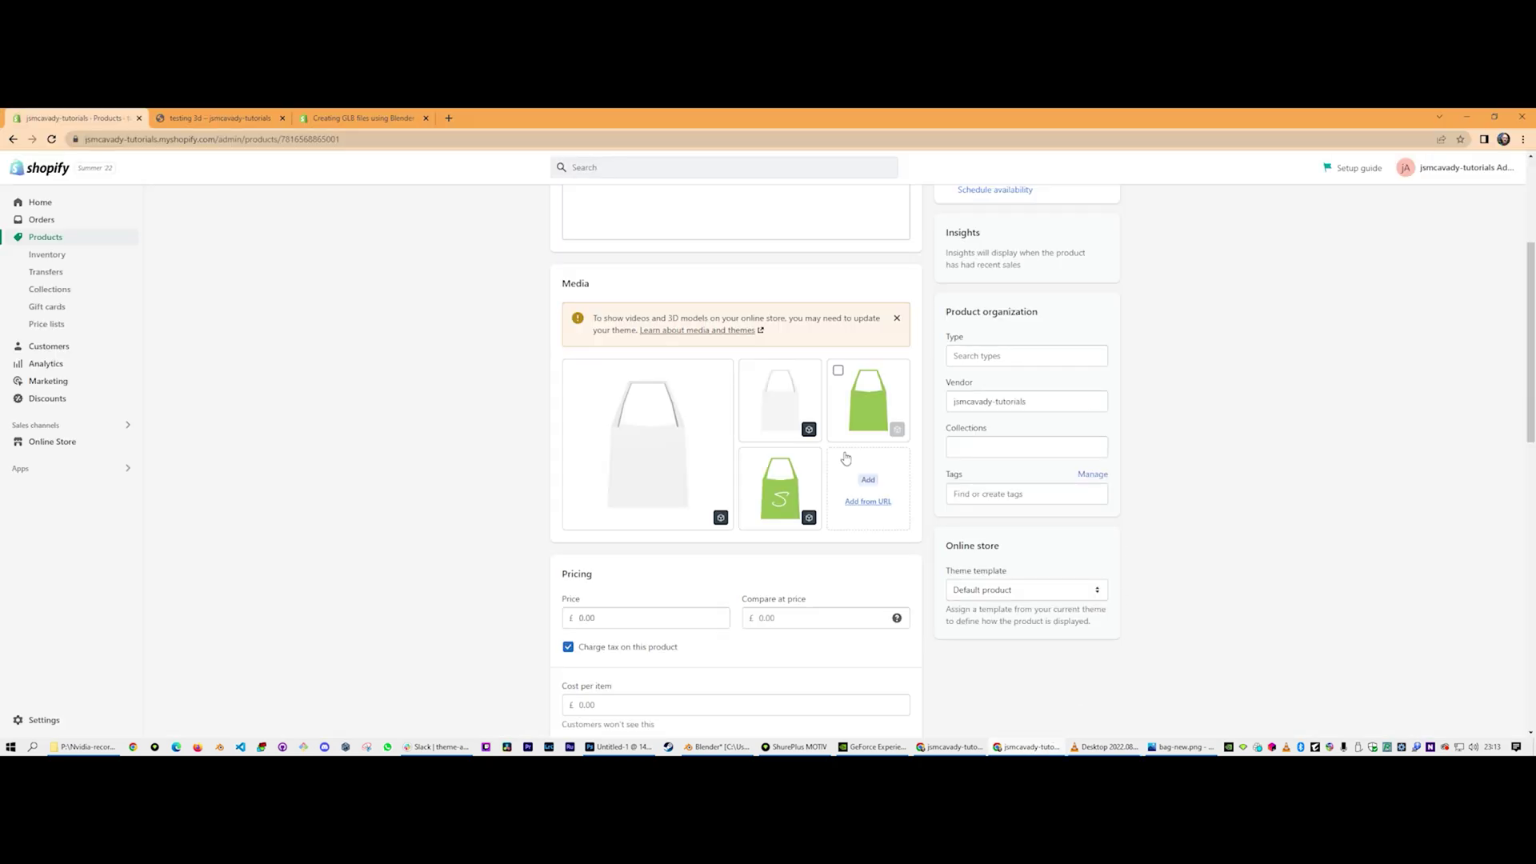
click(870, 481)
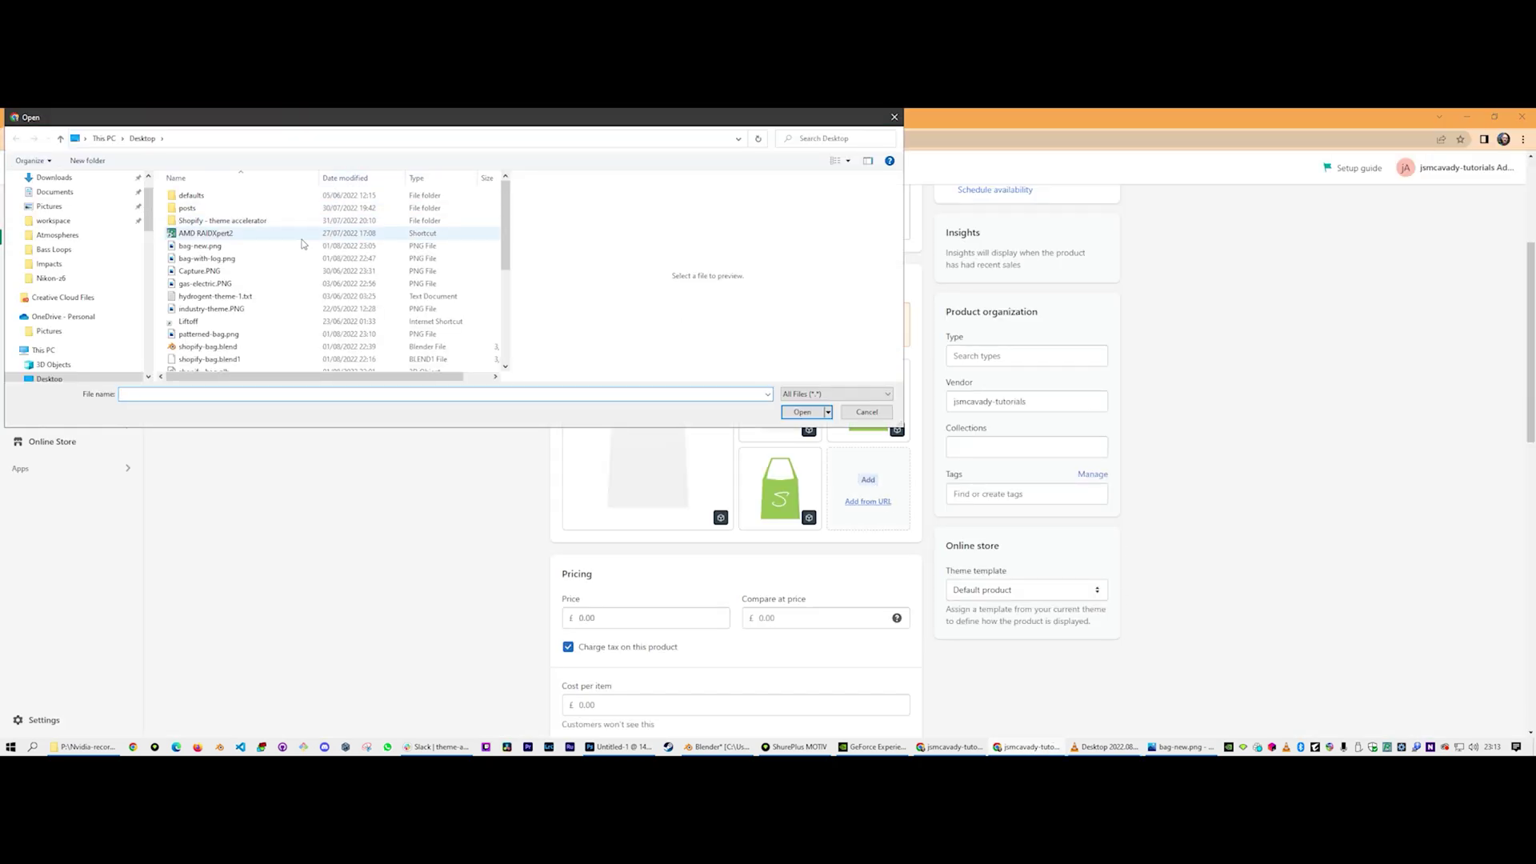
scroll(240, 272, down, 5)
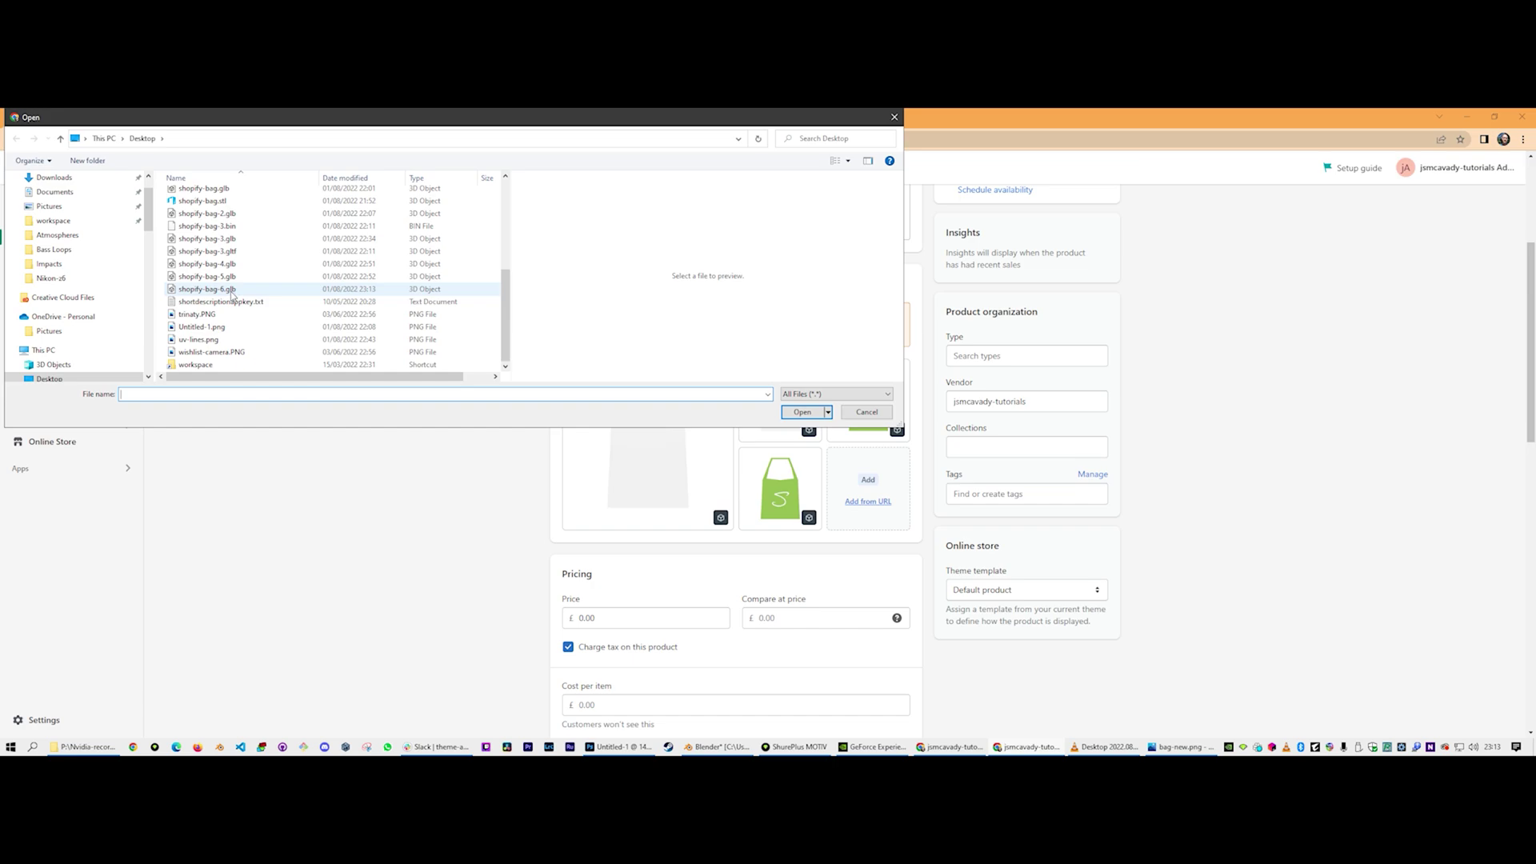
click(230, 291)
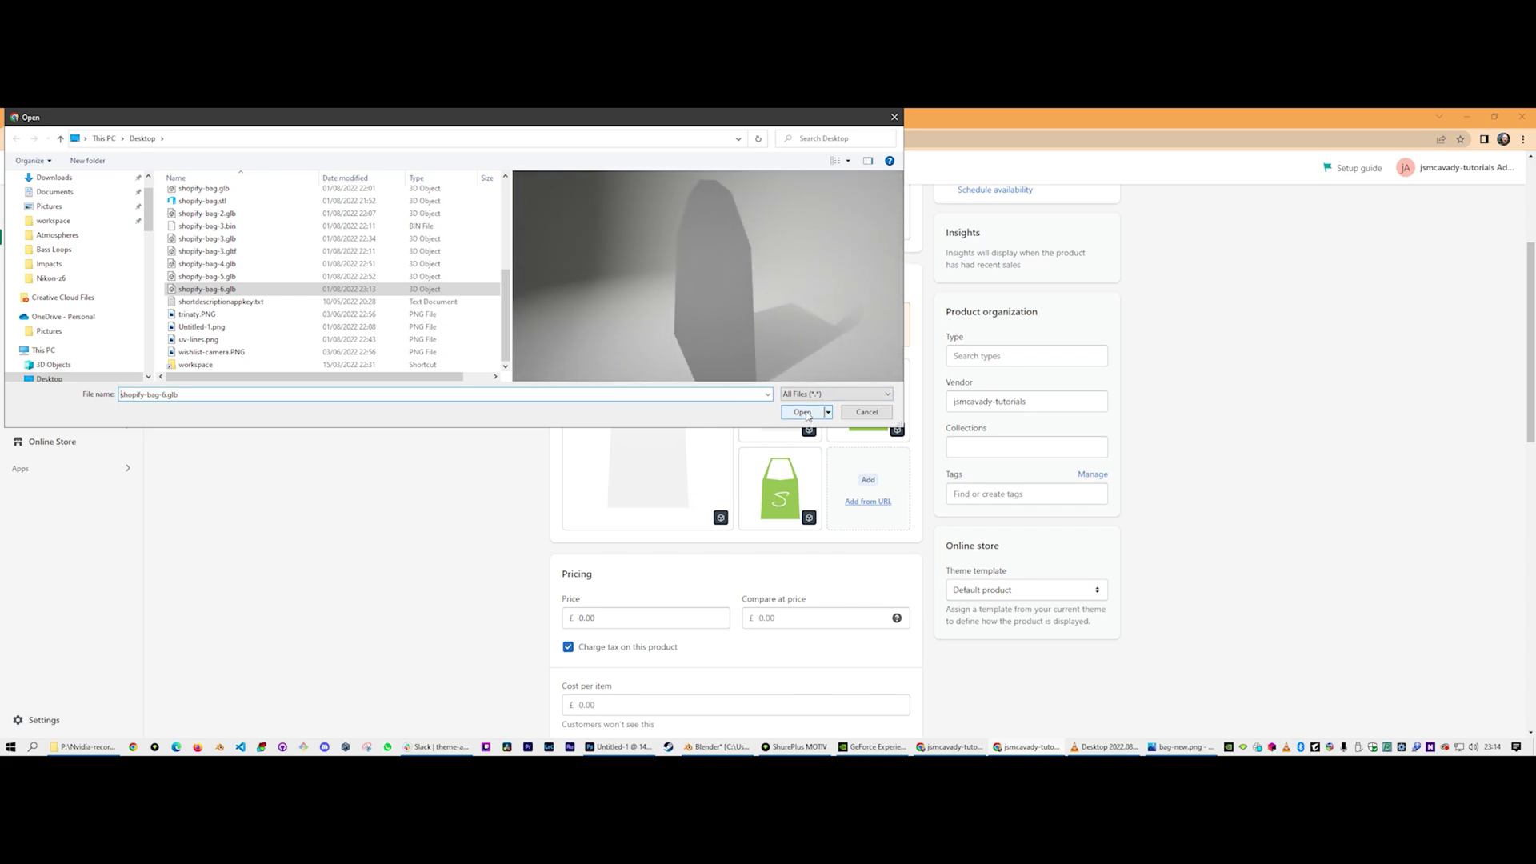
click(804, 413)
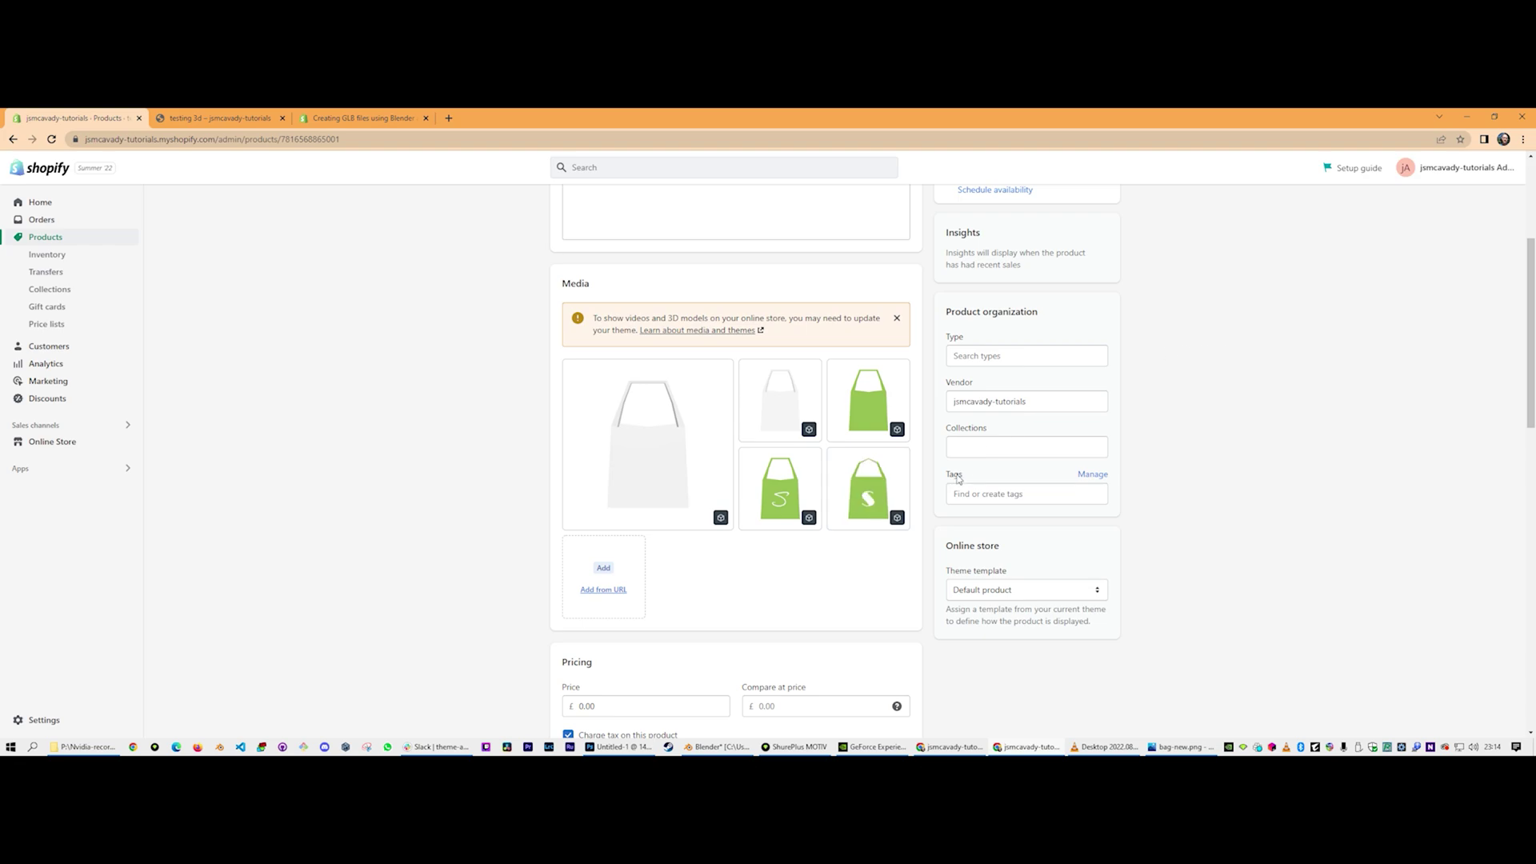
mouse_move(868, 504)
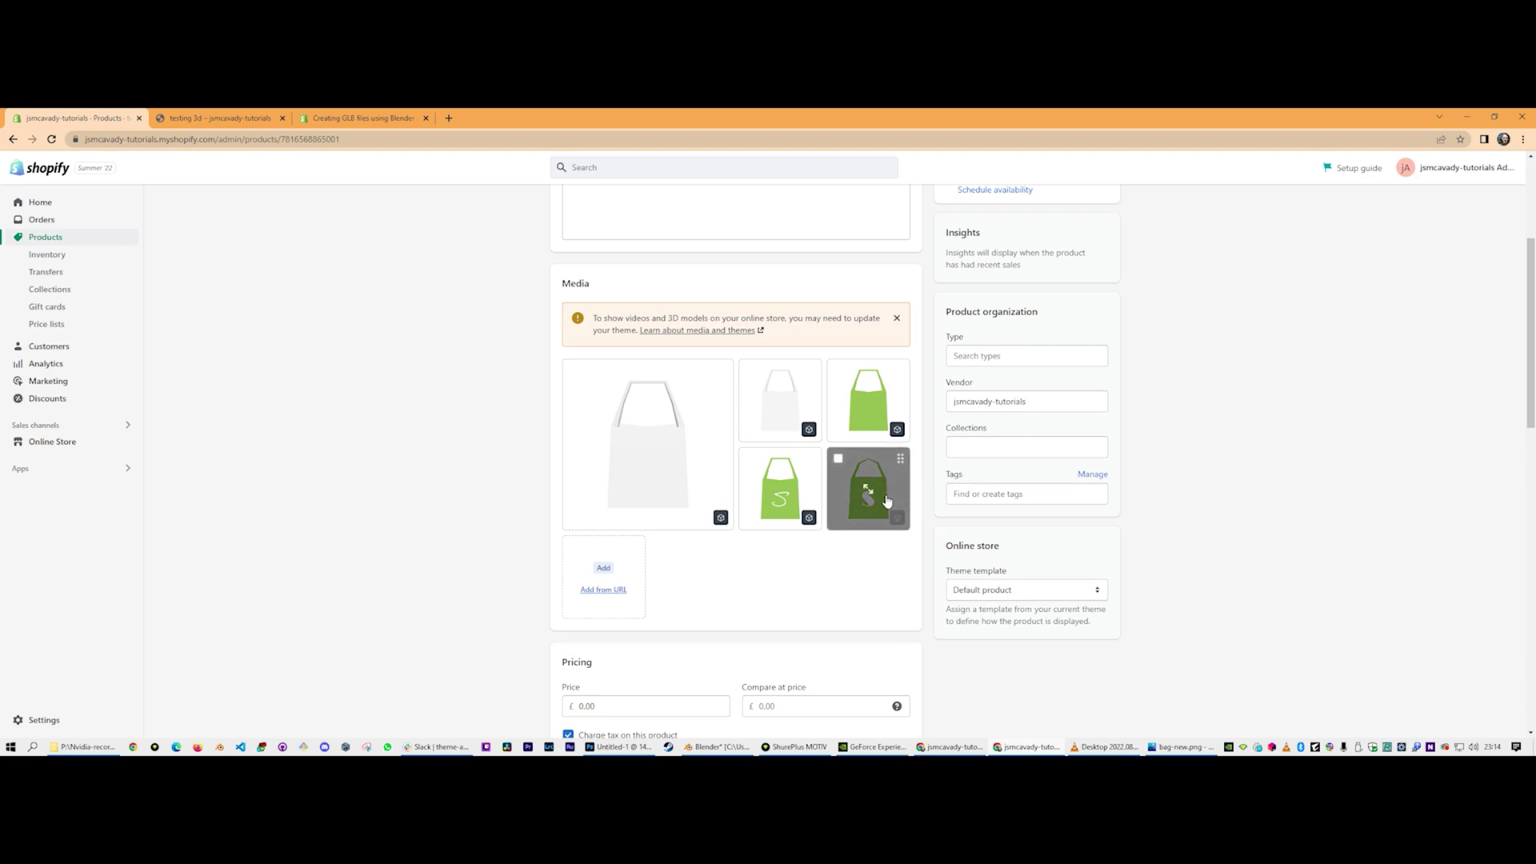
Open the storefront preview and load the 3D bag model from the product gallery
scroll(1209, 406, up, 3)
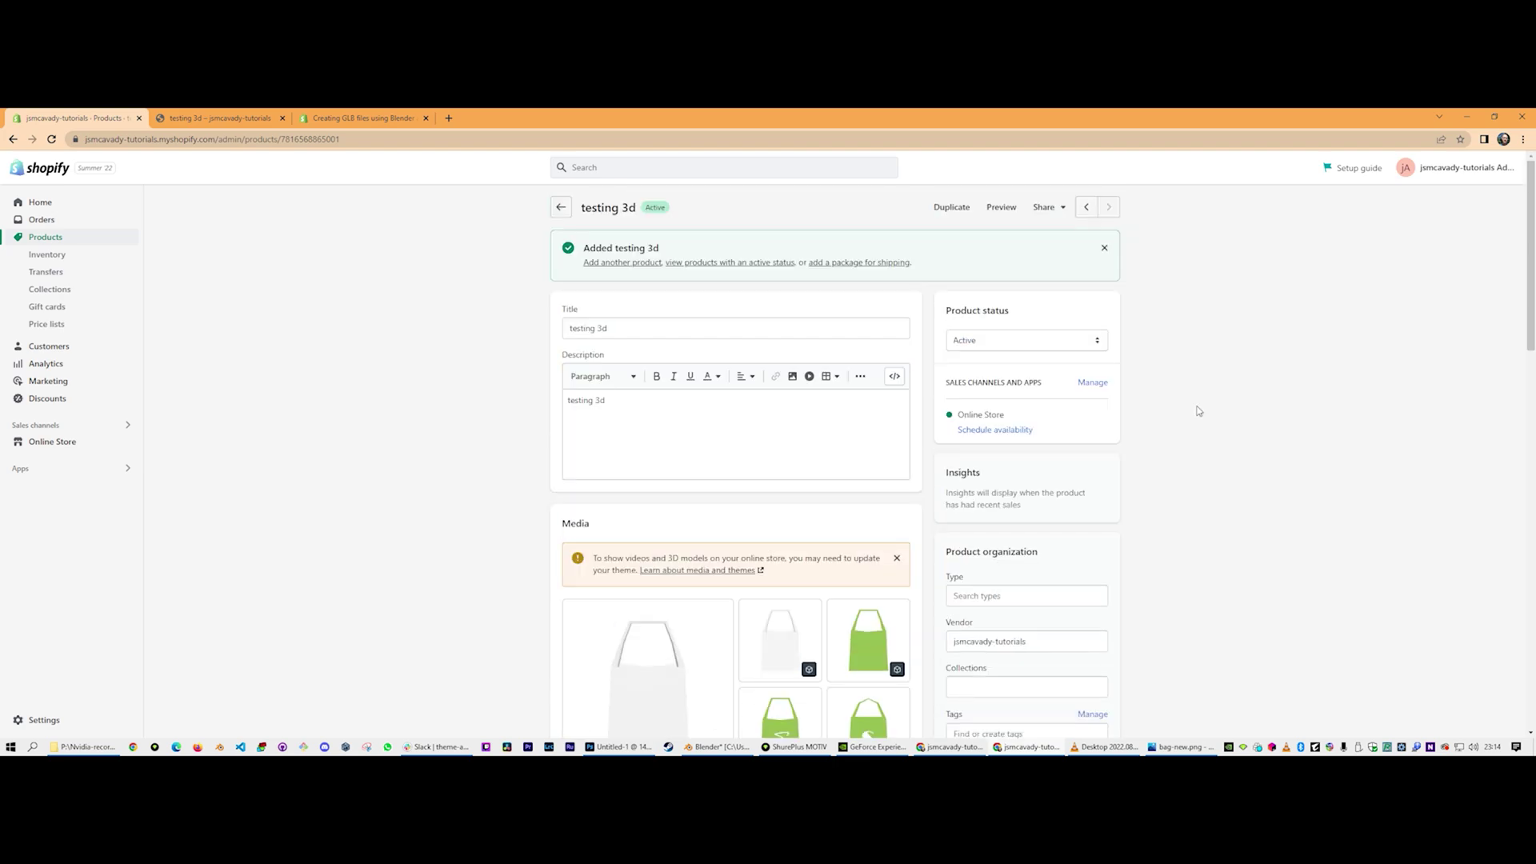
click(999, 208)
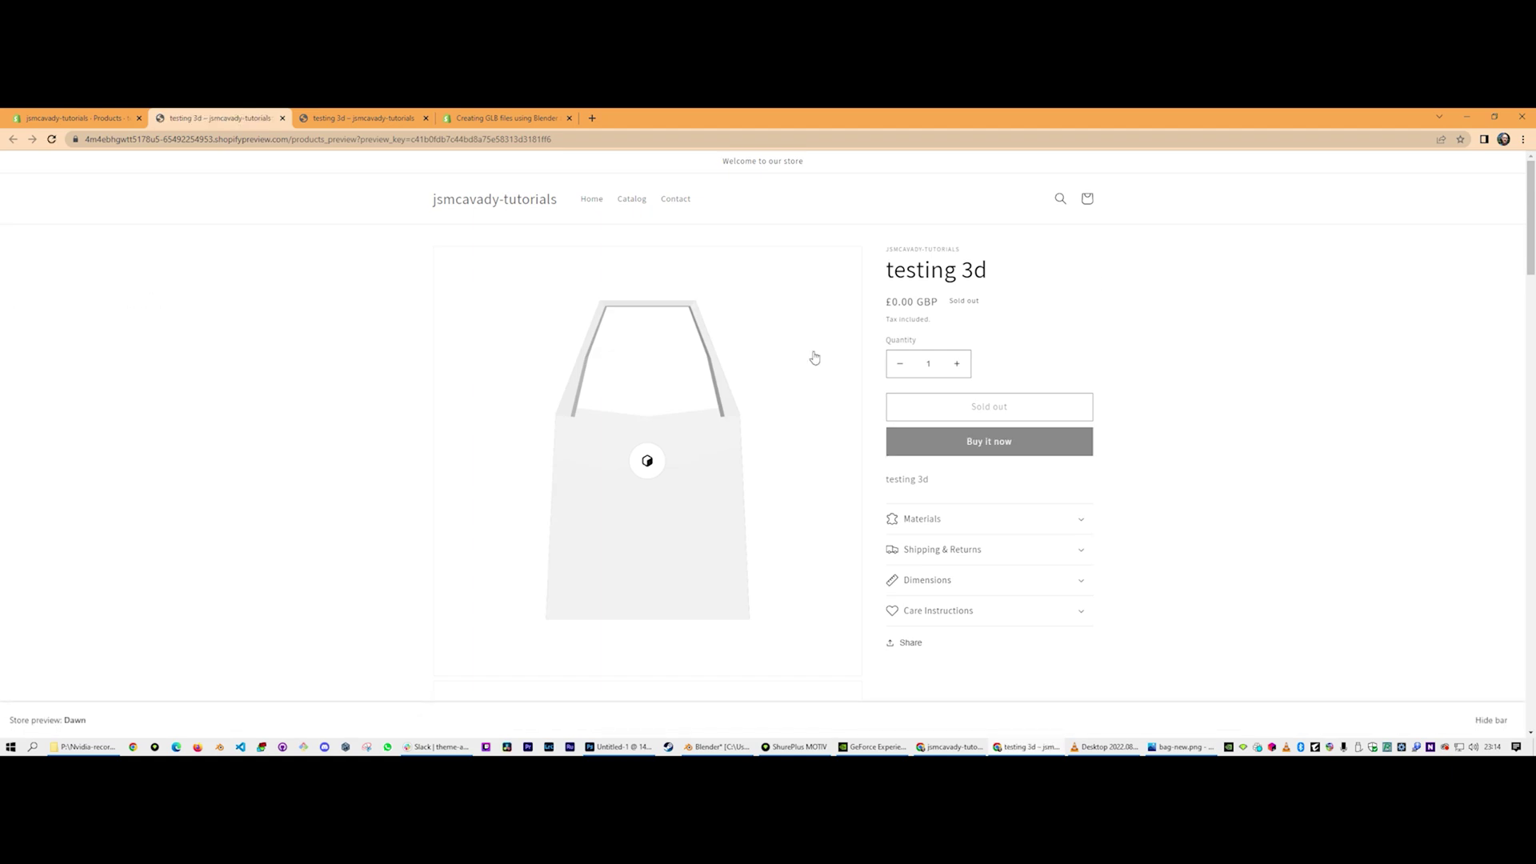
scroll(480, 500, down, 1)
scroll(428, 504, down, 7)
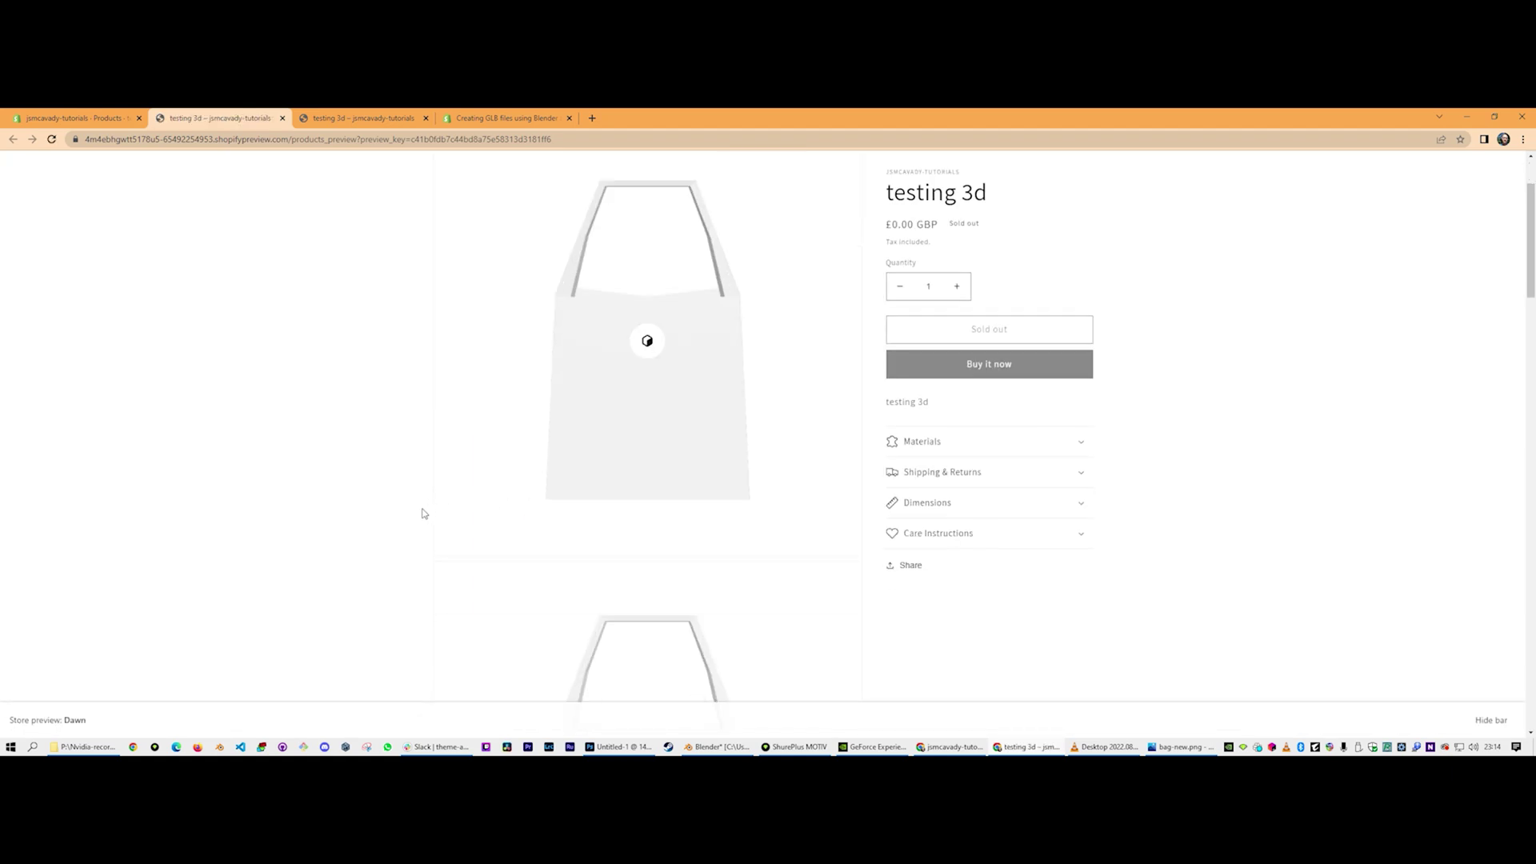
scroll(619, 344, up, 2)
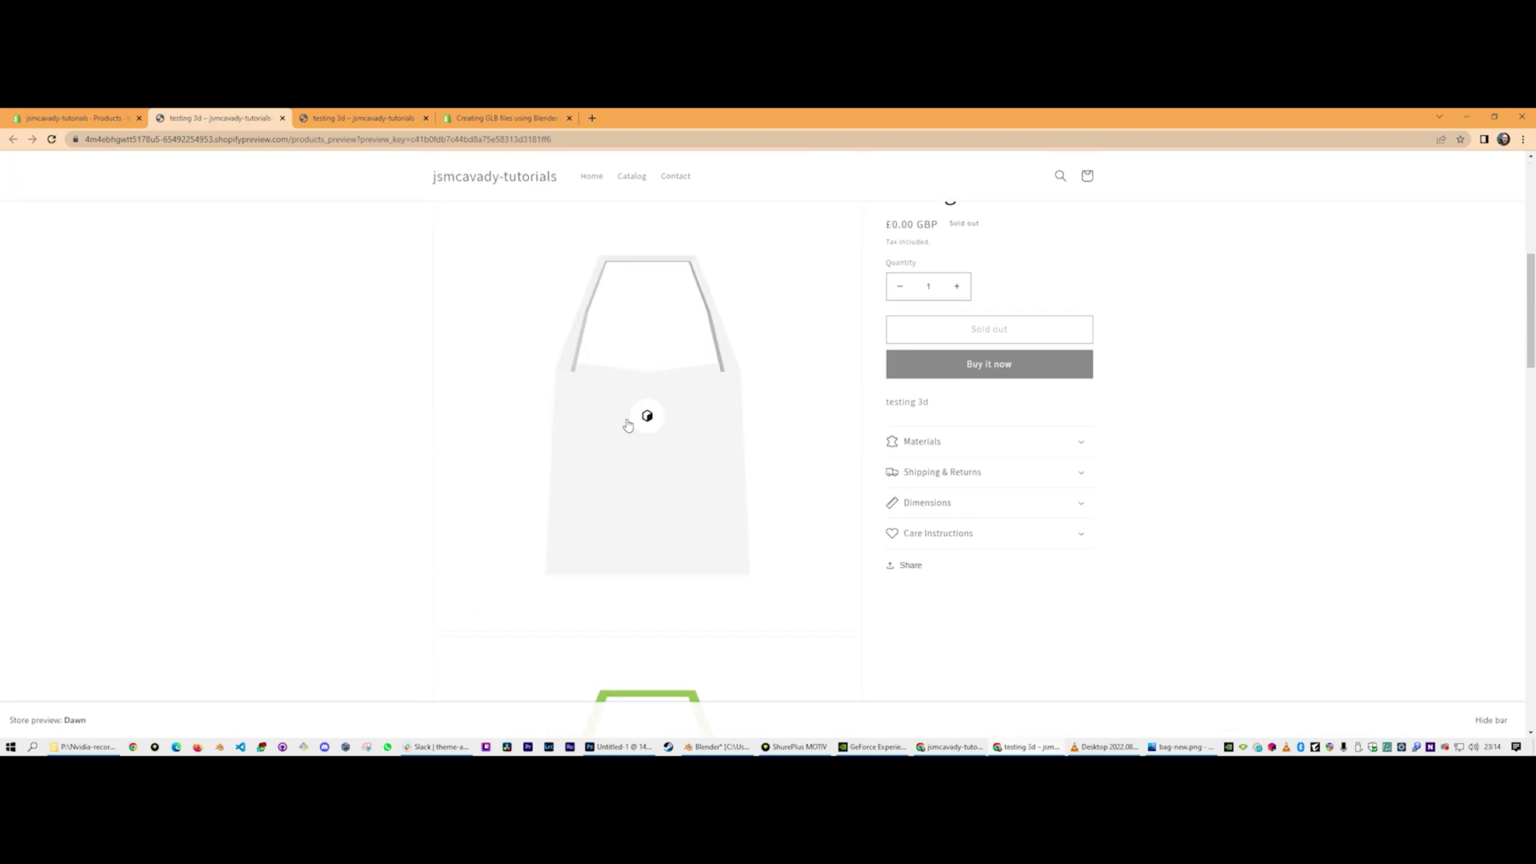
scroll(648, 416, down, 6)
scroll(674, 404, down, 5)
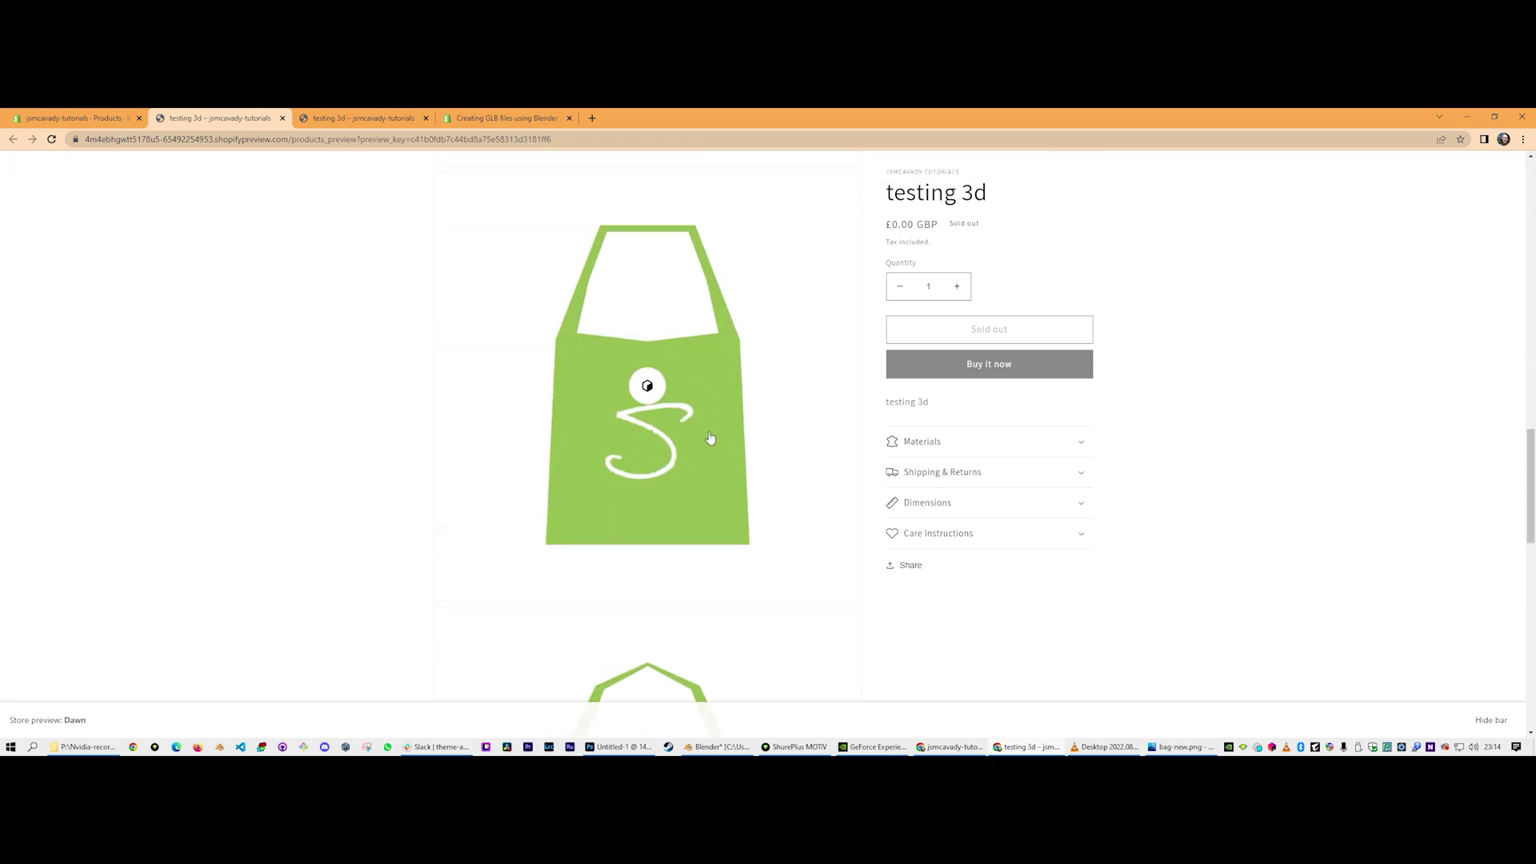
click(662, 434)
Rotate the 3D bag to view its back and an angled side
scroll(701, 422, down, 5)
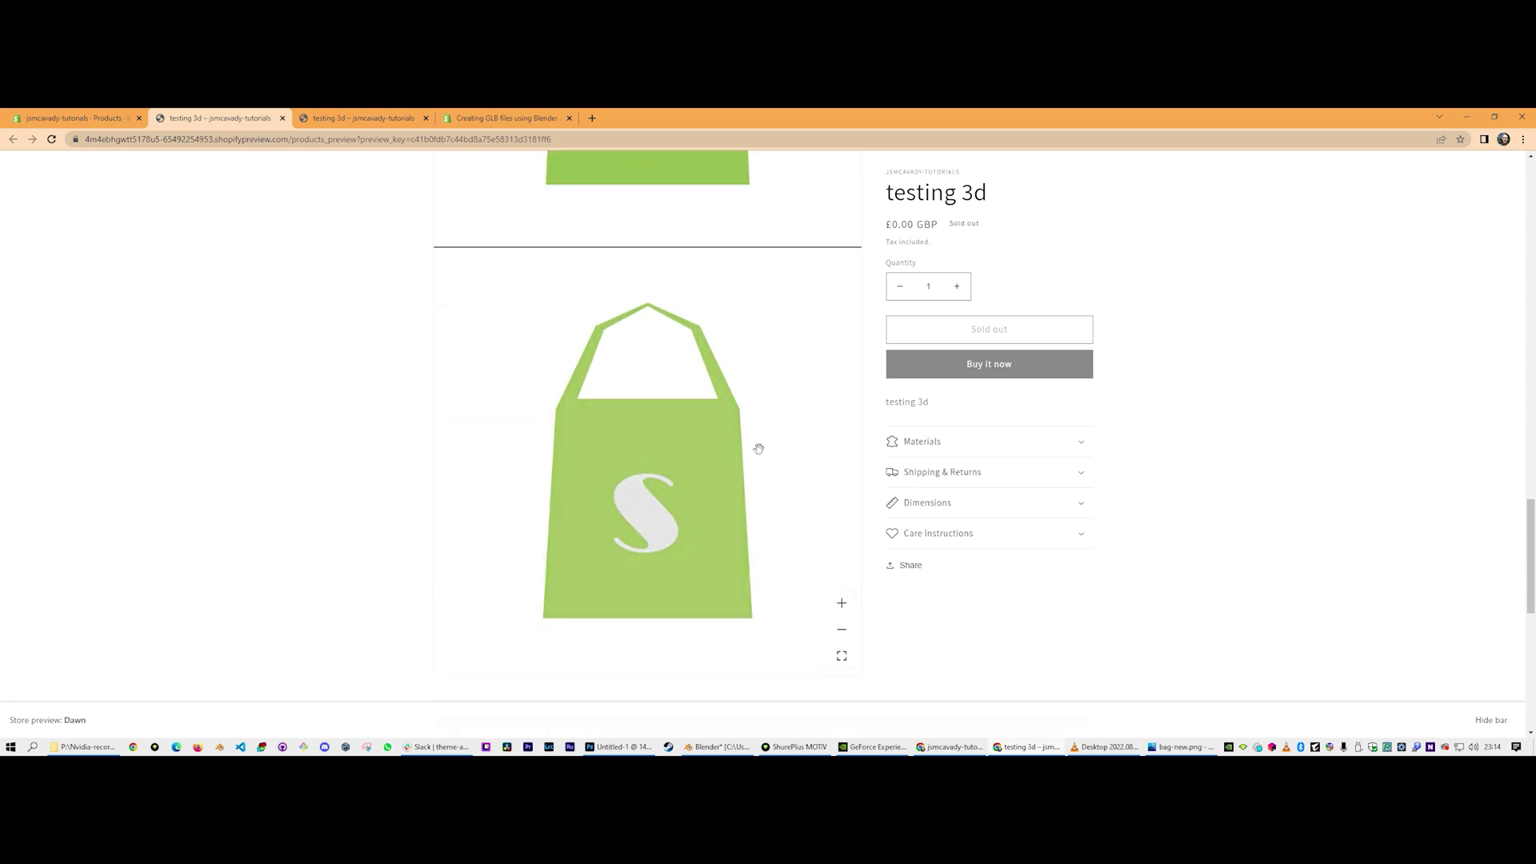
drag(758, 445, 672, 450)
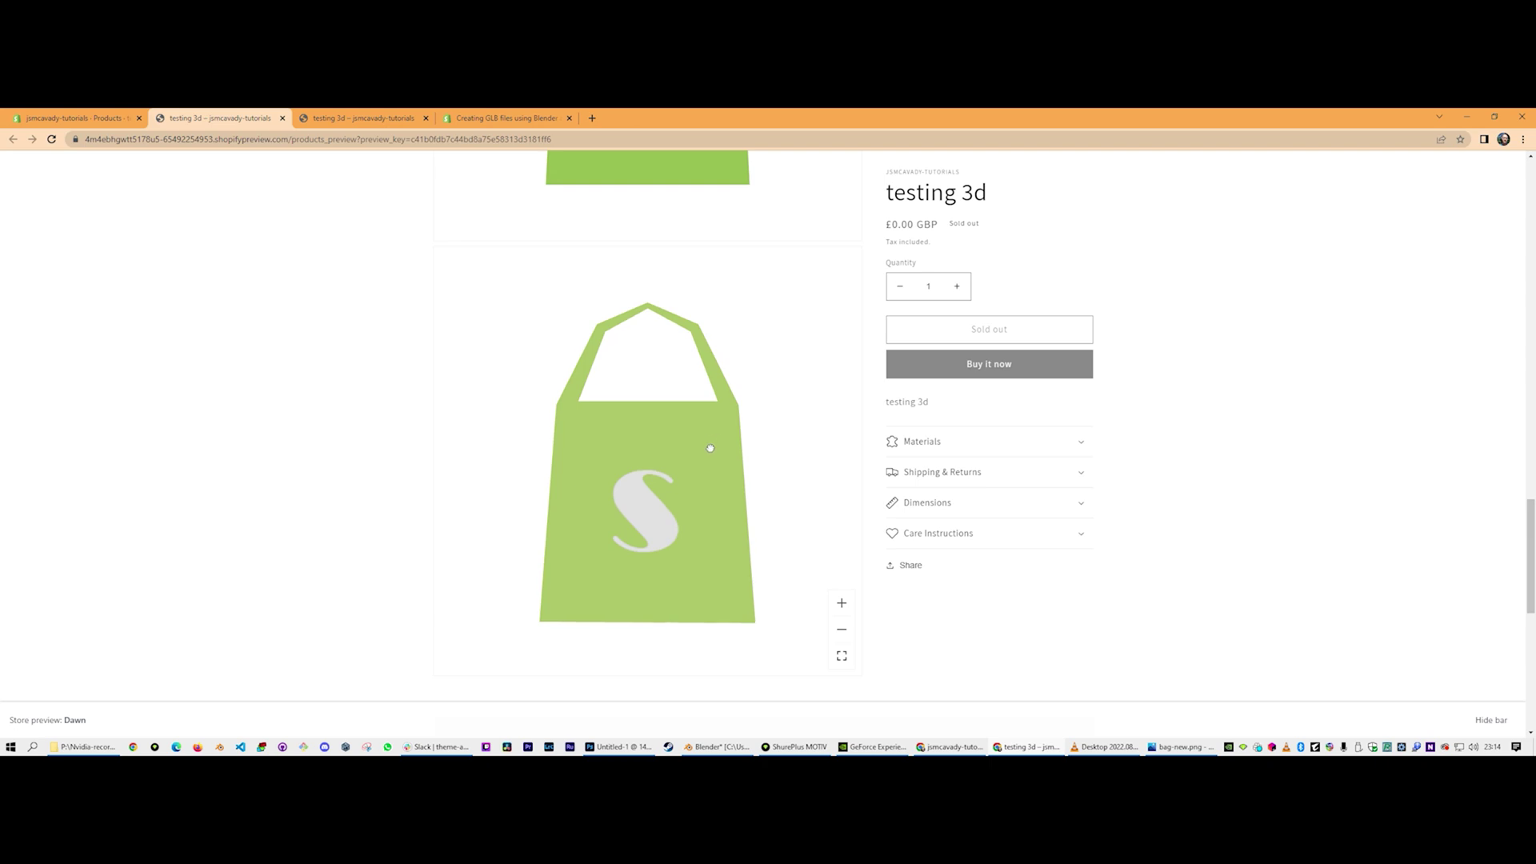
drag(710, 446, 668, 512)
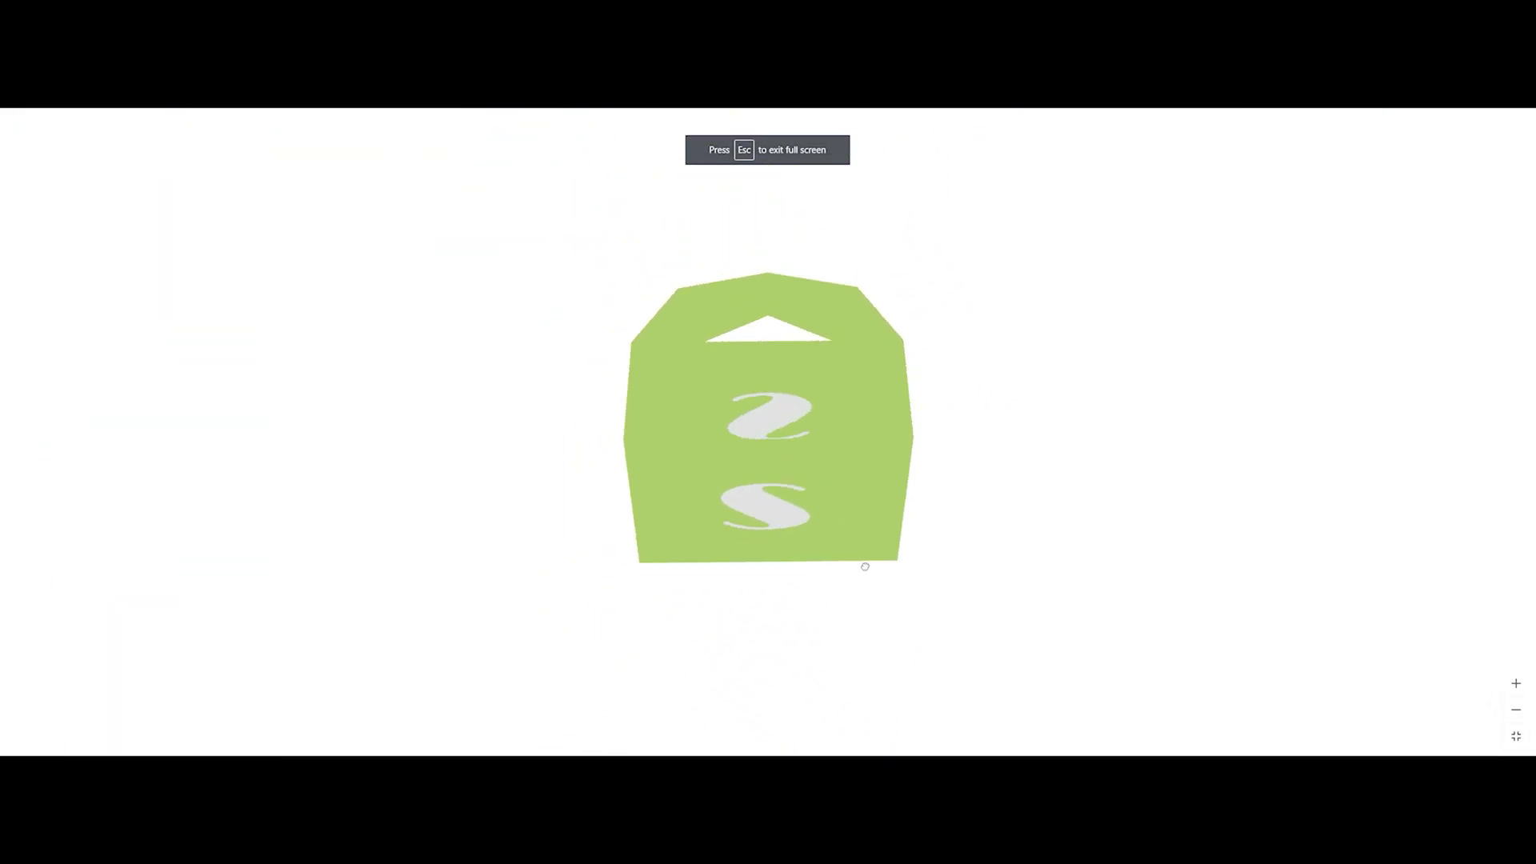
click(1519, 733)
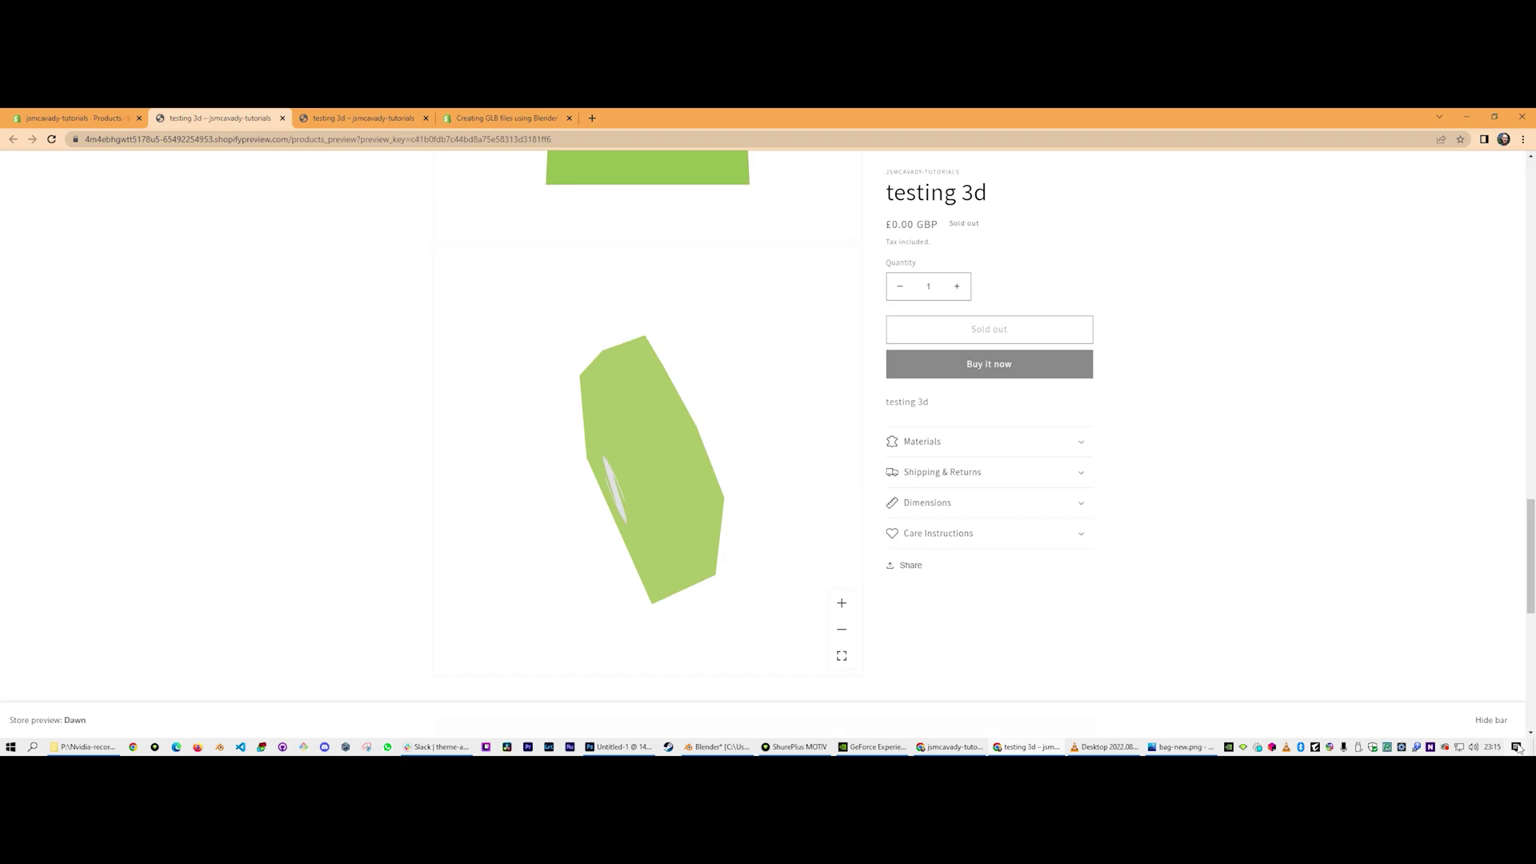